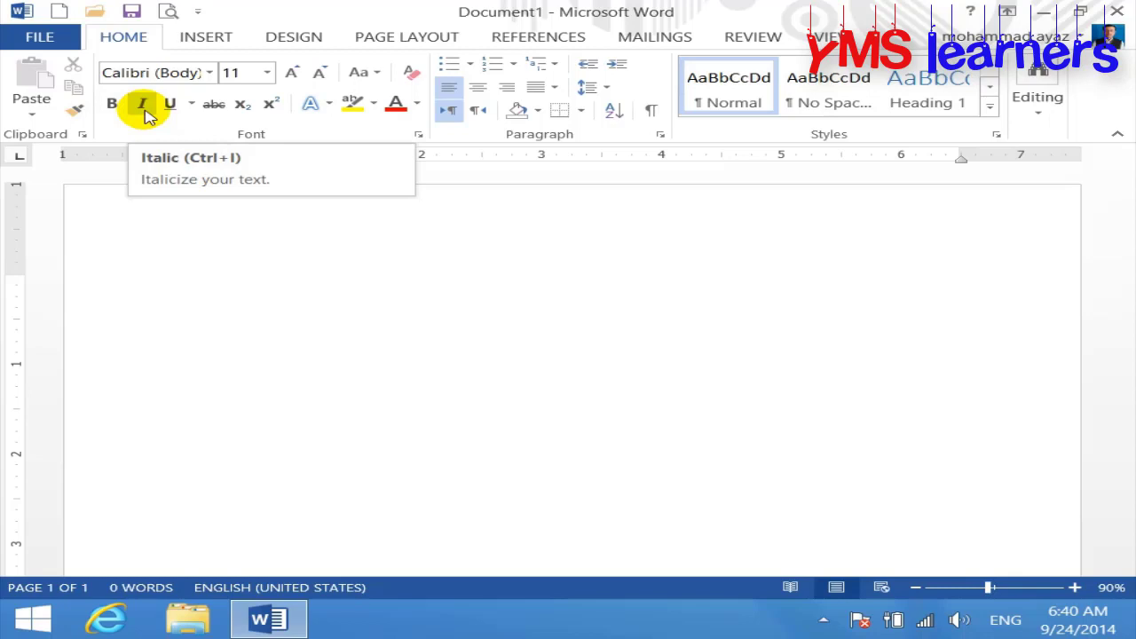
- Write the heading line "Italic: Ctrl+ I" in 28-point text at the start of the blank document
{"action": "left_click", "coordinate": [309, 299]}
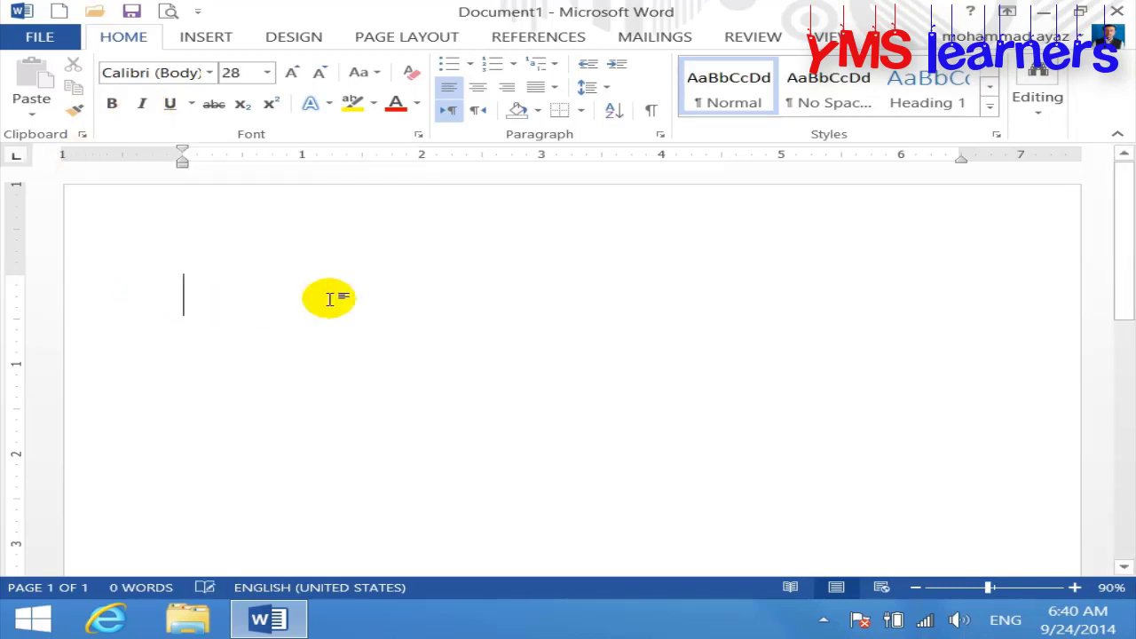
{"action": "type", "text": "I"}
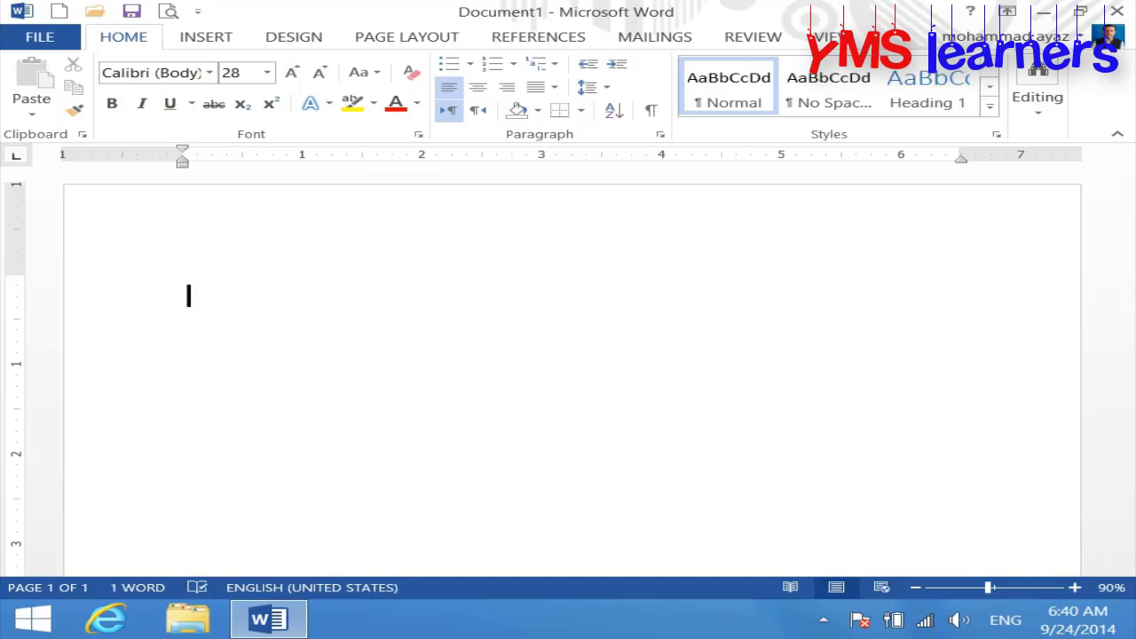
{"action": "type", "text": "Talic"}
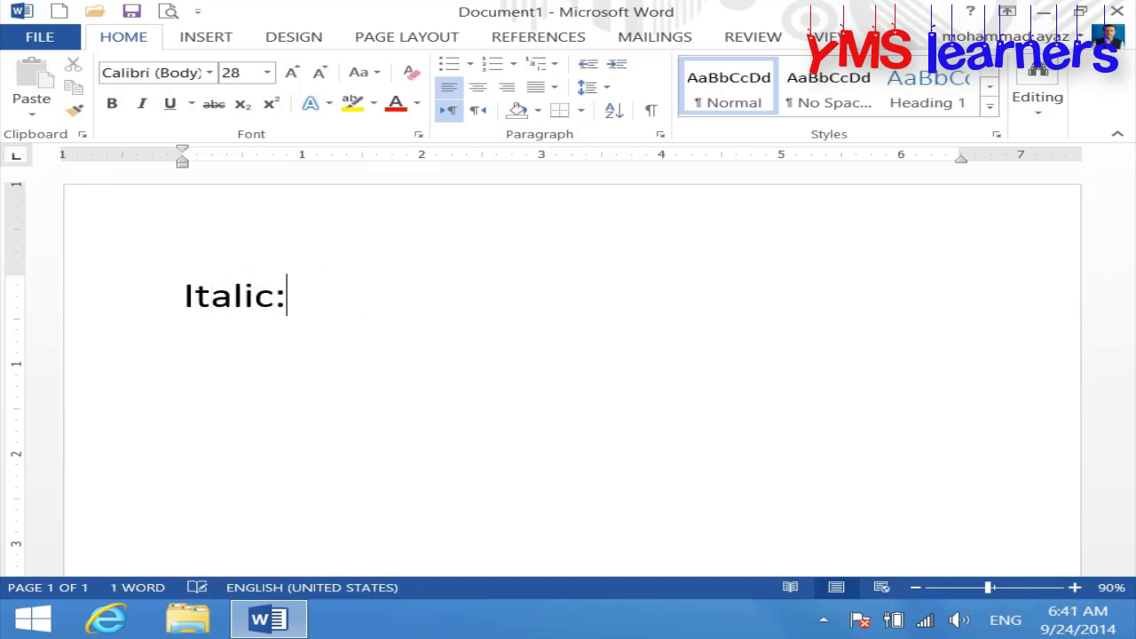
{"action": "type", "text": ": Ctrl"}
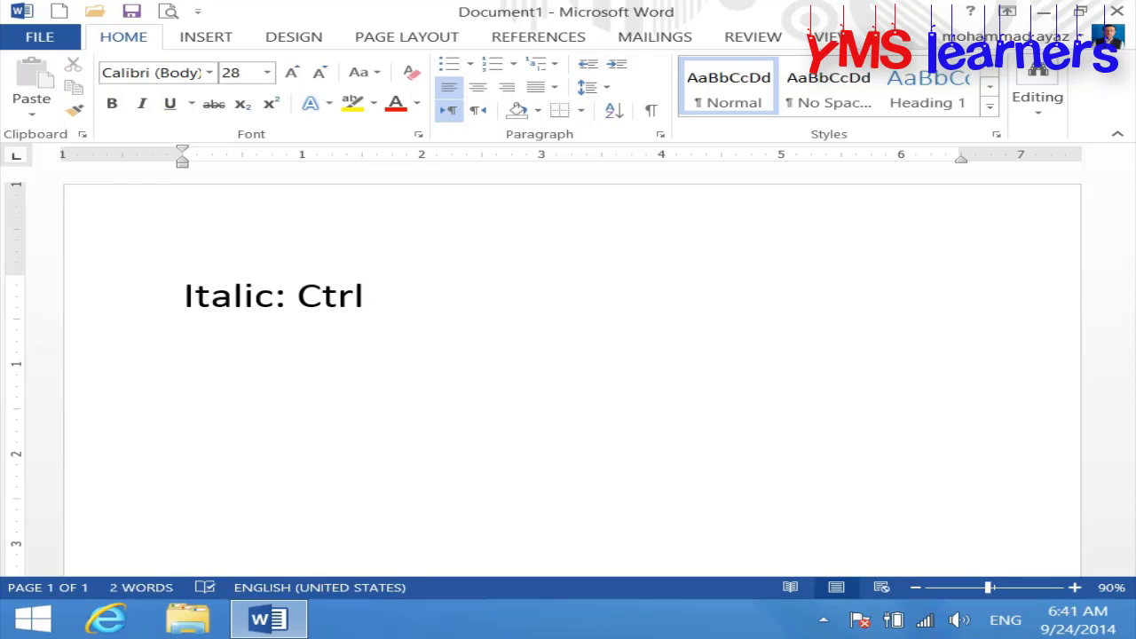
{"action": "type", "text": "+ I"}
{"action": "key", "text": "Return"}
- Write "This command is use to make the selected text into italic." below the Italic heading
{"action": "type", "text": "thsi command is use to "}
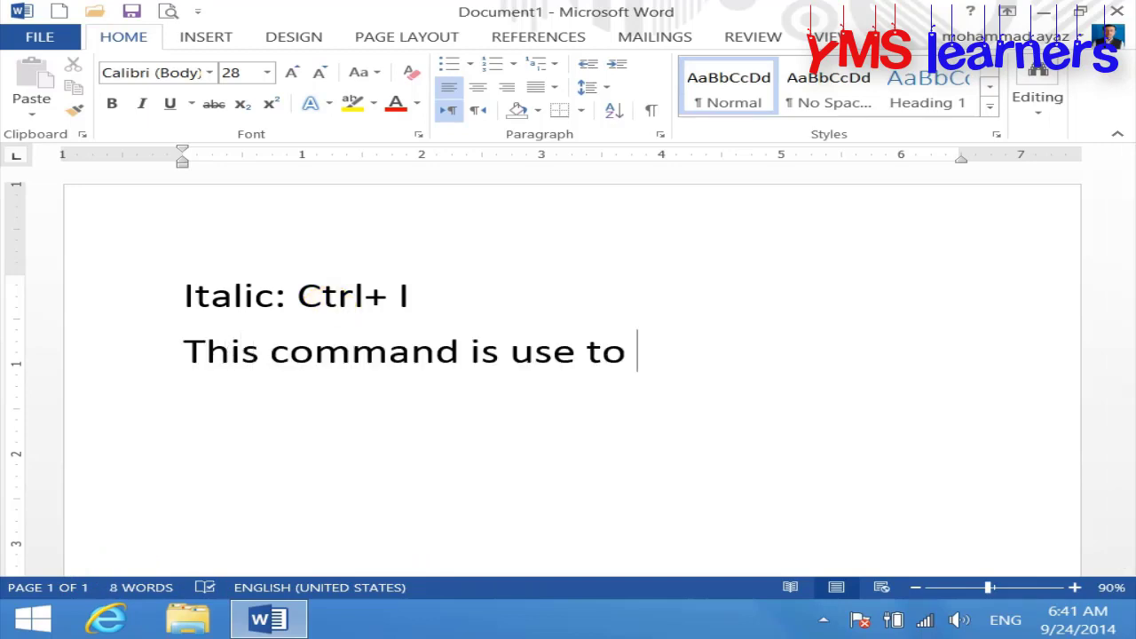
{"action": "type", "text": "make the sel"}
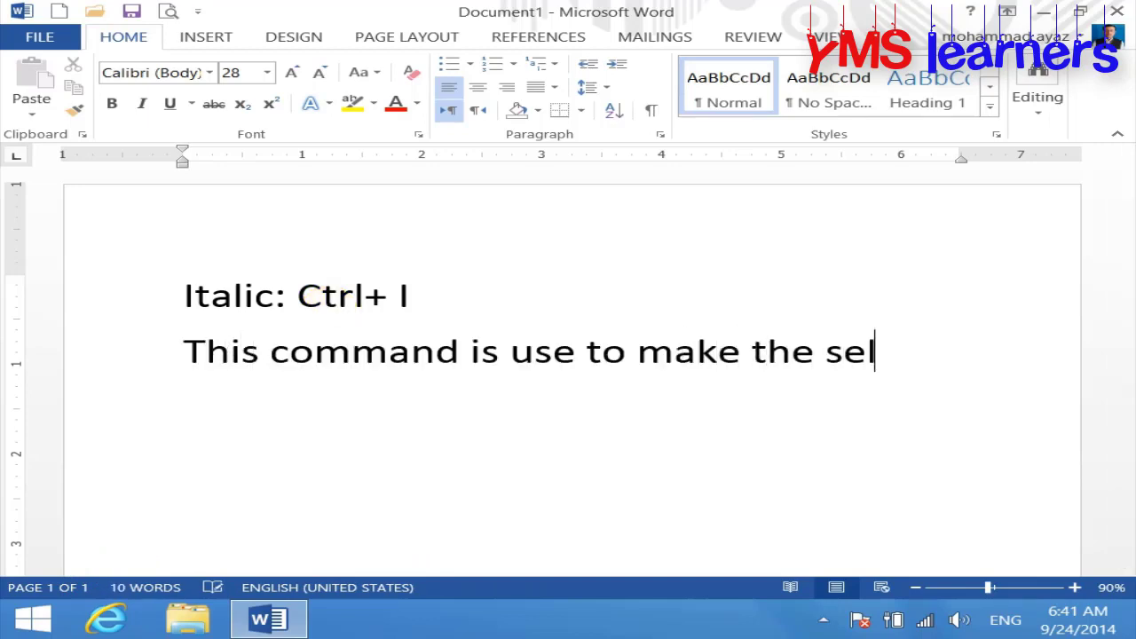
{"action": "type", "text": "ec"}
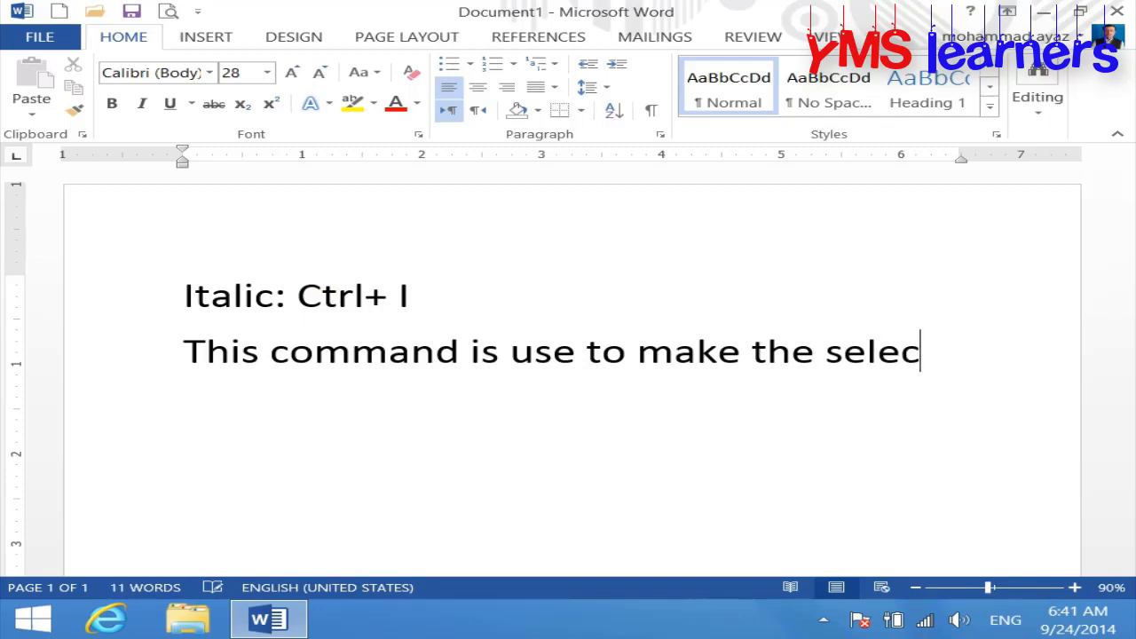
{"action": "type", "text": "ted tex"}
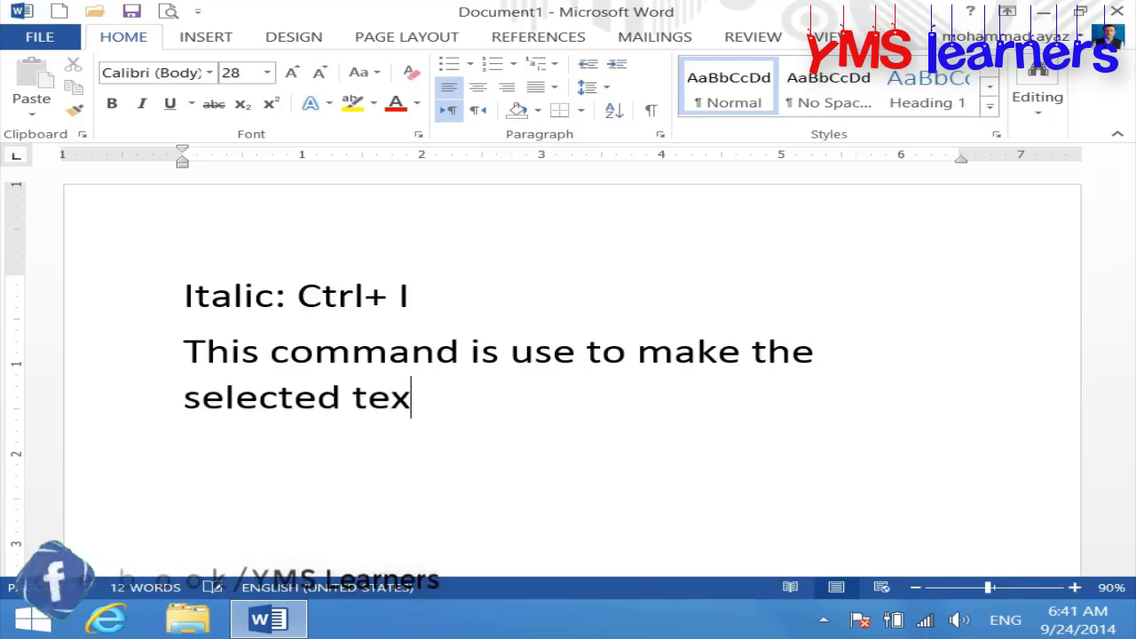
{"action": "type", "text": "t into ti"}
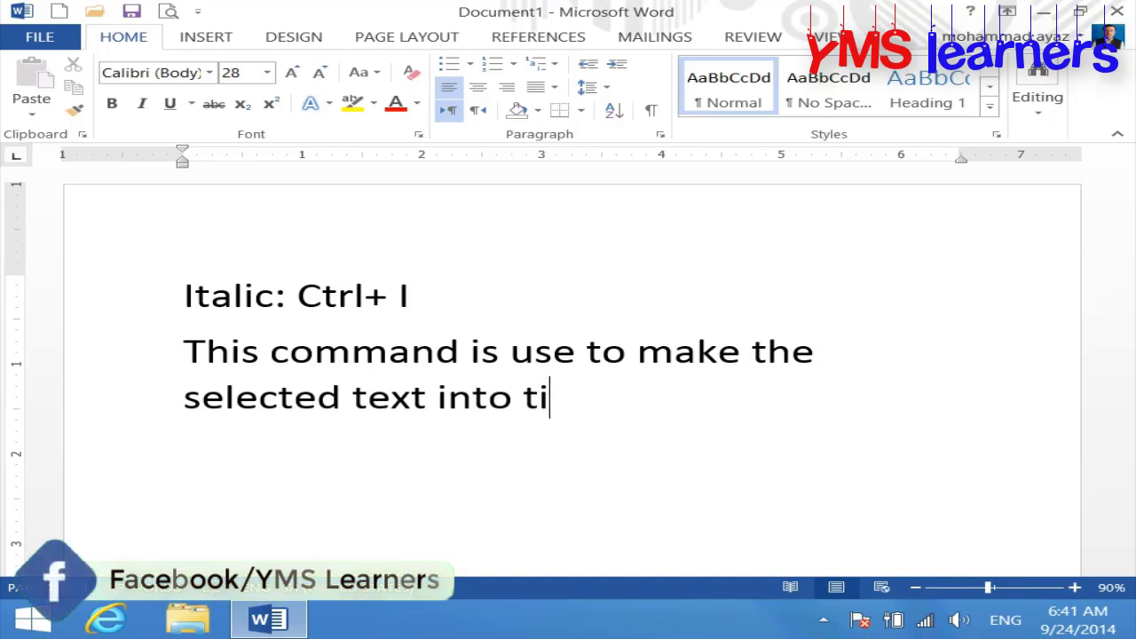
{"action": "key", "text": "BackSpace"}
{"action": "key", "text": "BackSpace"}
{"action": "type", "text": "ital"}
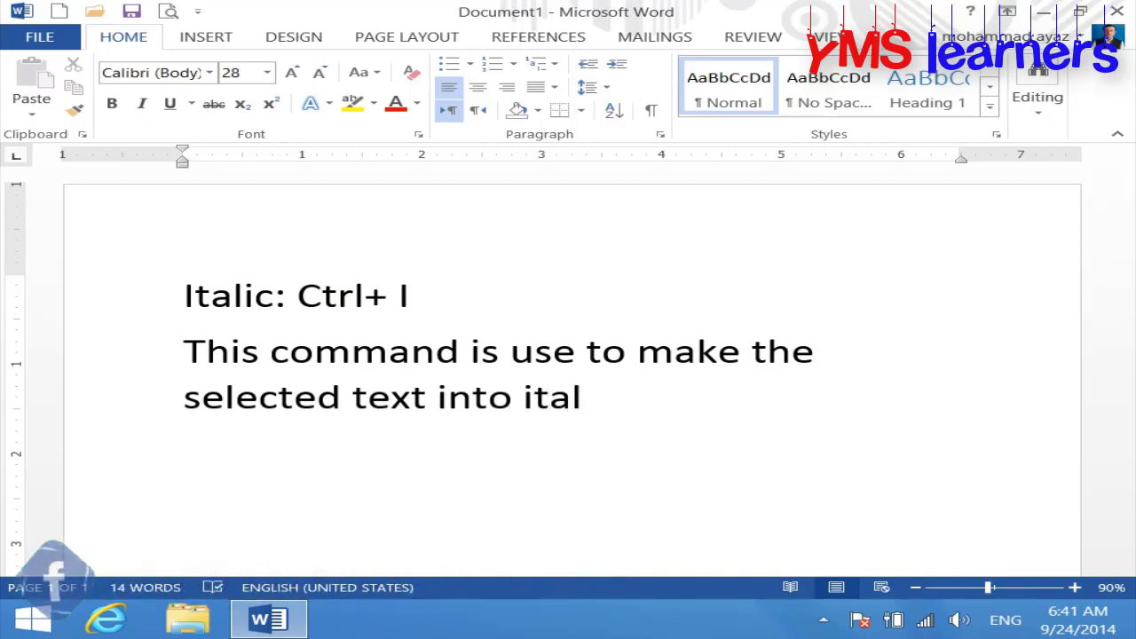
{"action": "type", "text": "ic."}
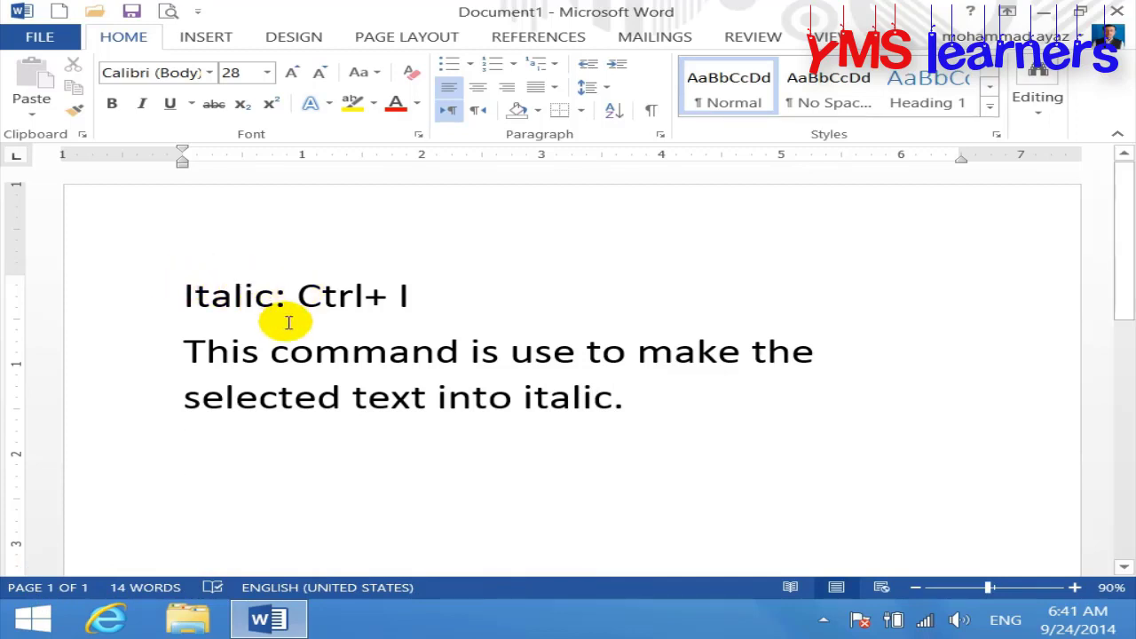
- Create a new blank document and fill it with sample paragraphs using =rand()
{"action": "left_click", "coordinate": [60, 10]}
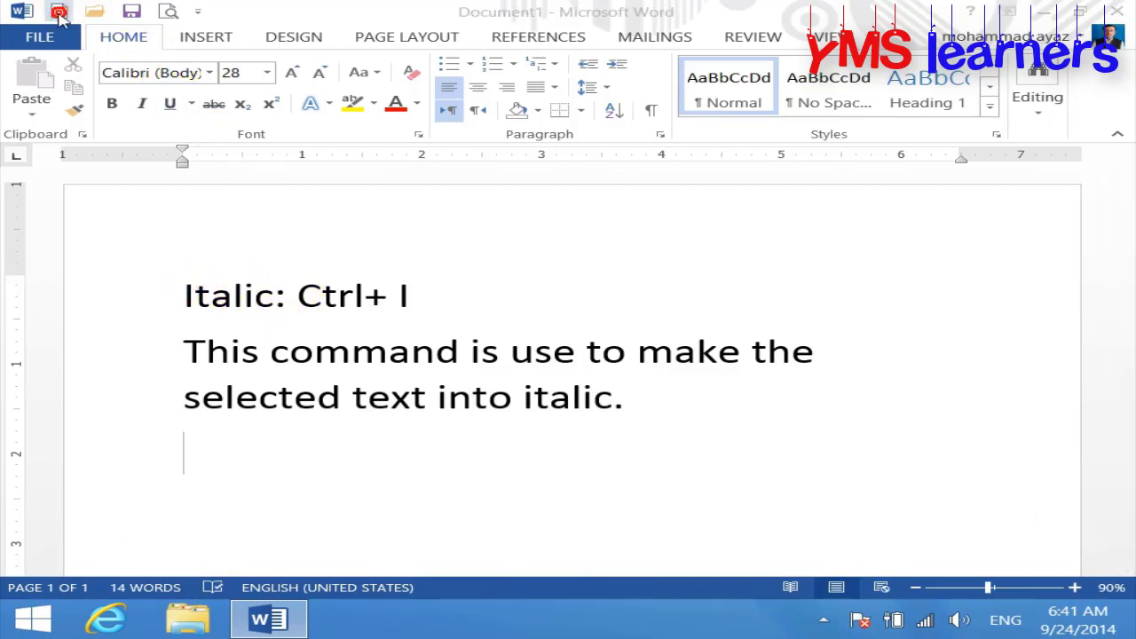
{"action": "type", "text": "=rand"}
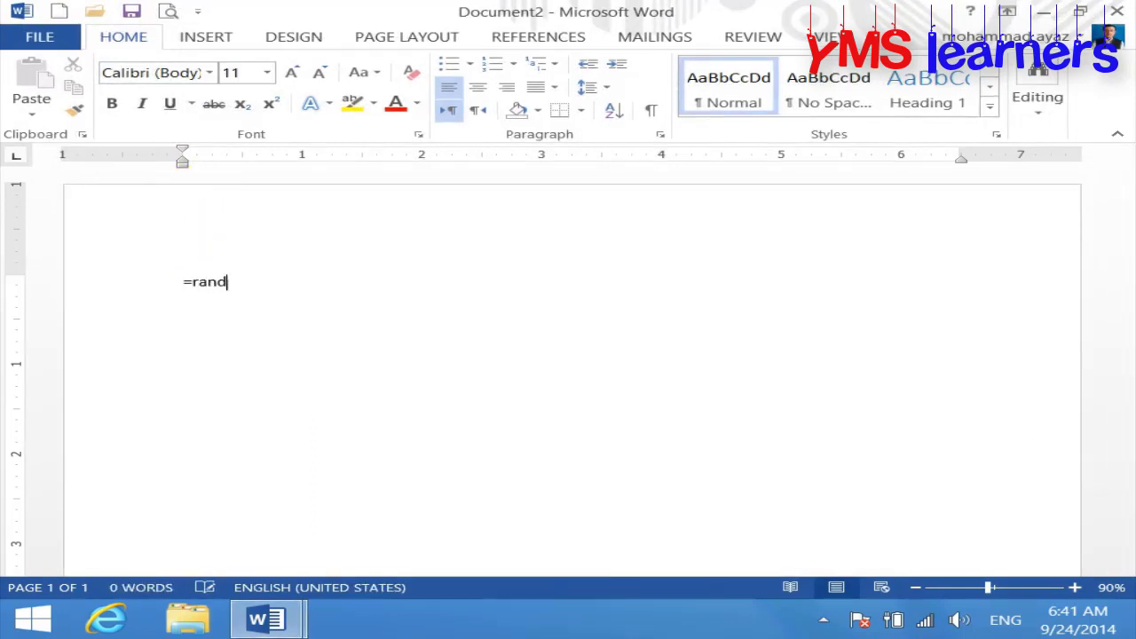
{"action": "type", "text": "()"}
{"action": "key", "text": "Return"}
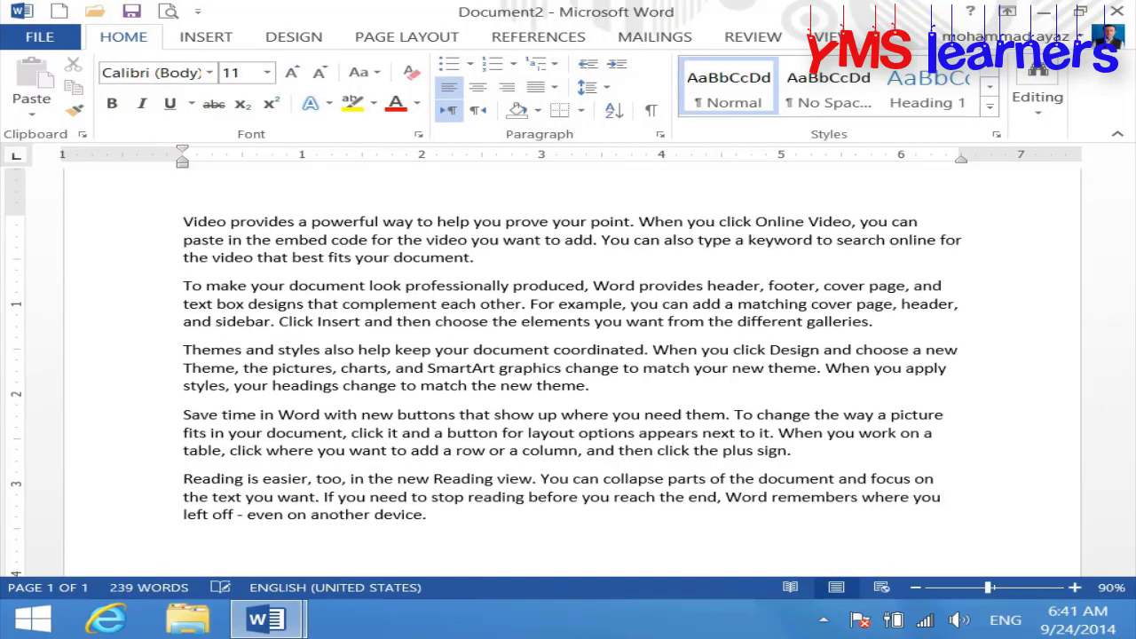
- Justify all the sample text and increase its font size to 20 points
{"action": "key", "text": "ctrl+a"}
{"action": "key", "text": "ctrl+bracketright"}
{"action": "key", "text": "ctrl+bracketright"}
{"action": "key", "text": "ctrl+bracketright"}
{"action": "key", "text": "ctrl+bracketright"}
{"action": "key", "text": "ctrl+bracketright"}
{"action": "key", "text": "ctrl+bracketright"}
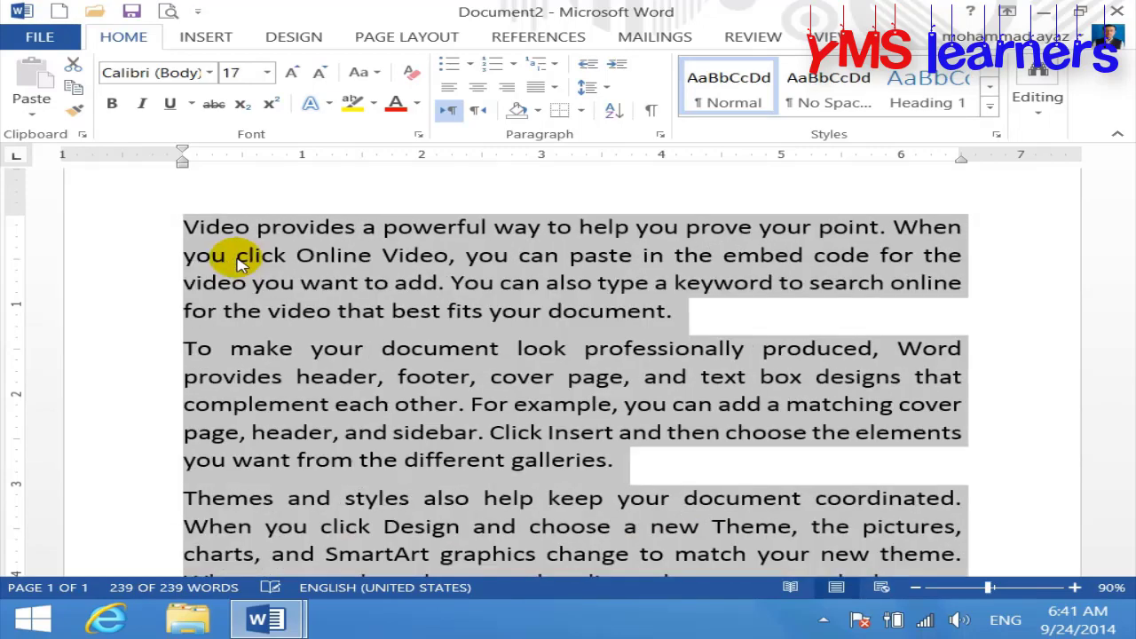
{"action": "key", "text": "ctrl+bracketright"}
{"action": "key", "text": "ctrl+bracketright"}
{"action": "key", "text": "ctrl+bracketright"}
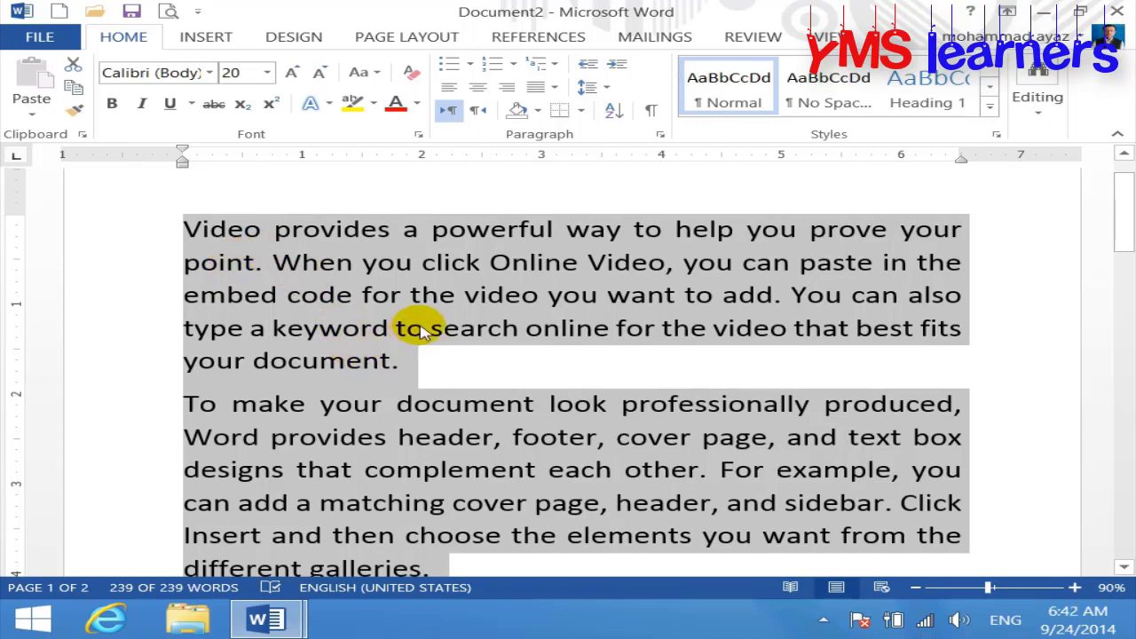
- Switch italic formatting on and off repeatedly for all the sample text, leaving it off
{"action": "left_click", "coordinate": [144, 105]}
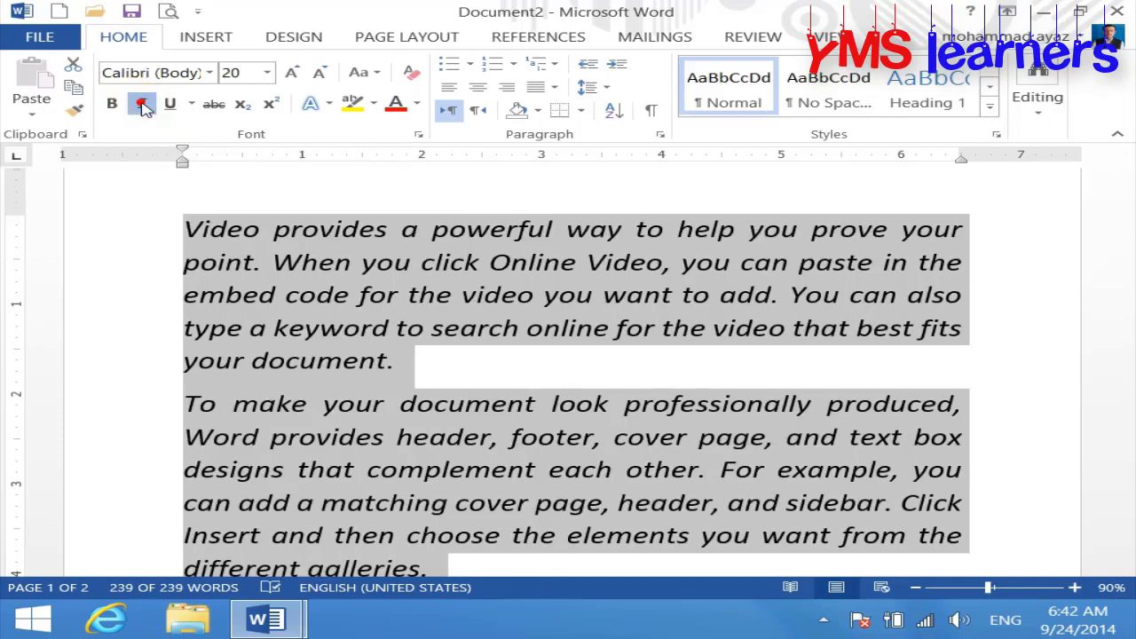
{"action": "left_click", "coordinate": [145, 105]}
{"action": "left_click", "coordinate": [145, 105]}
{"action": "left_click", "coordinate": [144, 104]}
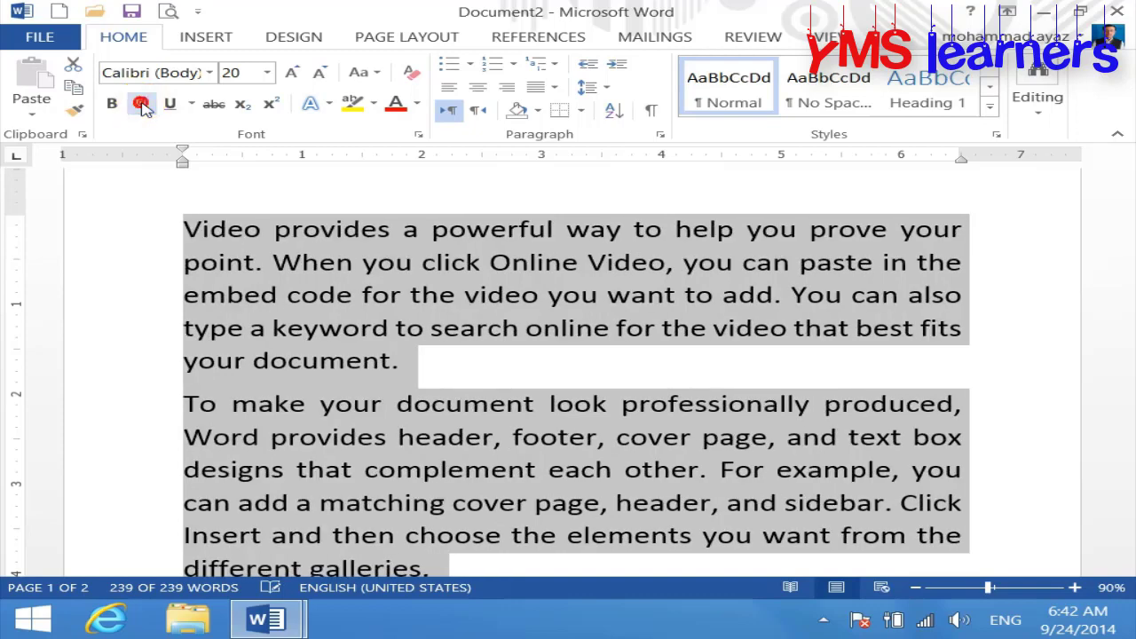
{"action": "left_click", "coordinate": [145, 105]}
{"action": "left_click", "coordinate": [145, 105]}
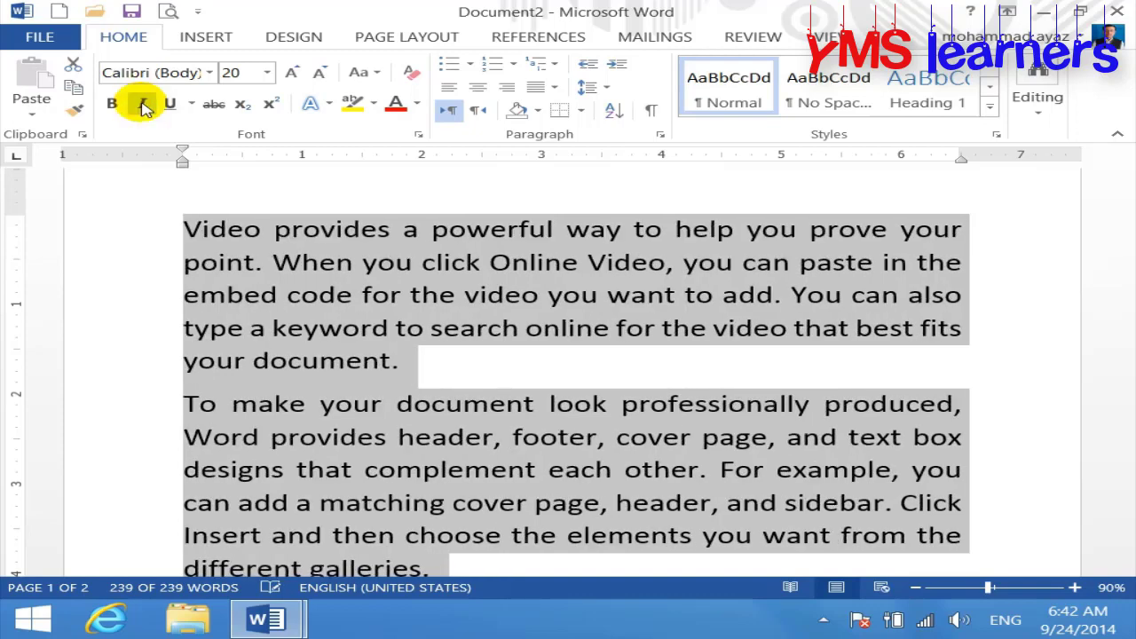
{"action": "left_click", "coordinate": [145, 105]}
{"action": "left_click", "coordinate": [145, 105]}
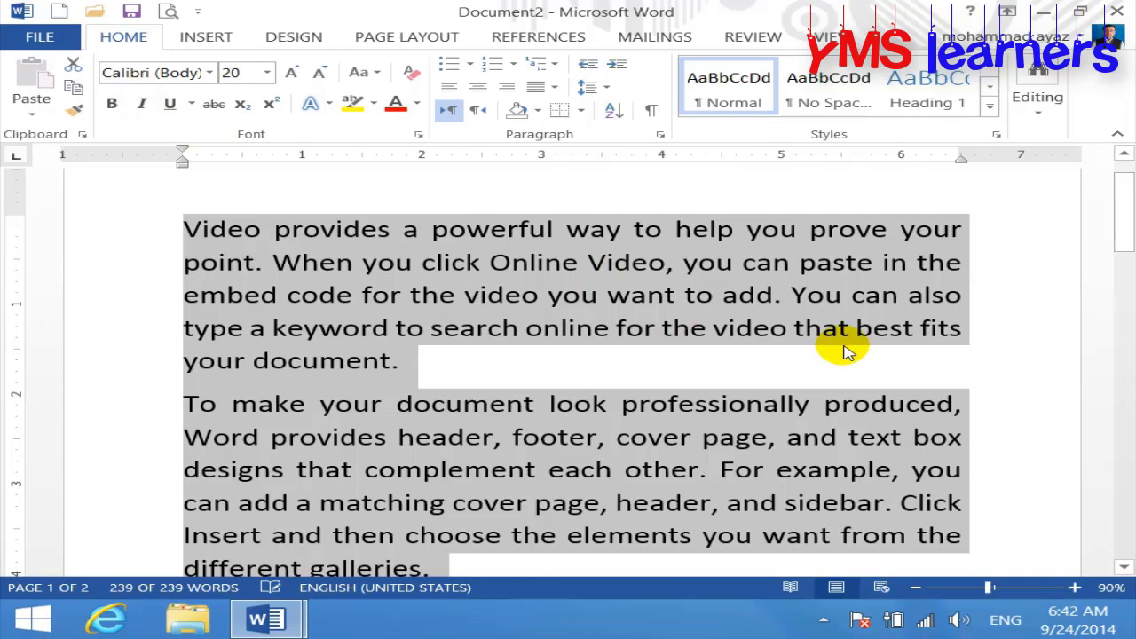
{"action": "key", "text": "ctrl+i"}
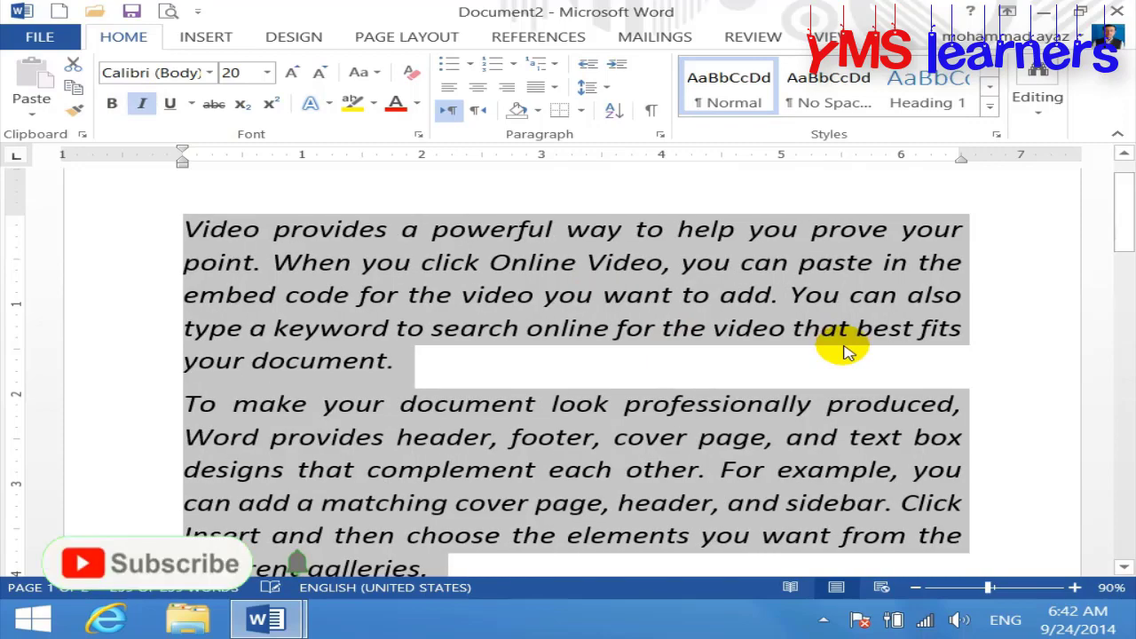
{"action": "key", "text": "ctrl+i"}
{"action": "key", "text": "ctrl+i"}
{"action": "key", "text": "ctrl+i"}
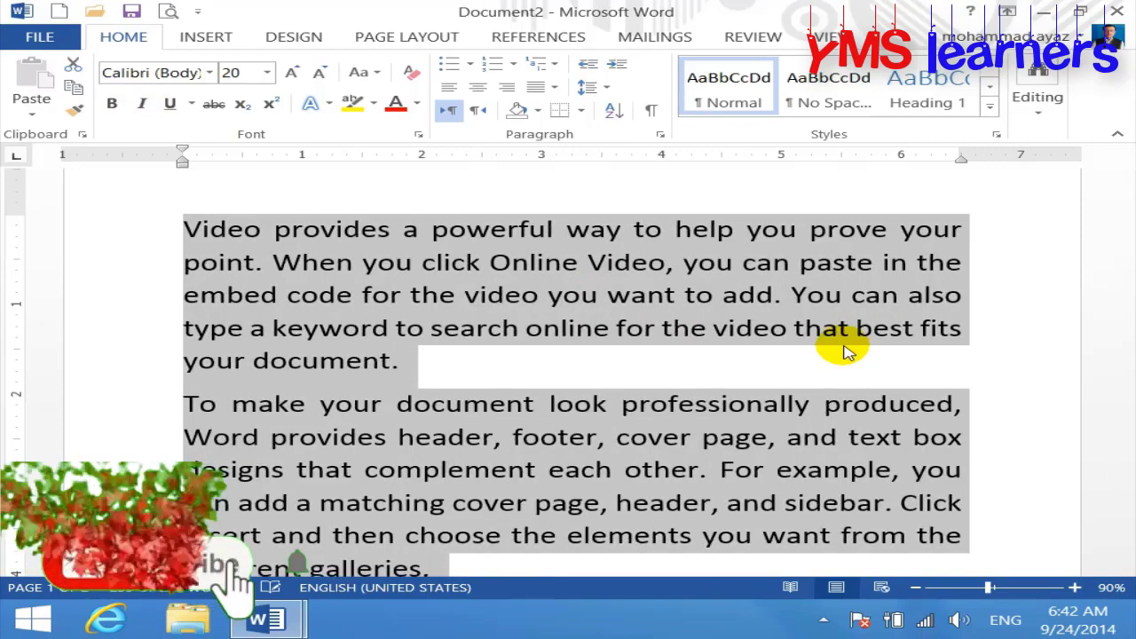
{"action": "key", "text": "ctrl+i"}
{"action": "key", "text": "ctrl+i"}
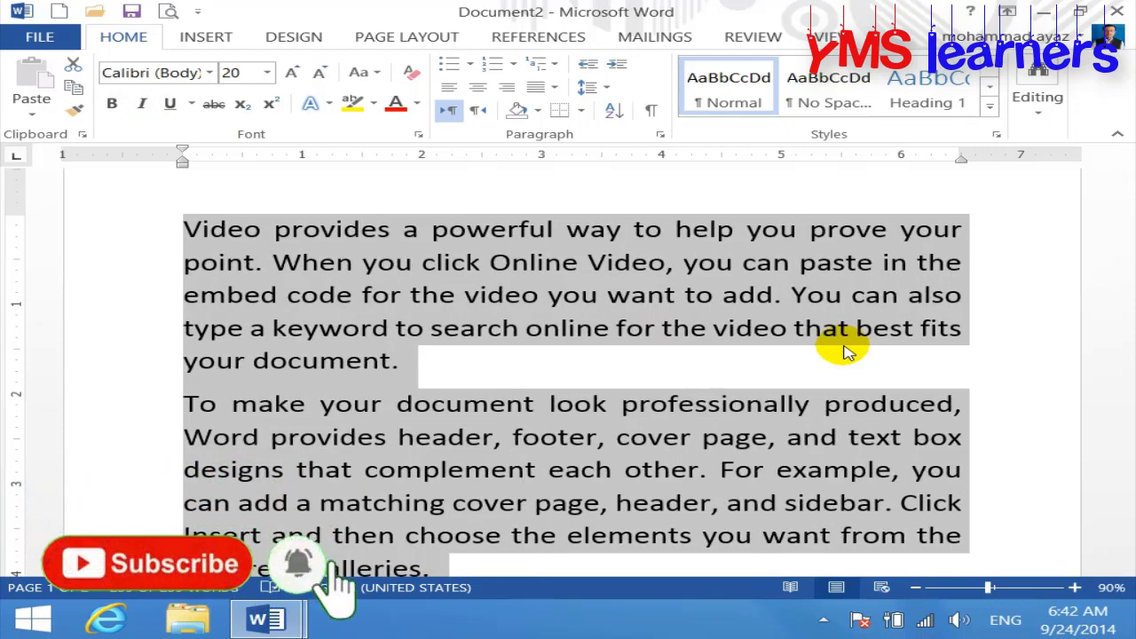
- Make the word "keyword" in the first paragraph bold and italic
{"action": "left_click", "coordinate": [685, 337]}
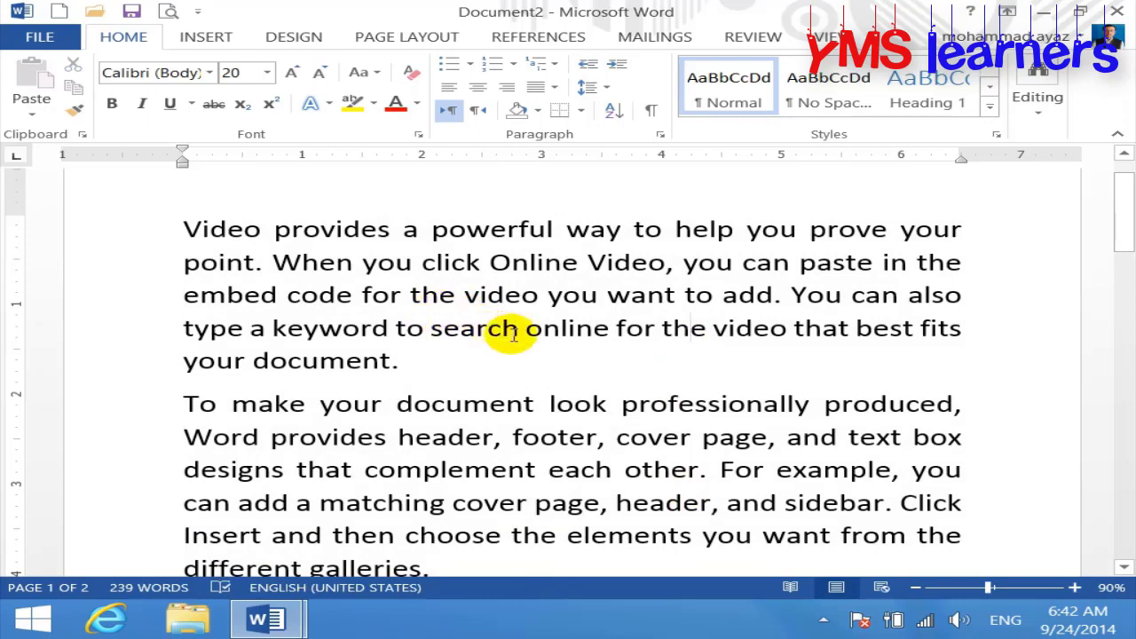
{"action": "double_click", "coordinate": [284, 327]}
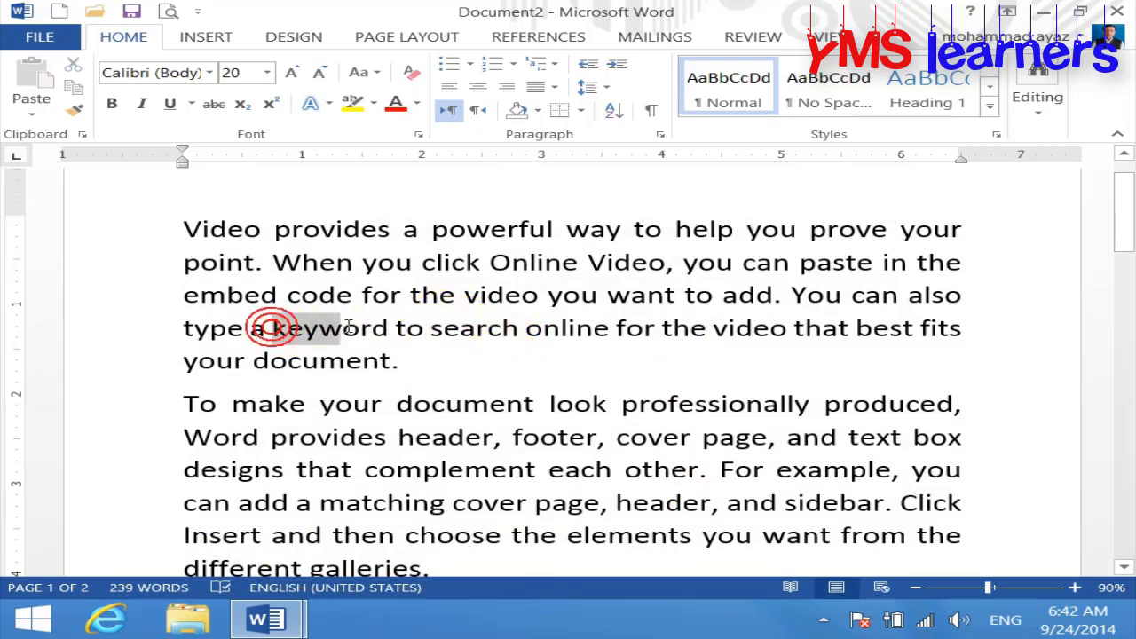
{"action": "left_click", "coordinate": [111, 104]}
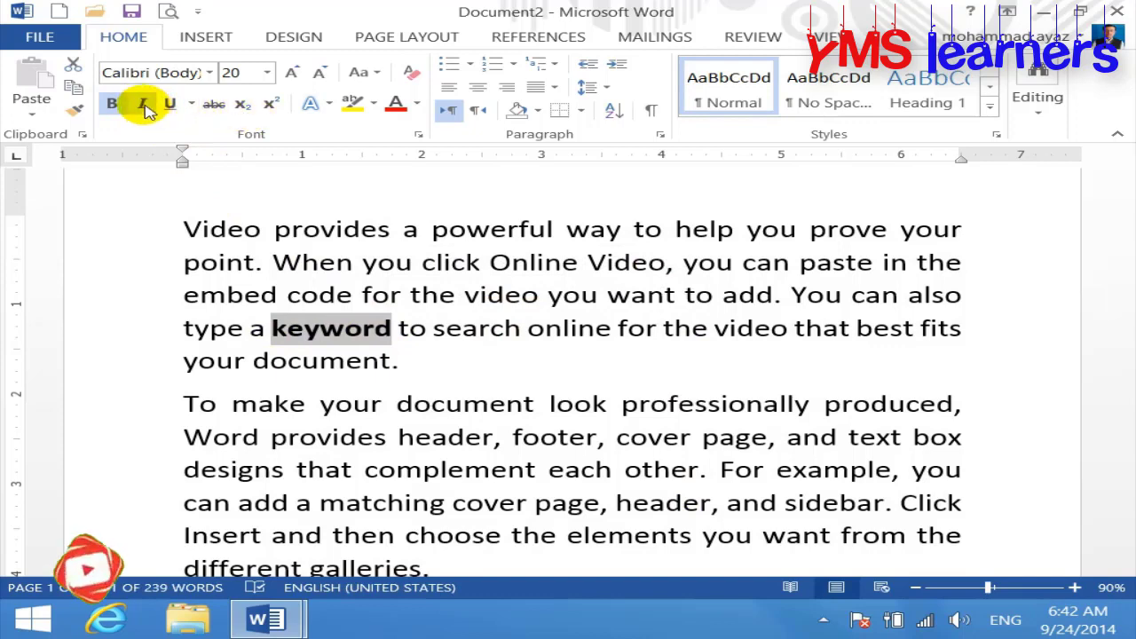
{"action": "left_click", "coordinate": [144, 106]}
{"action": "left_click", "coordinate": [522, 374]}
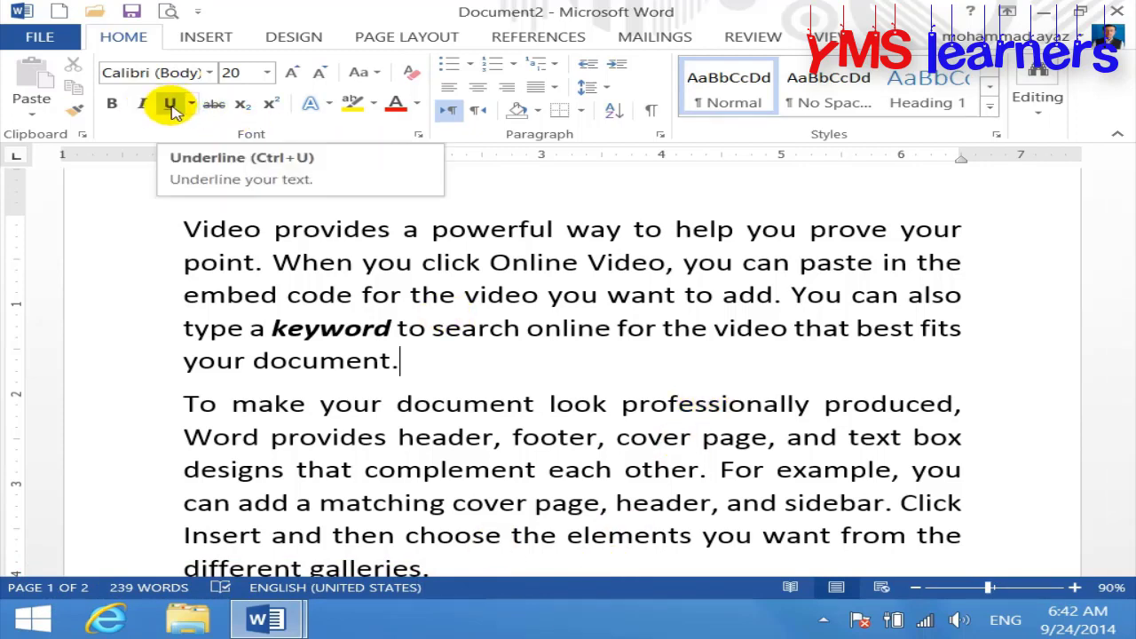
- Switch back to Document1 and add the line "Underline: Ctrl+ U" below the italic explanation
{"action": "left_click", "coordinate": [296, 621]}
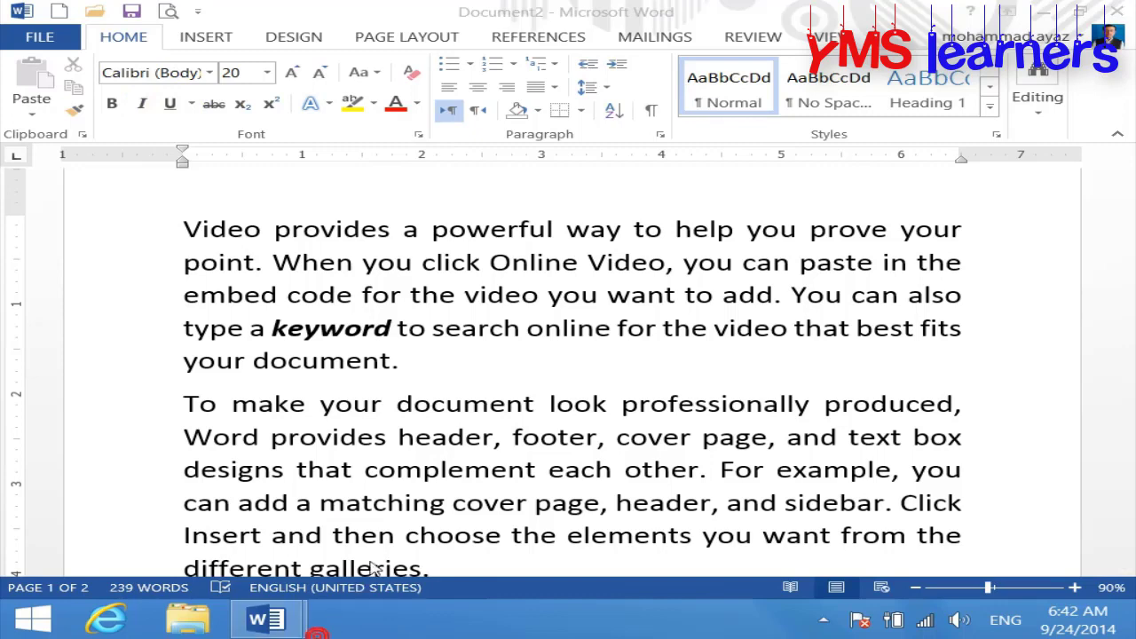
{"action": "left_click", "coordinate": [248, 524]}
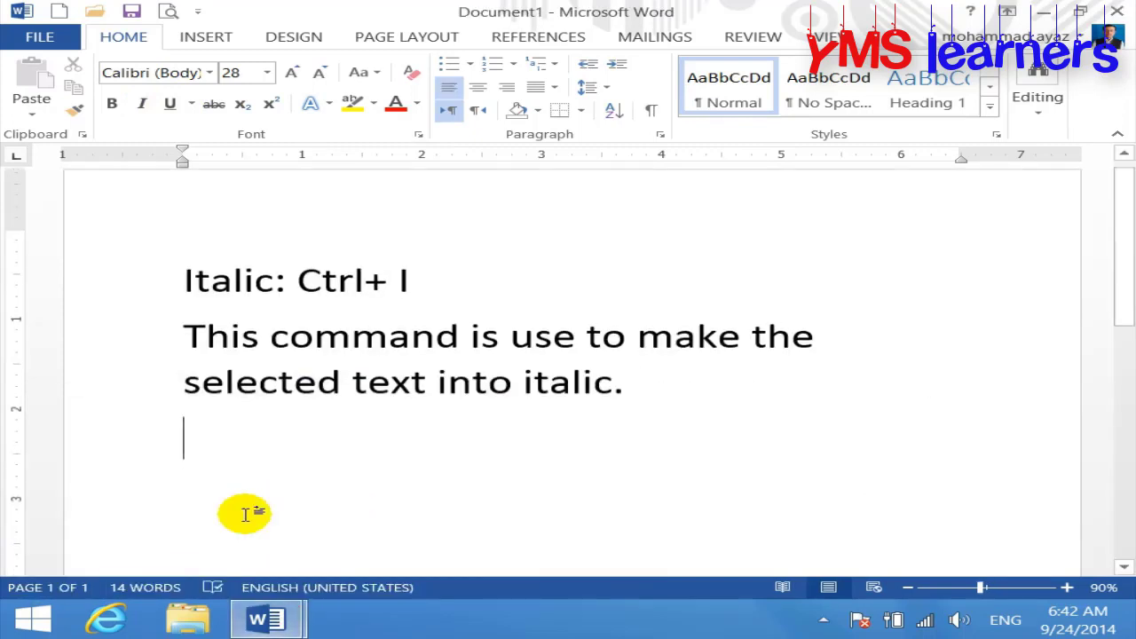
{"action": "scroll", "coordinate": [250, 508], "scroll_direction": "down", "scroll_amount": 3}
{"action": "type", "text": "Underline"}
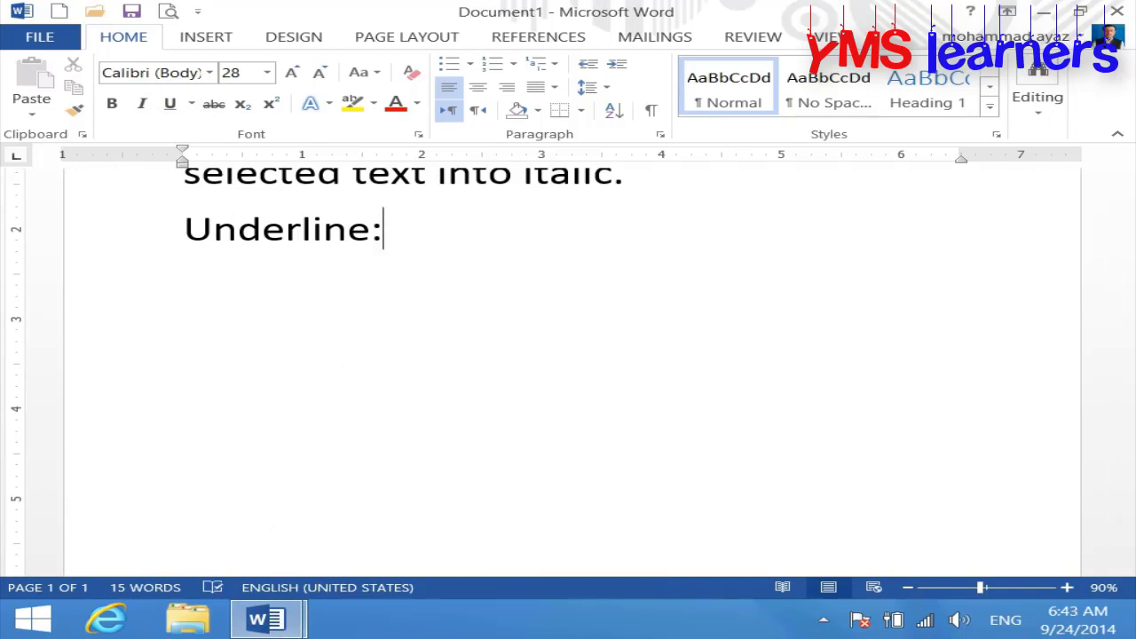
{"action": "type", "text": ": Ctrl+ "}
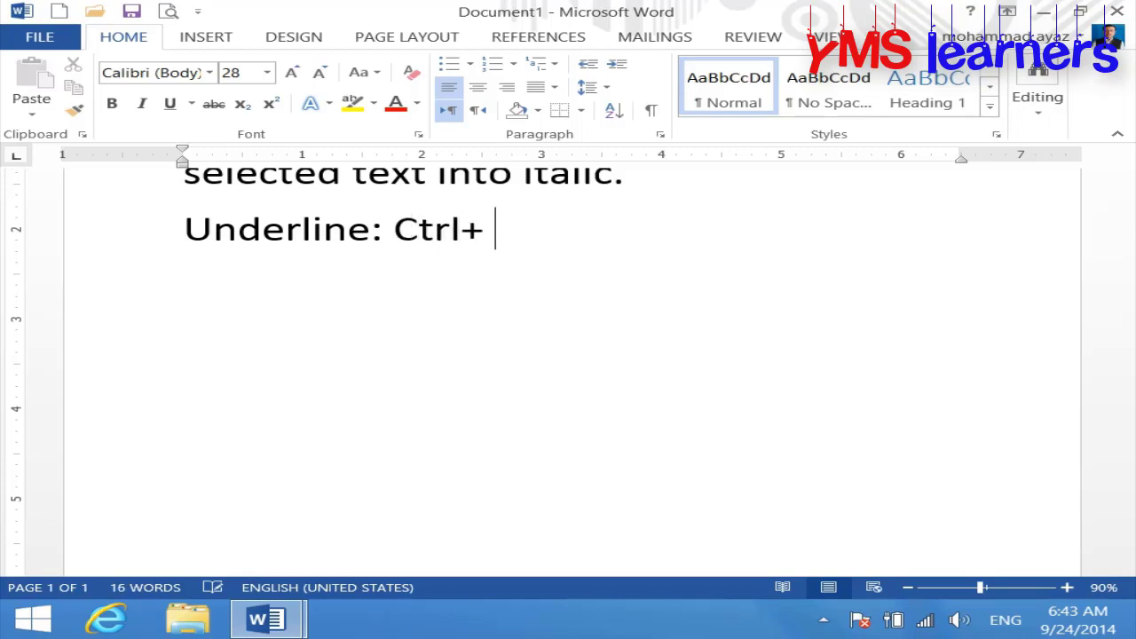
{"action": "type", "text": "U"}
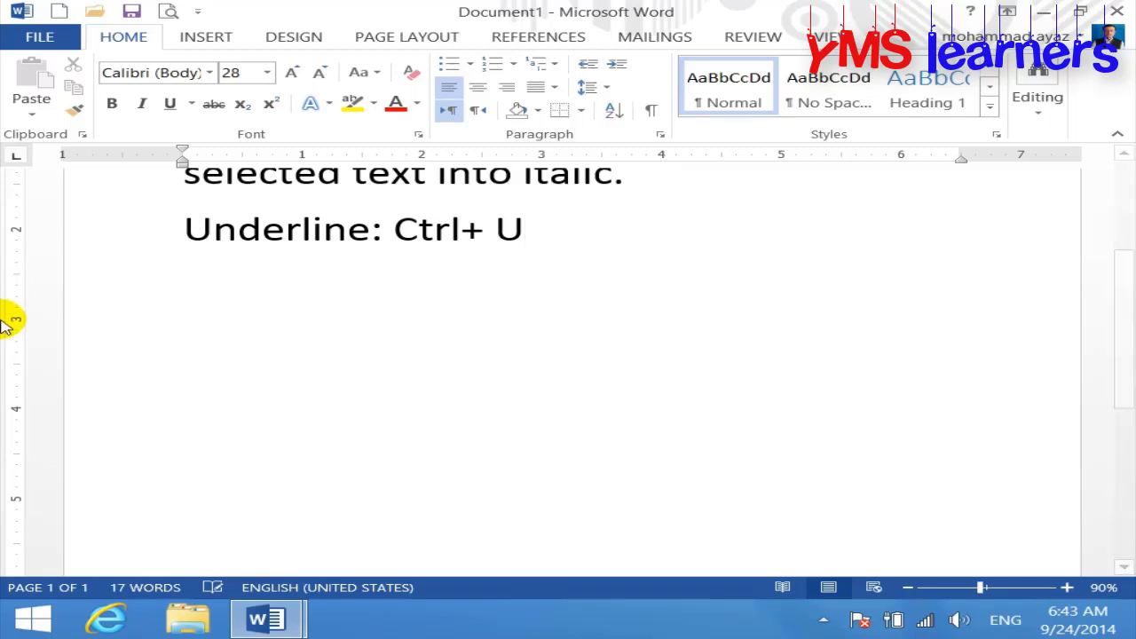
- Underline the whole "Underline: Ctrl+ U" line and remove the underline again
{"action": "left_click_drag", "start_coordinate": [555, 230], "coordinate": [4, 235]}
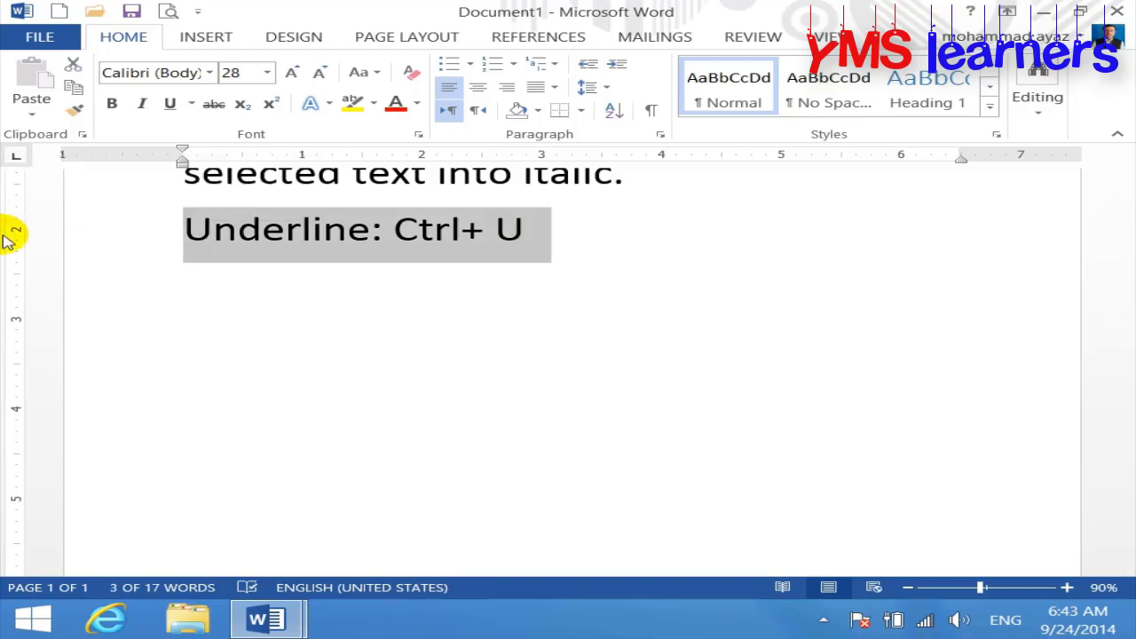
{"action": "key", "text": "ctrl+u"}
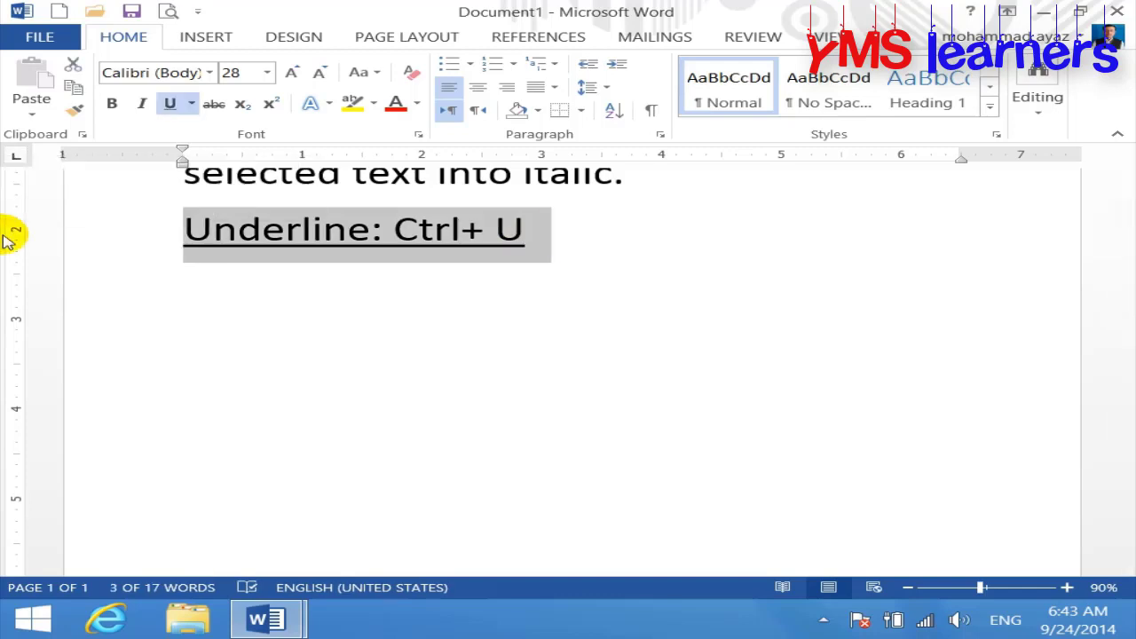
{"action": "key", "text": "ctrl+u"}
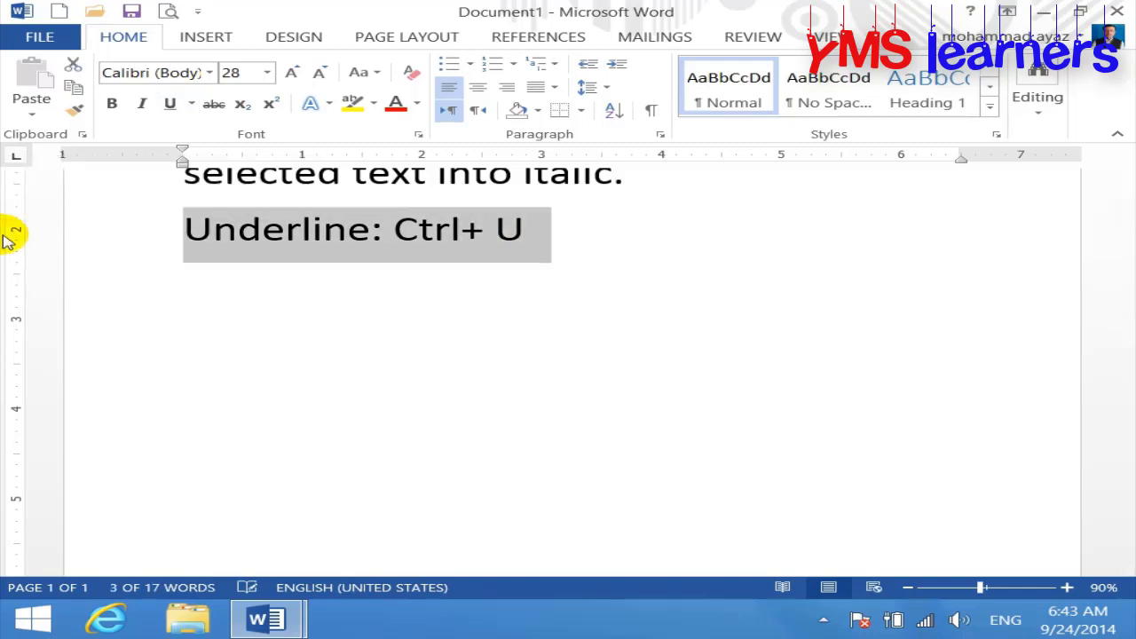
- Add the sentence "This command is use give underline into selected text." on a new line below "Underline: Ctrl+ U"
{"action": "left_click", "coordinate": [532, 254]}
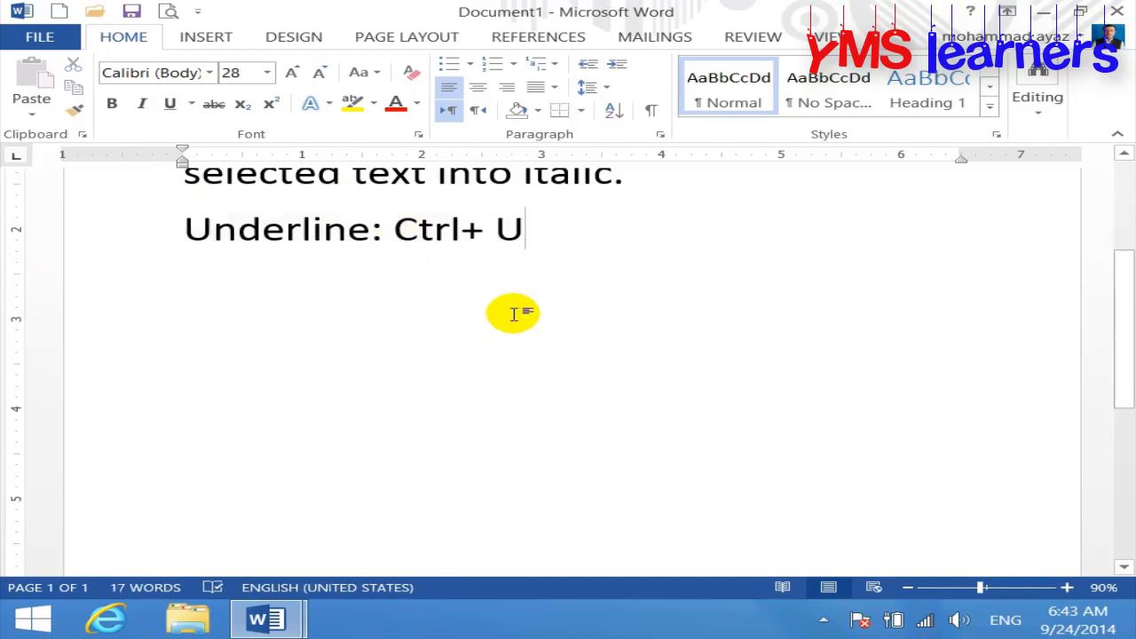
{"action": "key", "text": "Return"}
{"action": "type", "text": "Thisc"}
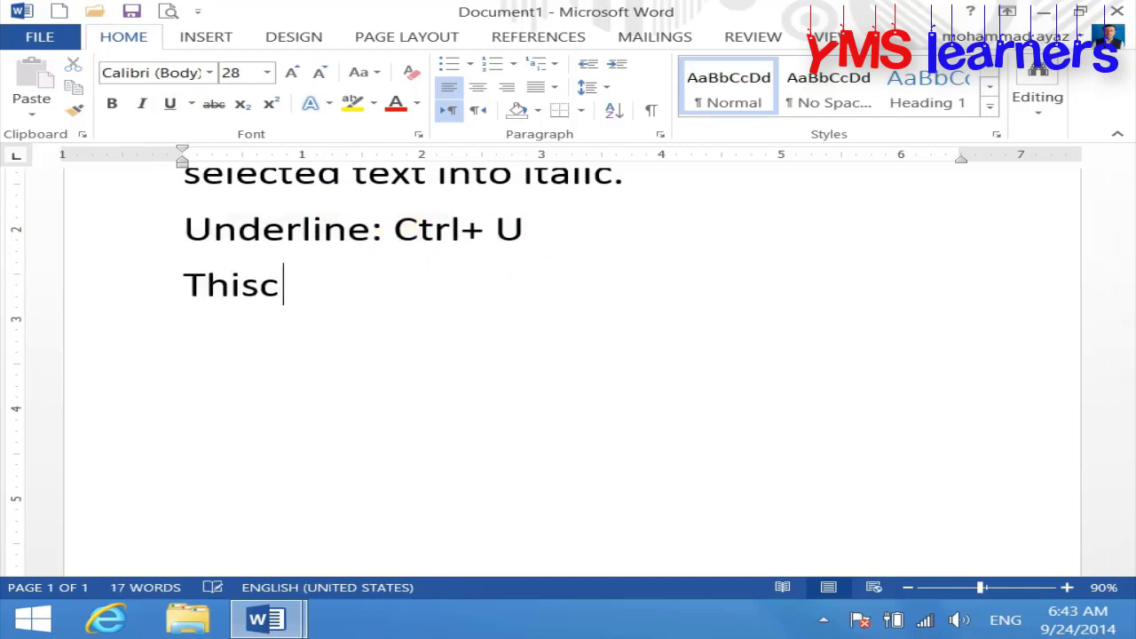
{"action": "type", "text": " om"}
{"action": "key", "text": "BackSpace"}
{"action": "key", "text": "BackSpace"}
{"action": "key", "text": "BackSpace"}
{"action": "type", "text": "commadnis us"}
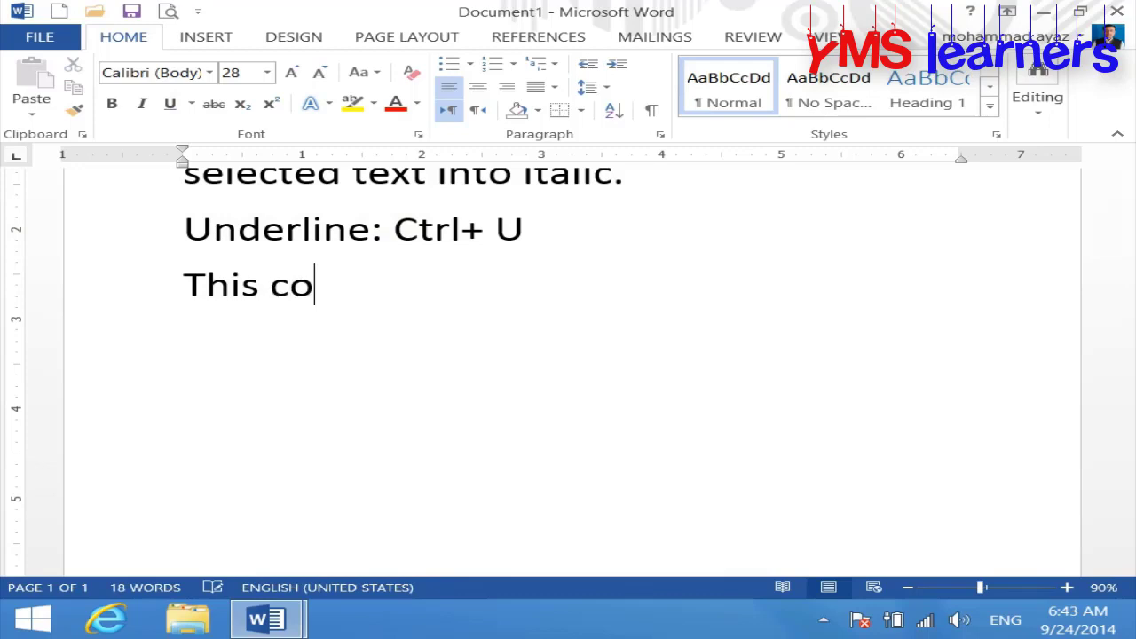
{"action": "key", "text": "BackSpace"}
{"action": "key", "text": "BackSpace"}
{"action": "key", "text": "BackSpace"}
{"action": "key", "text": "BackSpace"}
{"action": "key", "text": "BackSpace"}
{"action": "key", "text": "BackSpace"}
{"action": "key", "text": "BackSpace"}
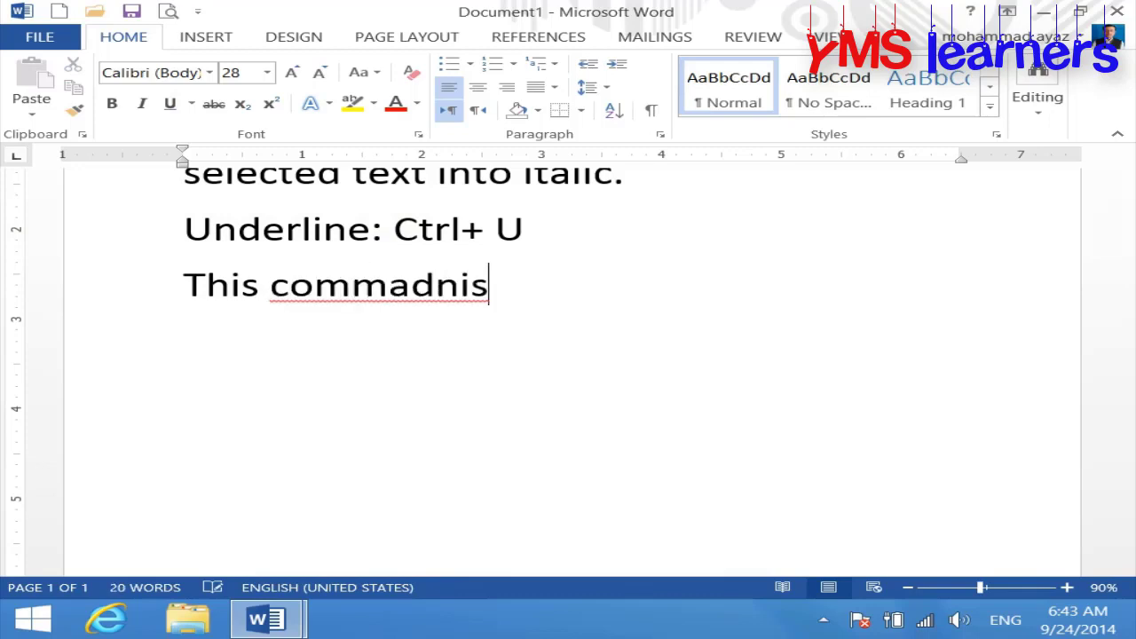
{"action": "type", "text": "nd is u"}
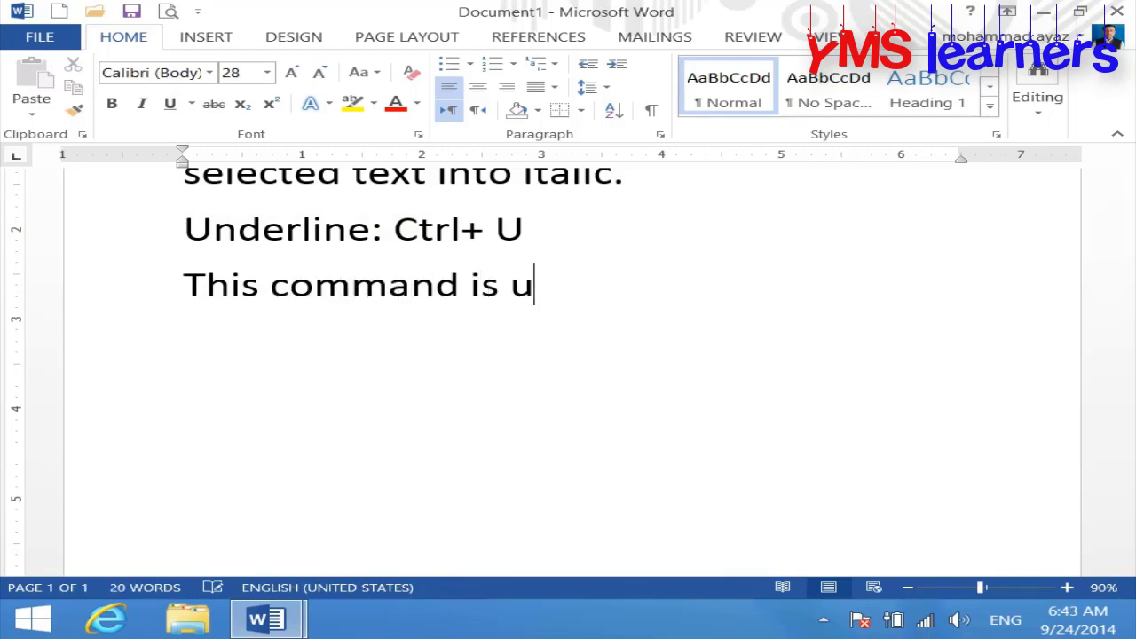
{"action": "type", "text": "se giv"}
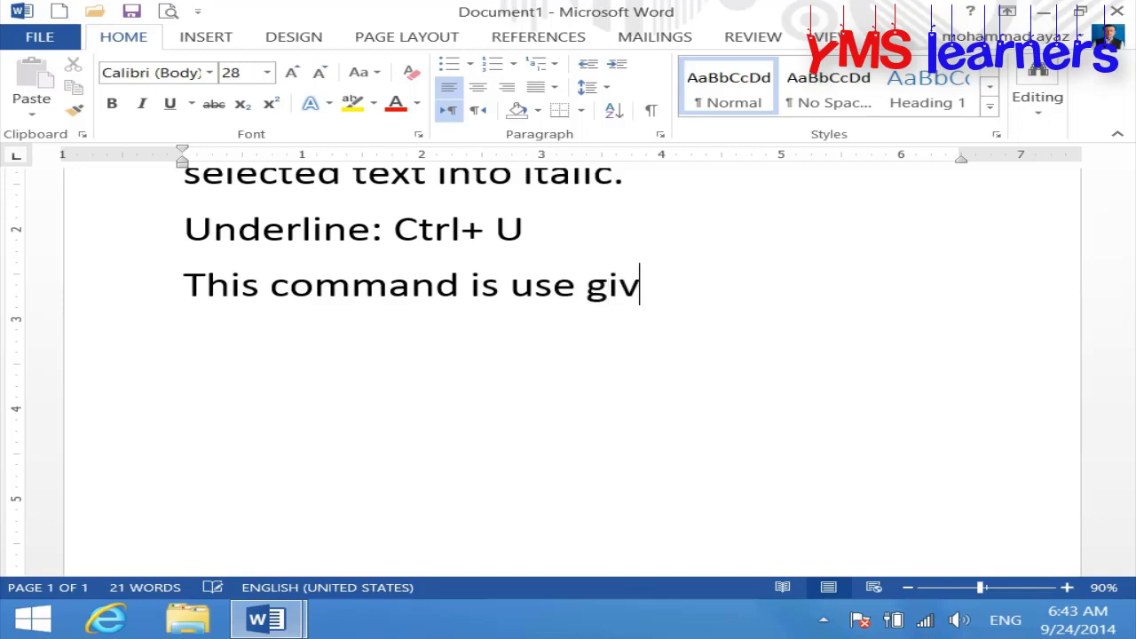
{"action": "type", "text": "e un"}
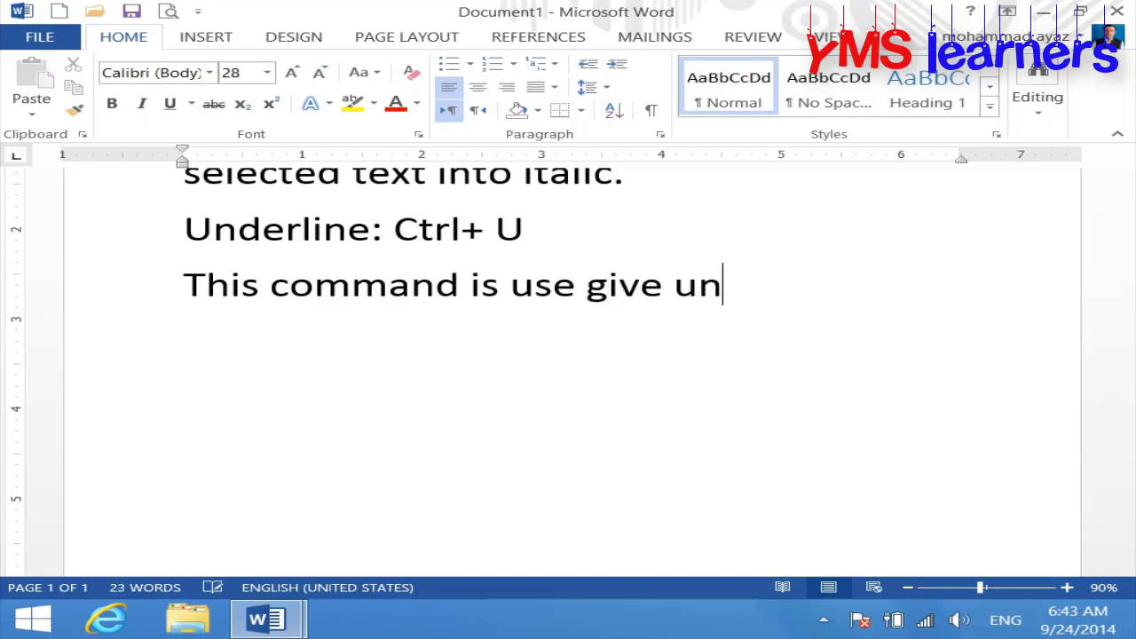
{"action": "type", "text": "dreli"}
{"action": "key", "text": "BackSpace"}
{"action": "key", "text": "BackSpace"}
{"action": "key", "text": "BackSpace"}
{"action": "key", "text": "BackSpace"}
{"action": "type", "text": "erli"}
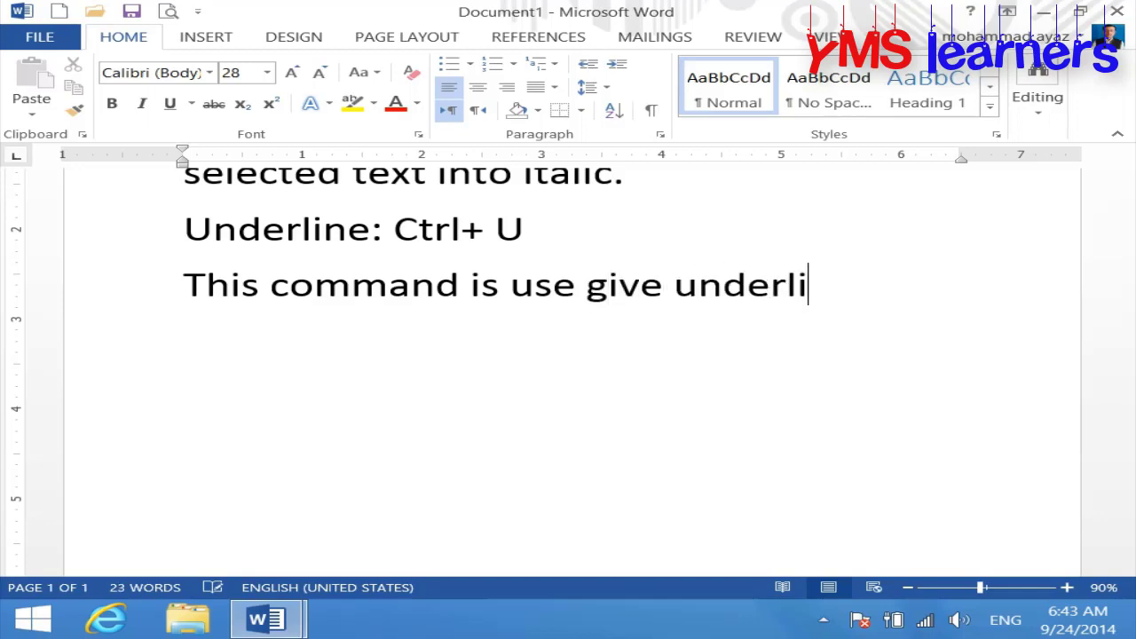
{"action": "type", "text": "ne into sele"}
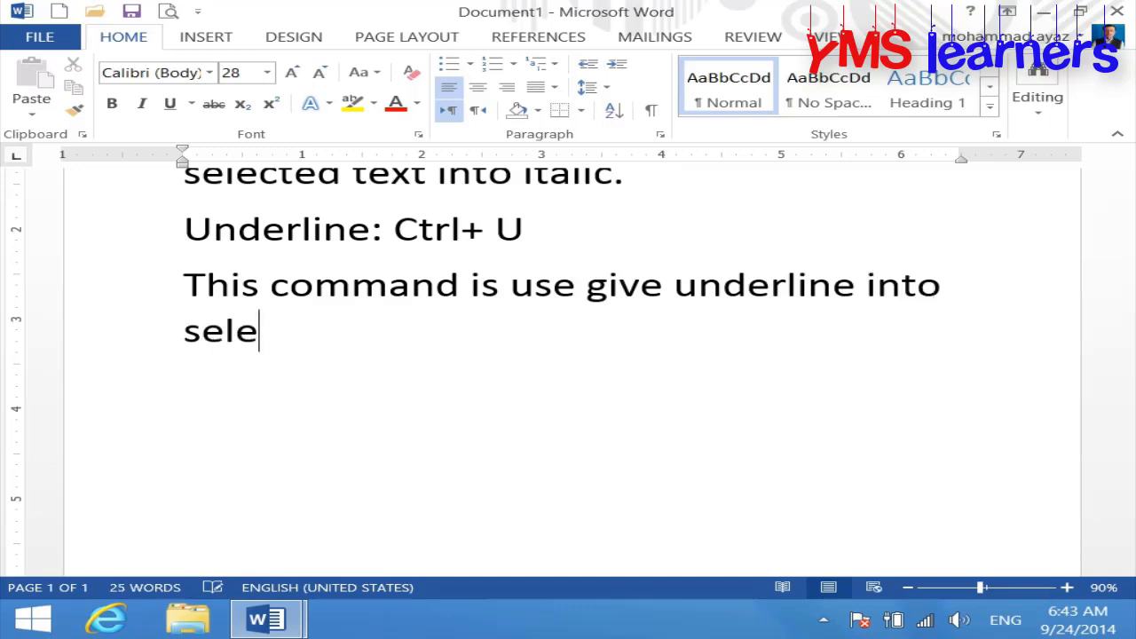
{"action": "type", "text": "cted te"}
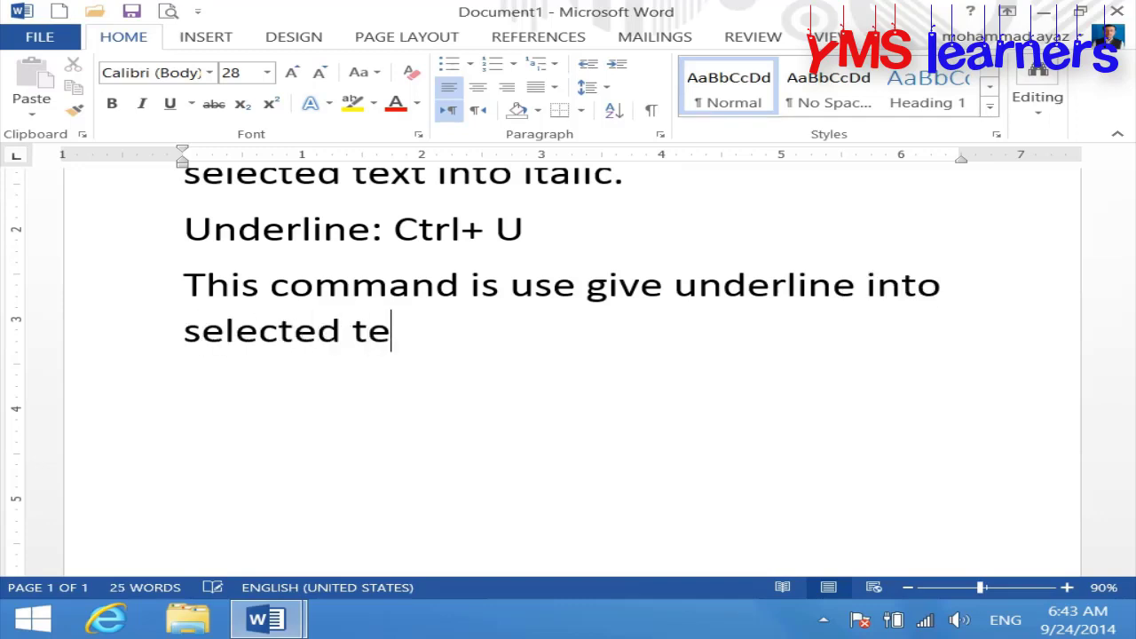
{"action": "type", "text": "xt."}
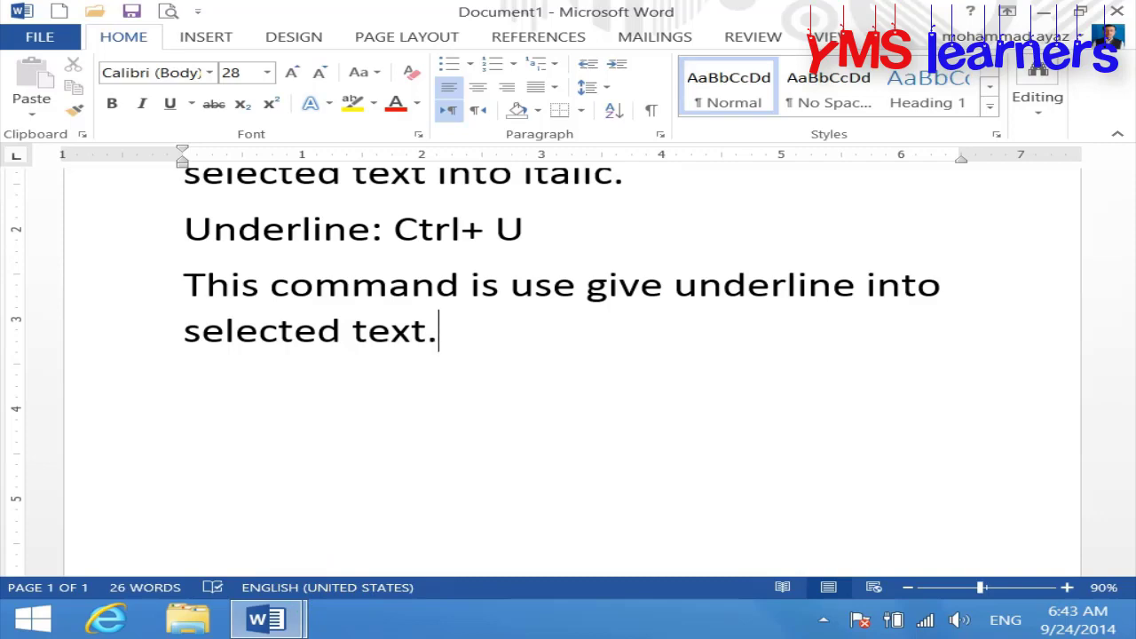
- Switch to Document2 and add the heading line "Data Communication" above the first paragraph
{"action": "mouse_move", "coordinate": [278, 619]}
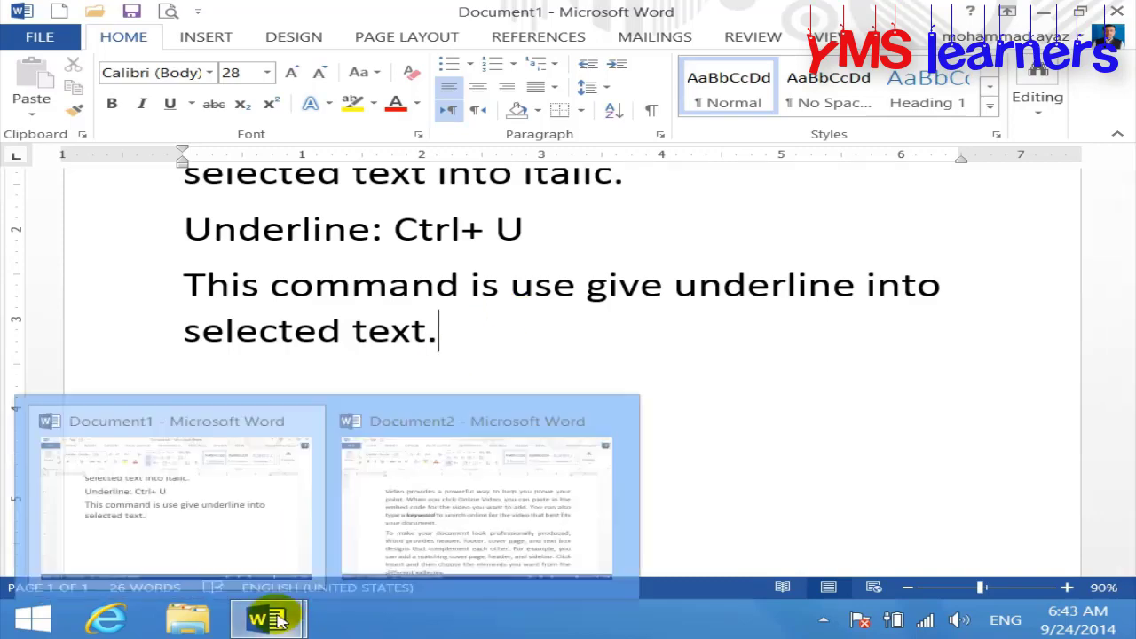
{"action": "left_click", "coordinate": [373, 542]}
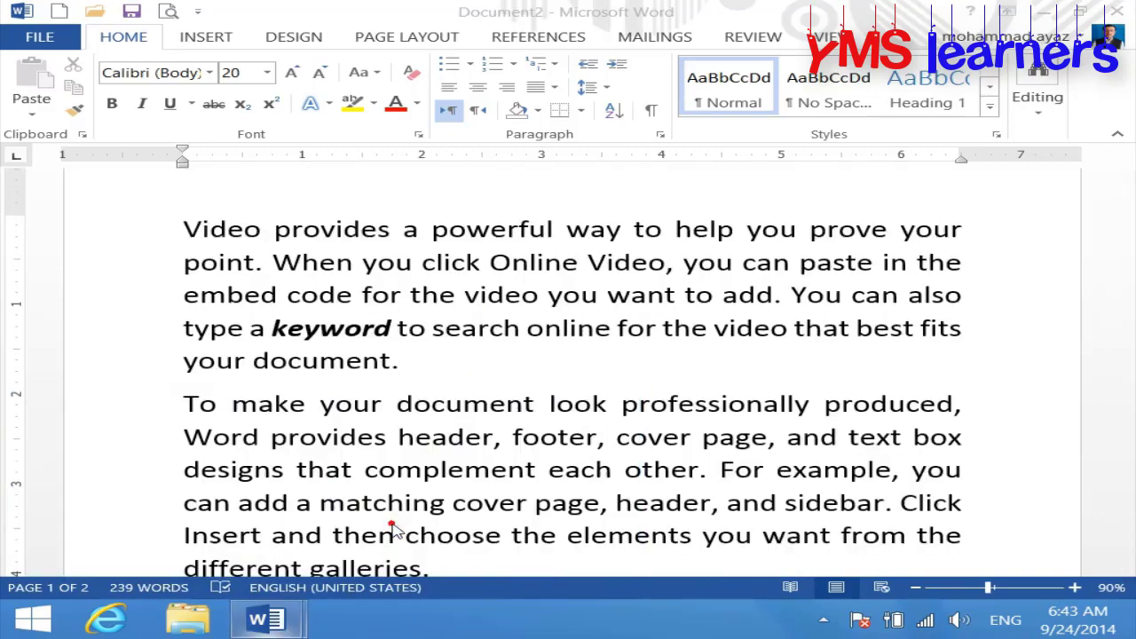
{"action": "left_click", "coordinate": [184, 228]}
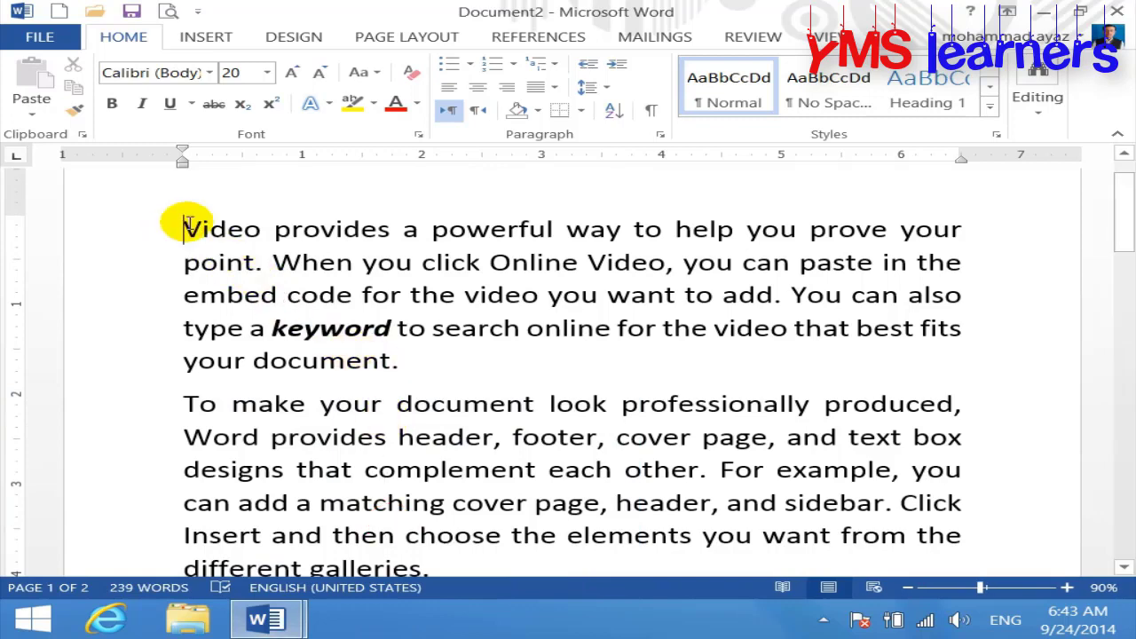
{"action": "key", "text": "Return"}
{"action": "type", "text": "Data C"}
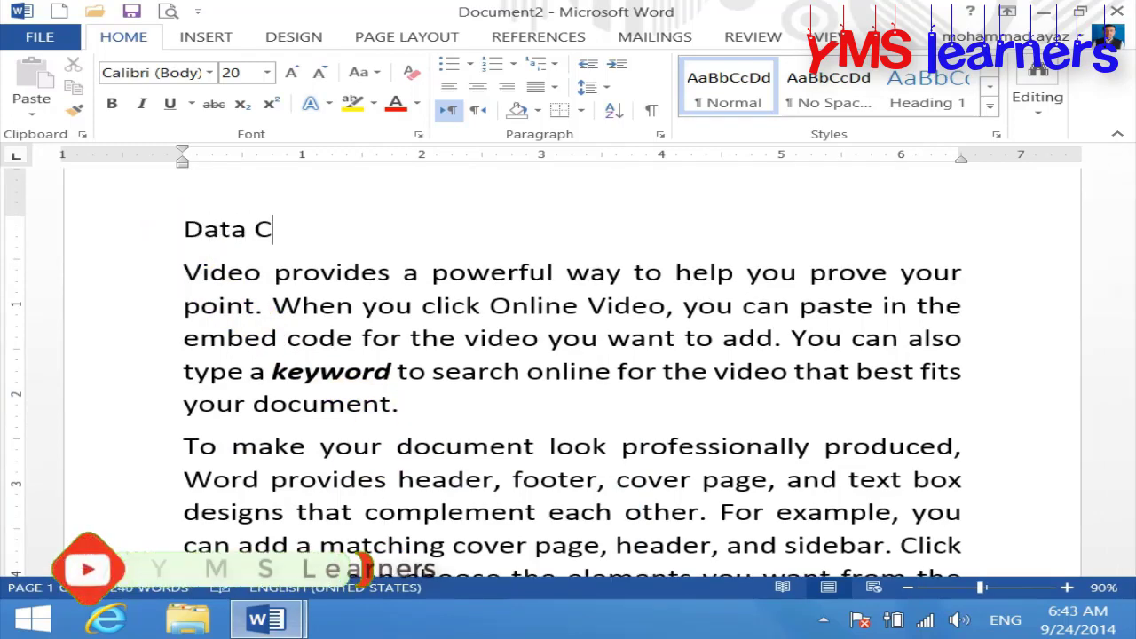
{"action": "type", "text": "ommunication"}
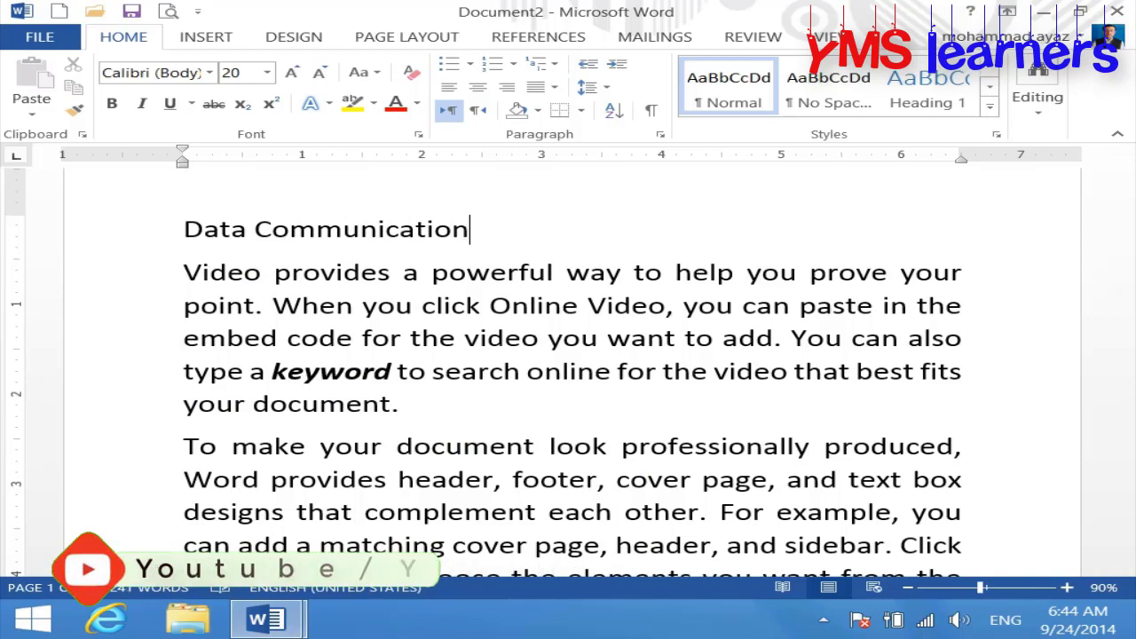
- Insert the heading line "Modes of communication" between the first and second sample paragraphs
{"action": "left_click", "coordinate": [436, 420]}
{"action": "key", "text": "Return"}
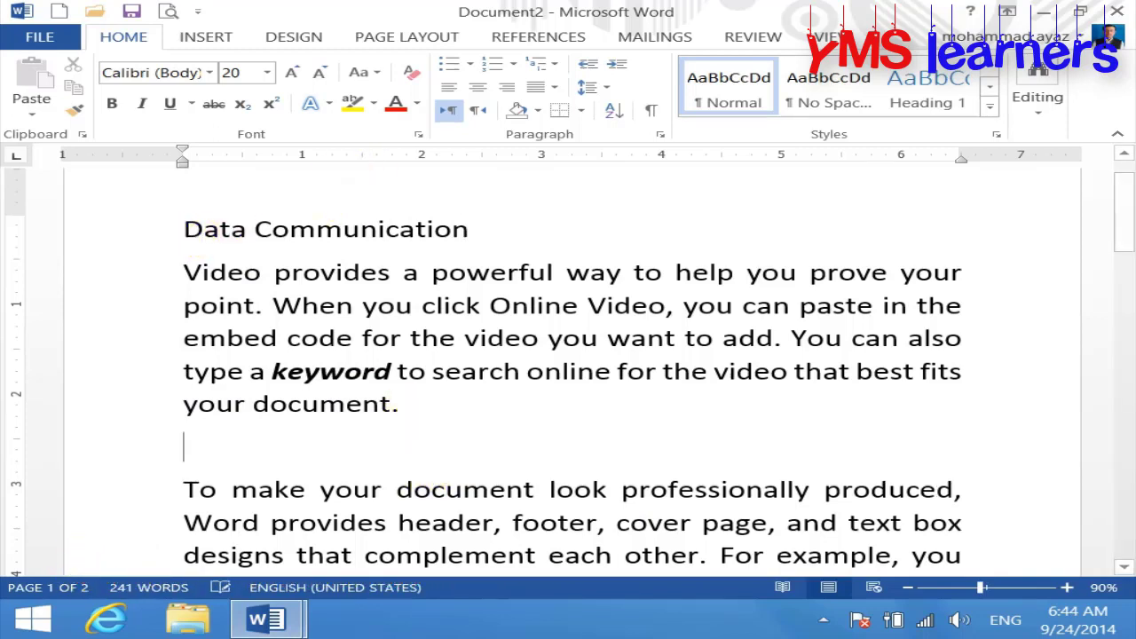
{"action": "type", "text": "M"}
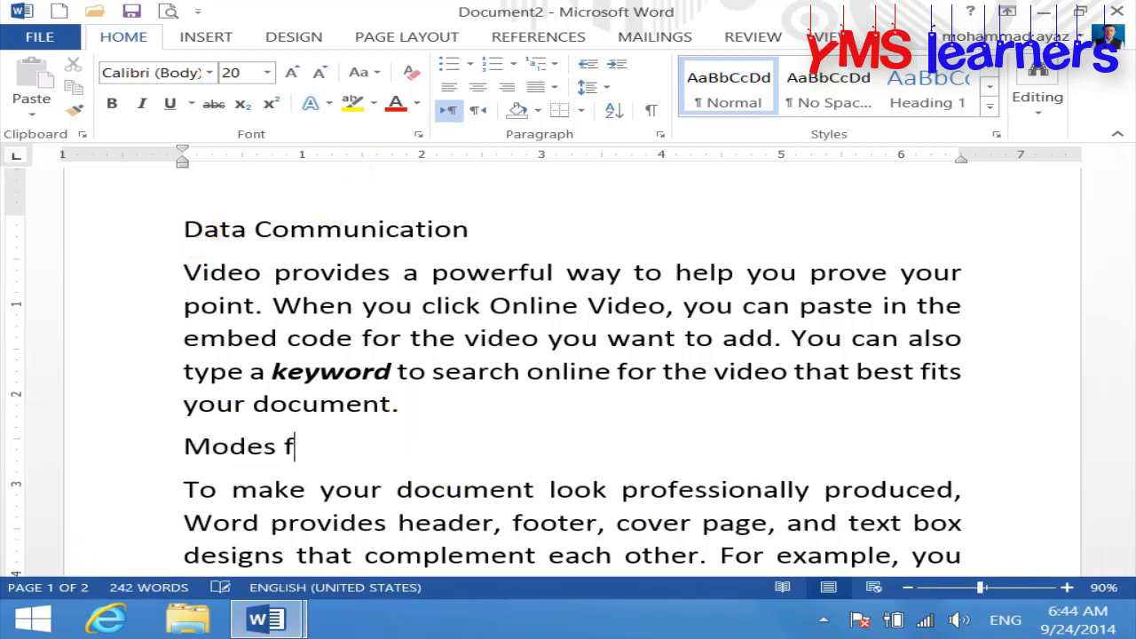
{"action": "type", "text": "odes of communication"}
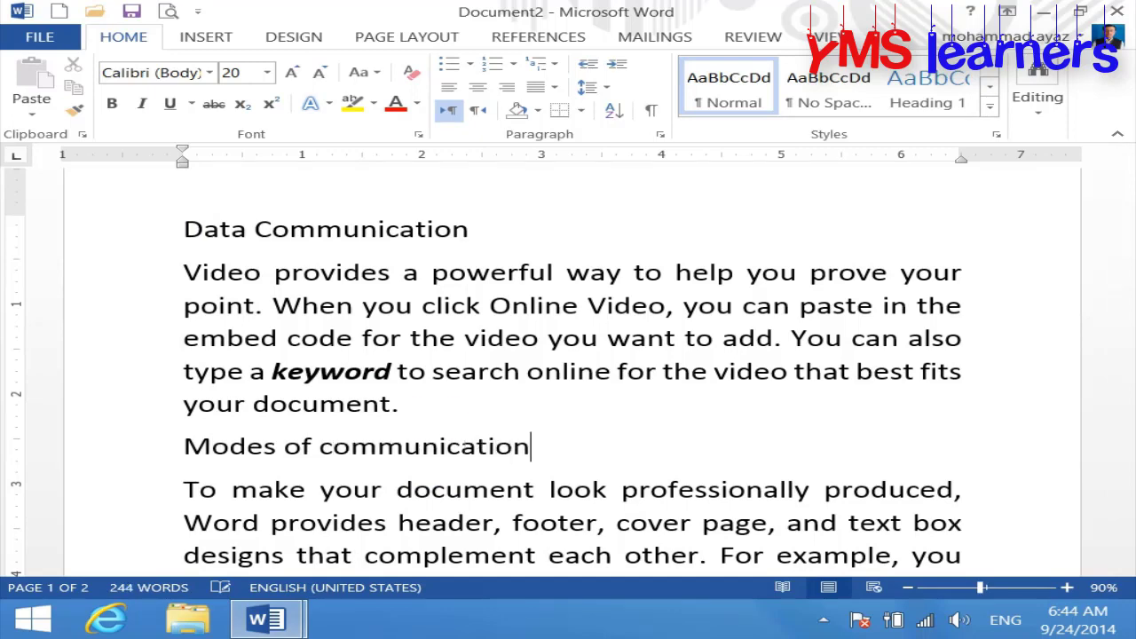
- Insert the heading line "Local Area Network" above the paragraph that begins "Themes and styles"
{"action": "scroll", "coordinate": [451, 431], "scroll_direction": "down", "scroll_amount": 5}
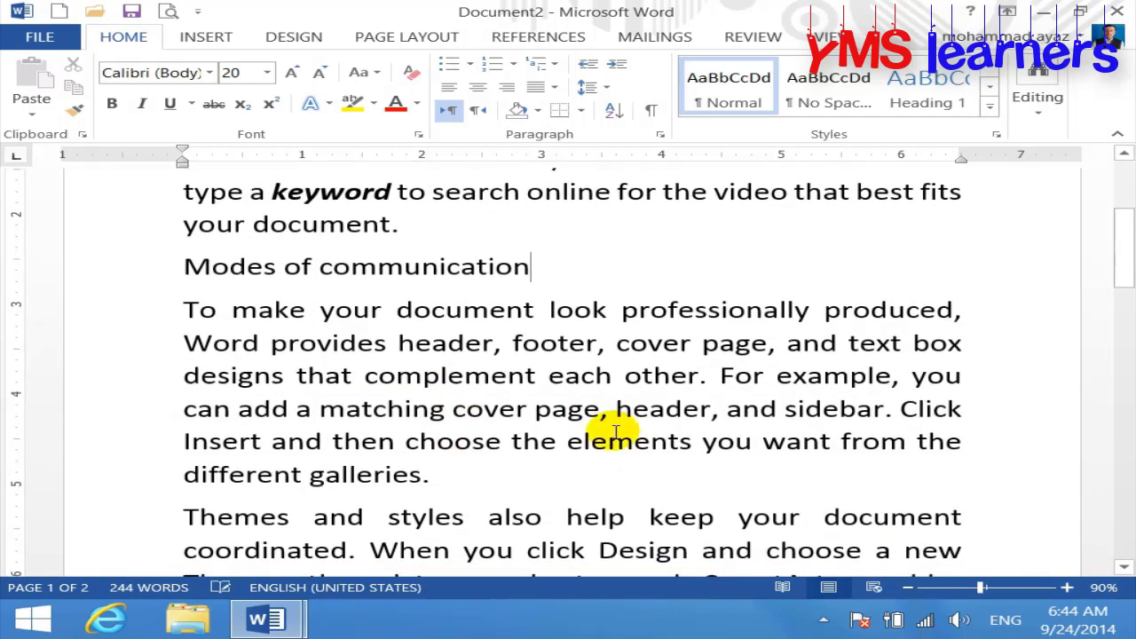
{"action": "left_click", "coordinate": [495, 474]}
{"action": "key", "text": "Return"}
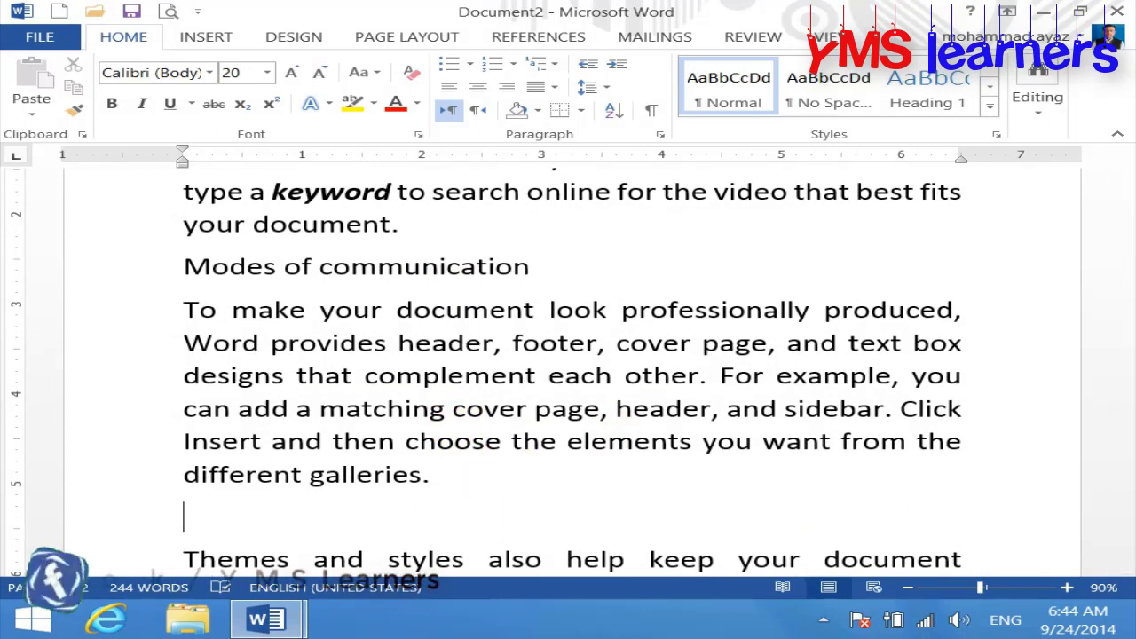
{"action": "type", "text": "Local"}
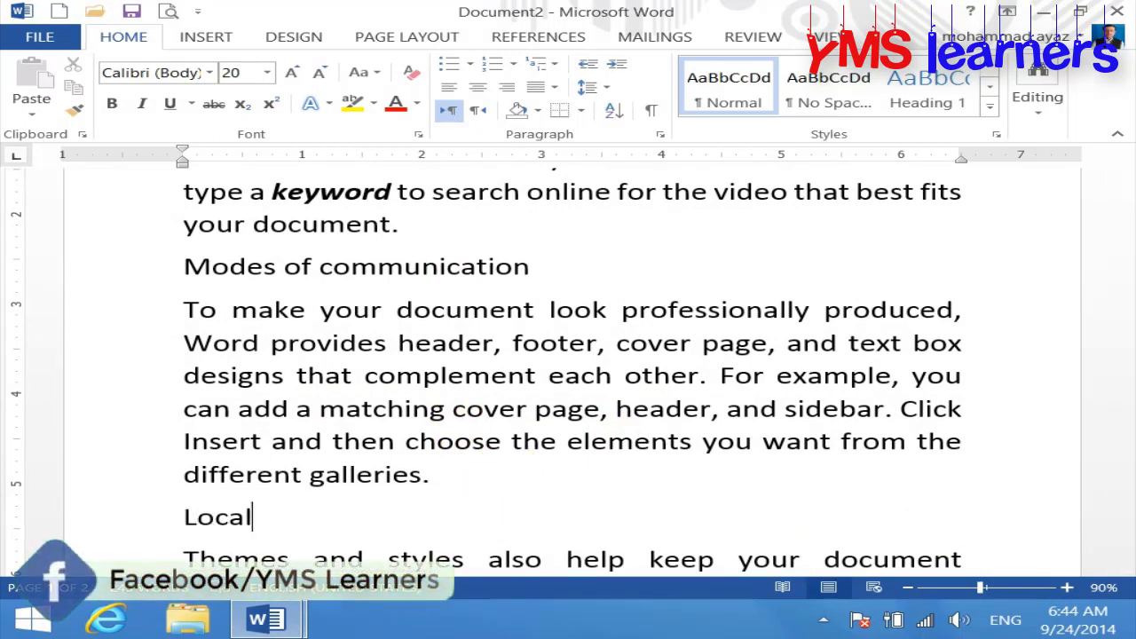
{"action": "type", "text": " Area Network"}
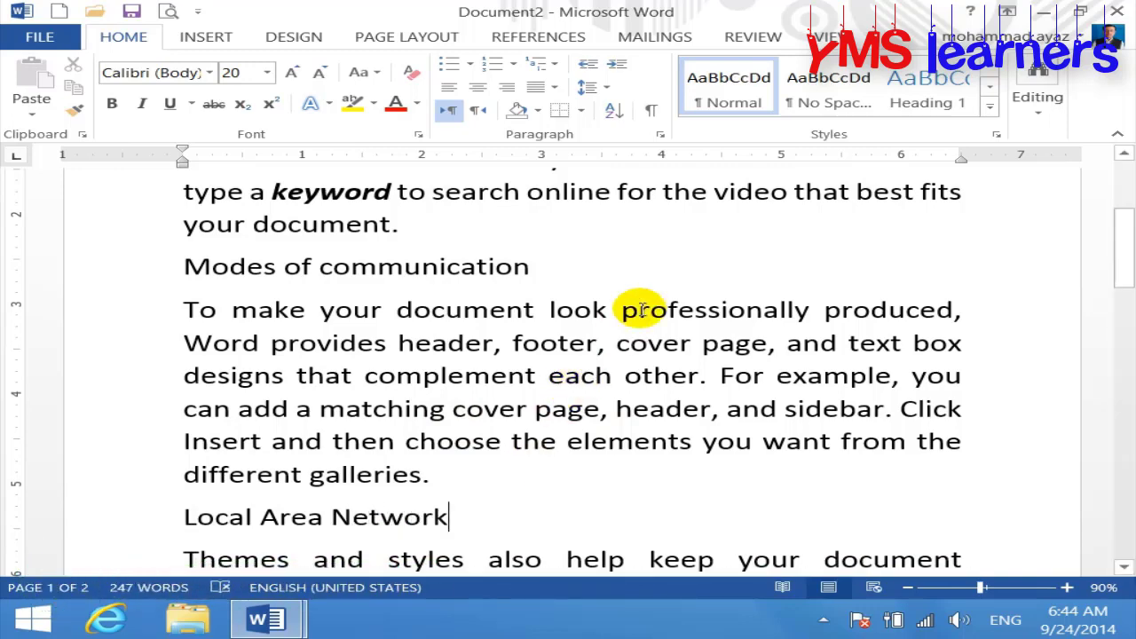
- Make the three headings "Data Communication", "Modes of communication" and "Local Area Network" bold
{"action": "scroll", "coordinate": [571, 278], "scroll_direction": "up", "scroll_amount": 5}
{"action": "left_click_drag", "start_coordinate": [502, 284], "coordinate": [199, 297]}
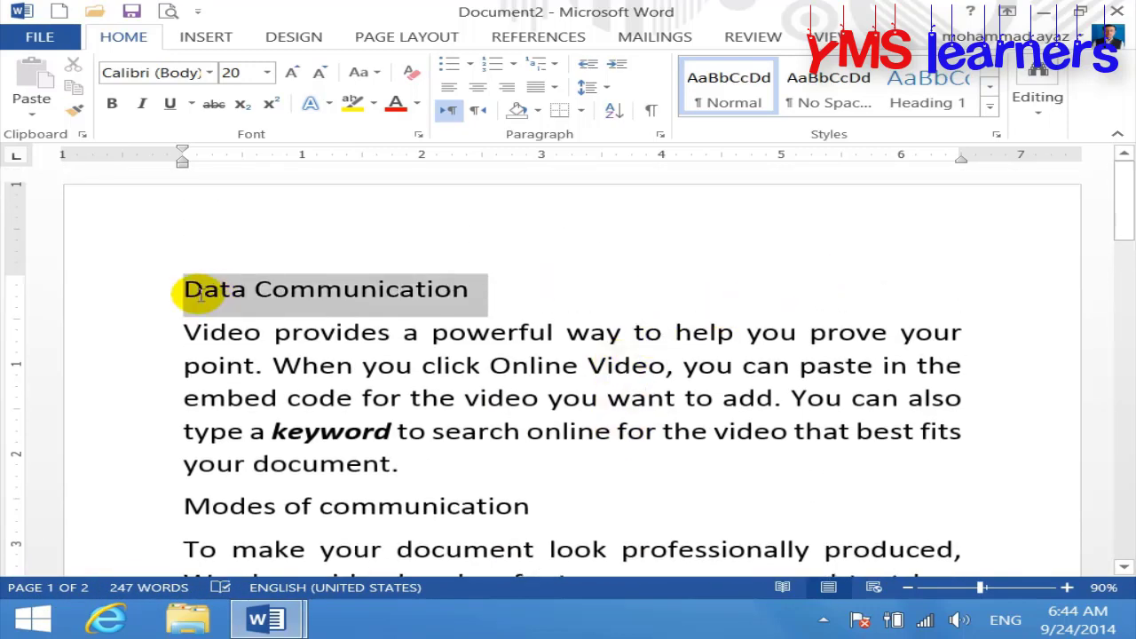
{"action": "left_click", "coordinate": [112, 104]}
{"action": "left_click_drag", "start_coordinate": [538, 513], "coordinate": [157, 520]}
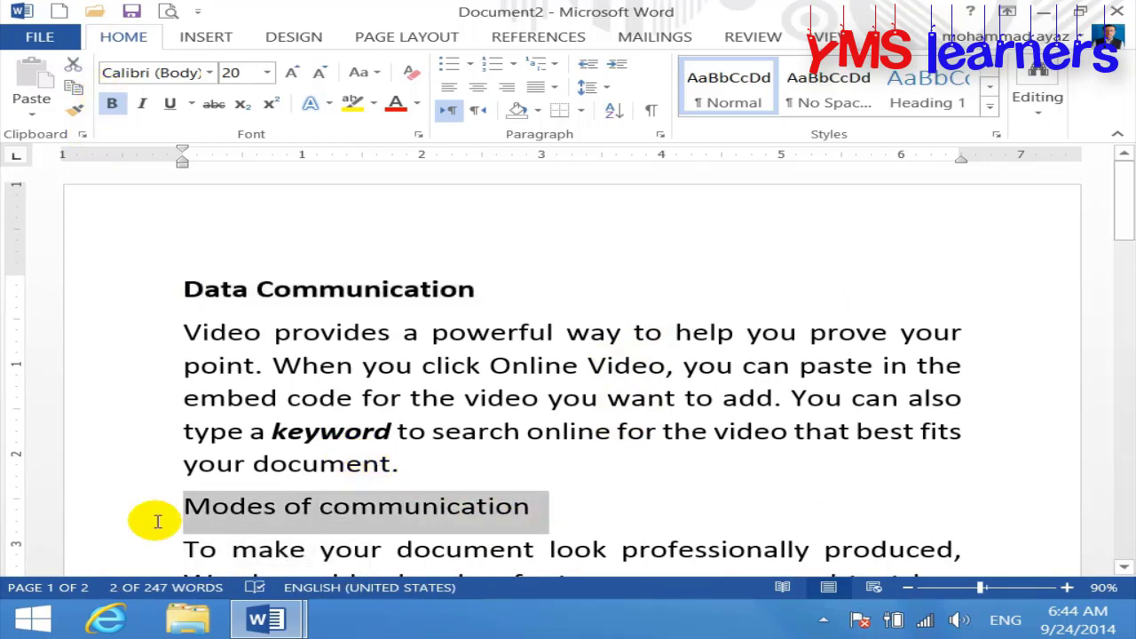
{"action": "left_click", "coordinate": [112, 104]}
{"action": "scroll", "coordinate": [355, 325], "scroll_direction": "down", "scroll_amount": 3}
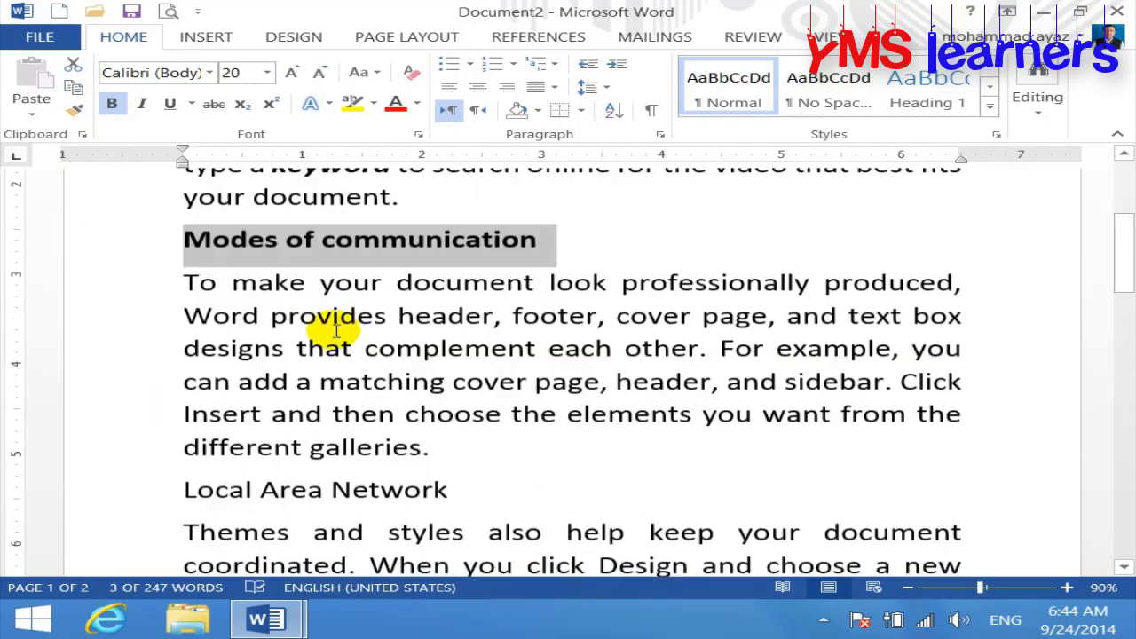
{"action": "left_click_drag", "start_coordinate": [464, 494], "coordinate": [190, 488]}
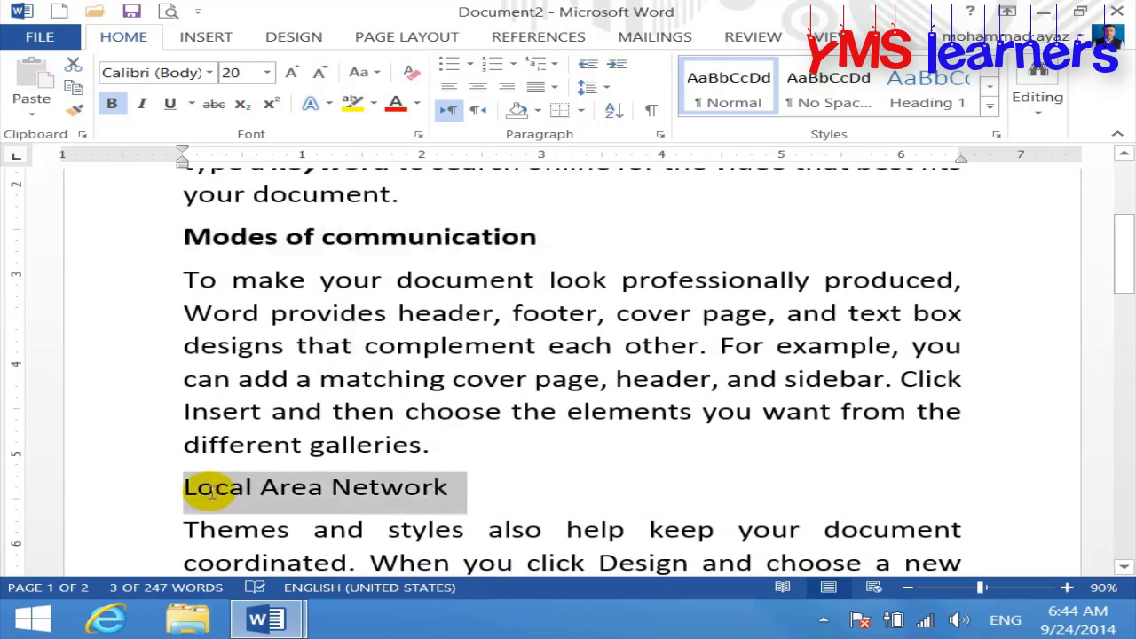
{"action": "left_click", "coordinate": [112, 104]}
{"action": "left_click", "coordinate": [494, 380]}
- Underline the word "Online" in the first paragraph under "Data Communication"
{"action": "scroll", "coordinate": [489, 375], "scroll_direction": "up", "scroll_amount": 3}
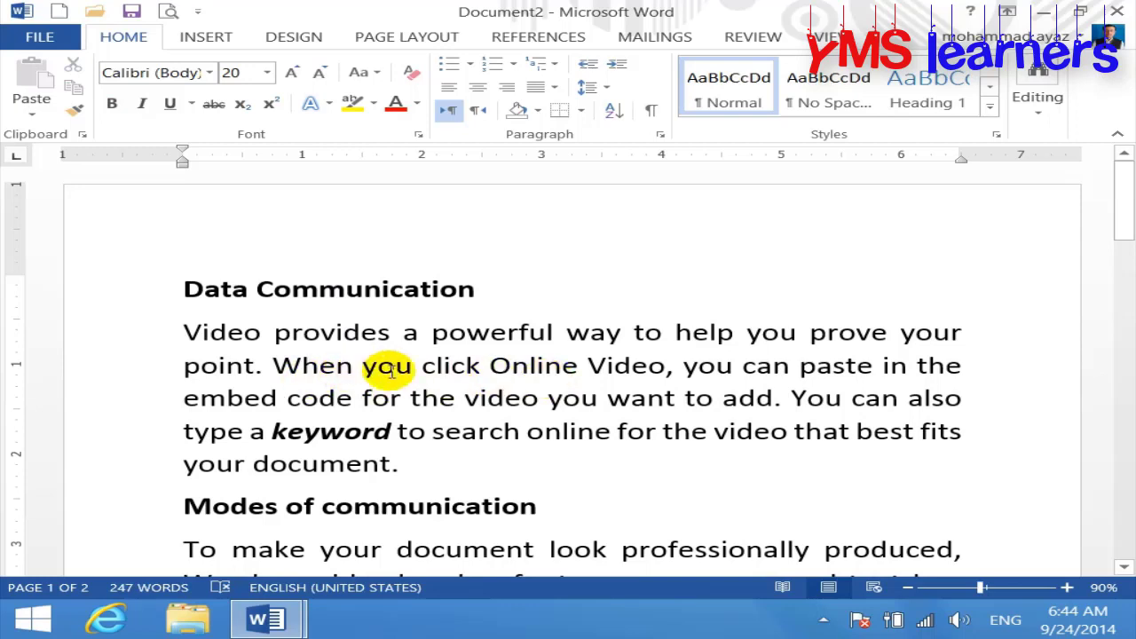
{"action": "left_click_drag", "start_coordinate": [530, 373], "coordinate": [579, 373]}
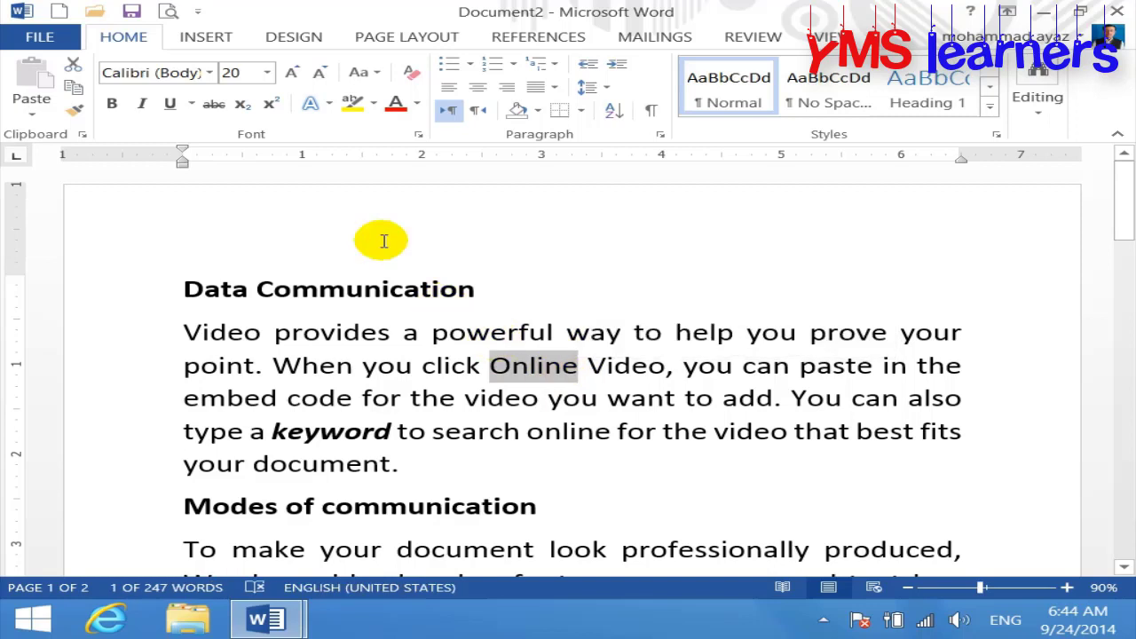
{"action": "left_click", "coordinate": [170, 104]}
{"action": "left_click", "coordinate": [610, 444]}
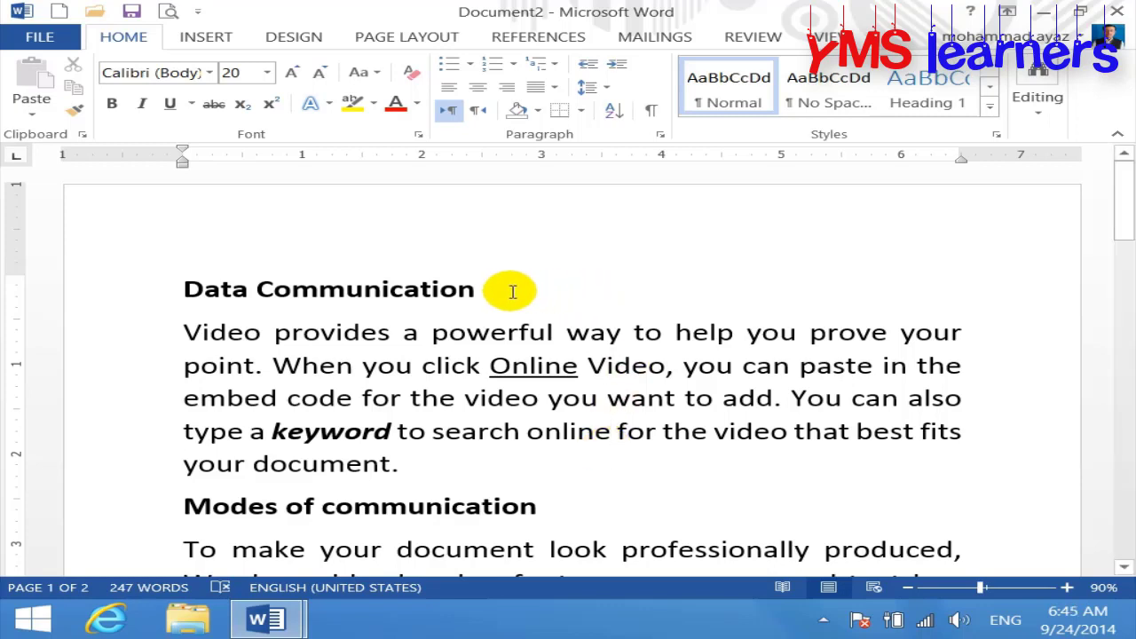
- Underline the three bold headings "Data Communication", "Modes of communication" and "Local Area Network"
{"action": "left_click_drag", "start_coordinate": [509, 291], "coordinate": [115, 203]}
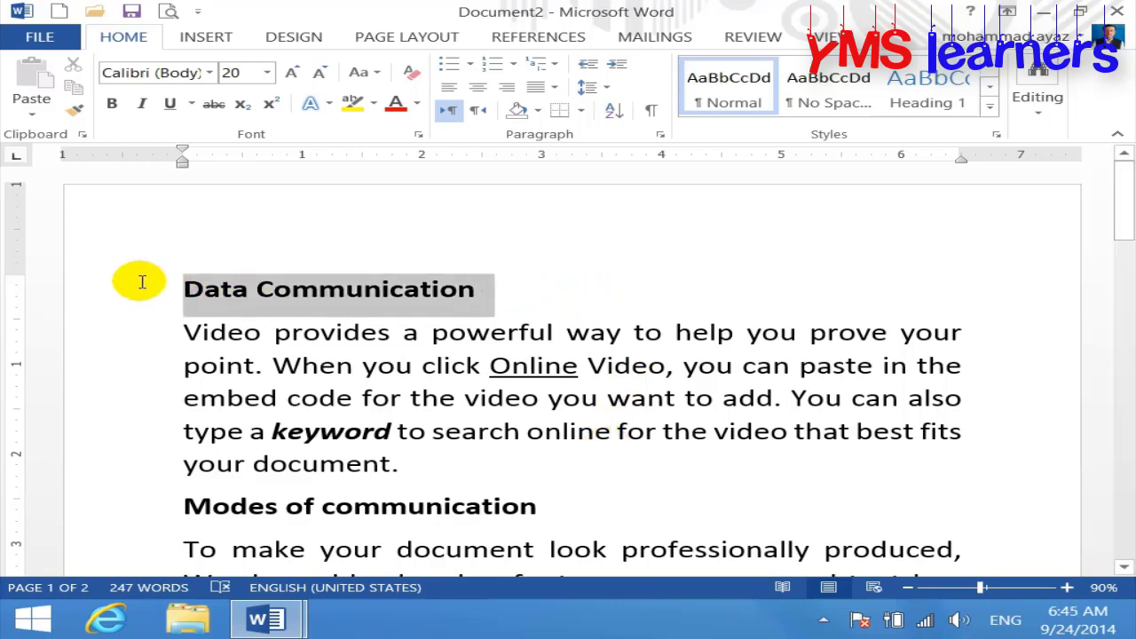
{"action": "left_click", "coordinate": [171, 104]}
{"action": "left_click_drag", "start_coordinate": [541, 507], "coordinate": [197, 501]}
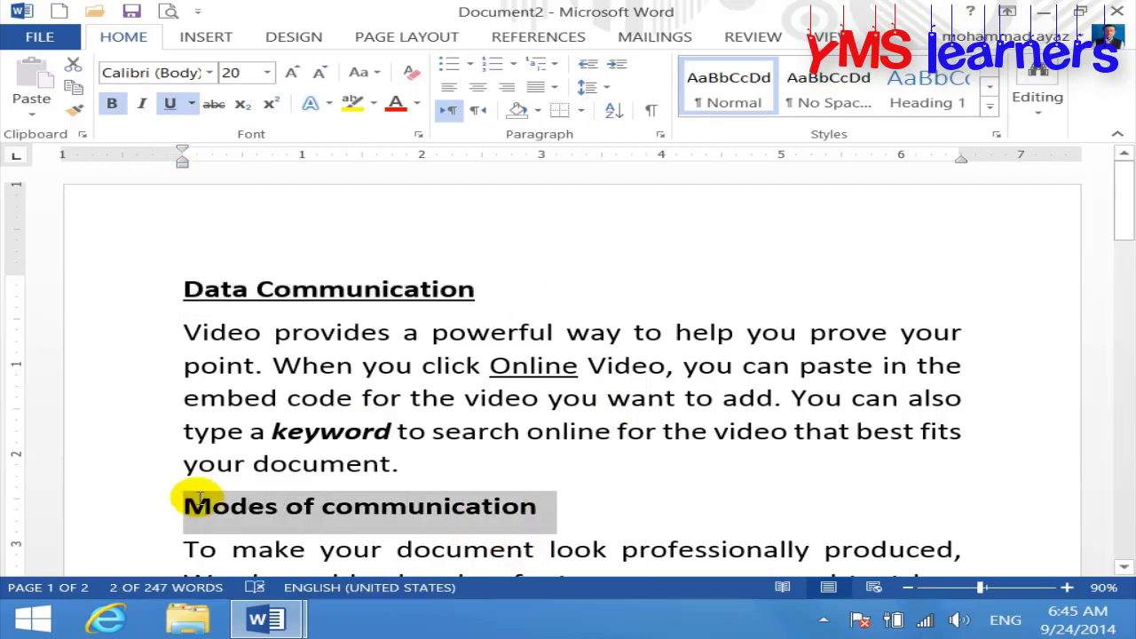
{"action": "left_click", "coordinate": [172, 104]}
{"action": "scroll", "coordinate": [409, 394], "scroll_direction": "down", "scroll_amount": 3}
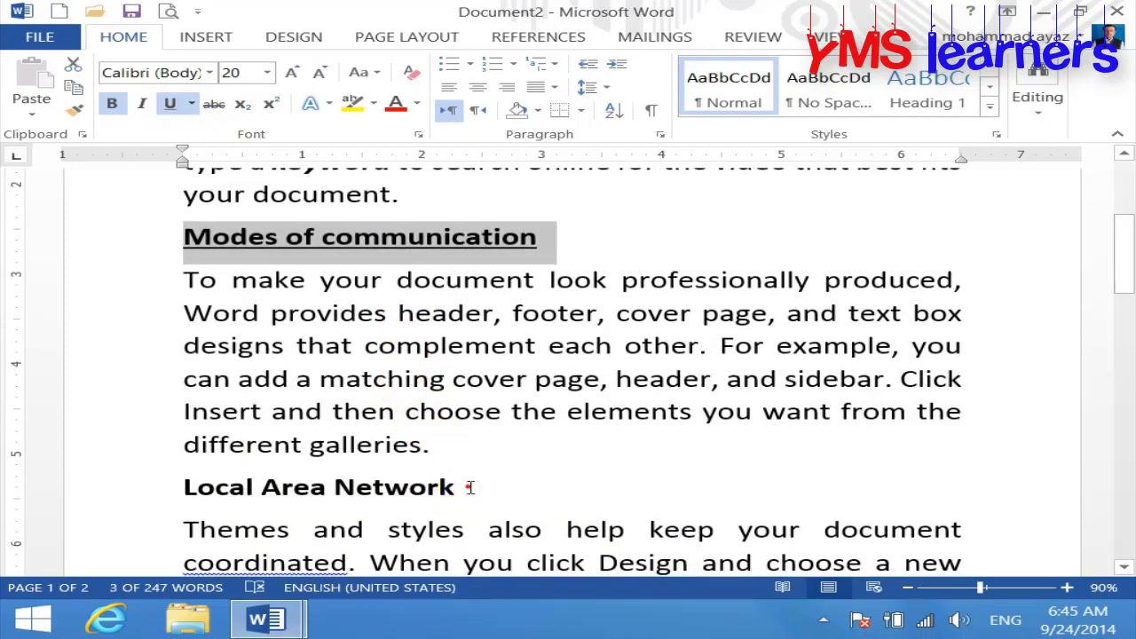
{"action": "left_click_drag", "start_coordinate": [466, 486], "coordinate": [224, 487]}
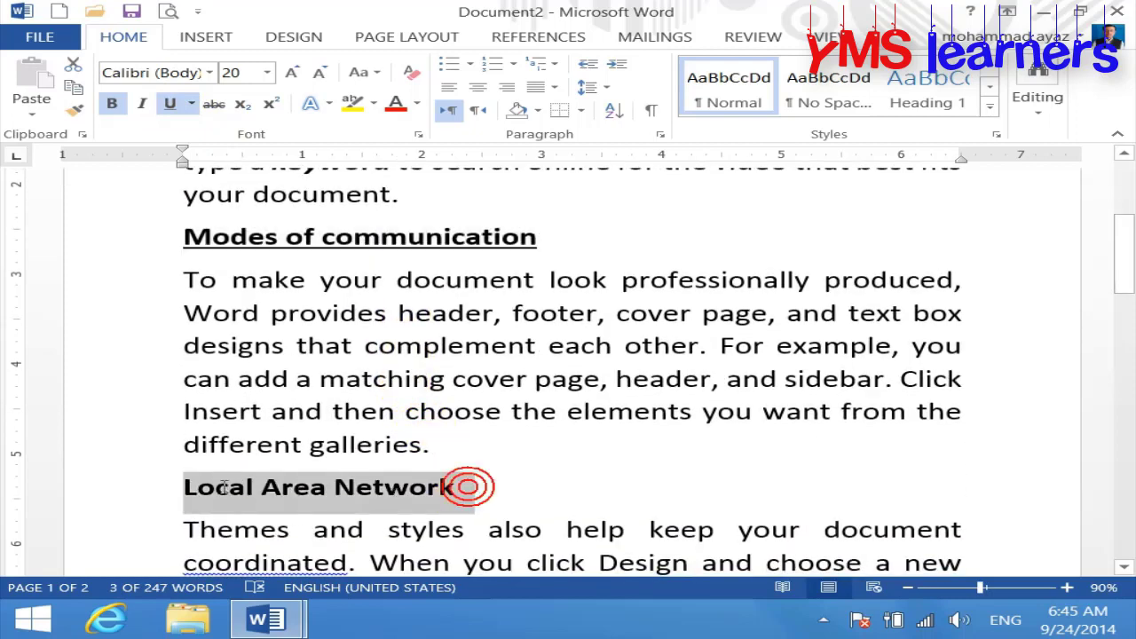
{"action": "left_click", "coordinate": [170, 104]}
{"action": "left_click", "coordinate": [462, 346]}
{"action": "scroll", "coordinate": [589, 410], "scroll_direction": "up", "scroll_amount": 2}
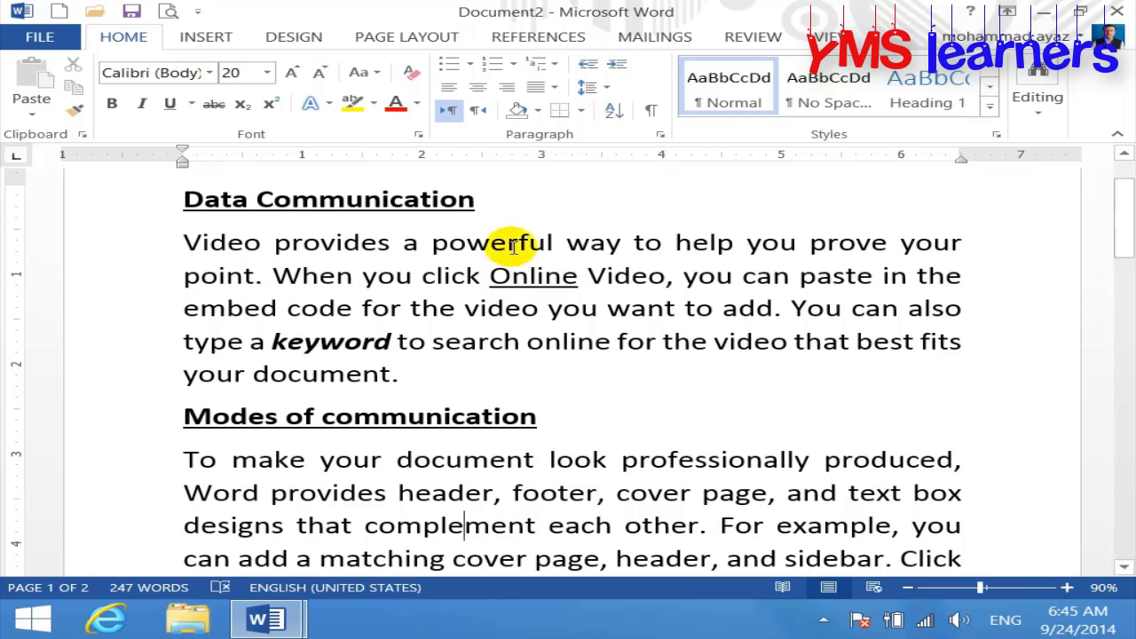
- Remove the underline from the heading "Data Communication" and reapply it
{"action": "left_click_drag", "start_coordinate": [494, 204], "coordinate": [197, 203]}
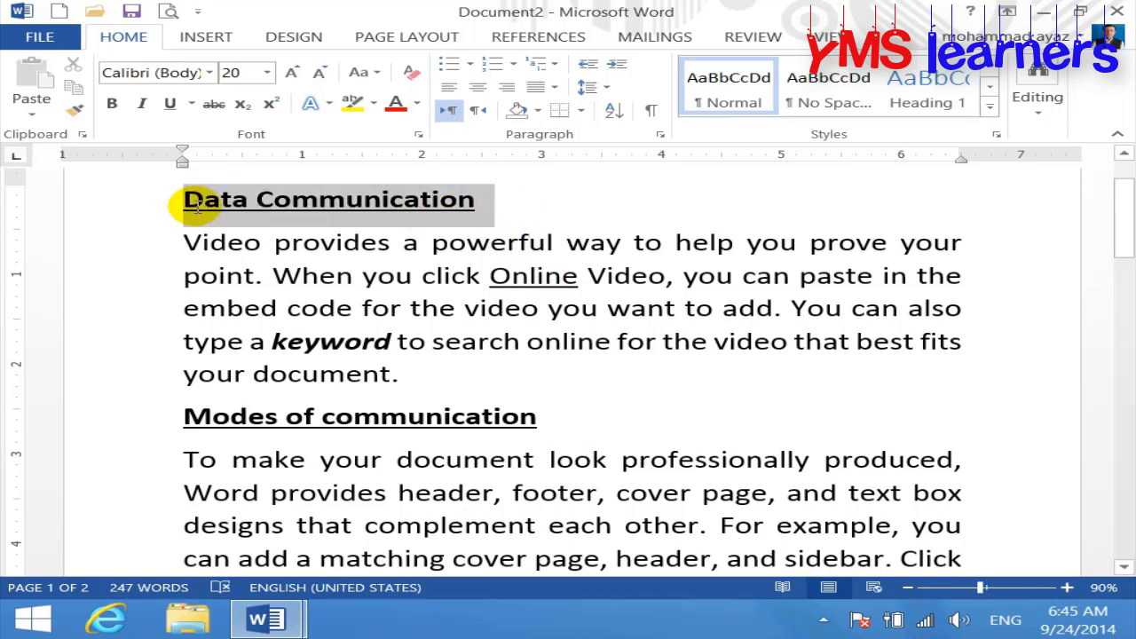
{"action": "left_click", "coordinate": [171, 104]}
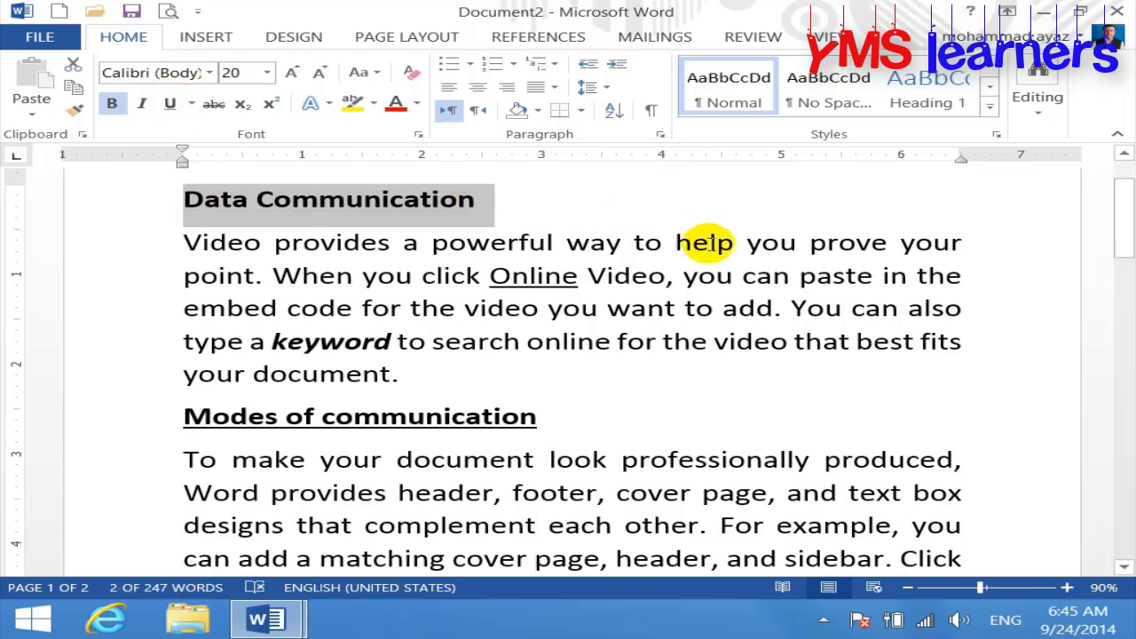
{"action": "key", "text": "ctrl+u"}
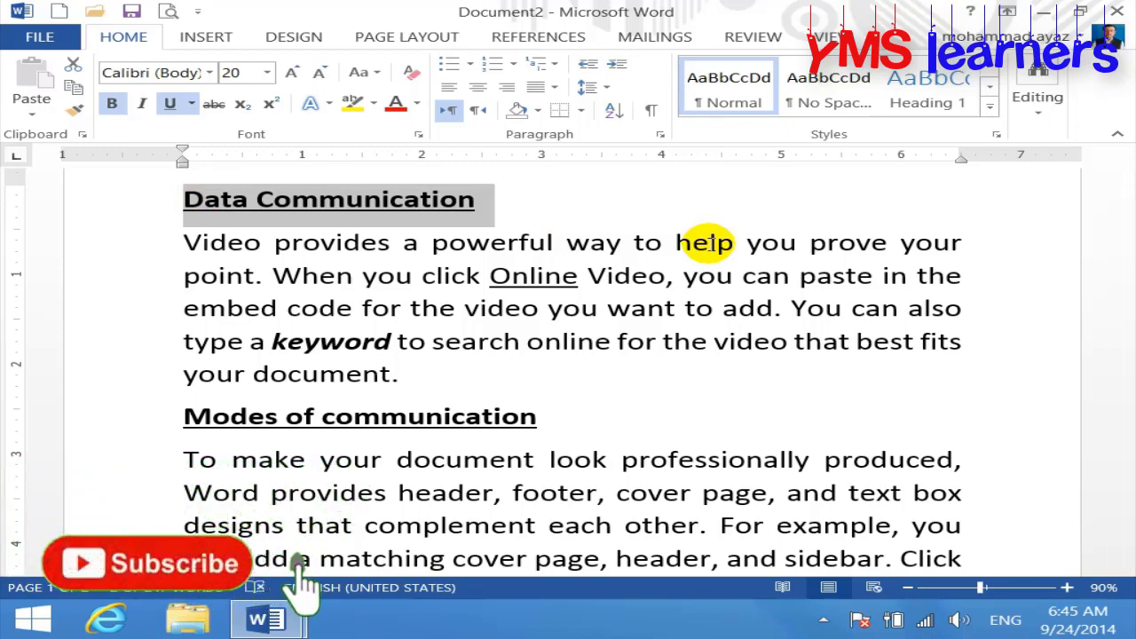
- Apply a double underline to the heading "Data Communication"
{"action": "left_click", "coordinate": [192, 104]}
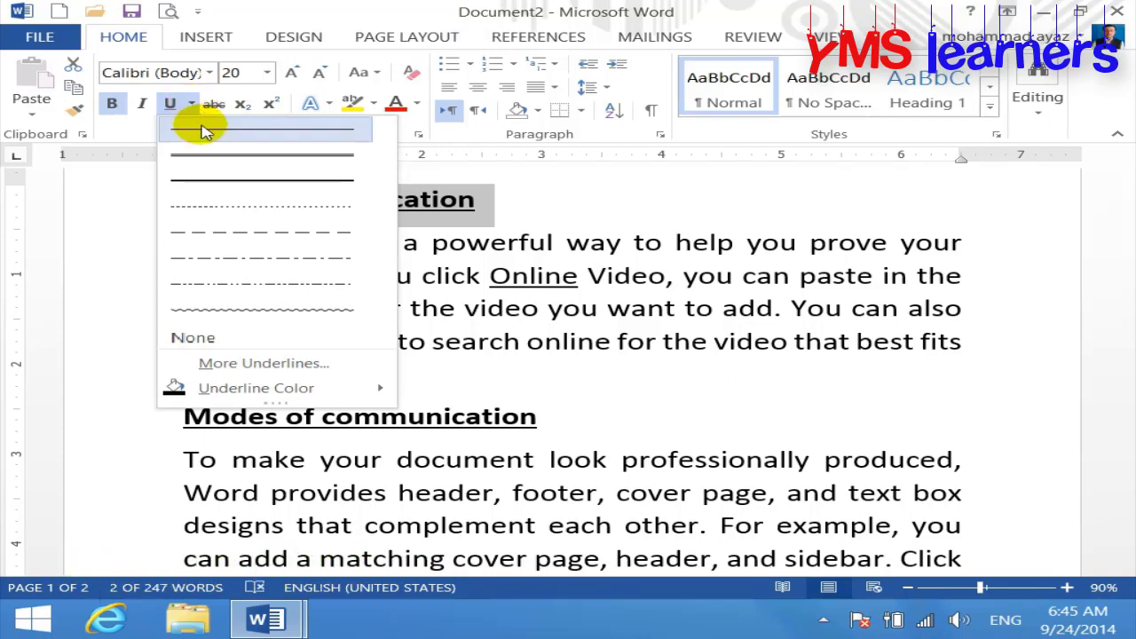
{"action": "left_click", "coordinate": [205, 133]}
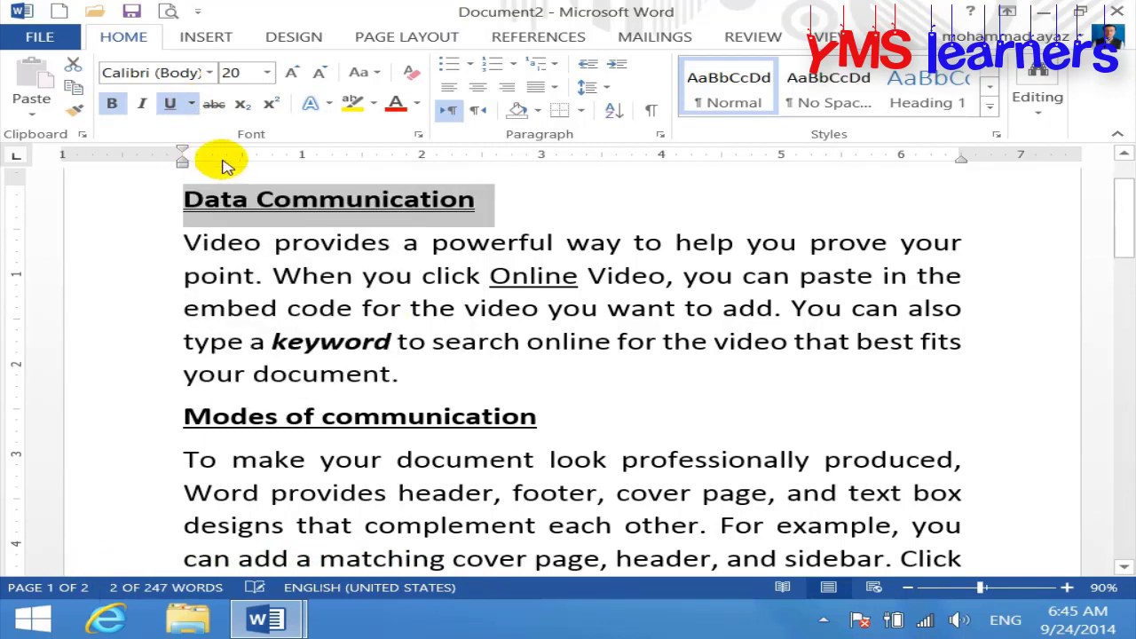
{"action": "left_click", "coordinate": [607, 429]}
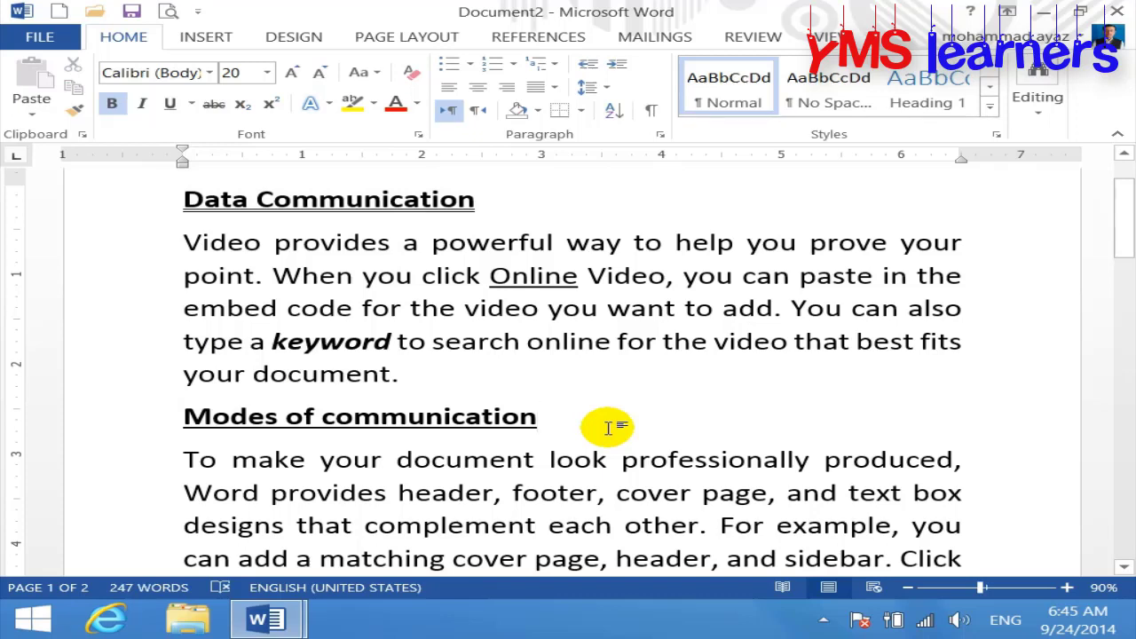
- Align the heading "Data Communication" to the right
{"action": "left_click_drag", "start_coordinate": [500, 190], "coordinate": [207, 206]}
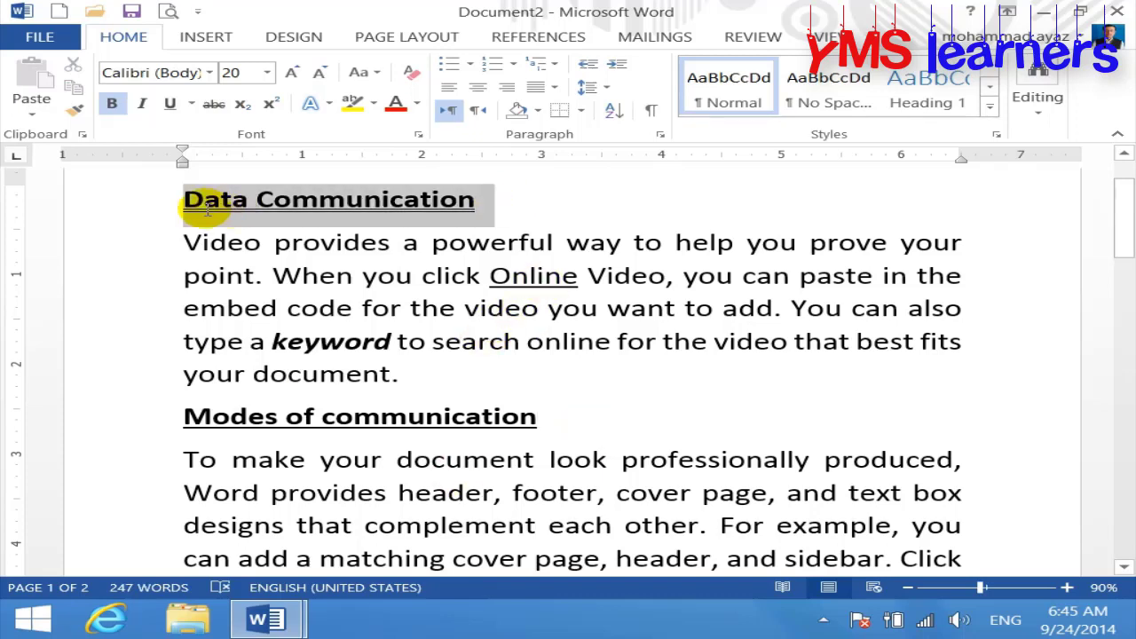
{"action": "left_click", "coordinate": [190, 108]}
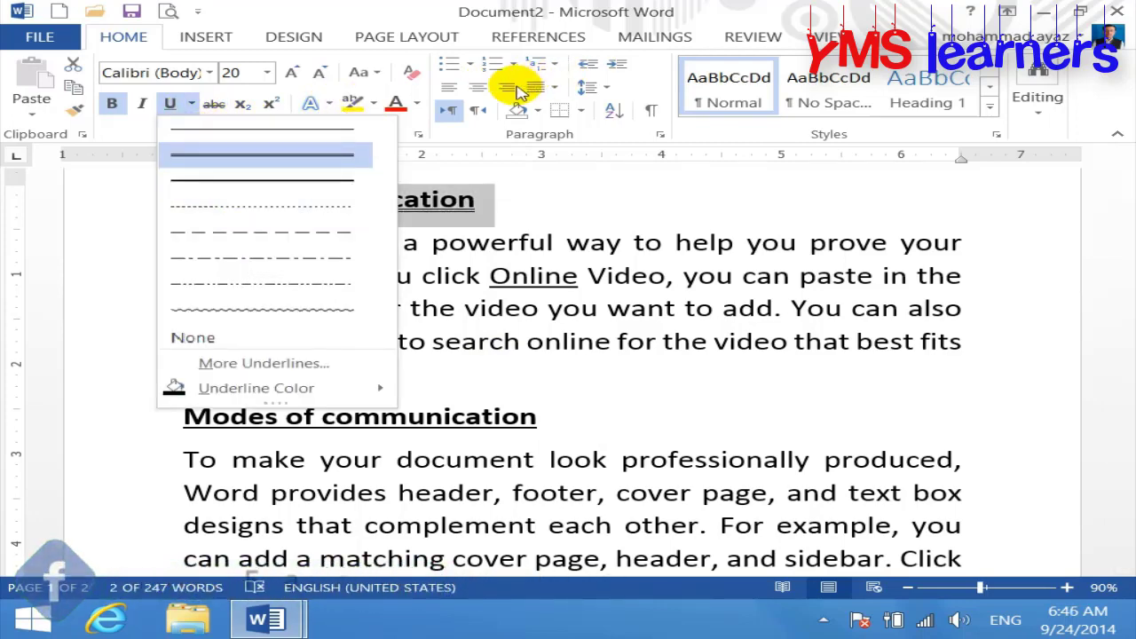
{"action": "left_click", "coordinate": [508, 87]}
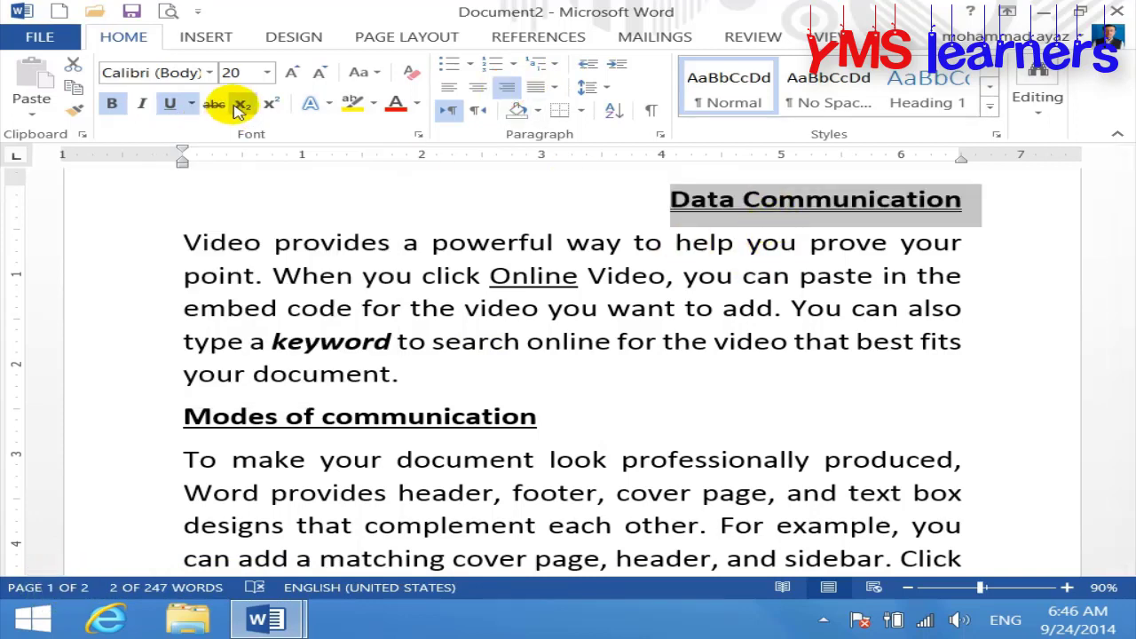
- Set the underline style of the heading "Data Communication" to (none) and align the heading left
{"action": "left_click", "coordinate": [191, 104]}
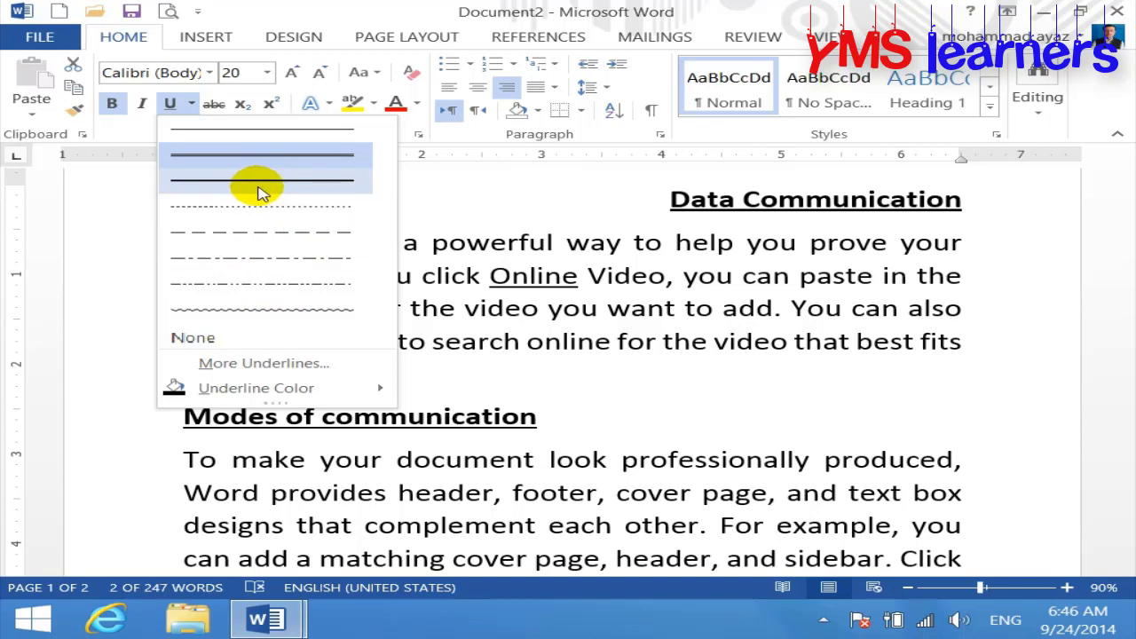
{"action": "left_click", "coordinate": [254, 363]}
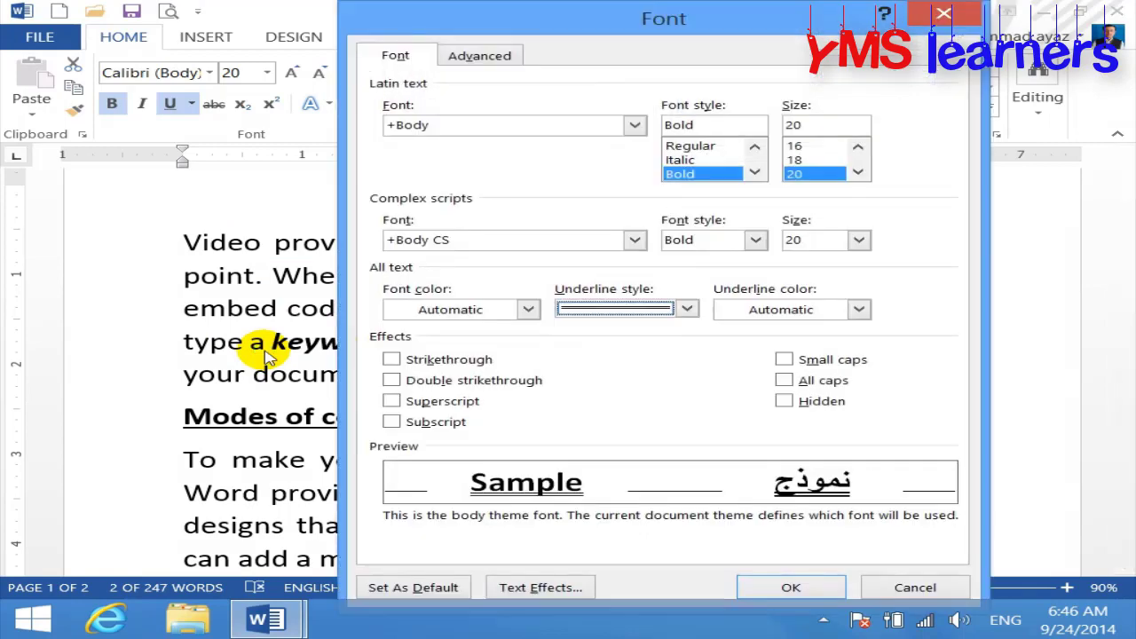
{"action": "left_click", "coordinate": [618, 315]}
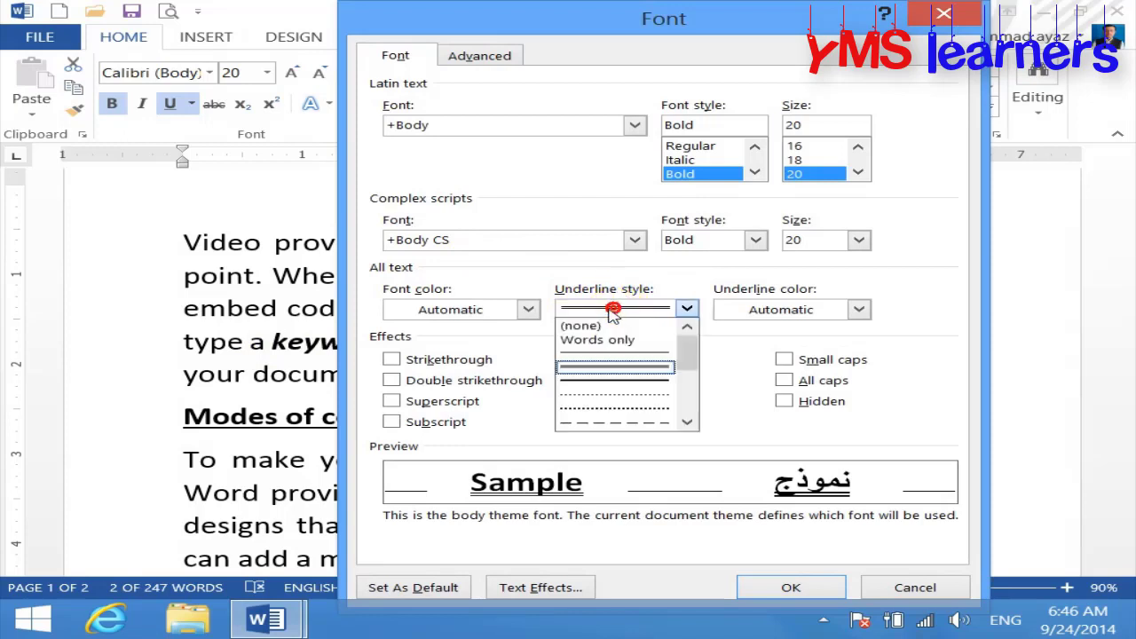
{"action": "left_click_drag", "start_coordinate": [687, 348], "coordinate": [666, 332]}
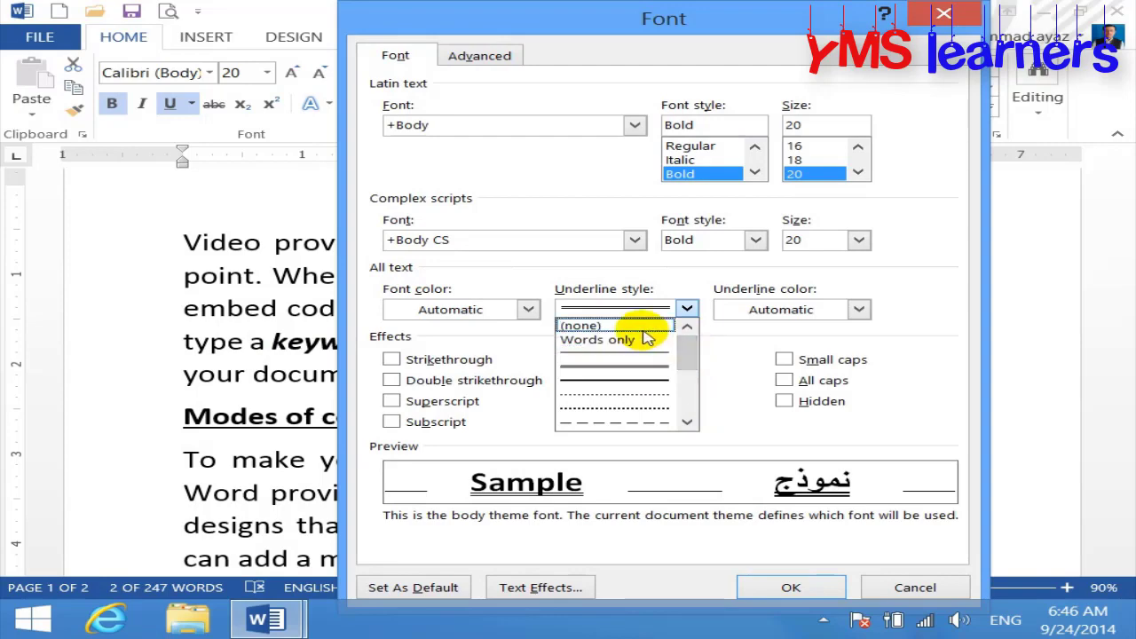
{"action": "left_click", "coordinate": [644, 330]}
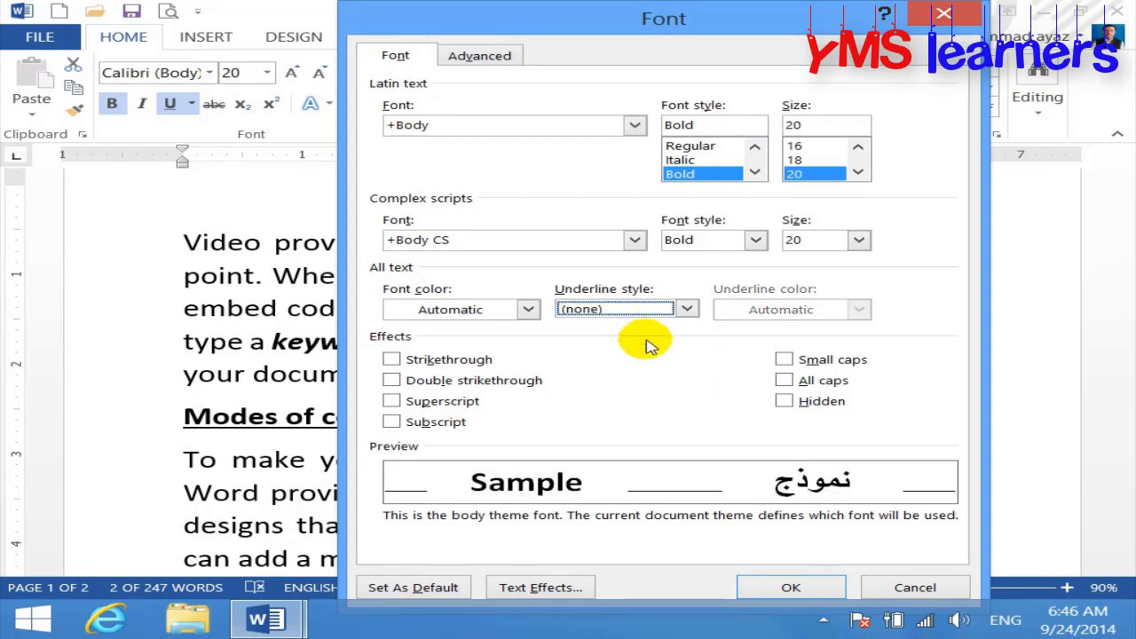
{"action": "left_click", "coordinate": [759, 582]}
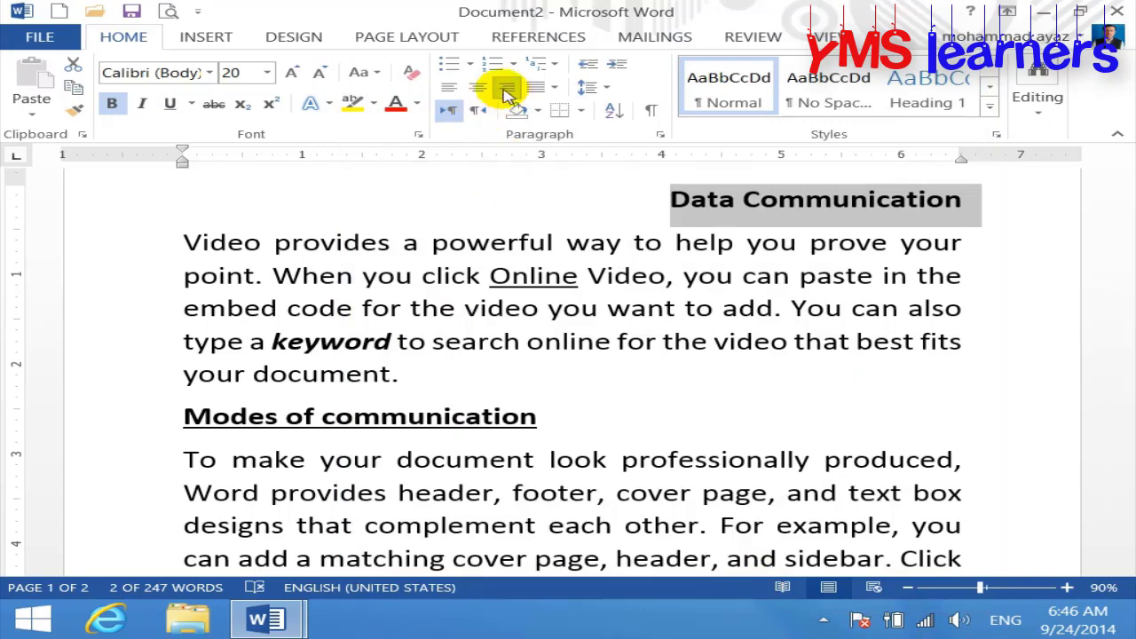
{"action": "left_click", "coordinate": [449, 88]}
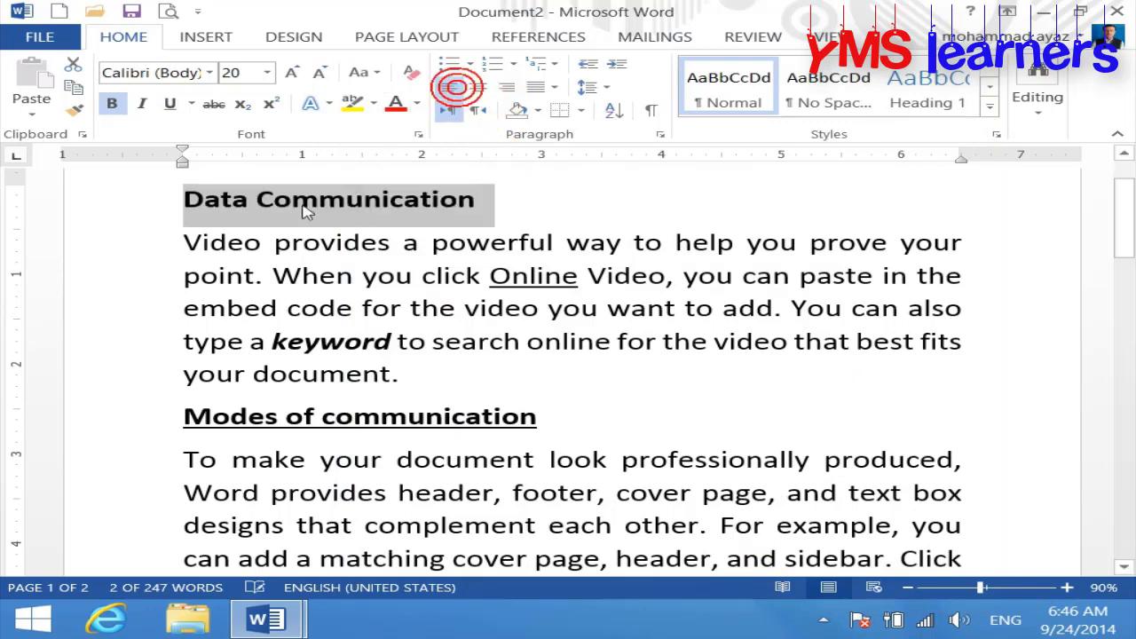
- Set the underline style of the heading "Data Communication" to a single thin line in the Font settings
{"action": "left_click", "coordinate": [190, 104]}
{"action": "left_click", "coordinate": [251, 364]}
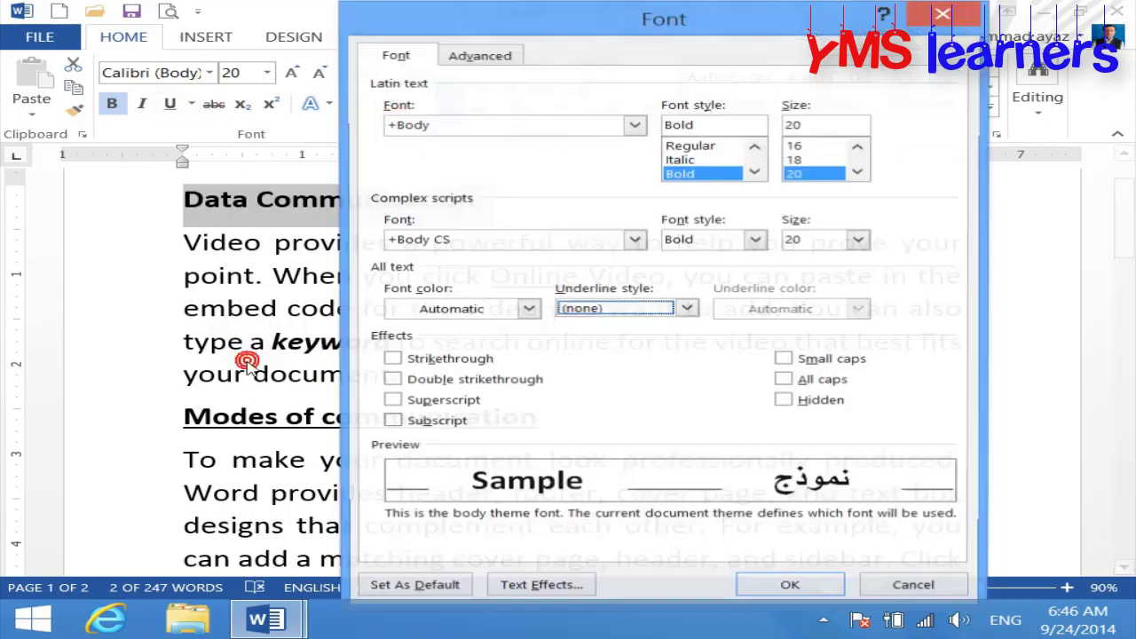
{"action": "left_click", "coordinate": [649, 311]}
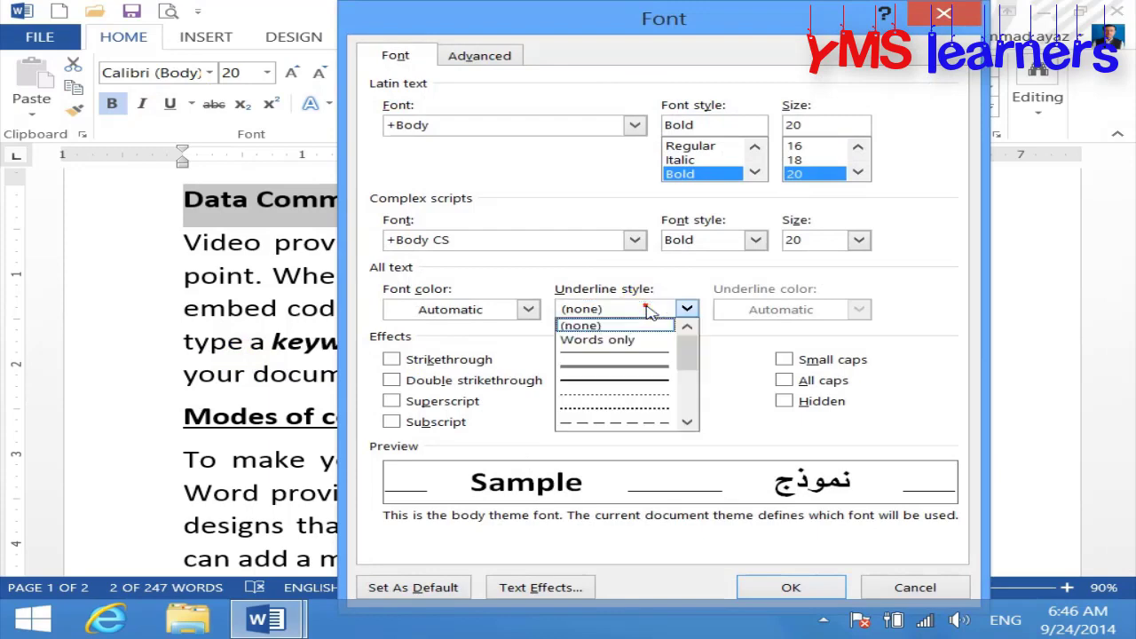
{"action": "left_click", "coordinate": [631, 356]}
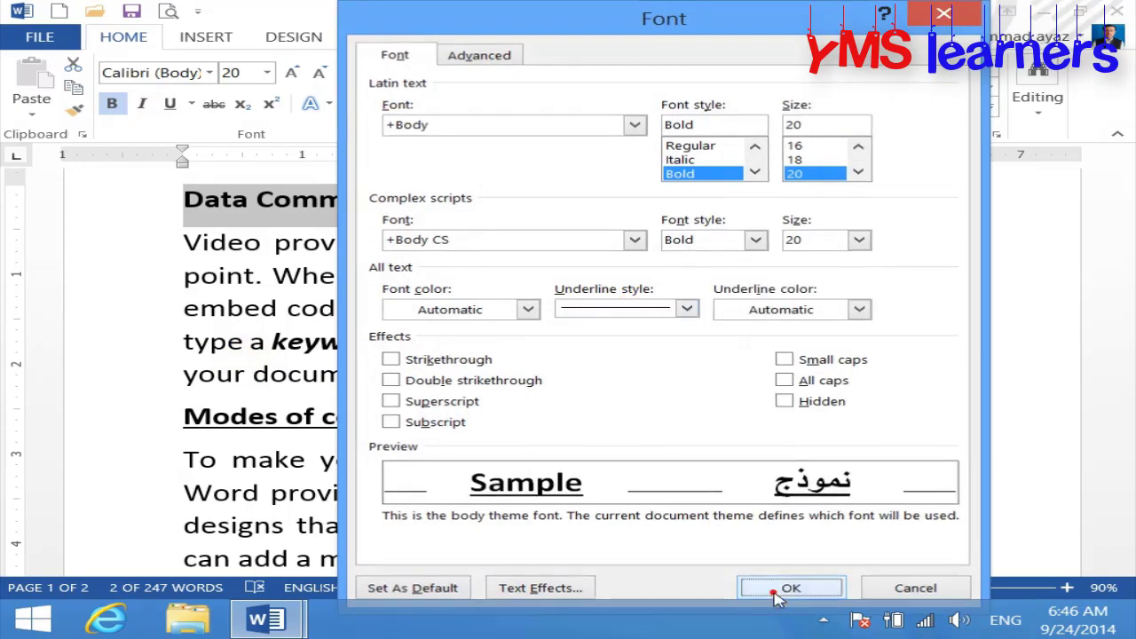
{"action": "left_click", "coordinate": [790, 588]}
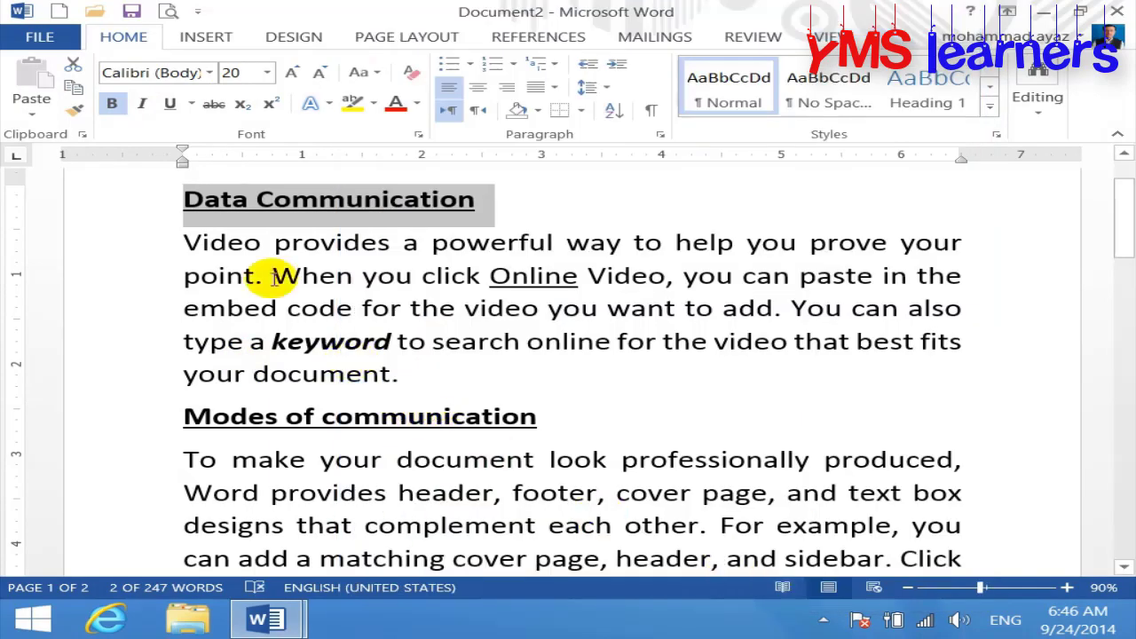
{"action": "left_click", "coordinate": [191, 104]}
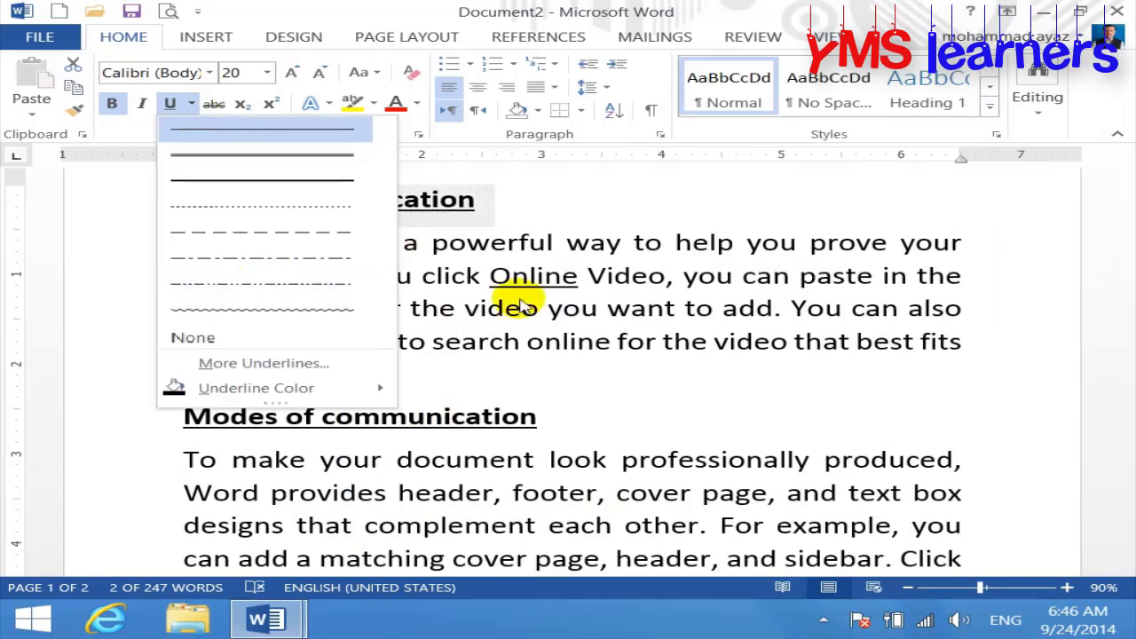
{"action": "left_click", "coordinate": [262, 231]}
{"action": "left_click", "coordinate": [532, 215]}
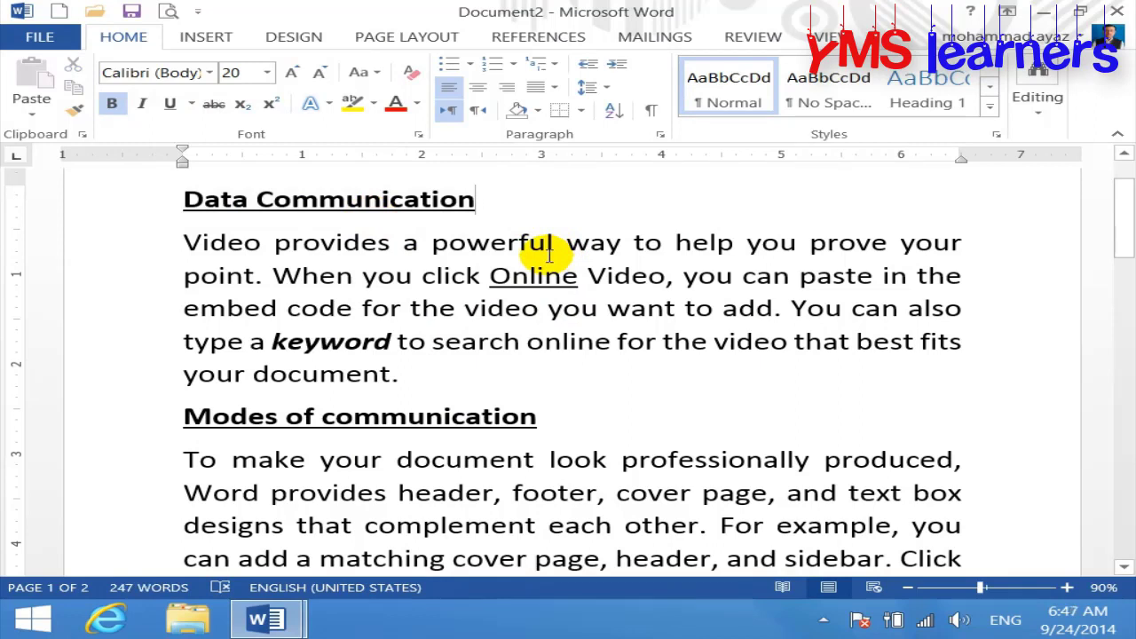
- Set the underline style of the heading "Data Communication" to Words only in the Font settings
{"action": "left_click_drag", "start_coordinate": [499, 197], "coordinate": [168, 204]}
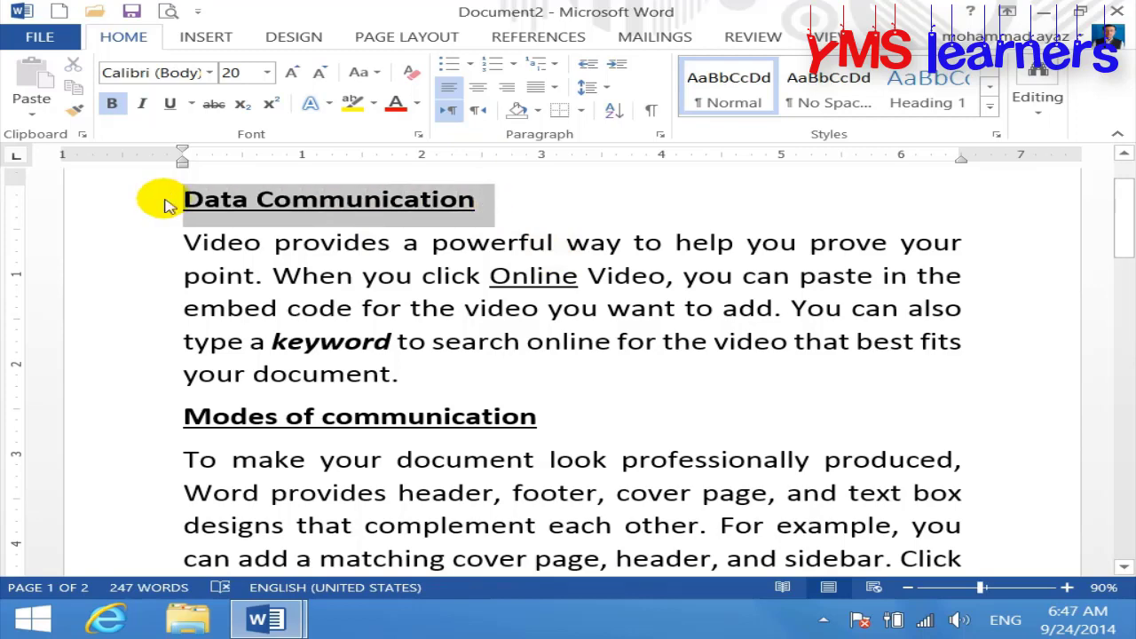
{"action": "left_click", "coordinate": [190, 104]}
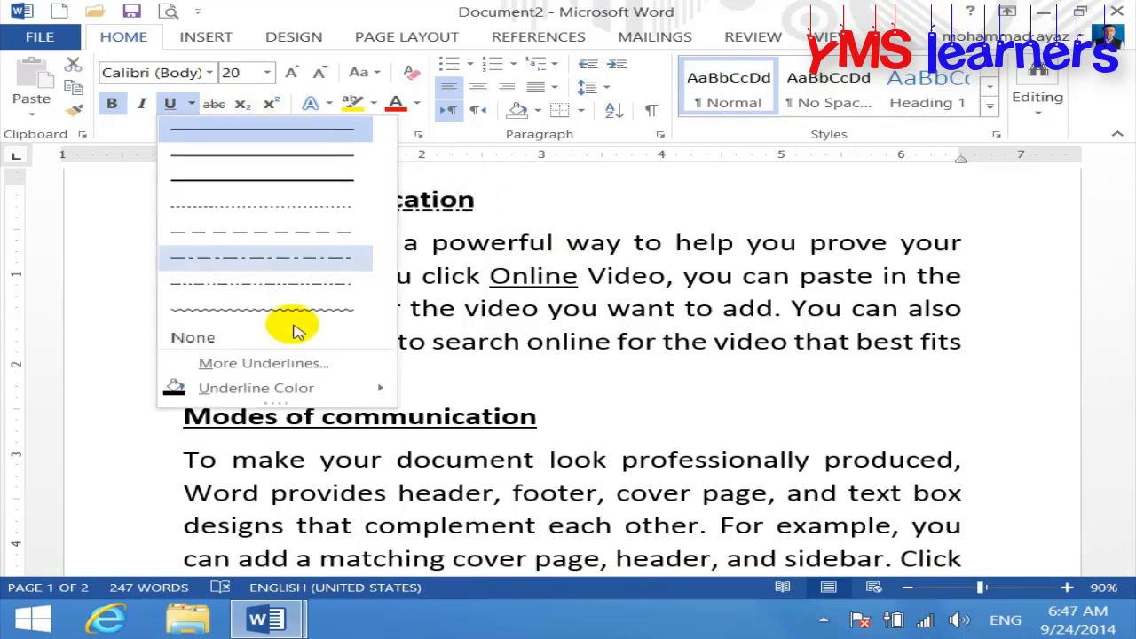
{"action": "left_click", "coordinate": [297, 363]}
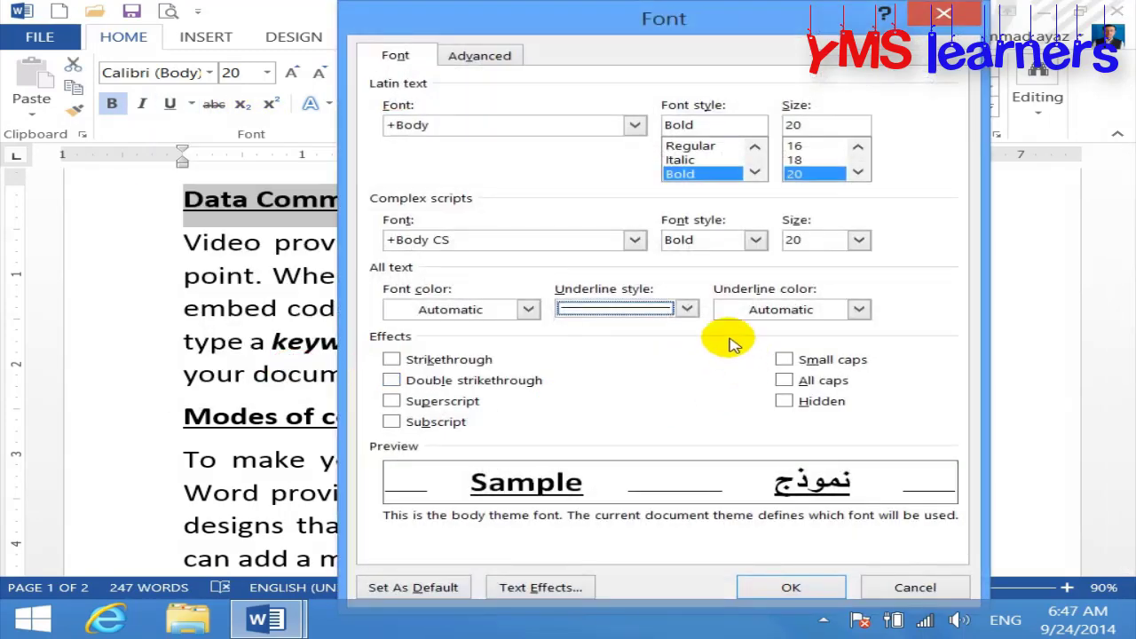
{"action": "left_click", "coordinate": [657, 308]}
{"action": "left_click", "coordinate": [626, 341]}
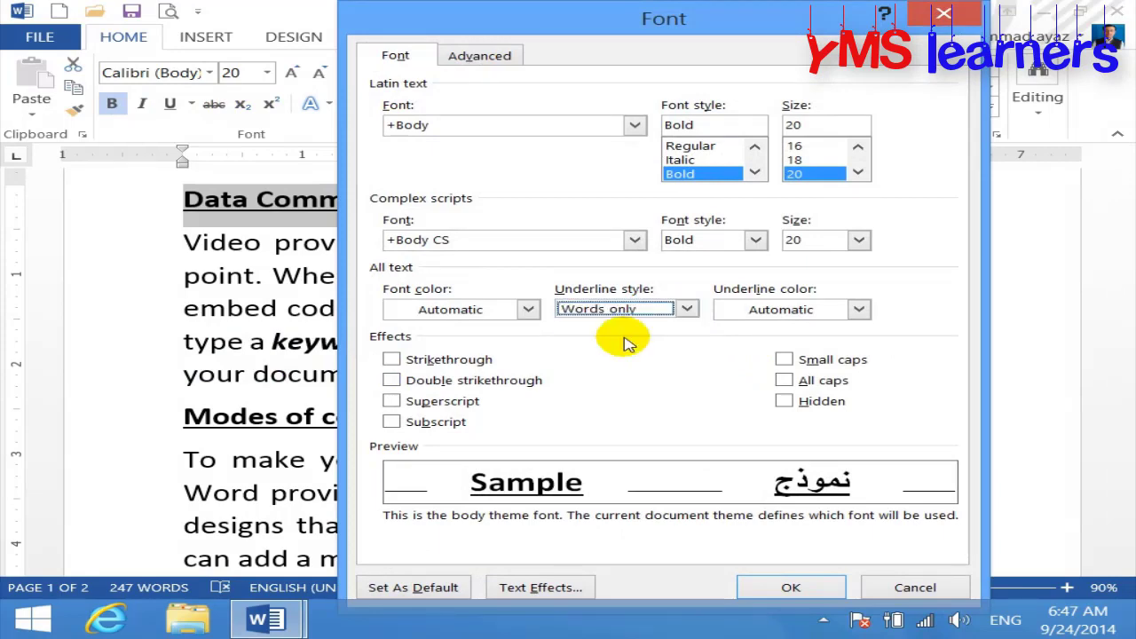
{"action": "left_click", "coordinate": [799, 587]}
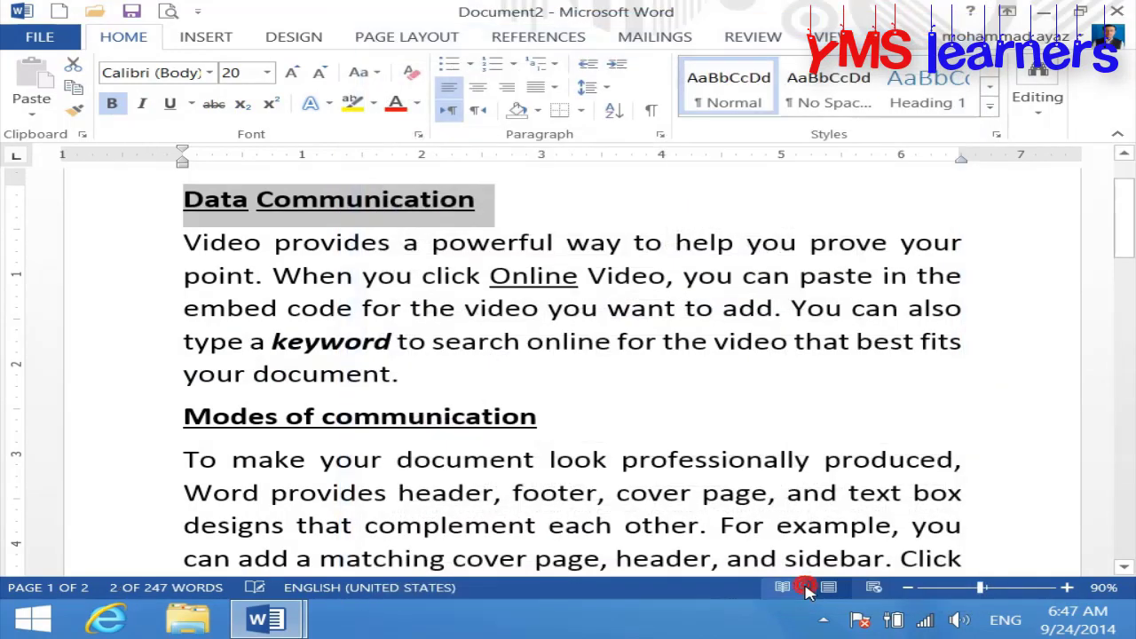
{"action": "left_click", "coordinate": [462, 346]}
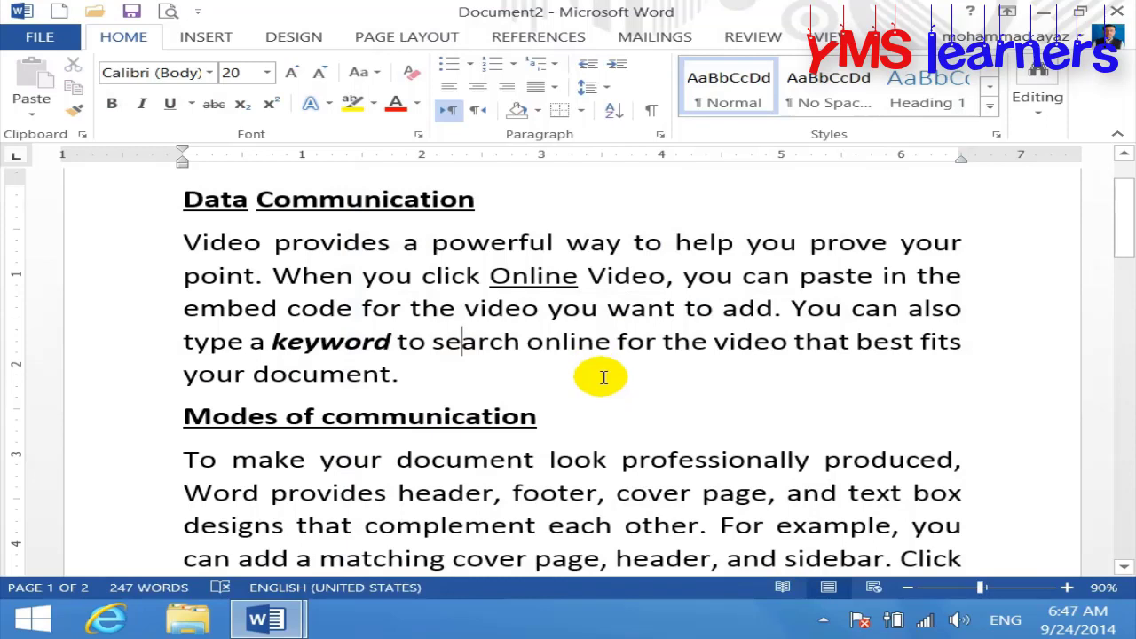
- Underline the whole paragraph under "Data Communication" with a single line
{"action": "left_click_drag", "start_coordinate": [401, 376], "coordinate": [152, 252]}
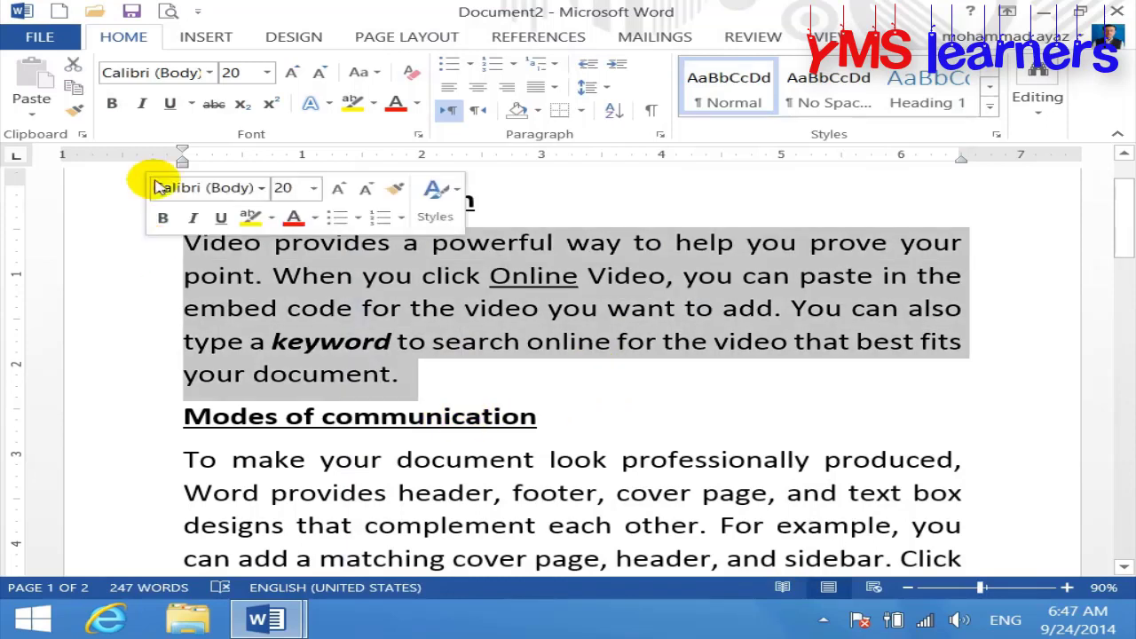
{"action": "left_click", "coordinate": [169, 114]}
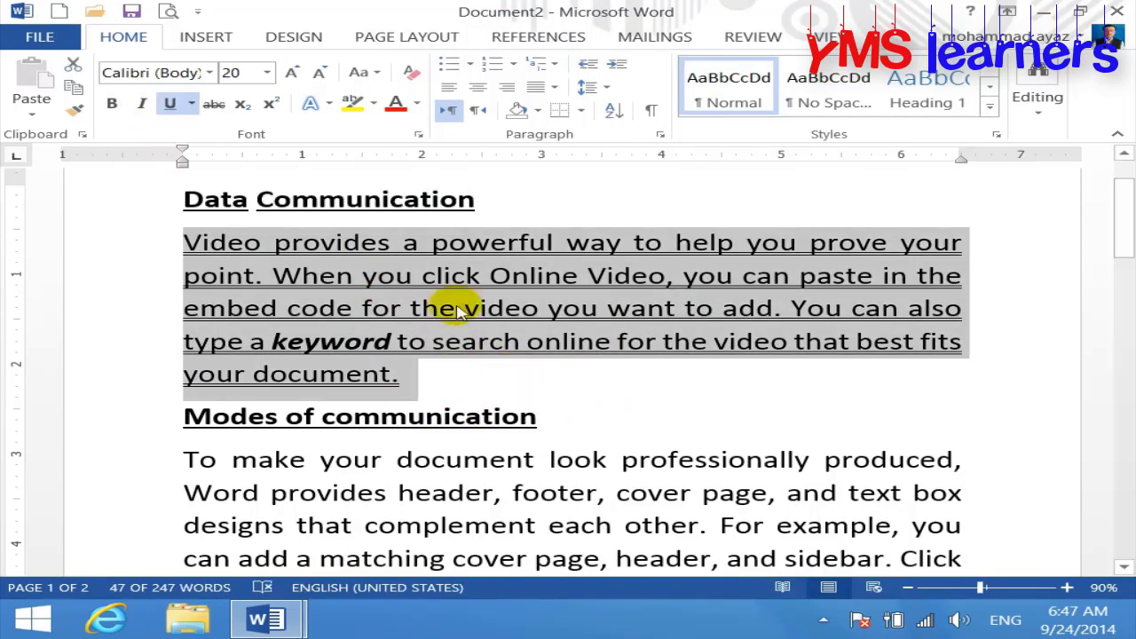
{"action": "left_click", "coordinate": [191, 103]}
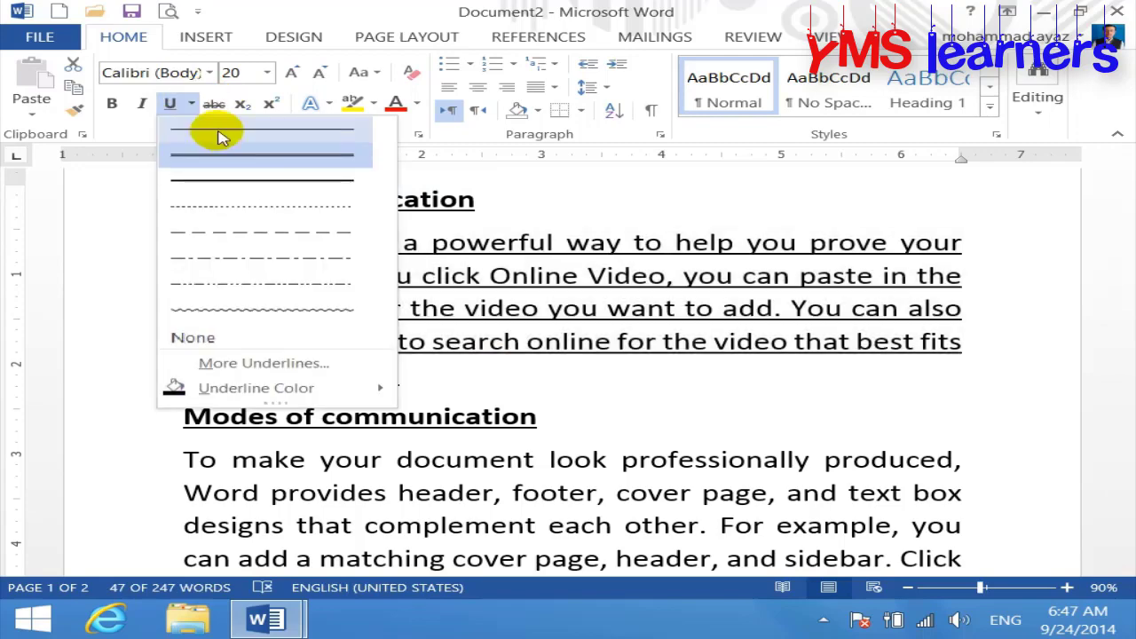
{"action": "left_click", "coordinate": [220, 132]}
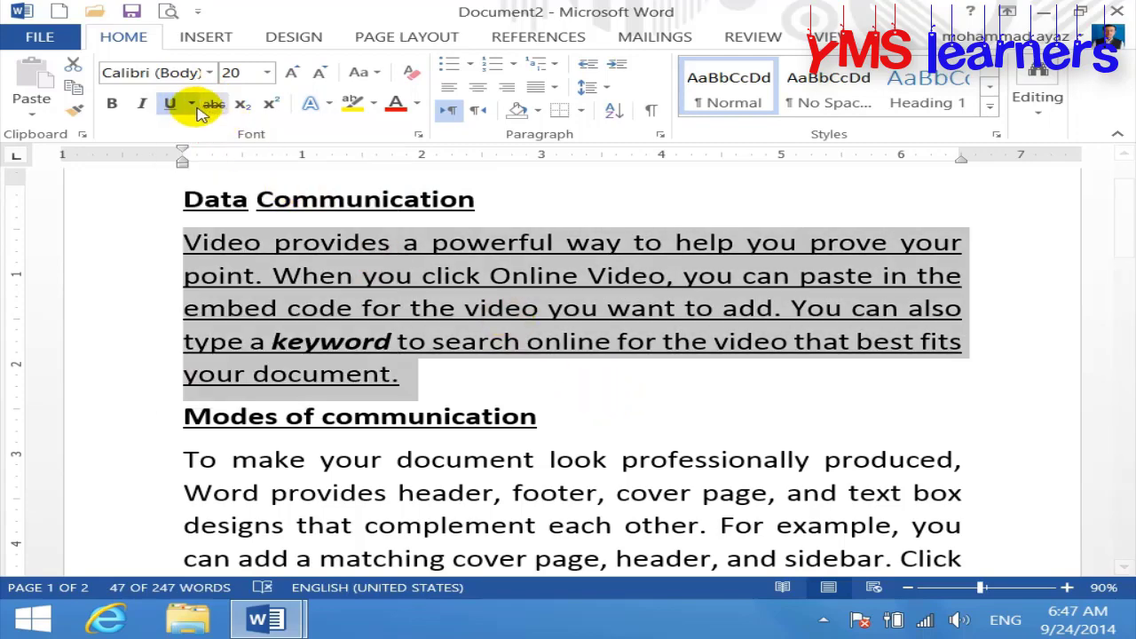
- Set the underline style of the paragraph beginning "Video provides" to Words only in the Font settings
{"action": "left_click", "coordinate": [193, 104]}
{"action": "left_click", "coordinate": [291, 363]}
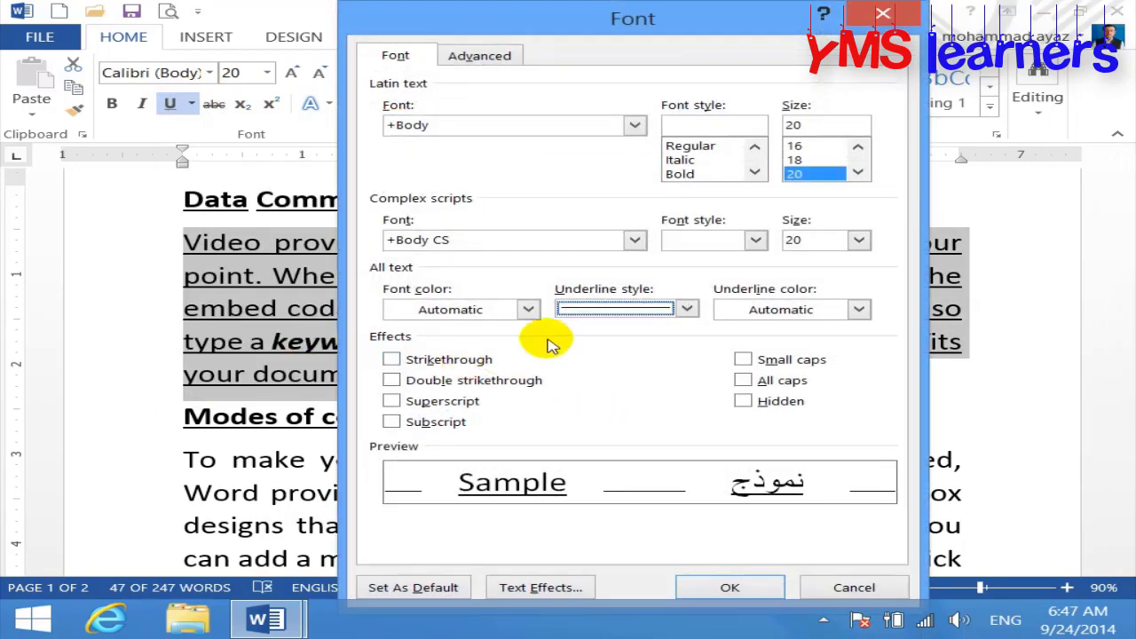
{"action": "left_click", "coordinate": [586, 311]}
{"action": "left_click", "coordinate": [593, 340]}
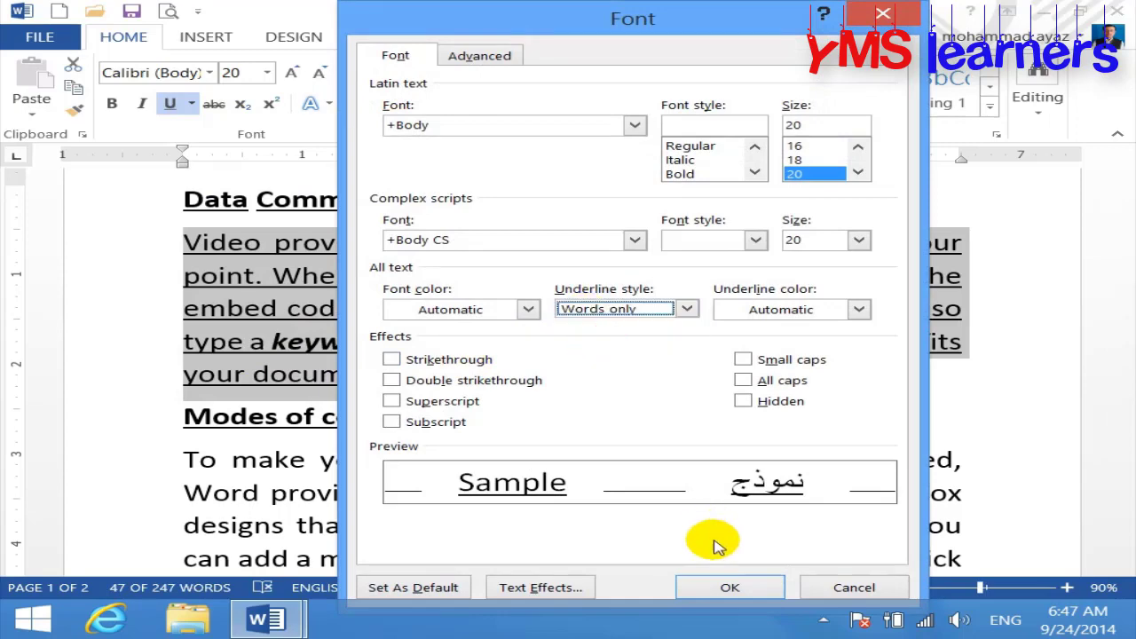
{"action": "left_click", "coordinate": [726, 584]}
{"action": "left_click", "coordinate": [668, 441]}
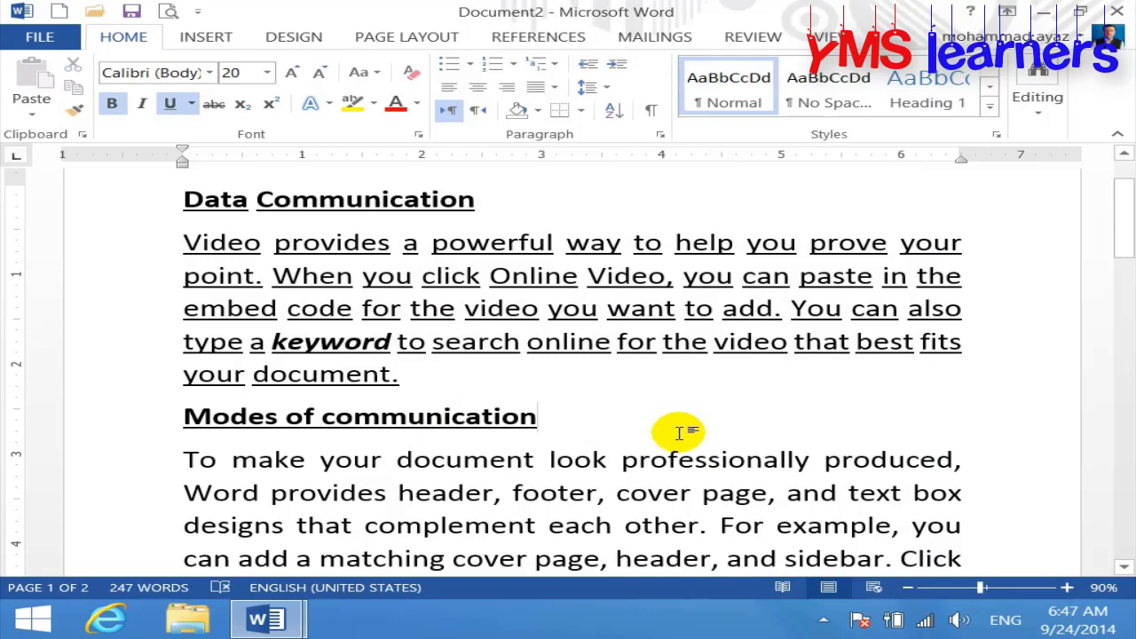
- Undo the Words only underline on the paragraph and set the heading "Data Communication" to a thick underline
{"action": "key", "text": "ctrl+z"}
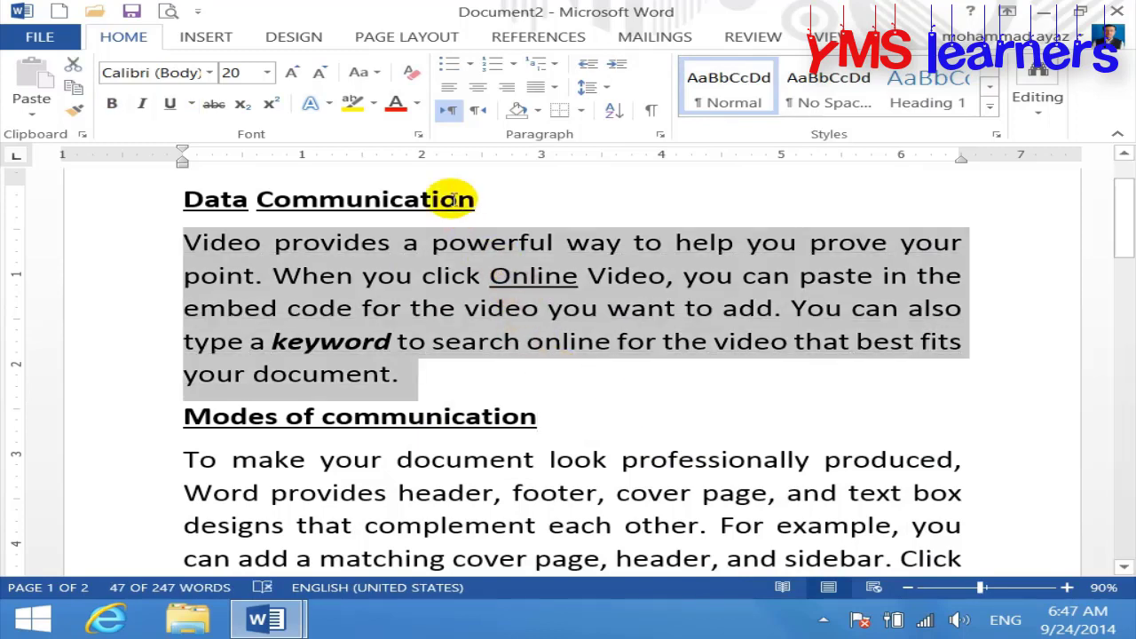
{"action": "left_click_drag", "start_coordinate": [470, 199], "coordinate": [171, 203]}
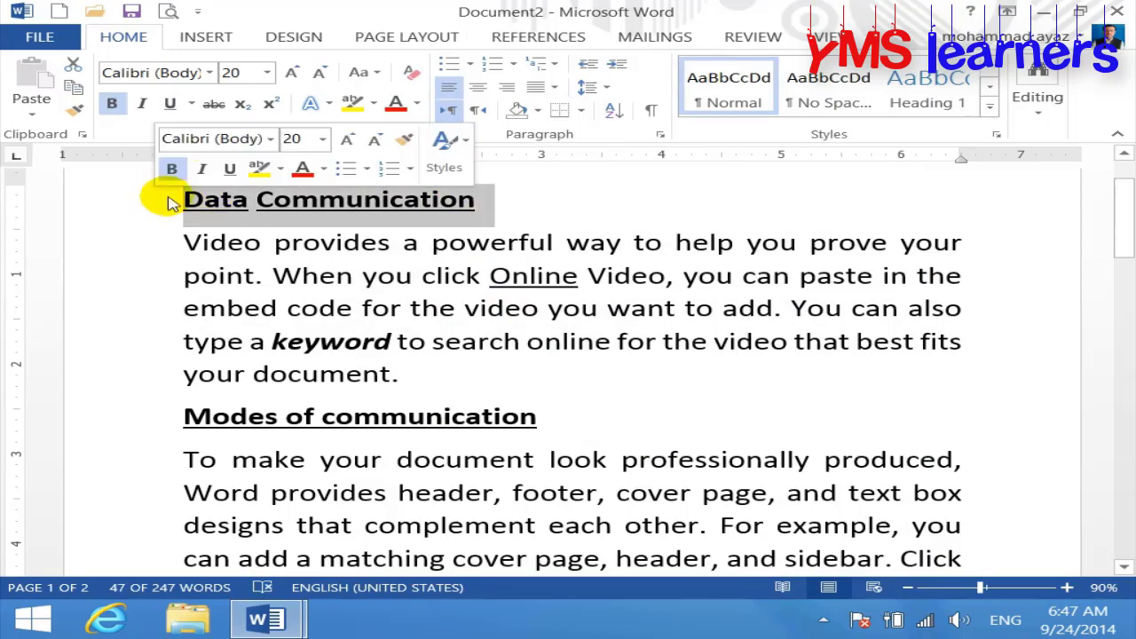
{"action": "left_click", "coordinate": [190, 104]}
{"action": "mouse_move", "coordinate": [281, 394]}
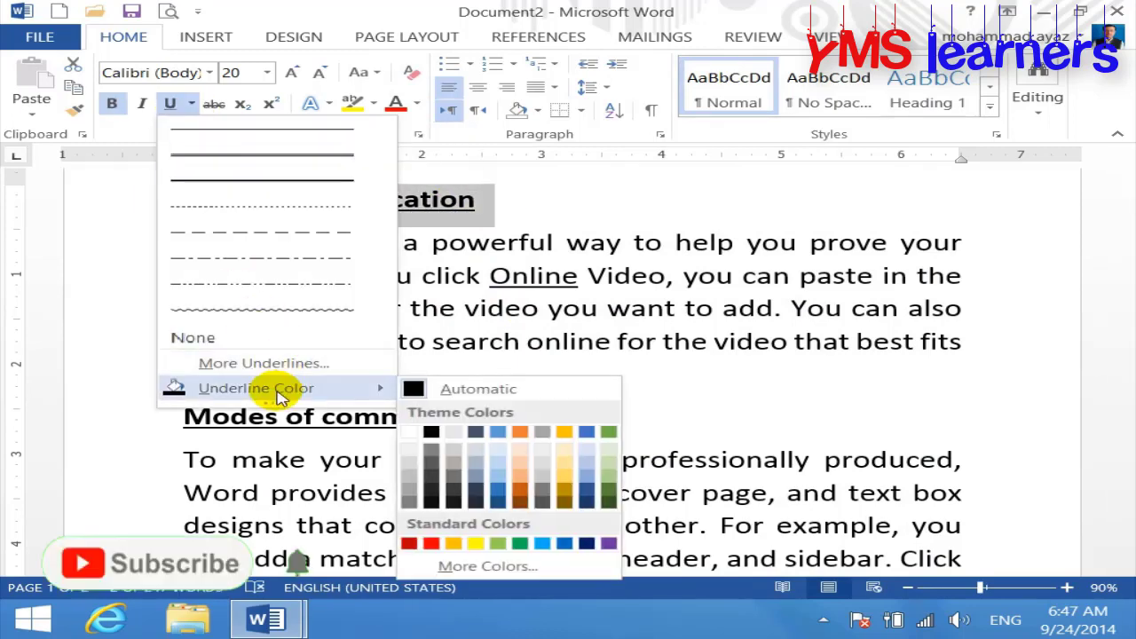
{"action": "left_click", "coordinate": [286, 181]}
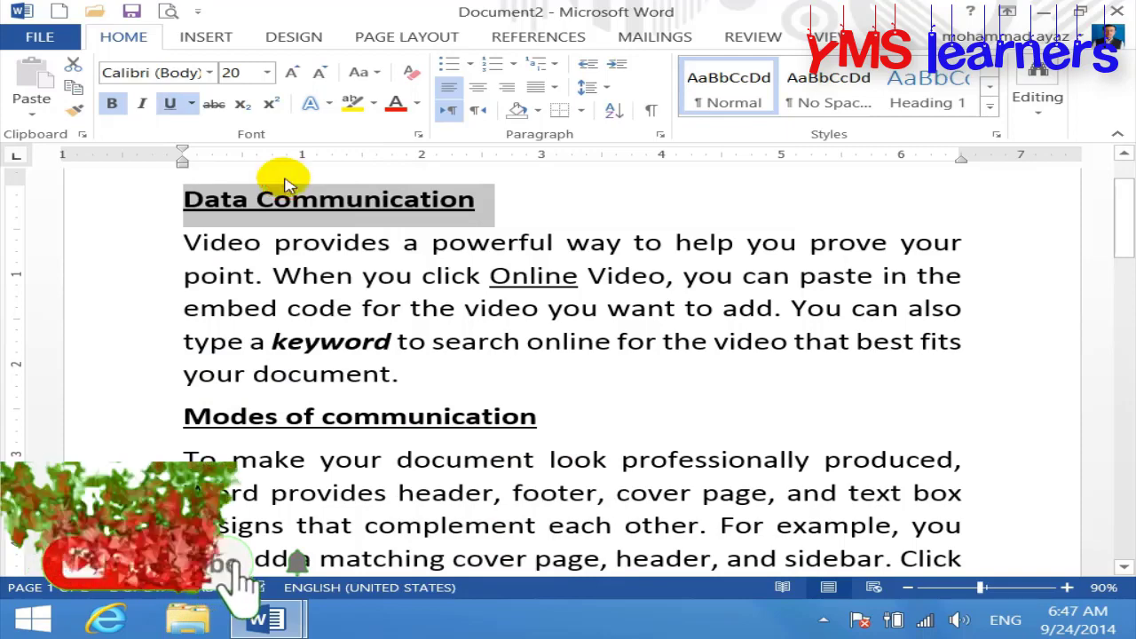
- Set the underline color of the heading "Data Communication" to the standard Red
{"action": "left_click", "coordinate": [192, 104]}
{"action": "mouse_move", "coordinate": [306, 388]}
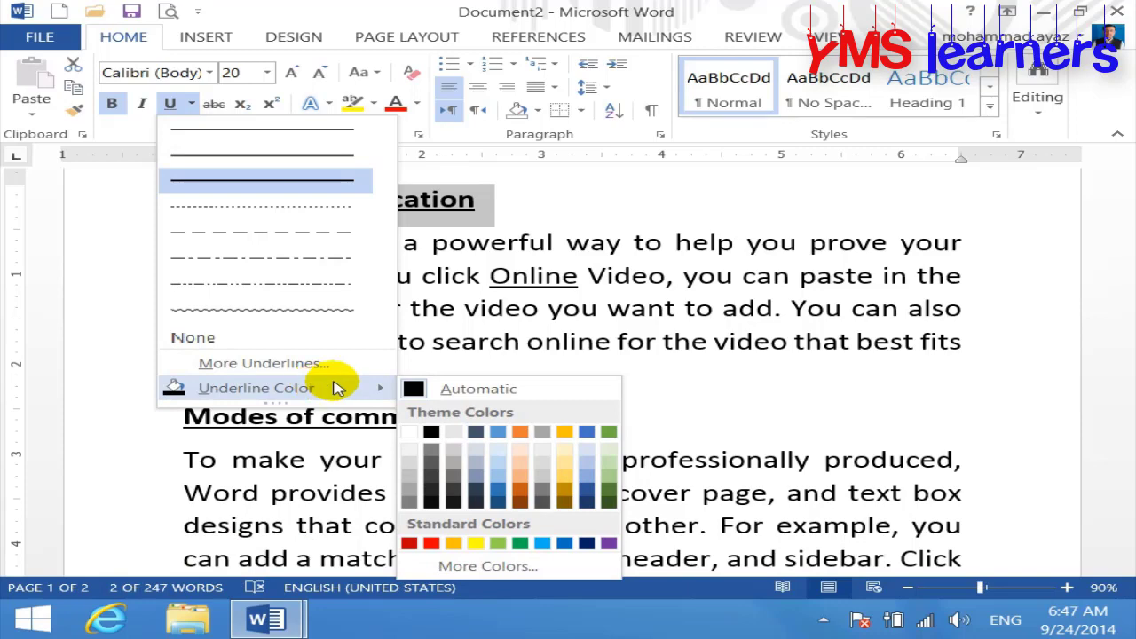
{"action": "left_click", "coordinate": [431, 544]}
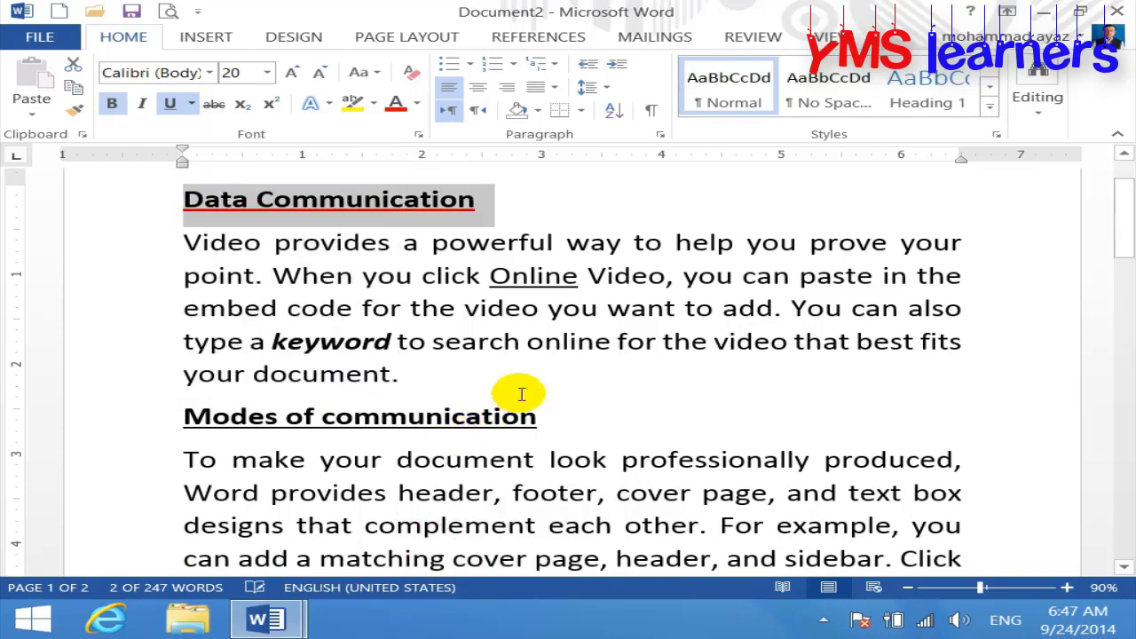
{"action": "left_click", "coordinate": [545, 380]}
{"action": "scroll", "coordinate": [557, 383], "scroll_direction": "up", "scroll_amount": 2}
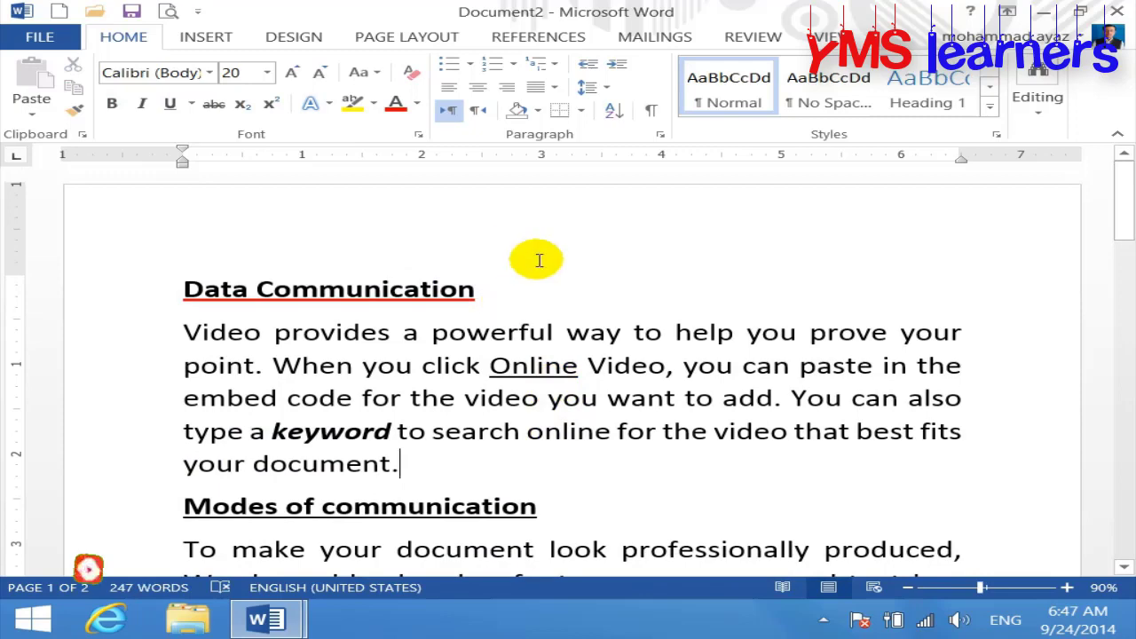
- Set the underline color of the heading "Modes of communication" to the standard Green
{"action": "scroll", "coordinate": [583, 456], "scroll_direction": "down", "scroll_amount": 1}
{"action": "left_click_drag", "start_coordinate": [526, 420], "coordinate": [190, 436]}
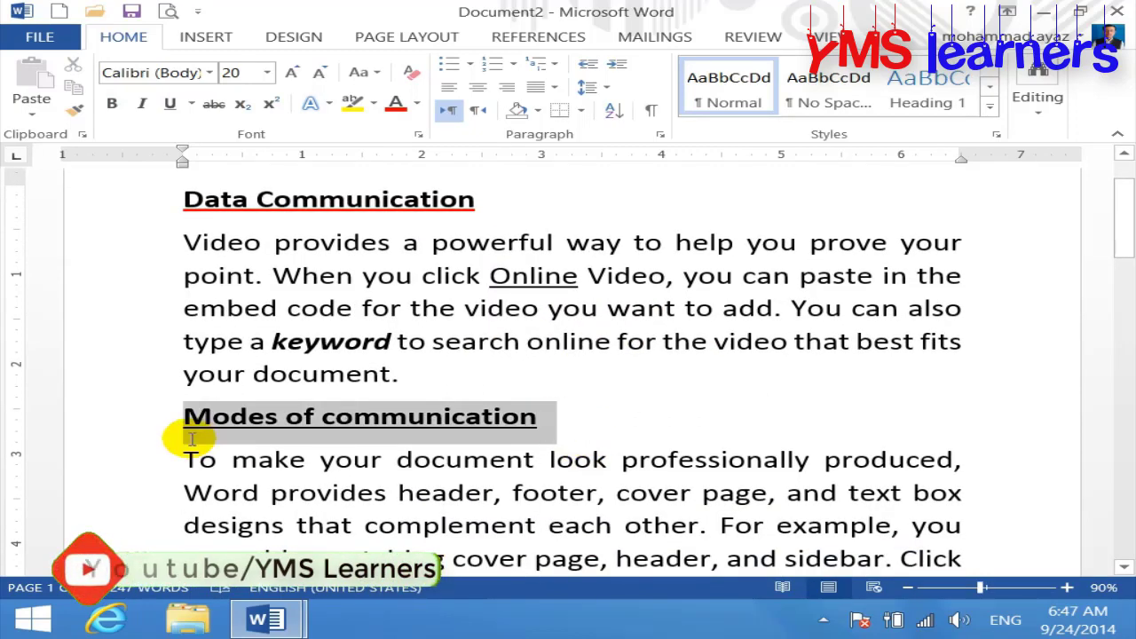
{"action": "left_click", "coordinate": [191, 104]}
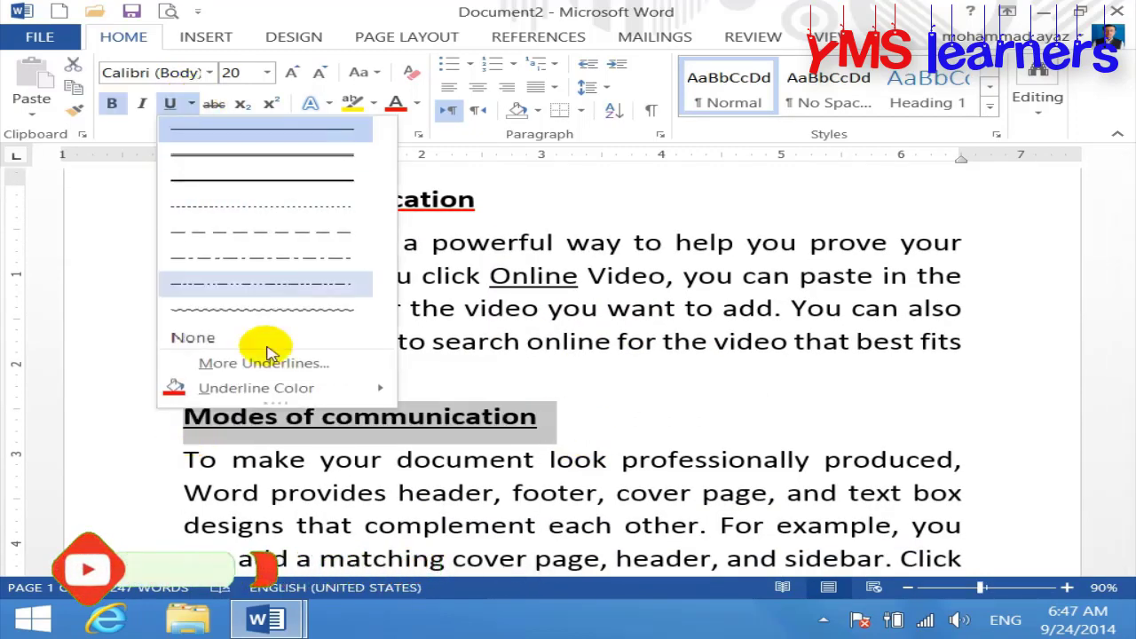
{"action": "mouse_move", "coordinate": [302, 388]}
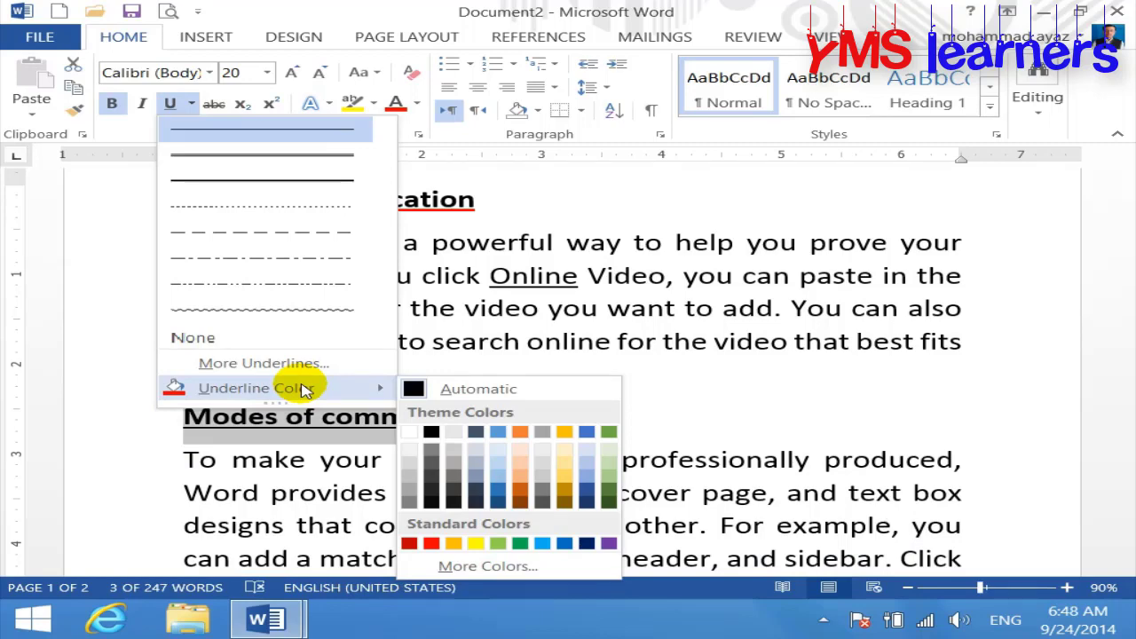
{"action": "left_click", "coordinate": [519, 545]}
{"action": "left_click", "coordinate": [557, 414]}
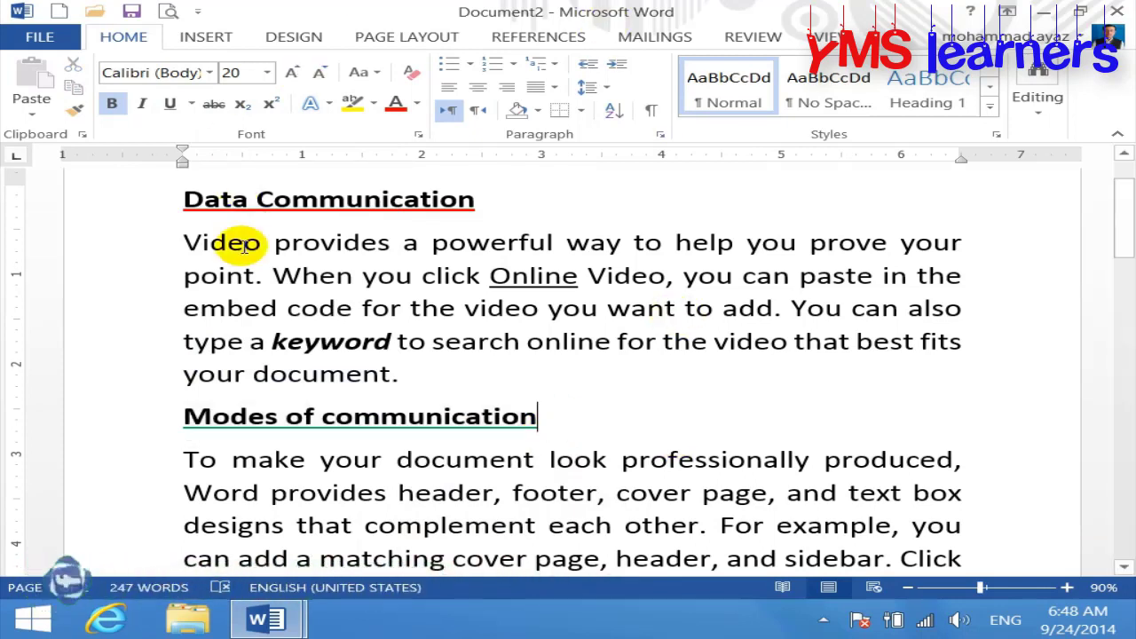
- Set the underline color of the paragraph beginning "Video provides" to the standard Red, and change it to Green
{"action": "left_click_drag", "start_coordinate": [413, 373], "coordinate": [183, 246]}
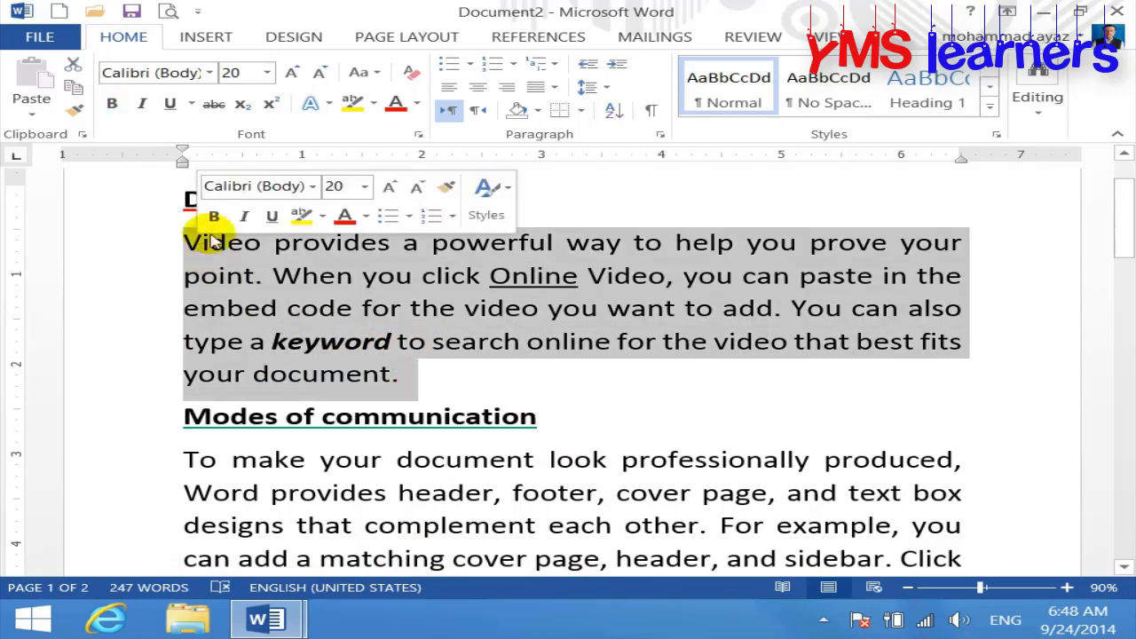
{"action": "left_click", "coordinate": [188, 103]}
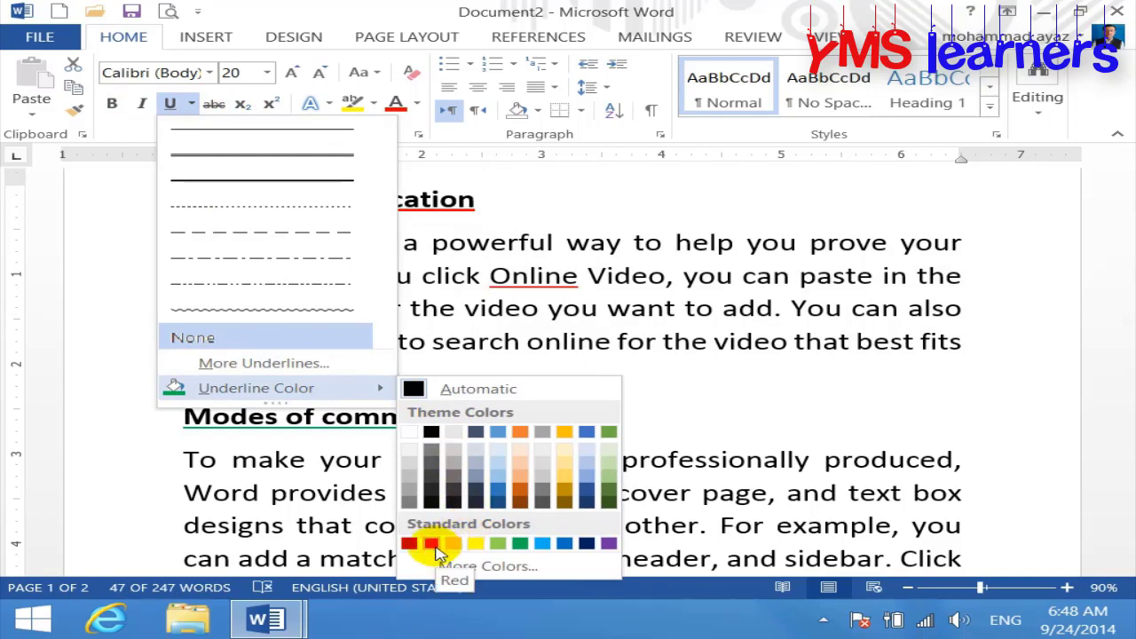
{"action": "left_click", "coordinate": [432, 544]}
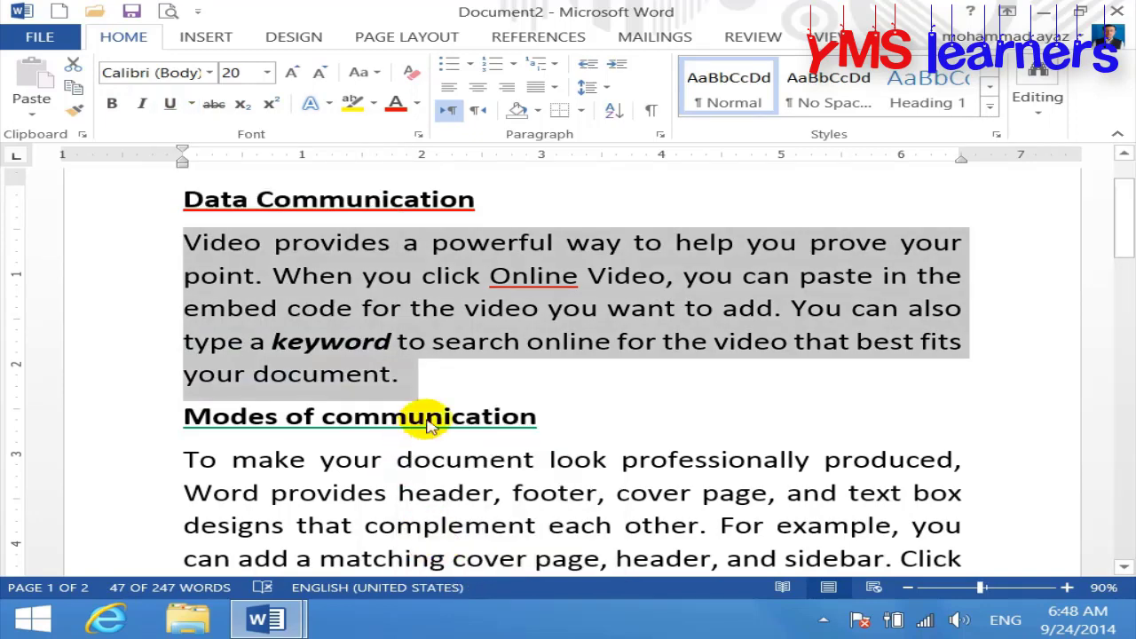
{"action": "left_click", "coordinate": [189, 104]}
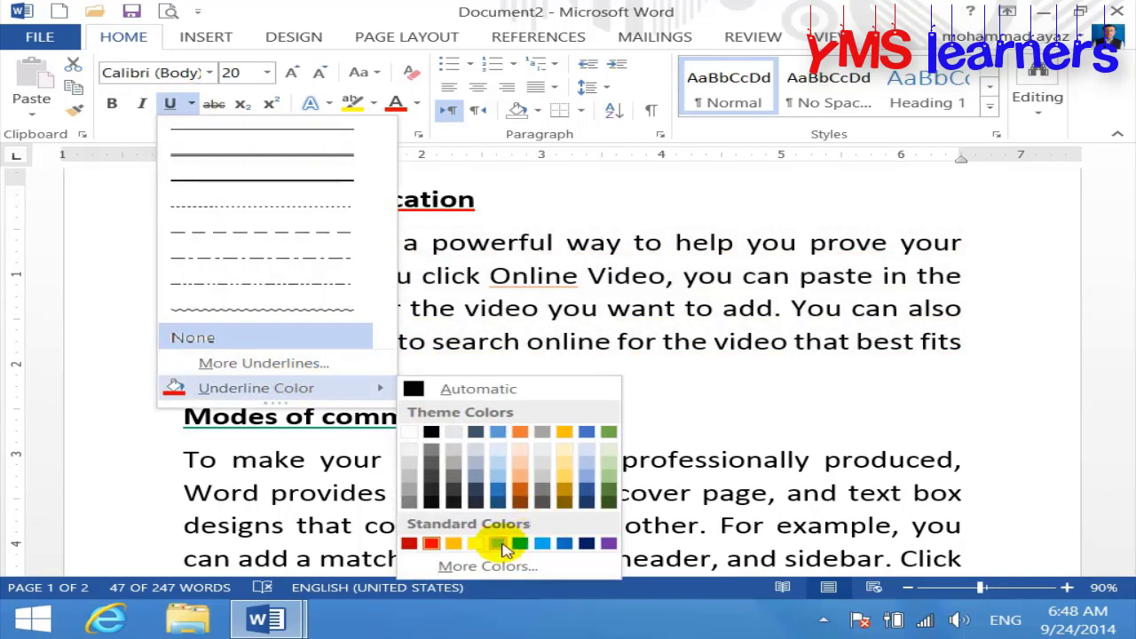
{"action": "left_click", "coordinate": [519, 549]}
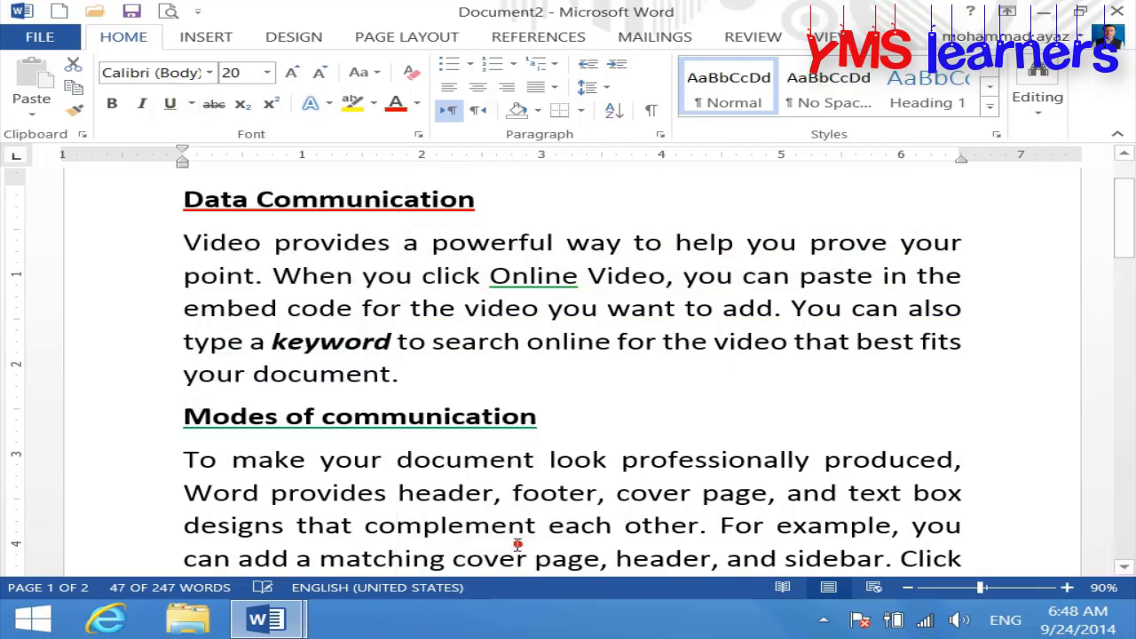
{"action": "left_click", "coordinate": [489, 373]}
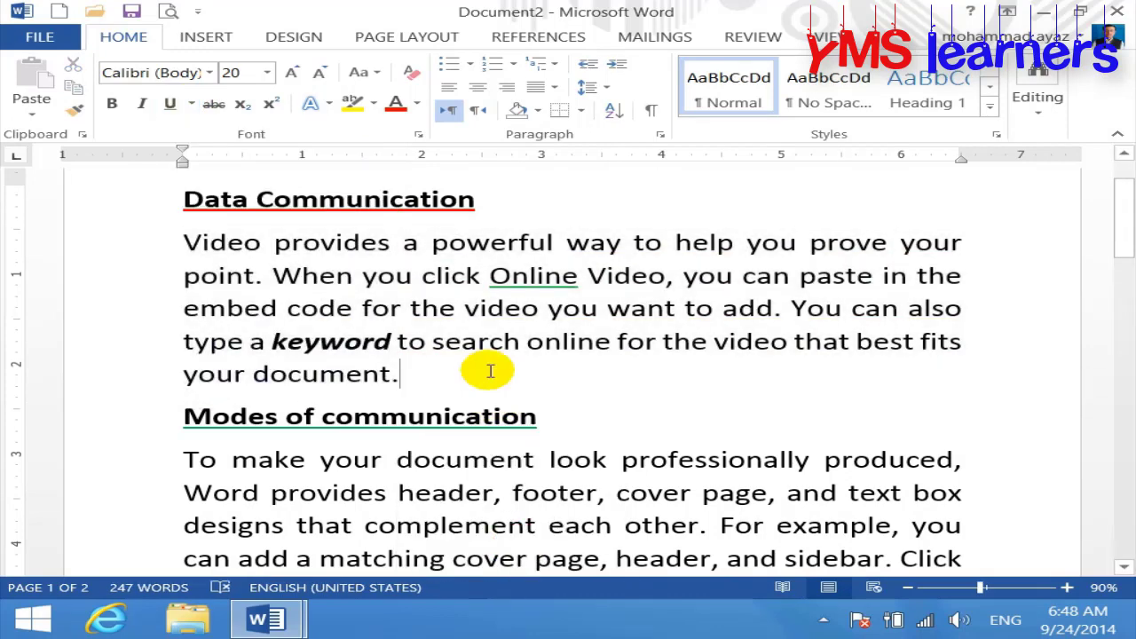
- Underline the whole paragraph beginning "Video provides" with a single red line
{"action": "left_click_drag", "start_coordinate": [490, 371], "coordinate": [183, 249]}
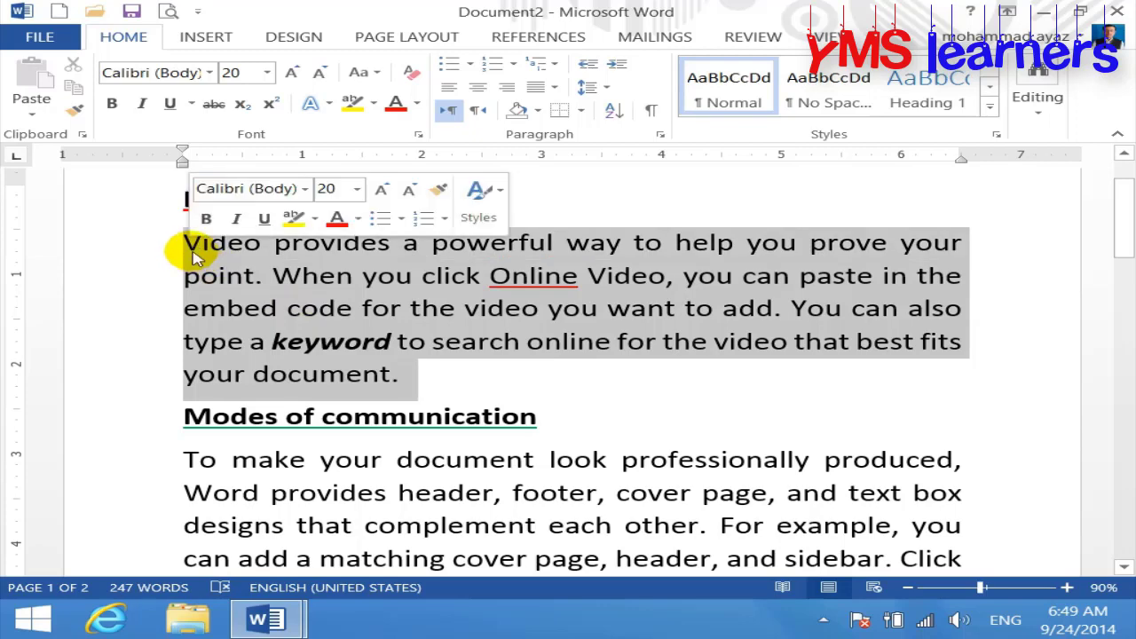
{"action": "left_click", "coordinate": [191, 103]}
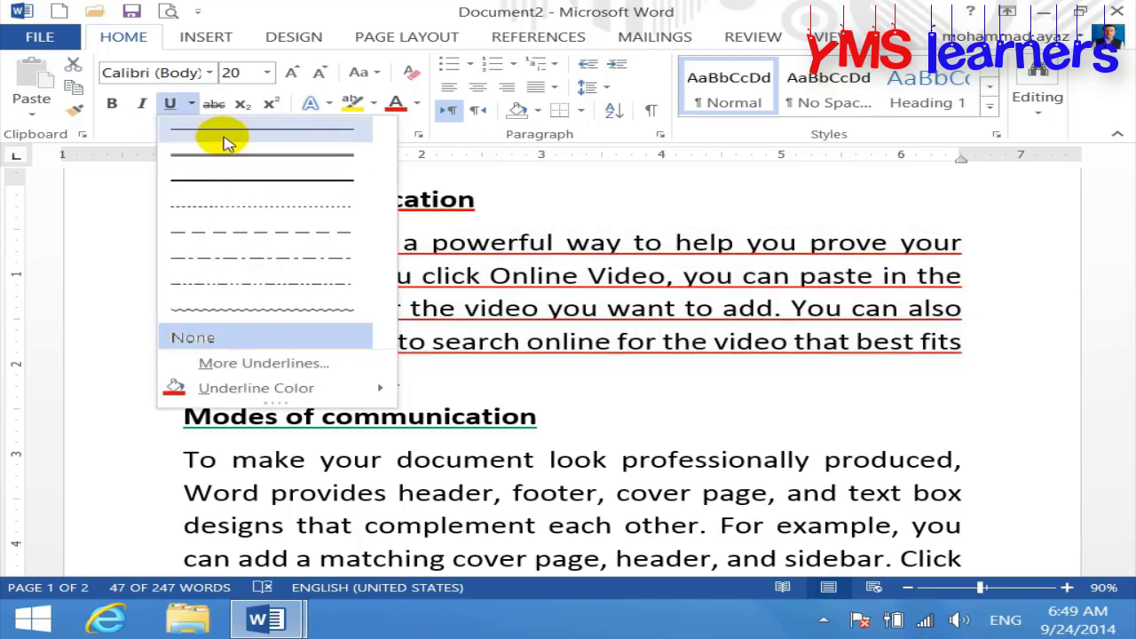
{"action": "left_click", "coordinate": [224, 138]}
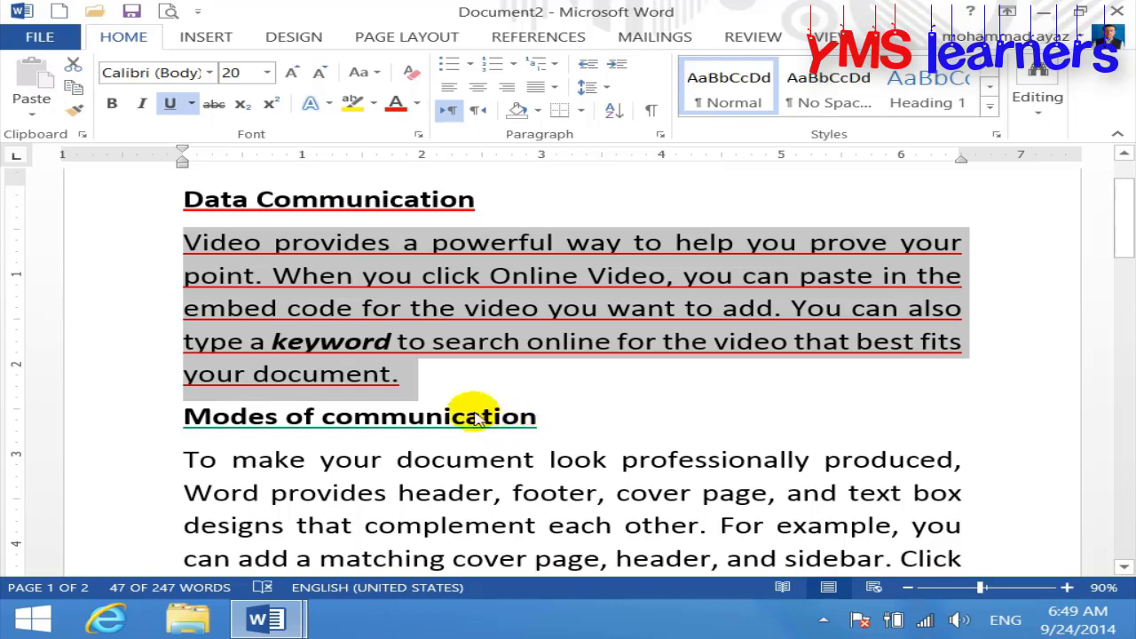
- Remove all underlining from the paragraph beginning "Video provides"
{"action": "left_click", "coordinate": [192, 104]}
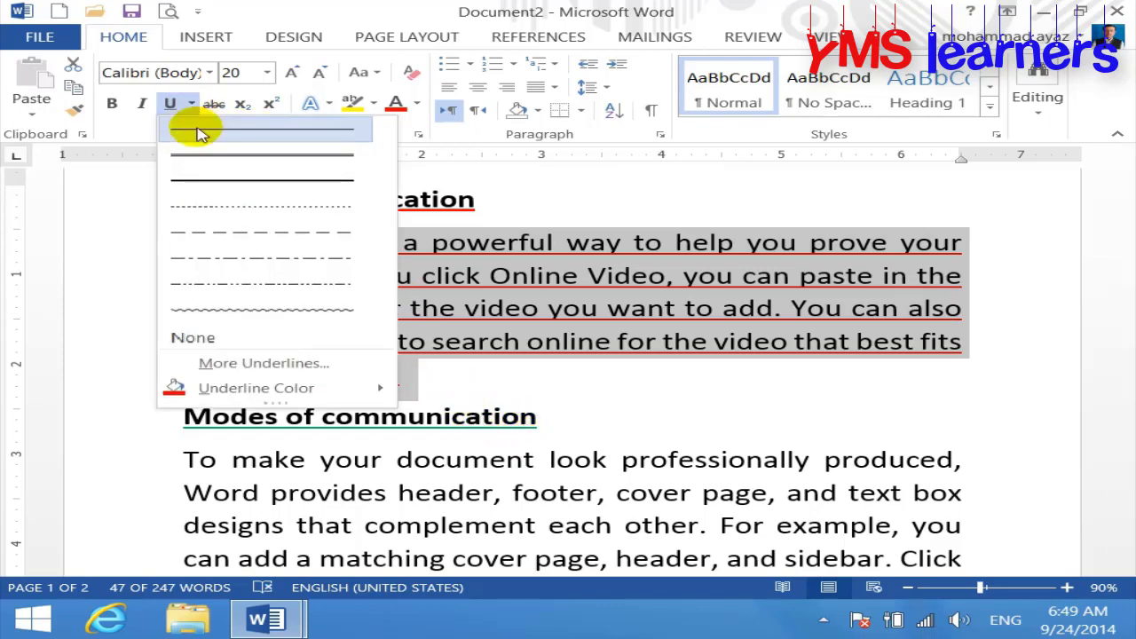
{"action": "left_click", "coordinate": [250, 344]}
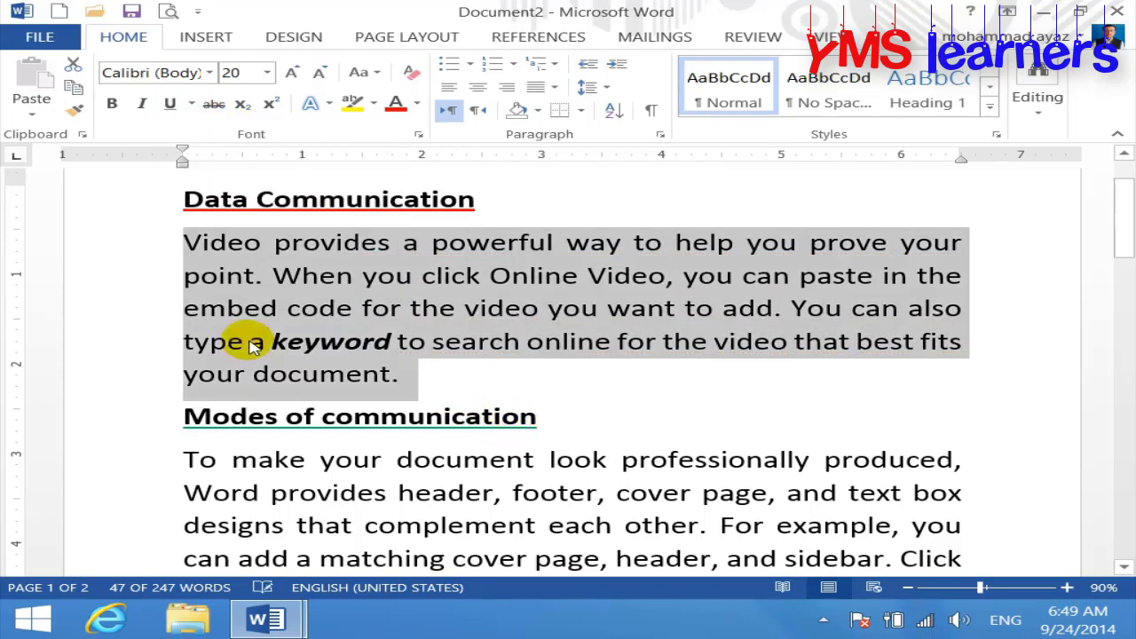
{"action": "left_click", "coordinate": [431, 344]}
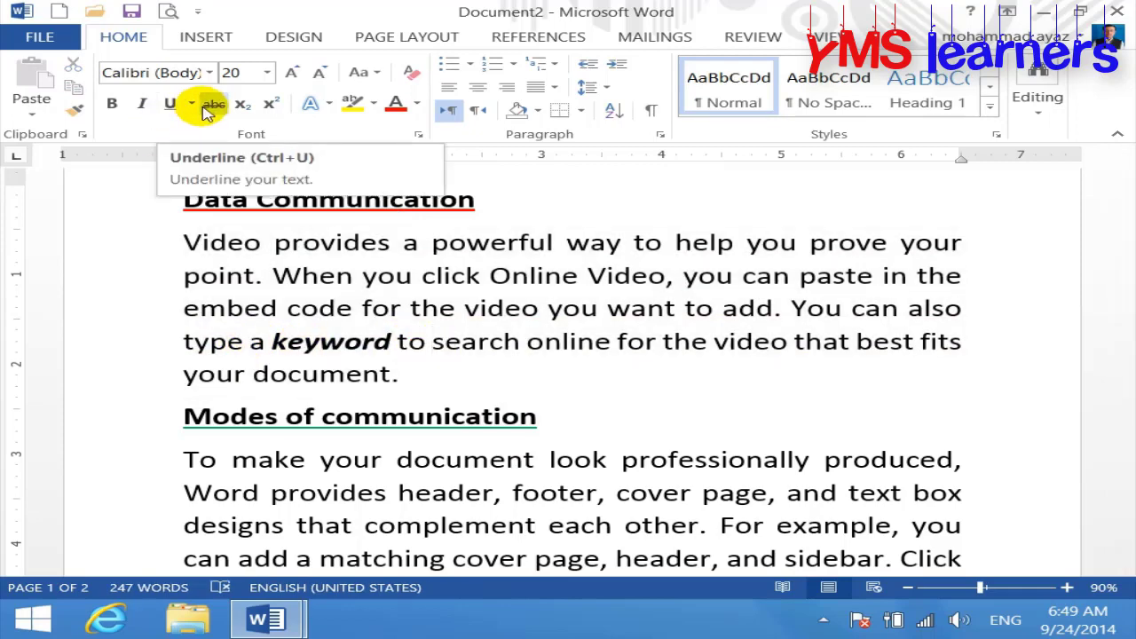
{"action": "left_click", "coordinate": [192, 104]}
{"action": "left_click", "coordinate": [192, 103]}
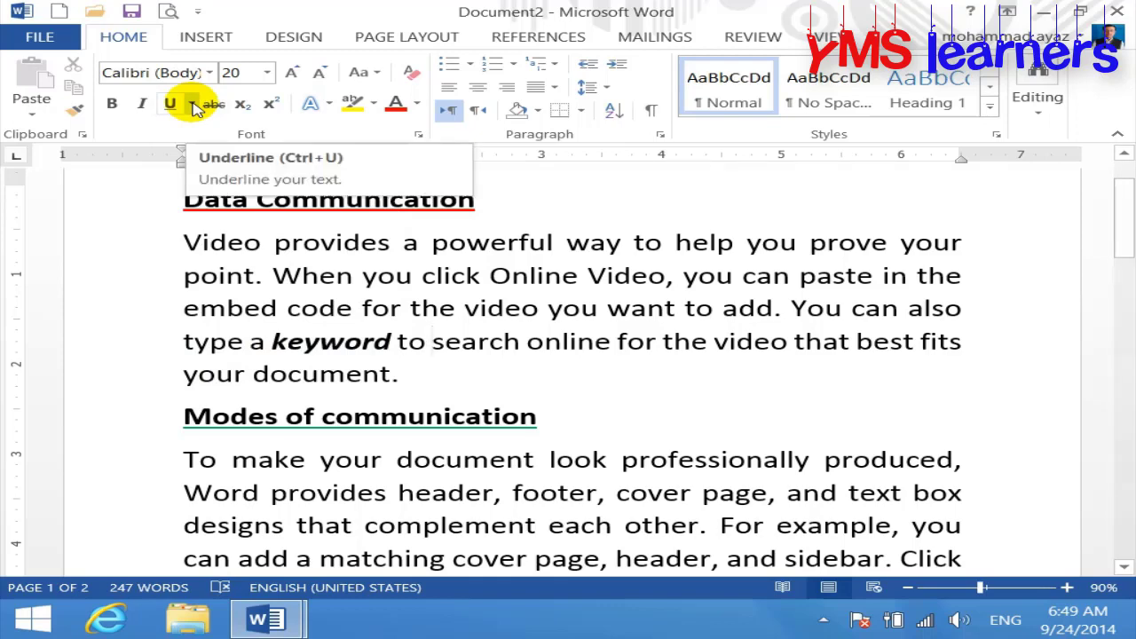
- Start a new paragraph at the end of the document, after "another device."
{"action": "scroll", "coordinate": [218, 187], "scroll_direction": "down", "scroll_amount": 10}
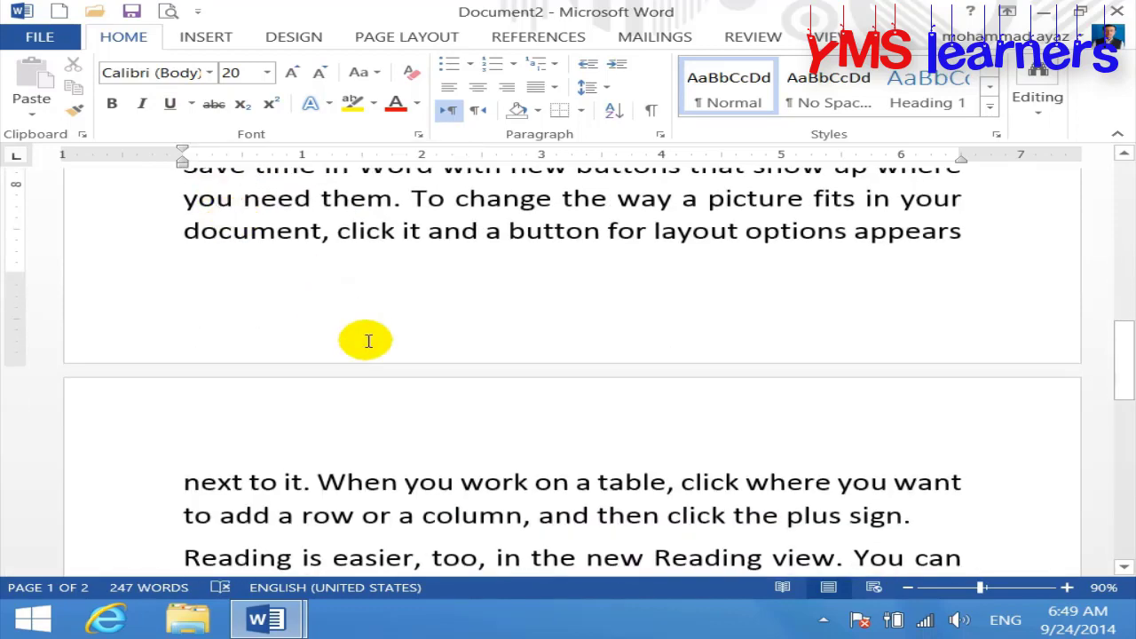
{"action": "scroll", "coordinate": [366, 336], "scroll_direction": "down", "scroll_amount": 10}
{"action": "left_click", "coordinate": [406, 300]}
{"action": "key", "text": "Return"}
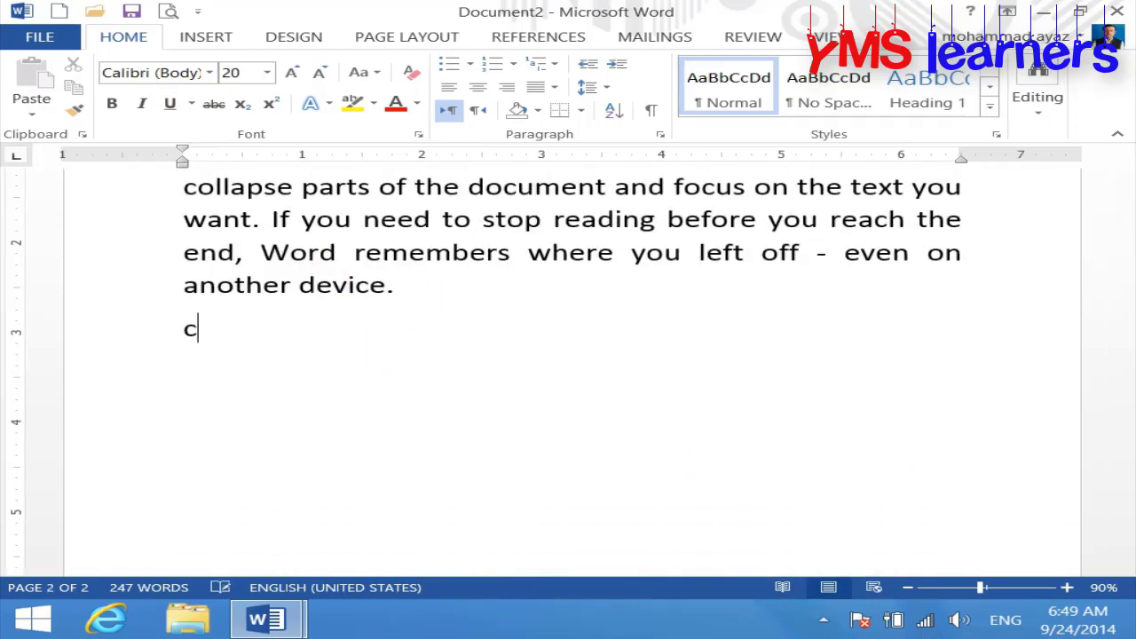
{"action": "type", "text": "computer"}
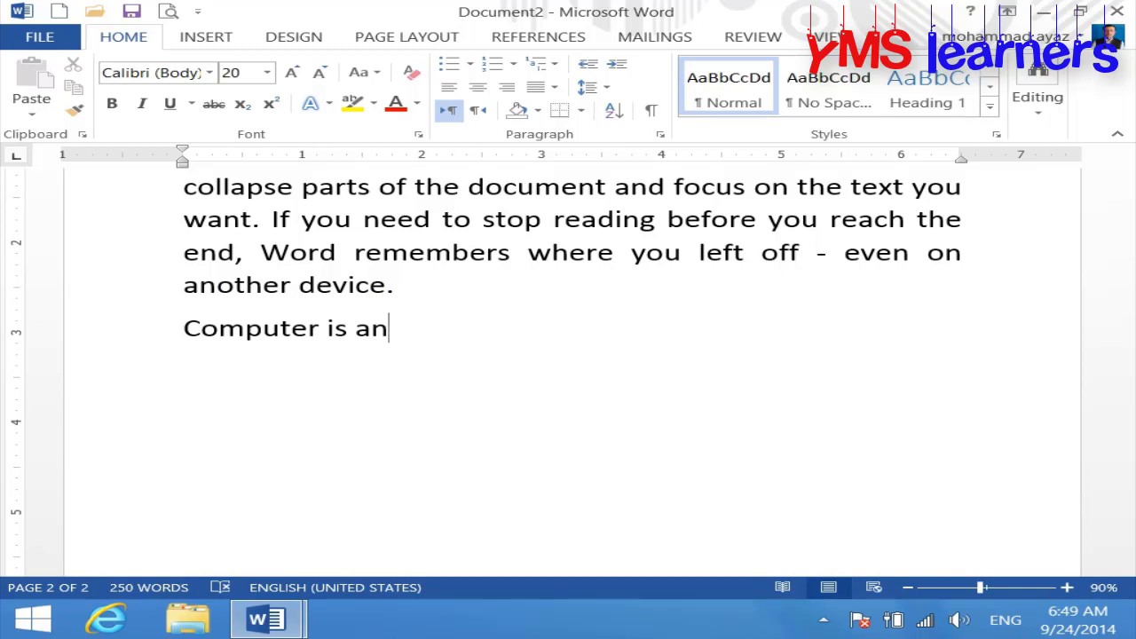
{"action": "key", "text": "BackSpace"}
{"action": "key", "text": "BackSpace"}
{"action": "key", "text": "BackSpace"}
{"action": "key", "text": "BackSpace"}
{"action": "key", "text": "BackSpace"}
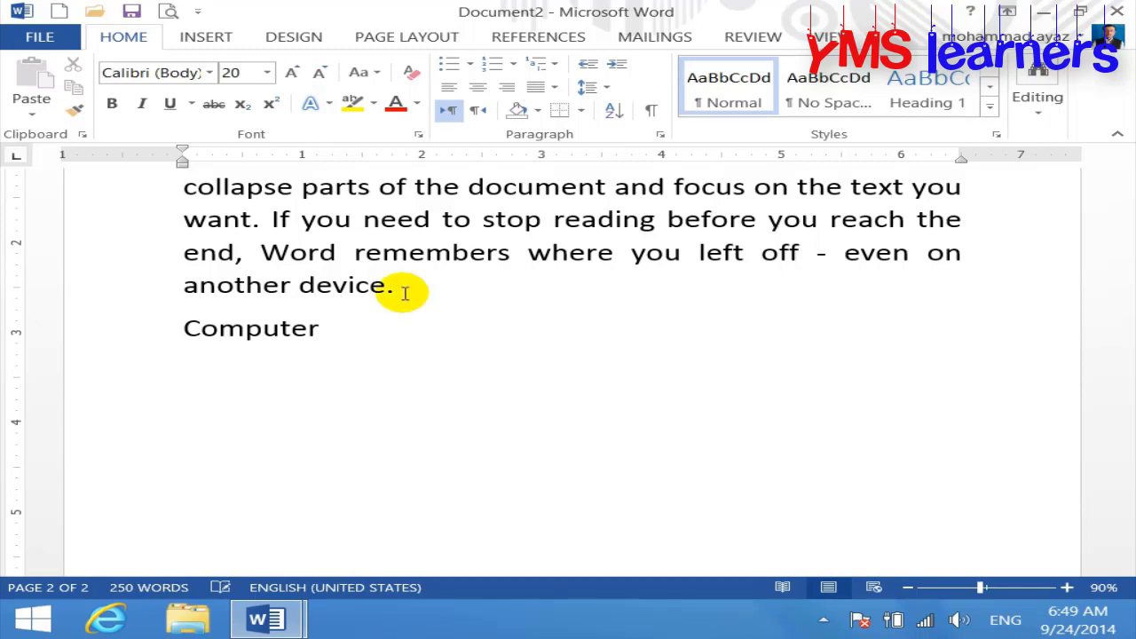
{"action": "key", "text": "ctrl+z"}
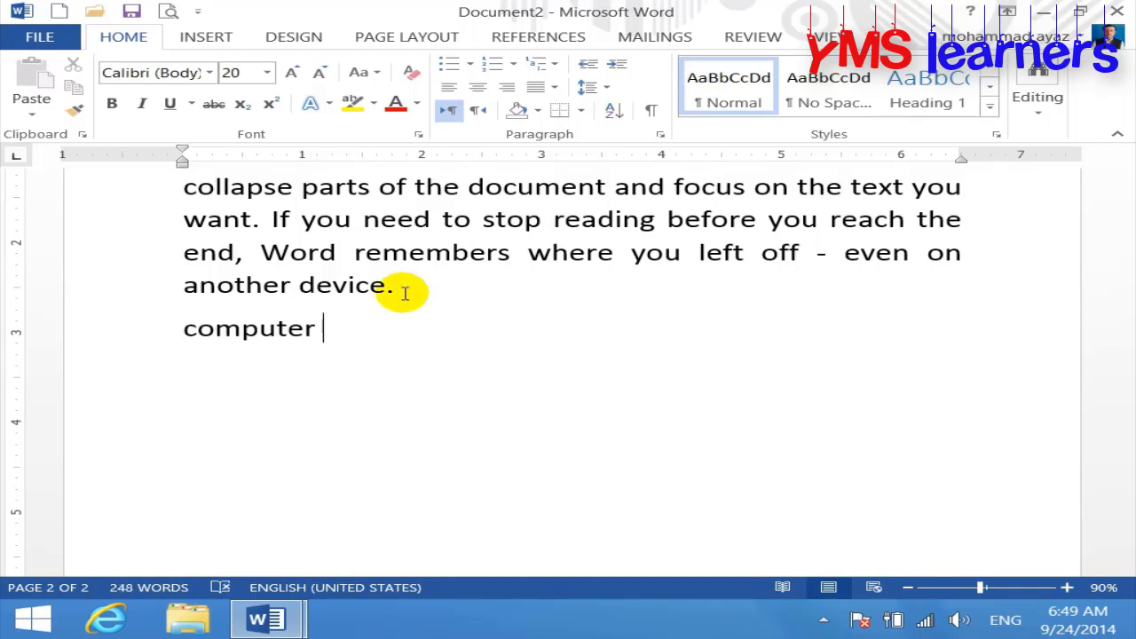
{"action": "key", "text": "ctrl+z"}
- Write "Computer is an electronic device" with a thick red underline in the empty last paragraph
{"action": "left_click", "coordinate": [243, 344]}
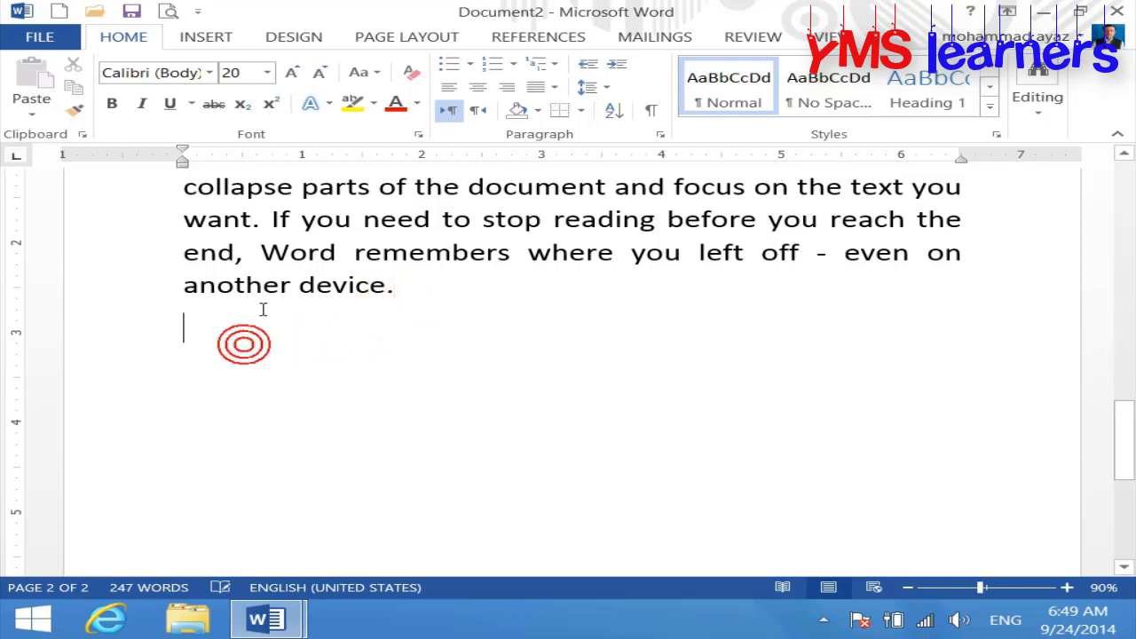
{"action": "left_click", "coordinate": [190, 104]}
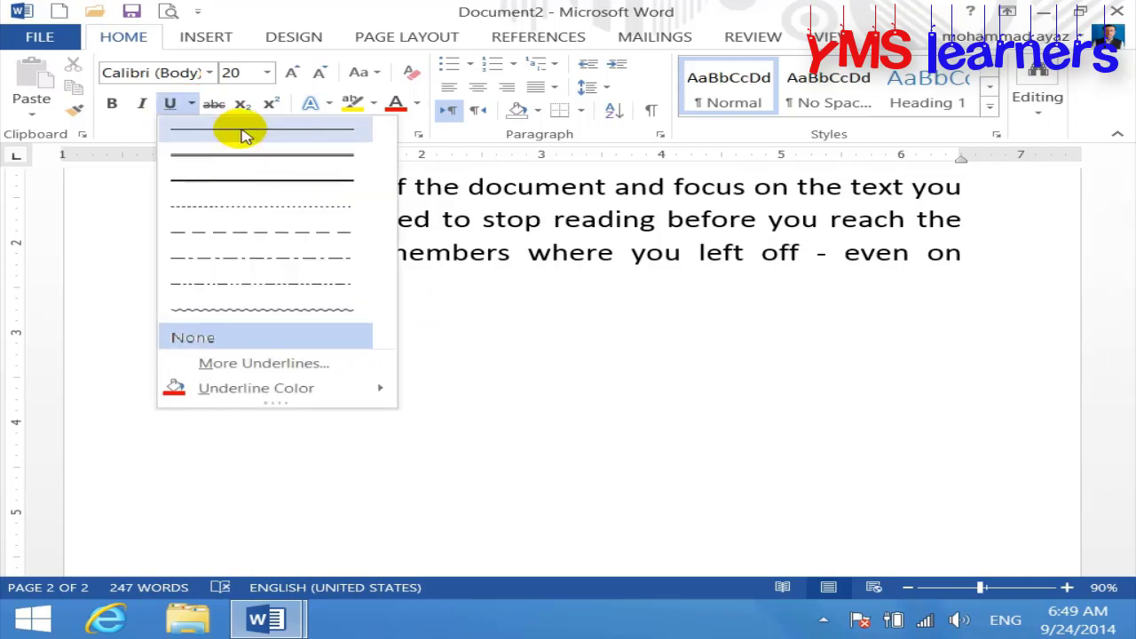
{"action": "left_click", "coordinate": [236, 182]}
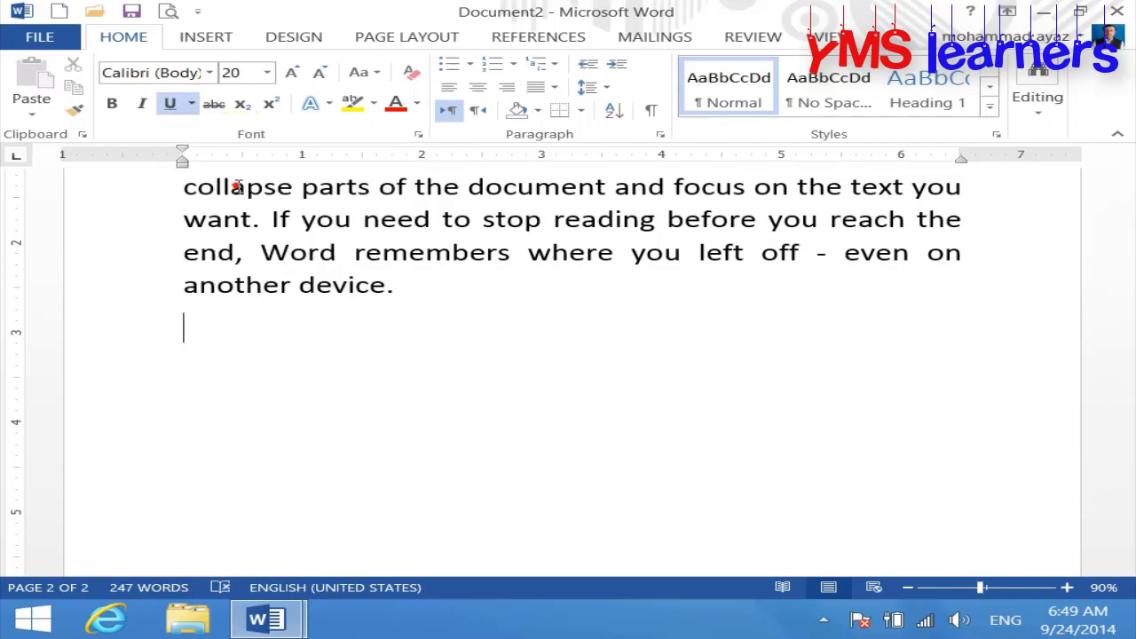
{"action": "left_click", "coordinate": [191, 104]}
{"action": "mouse_move", "coordinate": [293, 387]}
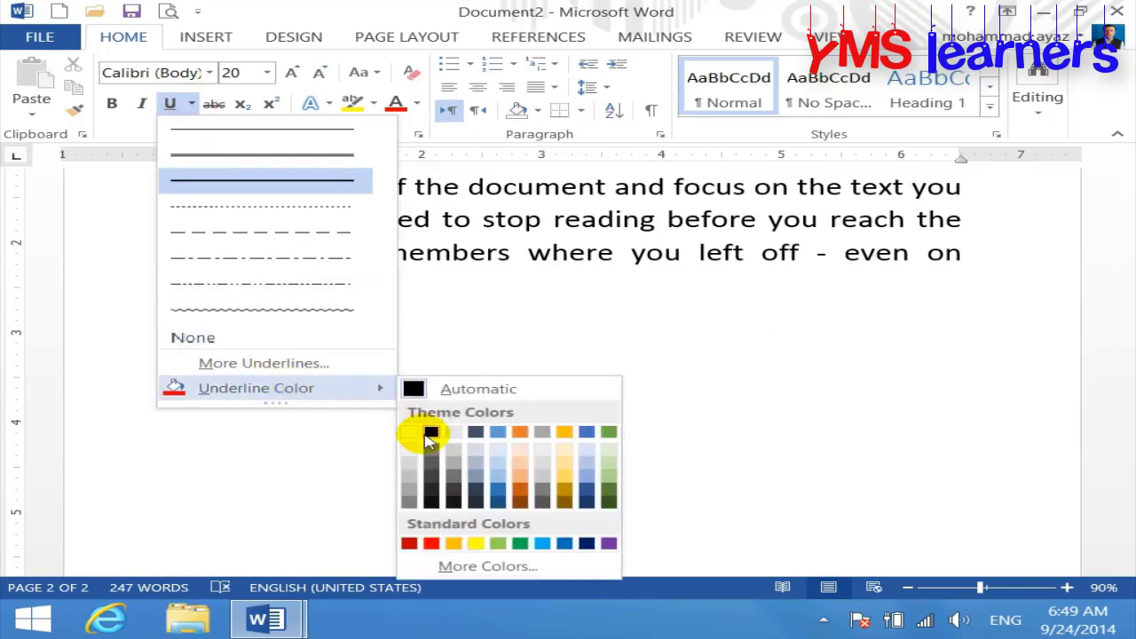
{"action": "left_click", "coordinate": [433, 544]}
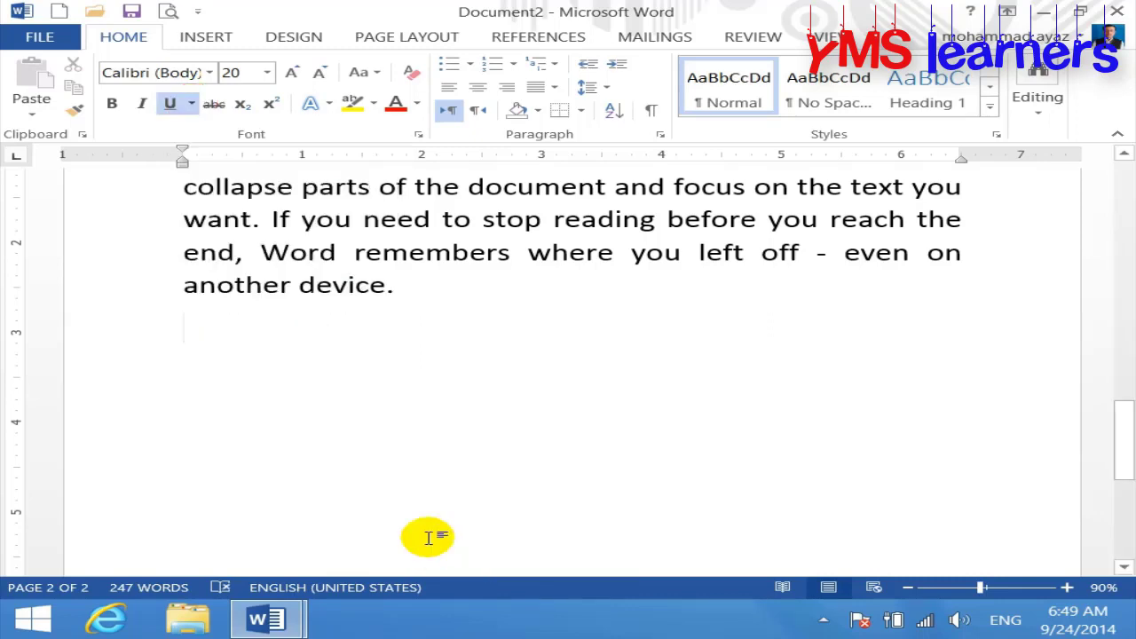
{"action": "type", "text": "computer is"}
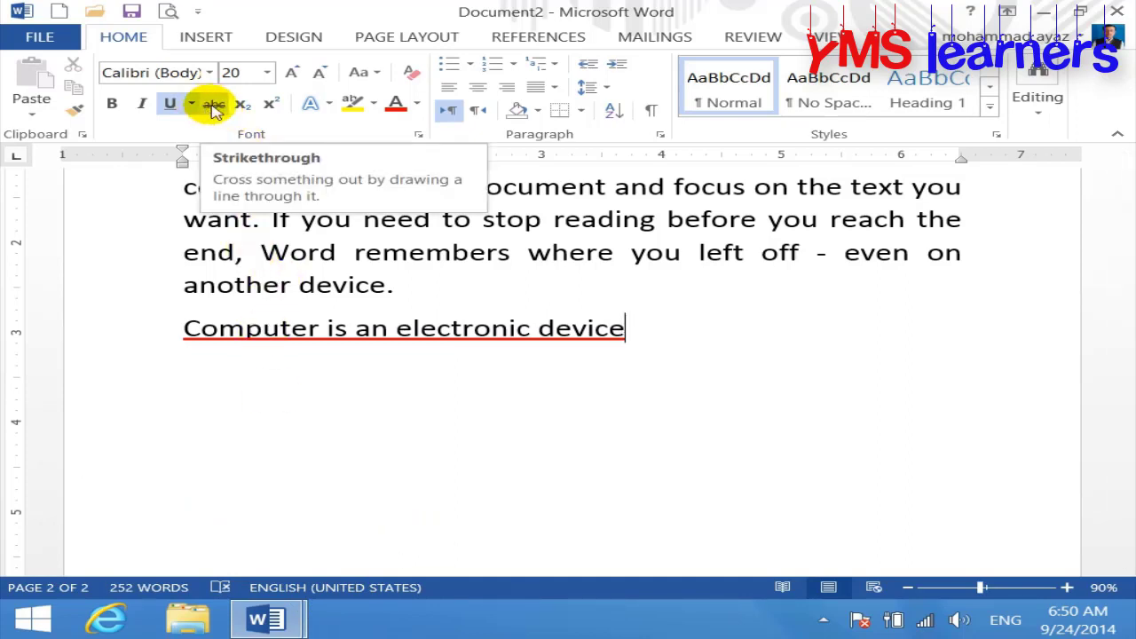
- Switch to Document1 and start a "Strike Through" heading on a new line below "selected text."
{"action": "mouse_move", "coordinate": [266, 620]}
{"action": "left_click", "coordinate": [227, 491]}
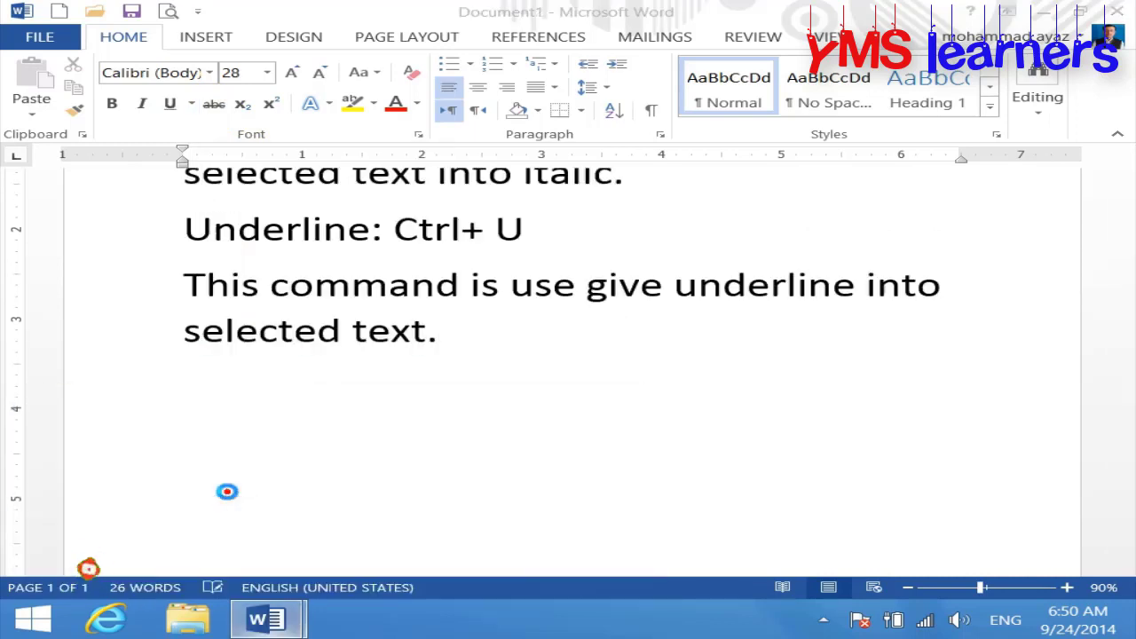
{"action": "scroll", "coordinate": [227, 491], "scroll_direction": "down", "scroll_amount": 4}
{"action": "scroll", "coordinate": [435, 449], "scroll_direction": "up", "scroll_amount": 1}
{"action": "key", "text": "Return"}
{"action": "type", "text": "st"}
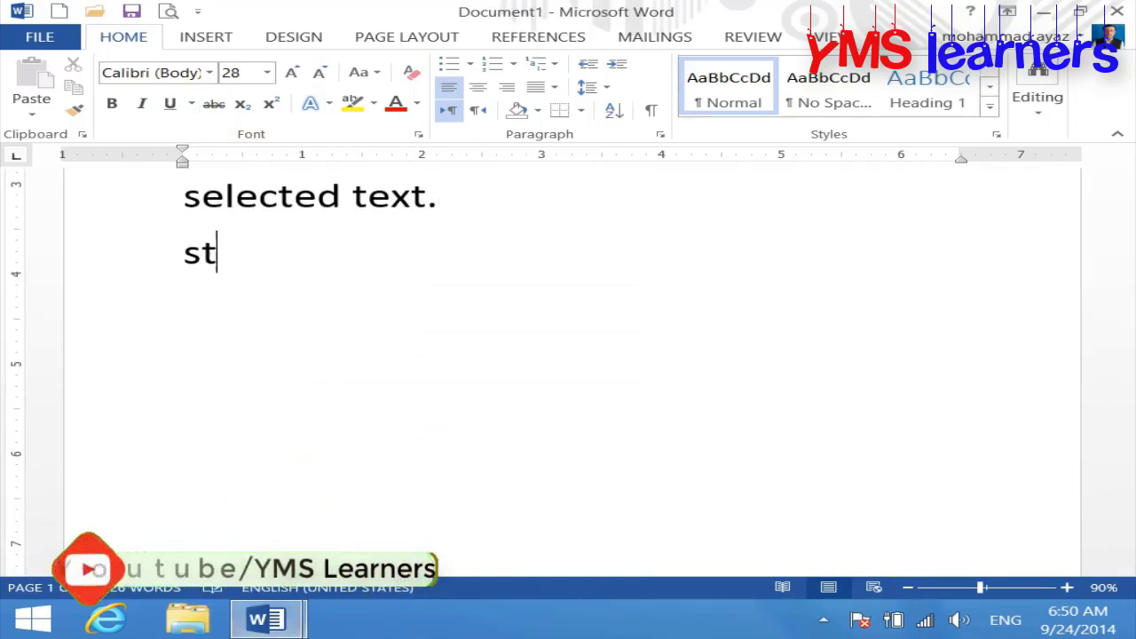
{"action": "type", "text": "rick"}
{"action": "key", "text": "BackSpace"}
{"action": "key", "text": "BackSpace"}
{"action": "type", "text": "ke "}
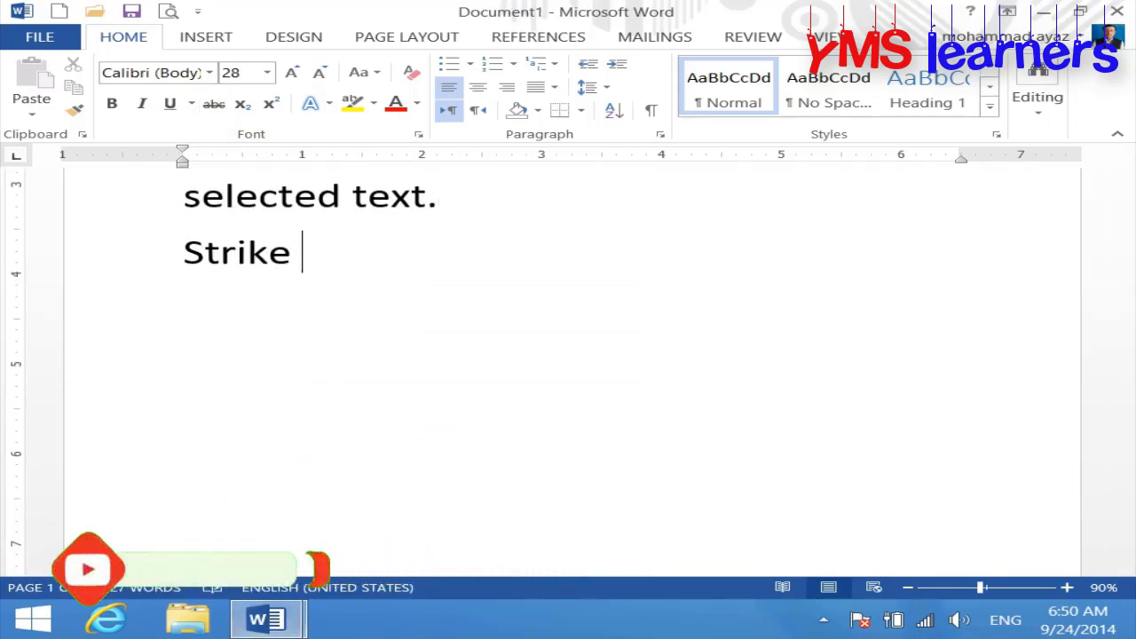
{"action": "type", "text": "R"}
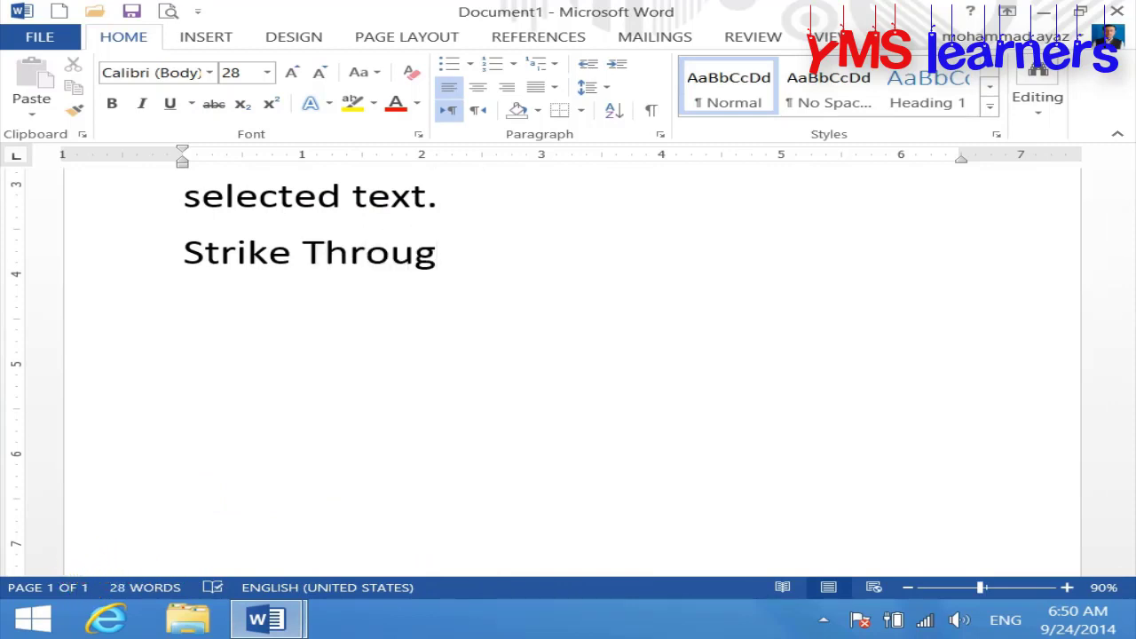
- Correct the new heading's spelling to the single word "Strikethrough" and make it bold
{"action": "left_click", "coordinate": [303, 255]}
{"action": "key", "text": "BackSpace"}
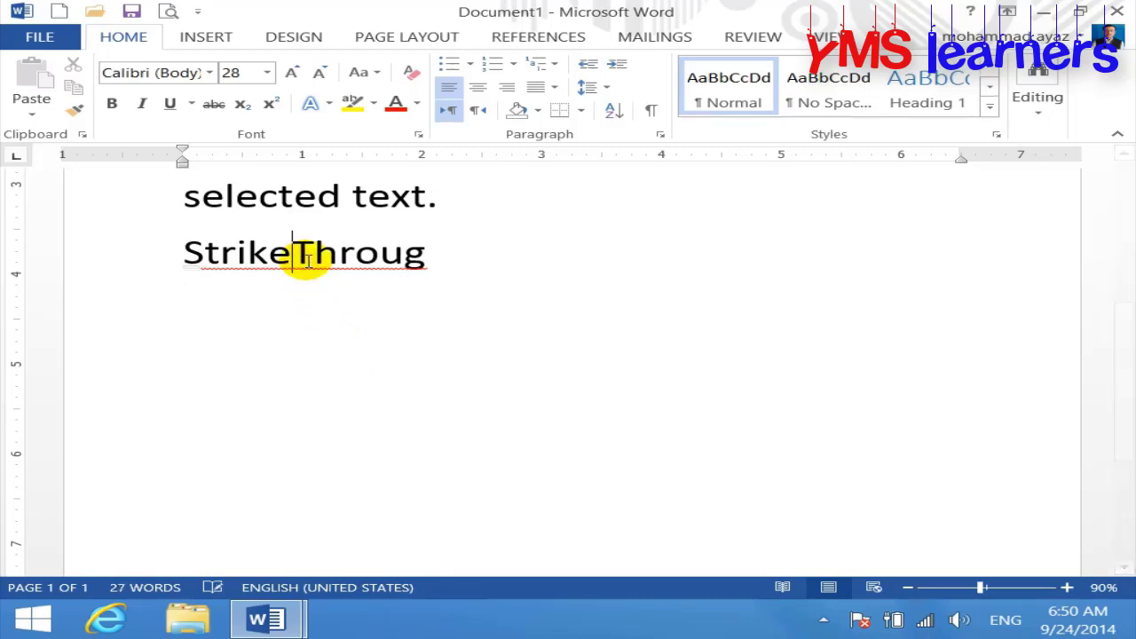
{"action": "left_click", "coordinate": [325, 343]}
{"action": "right_click", "coordinate": [295, 272]}
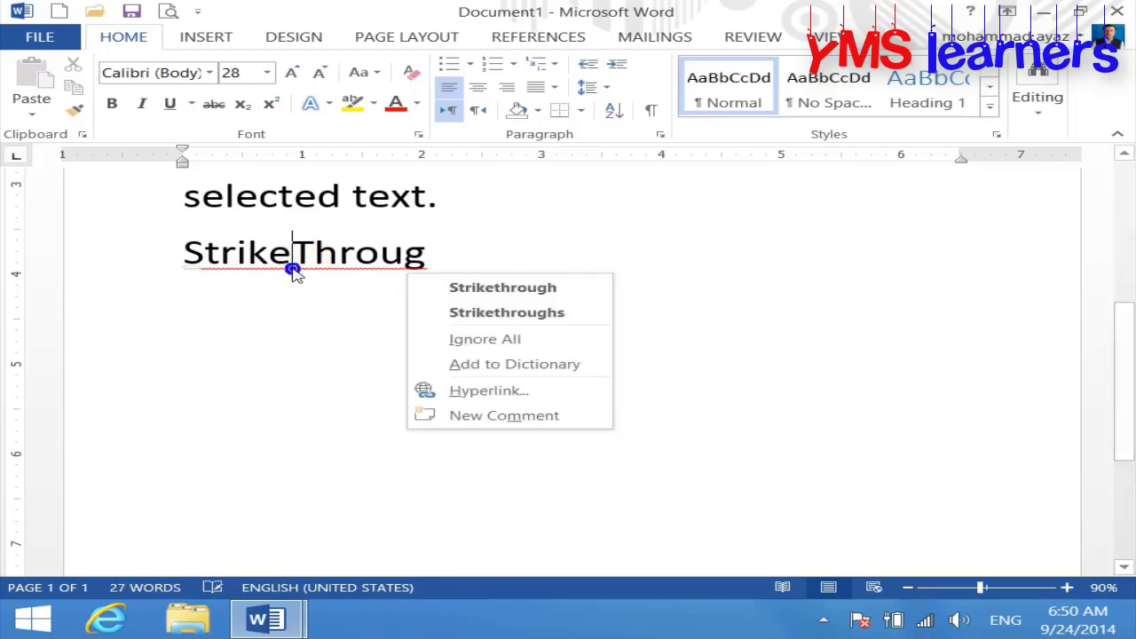
{"action": "left_click", "coordinate": [471, 287]}
{"action": "left_click_drag", "start_coordinate": [472, 258], "coordinate": [127, 263]}
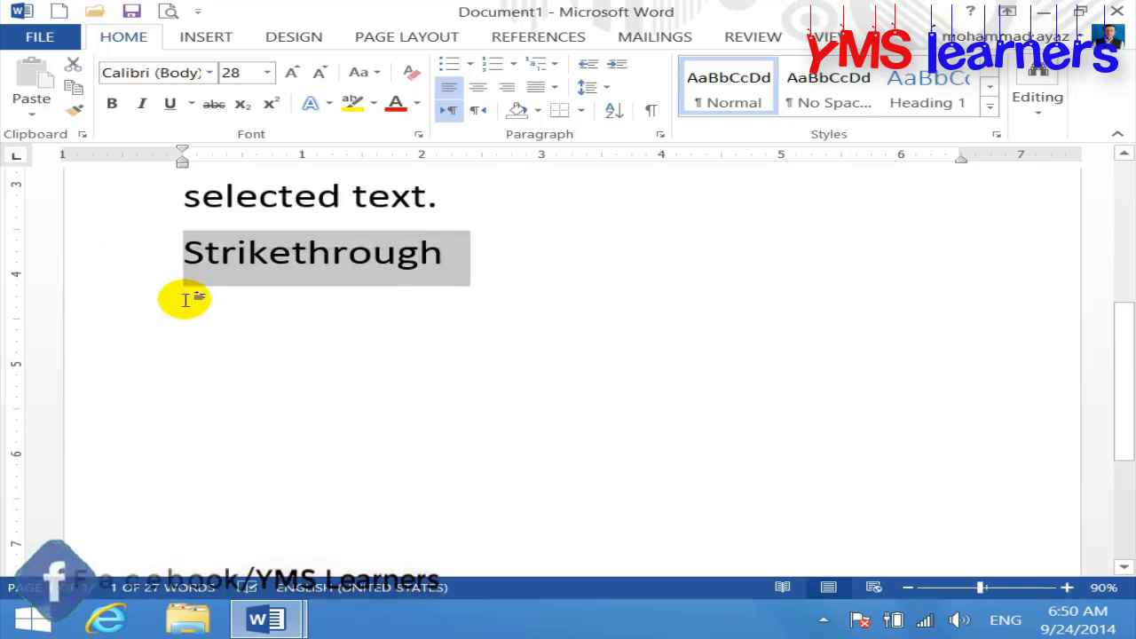
{"action": "key", "text": "ctrl+b"}
- Below the heading, write "This command is use to give a line between the middle of the text." and start a new paragraph
{"action": "left_click", "coordinate": [303, 338]}
{"action": "type", "text": "thisc oamm"}
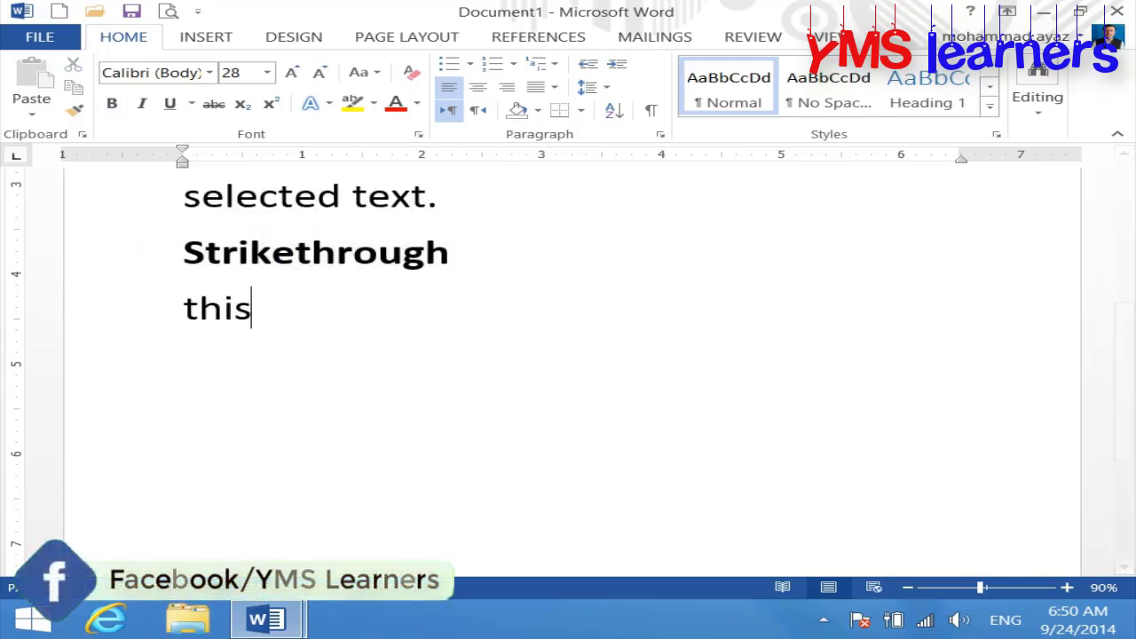
{"action": "key", "text": "BackSpace"}
{"action": "key", "text": "BackSpace"}
{"action": "key", "text": "BackSpace"}
{"action": "key", "text": "BackSpace"}
{"action": "key", "text": "BackSpace"}
{"action": "key", "text": "BackSpace"}
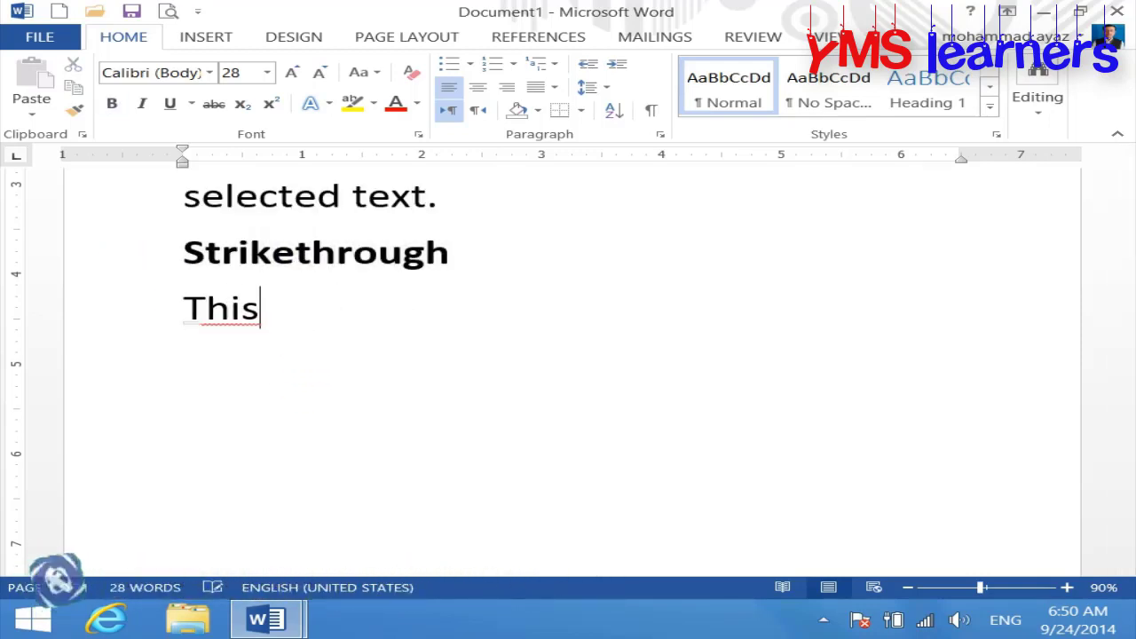
{"action": "type", "text": "comm"}
{"action": "type", "text": "adnis"}
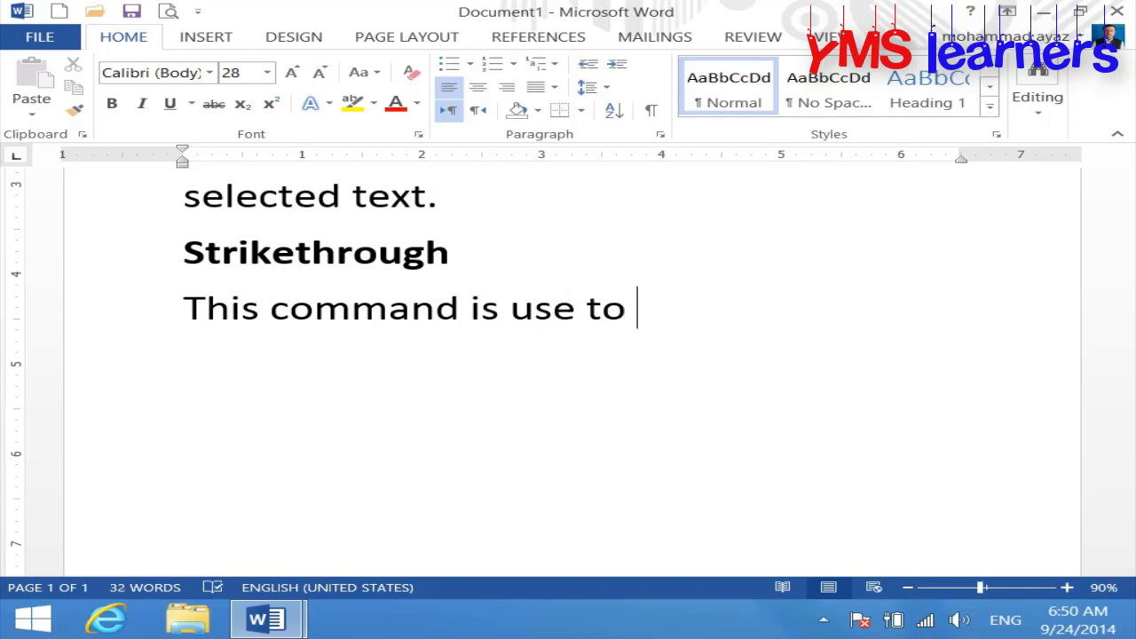
{"action": "type", "text": "give a line betw"}
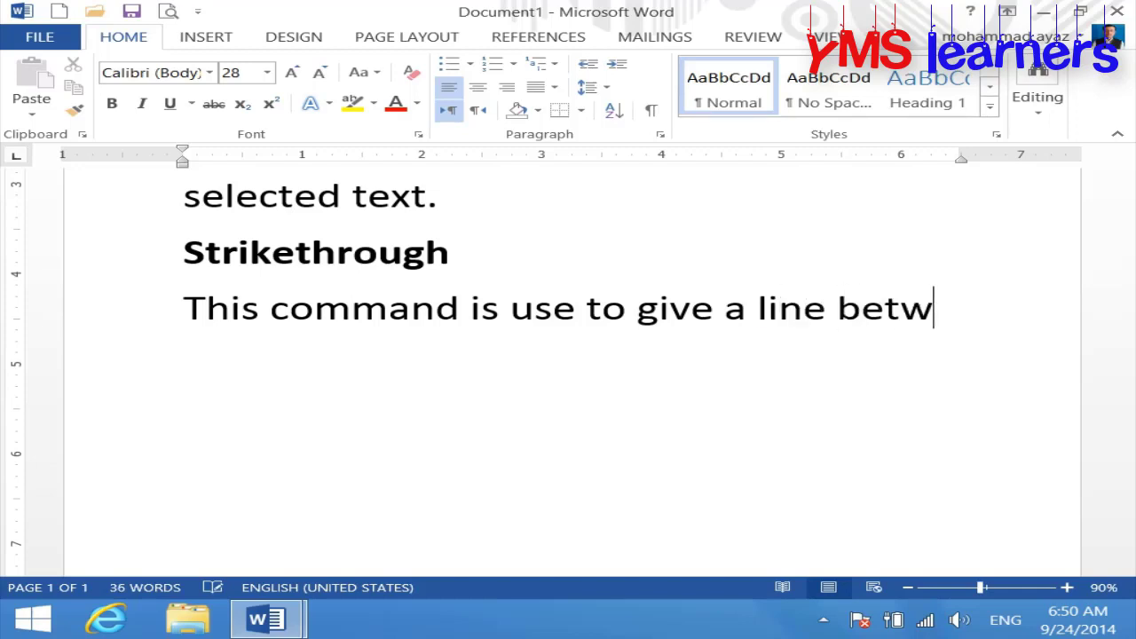
{"action": "type", "text": "een"}
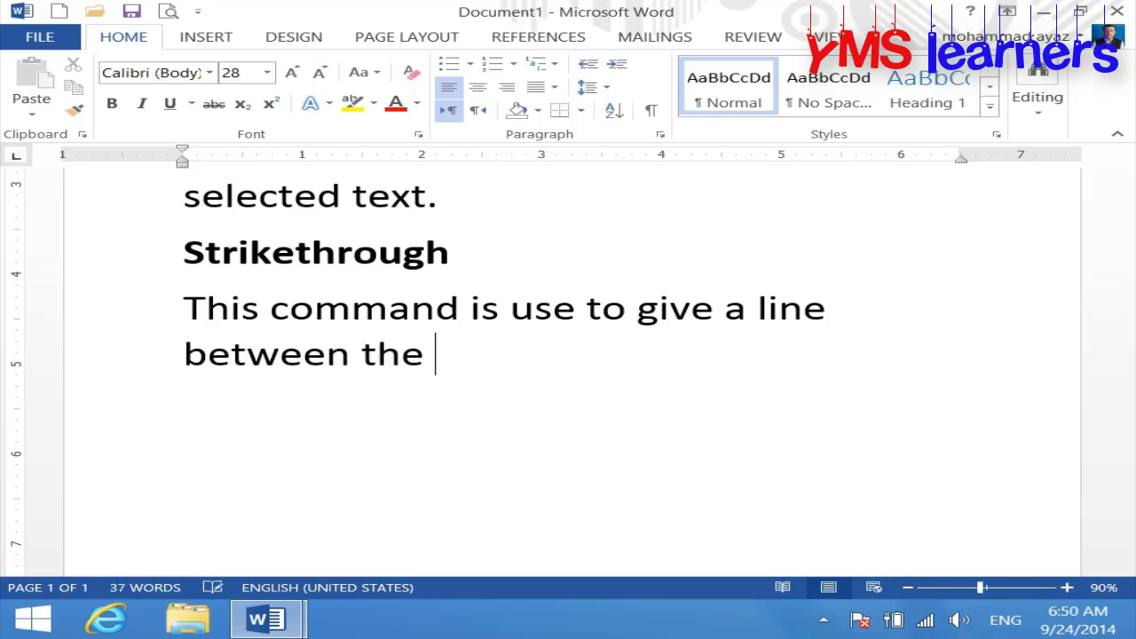
{"action": "type", "text": "the text"}
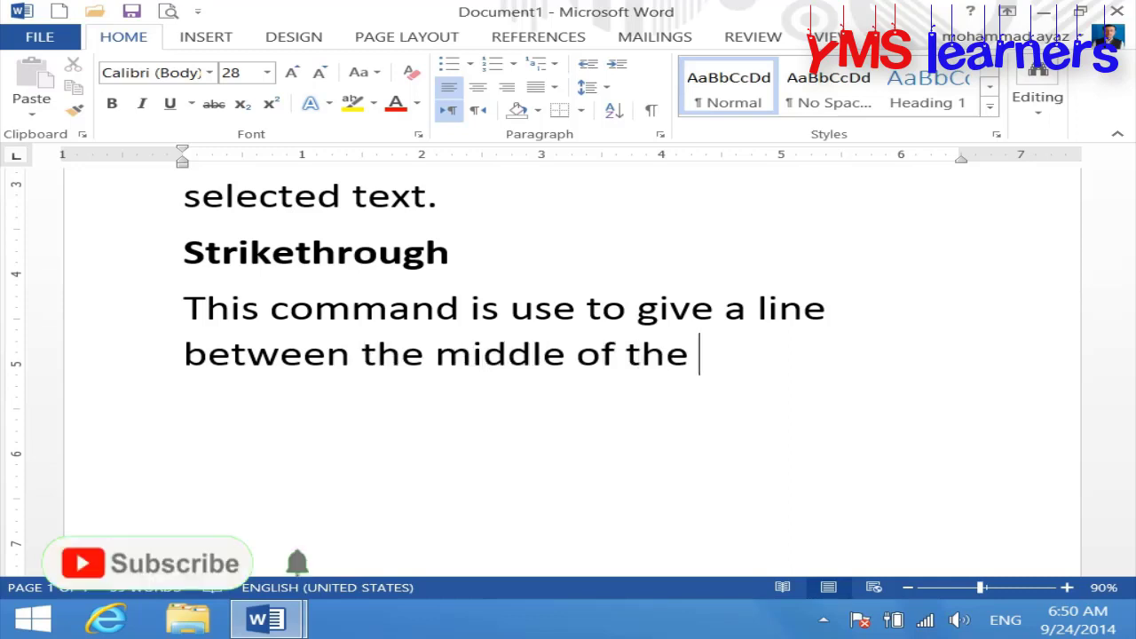
{"action": "type", "text": "."}
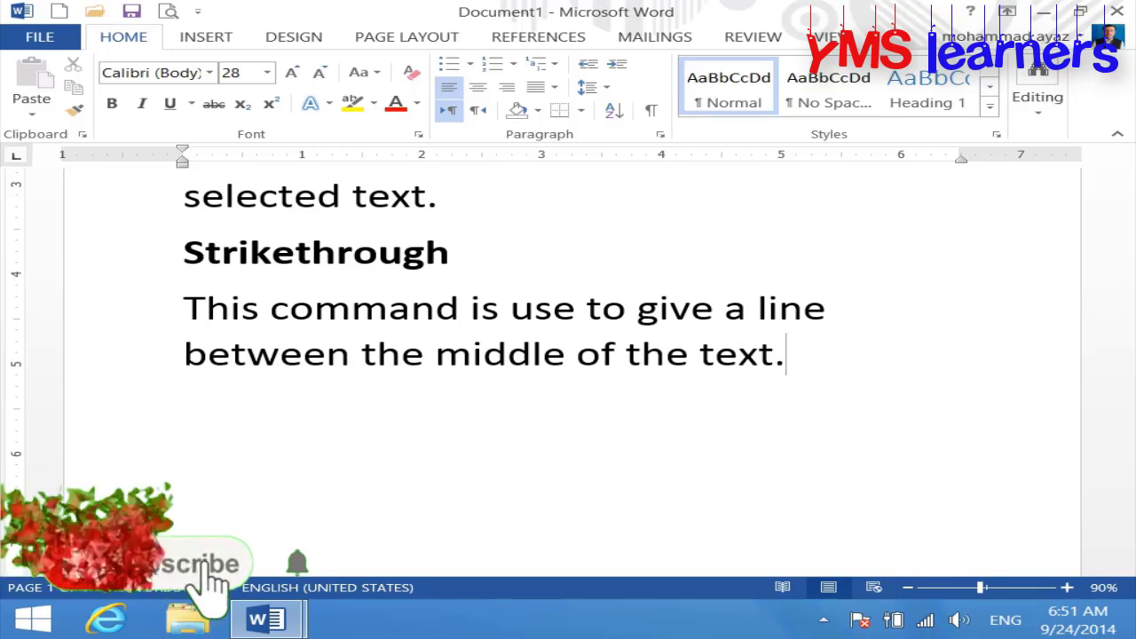
{"action": "key", "text": "Return"}
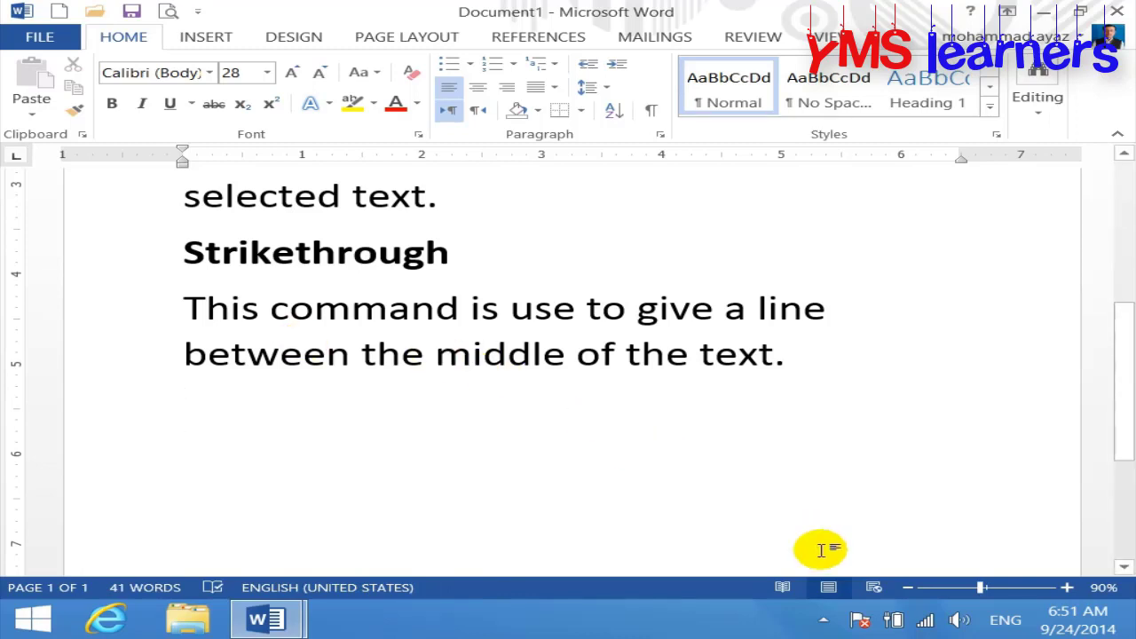
{"action": "left_click", "coordinate": [824, 620]}
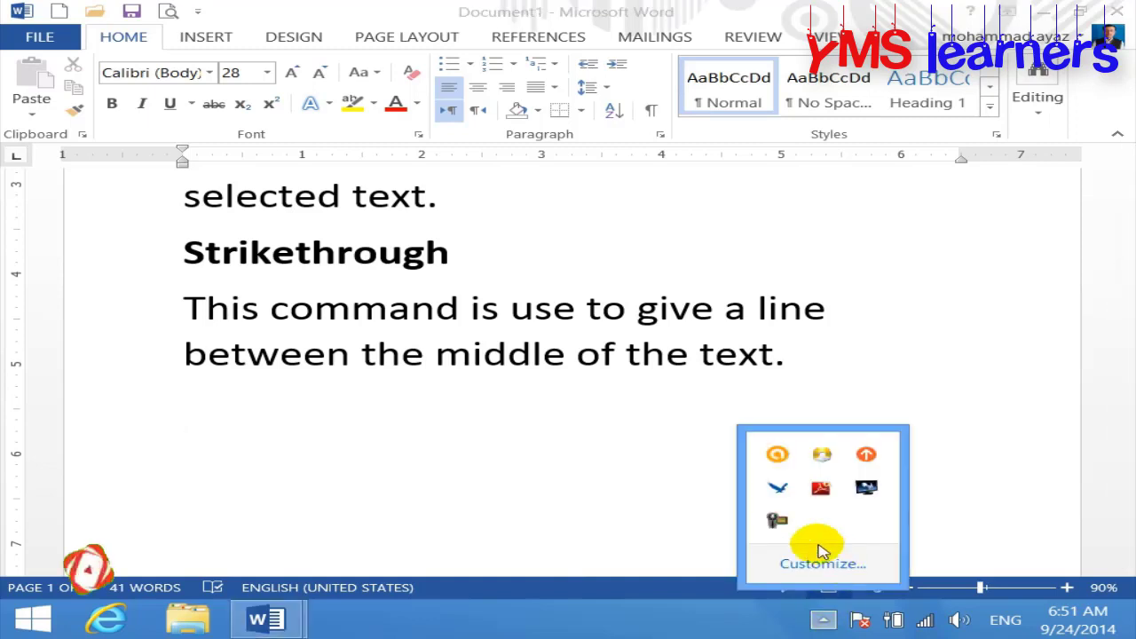
{"action": "left_click", "coordinate": [550, 404]}
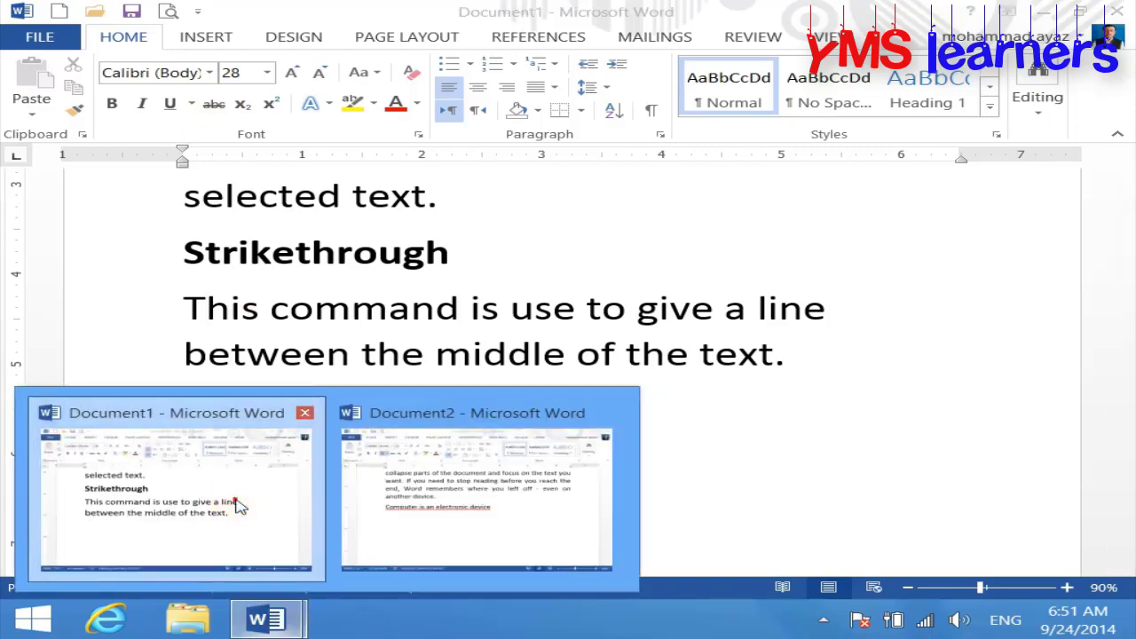
- Switch to Document2 and insert a copy of "When you click Online Video" after "Online Video," in the first paragraph
{"action": "left_click", "coordinate": [248, 529]}
{"action": "left_click", "coordinate": [265, 619]}
{"action": "left_click", "coordinate": [429, 507]}
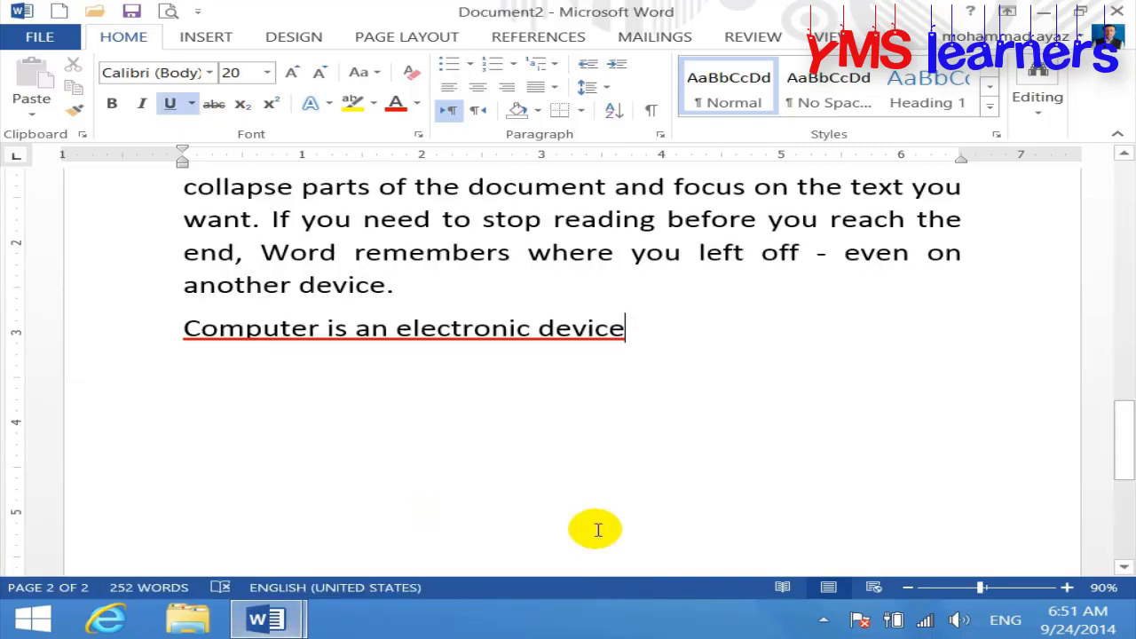
{"action": "scroll", "coordinate": [586, 529], "scroll_direction": "up", "scroll_amount": 5}
{"action": "scroll", "coordinate": [586, 529], "scroll_direction": "up", "scroll_amount": 10}
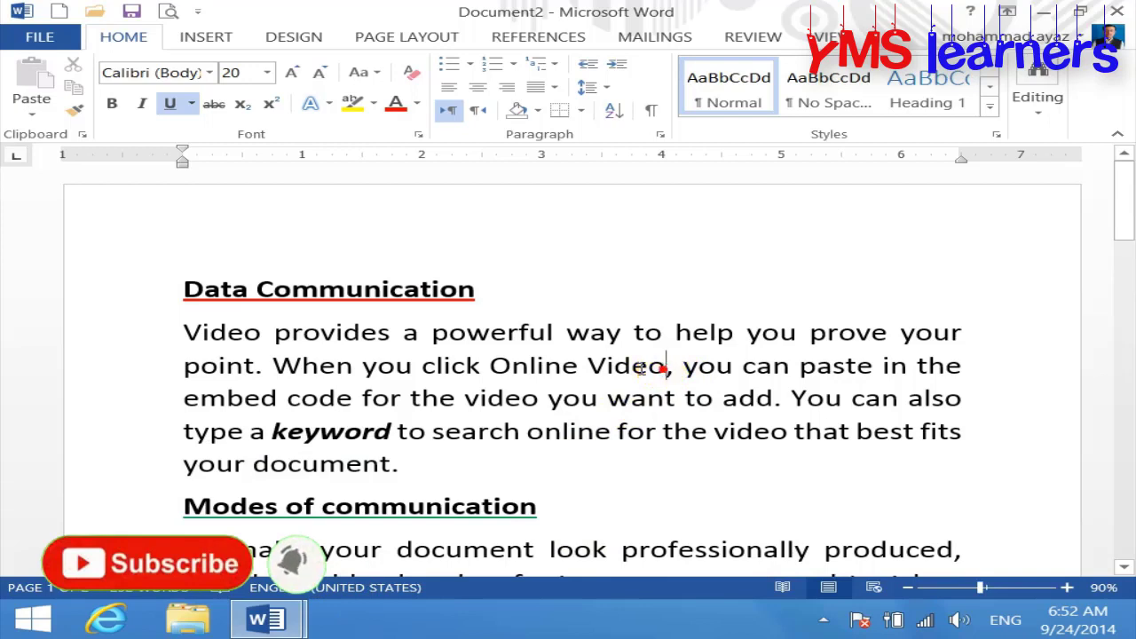
{"action": "left_click_drag", "start_coordinate": [664, 365], "coordinate": [275, 365]}
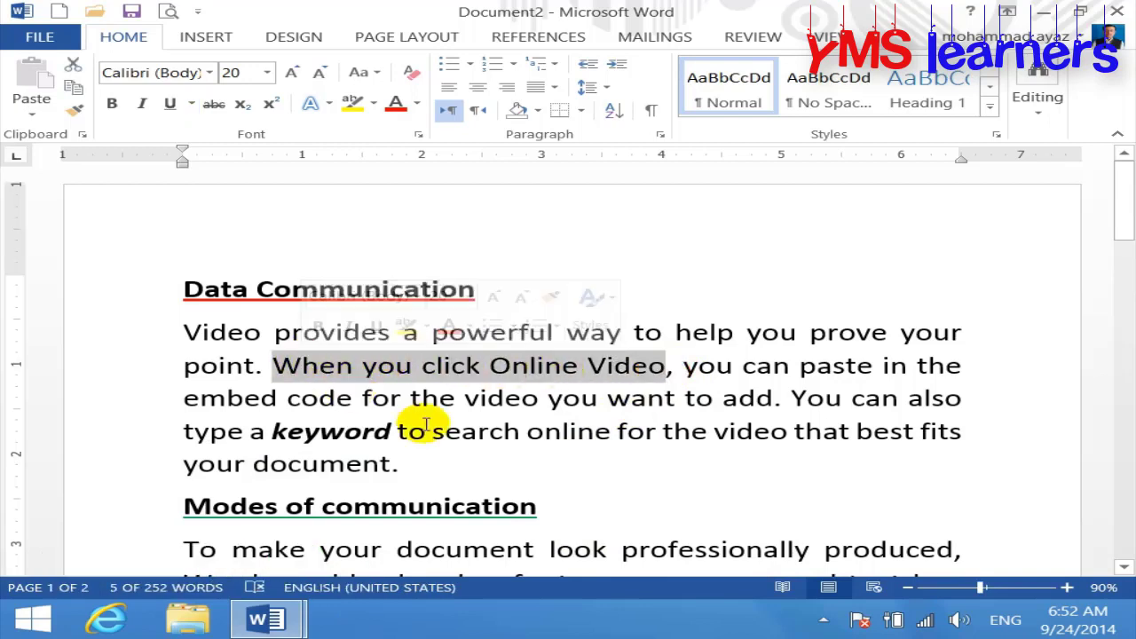
{"action": "key", "text": "ctrl+c"}
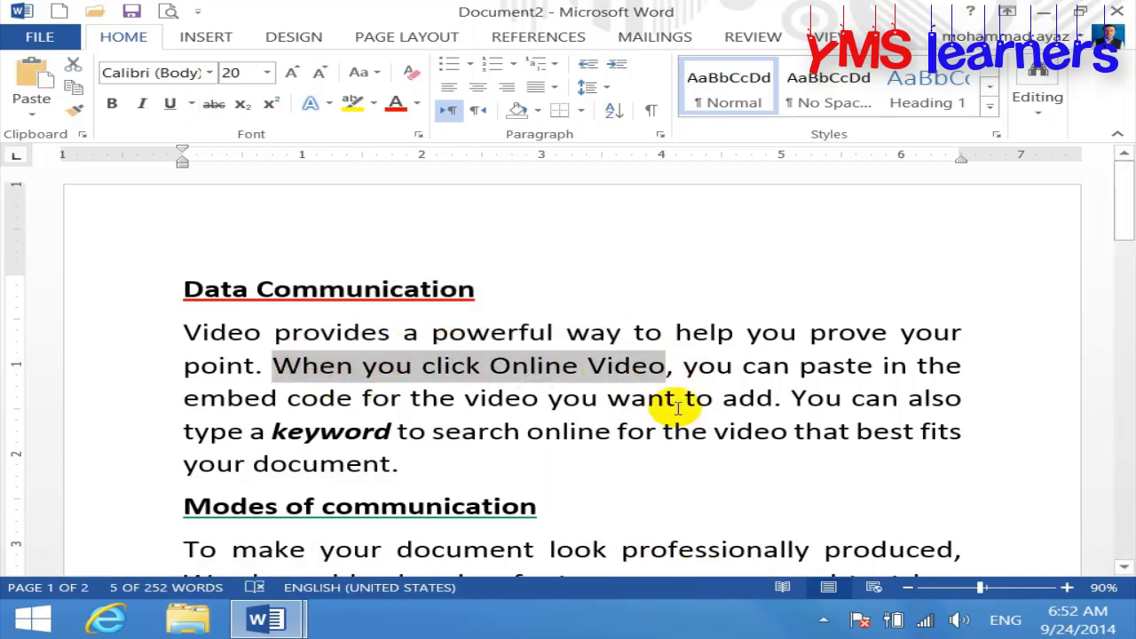
{"action": "left_click", "coordinate": [682, 367]}
{"action": "key", "text": "ctrl+v"}
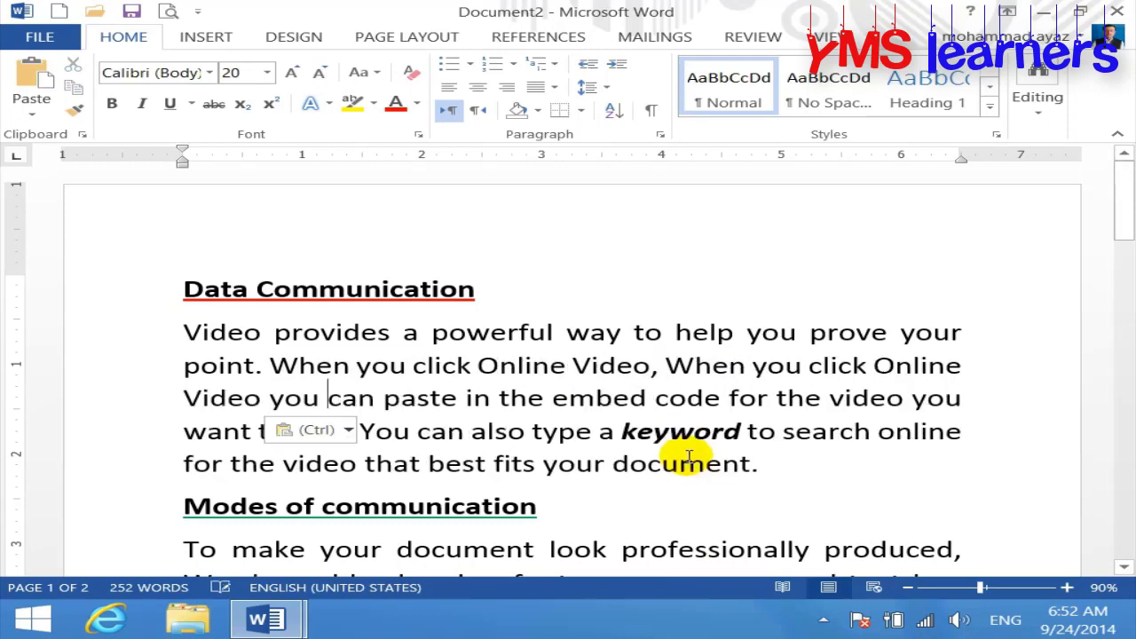
{"action": "left_click", "coordinate": [589, 508]}
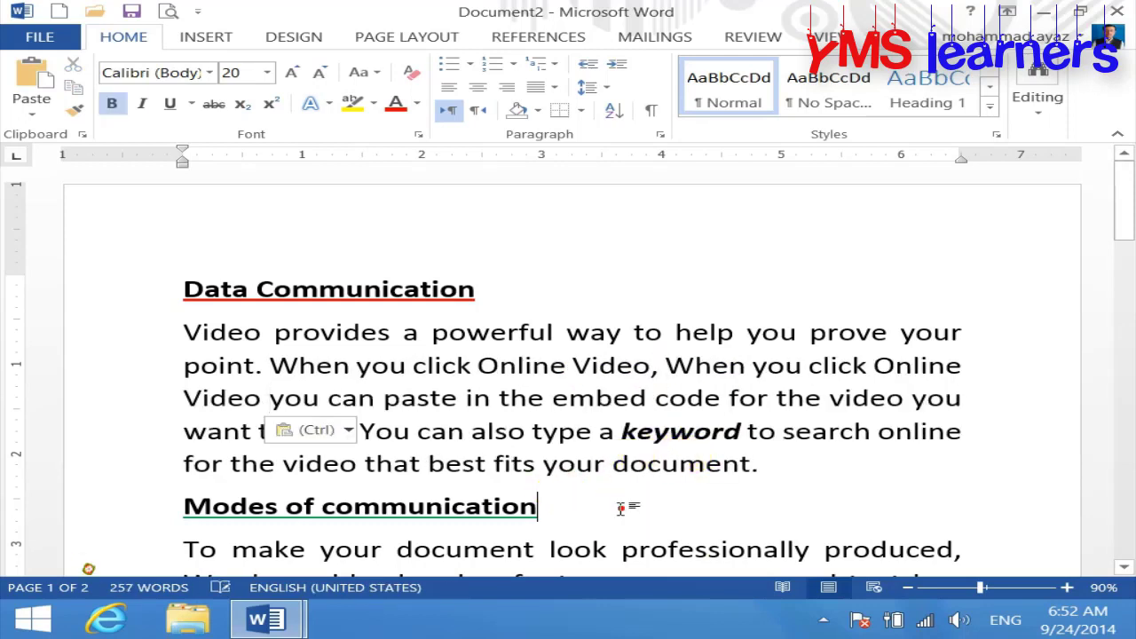
- Make the repeated phrase "When you click Online Video" in the first paragraph bold
{"action": "left_click_drag", "start_coordinate": [269, 365], "coordinate": [259, 399]}
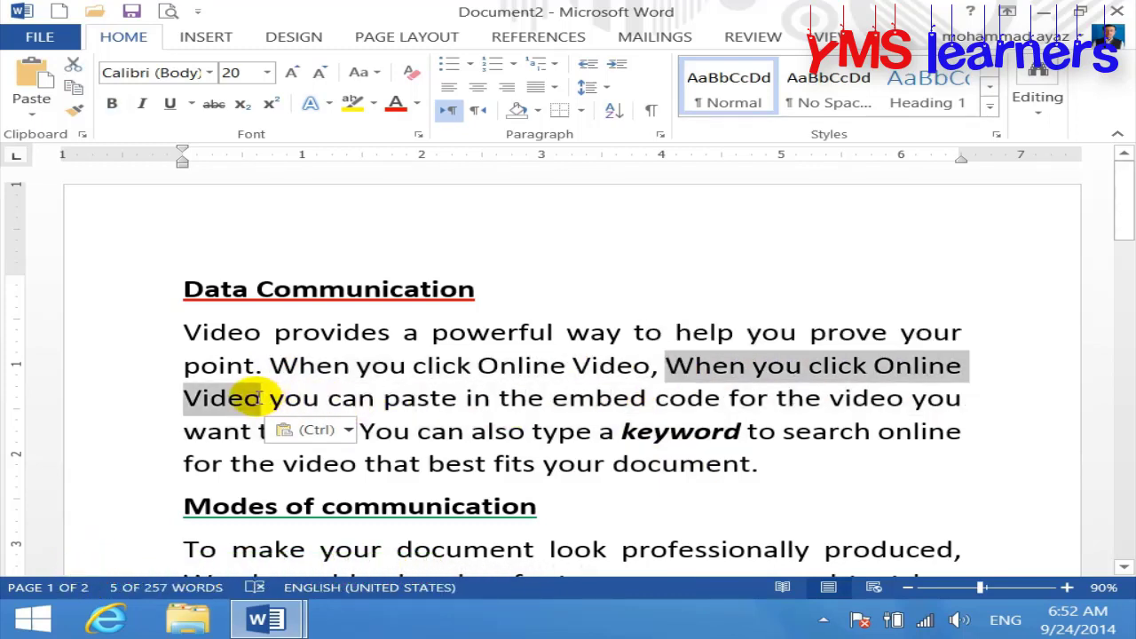
{"action": "left_click", "coordinate": [112, 104]}
{"action": "left_click", "coordinate": [695, 501]}
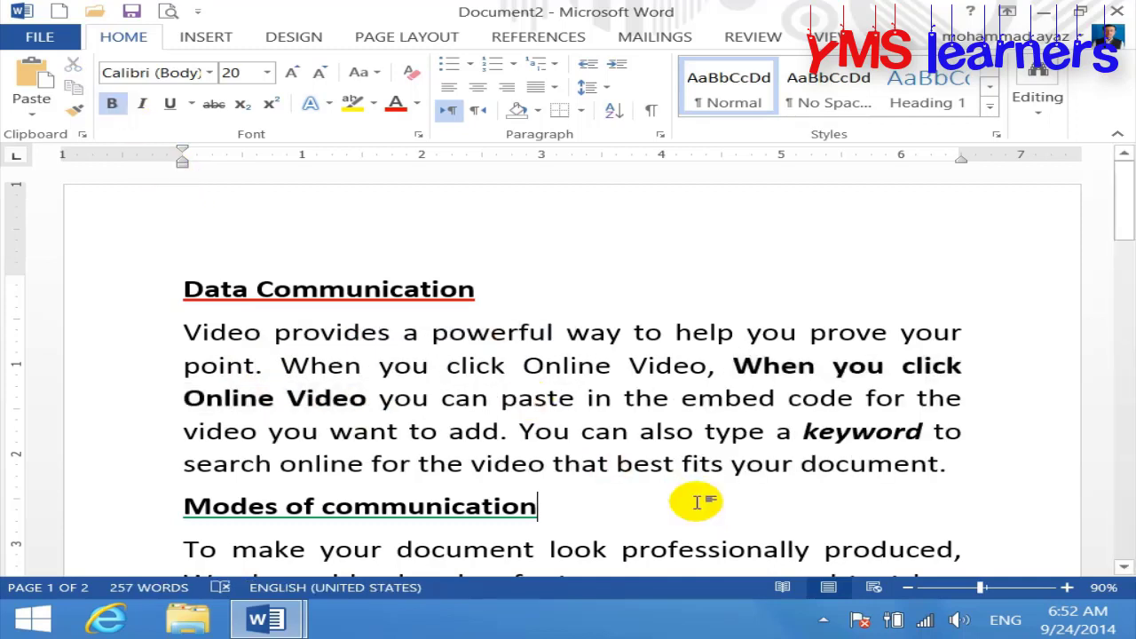
- Strike through the repeated phrase "When you click Online Video" and remove its bold formatting
{"action": "left_click", "coordinate": [732, 364]}
{"action": "left_click_drag", "start_coordinate": [733, 364], "coordinate": [355, 393]}
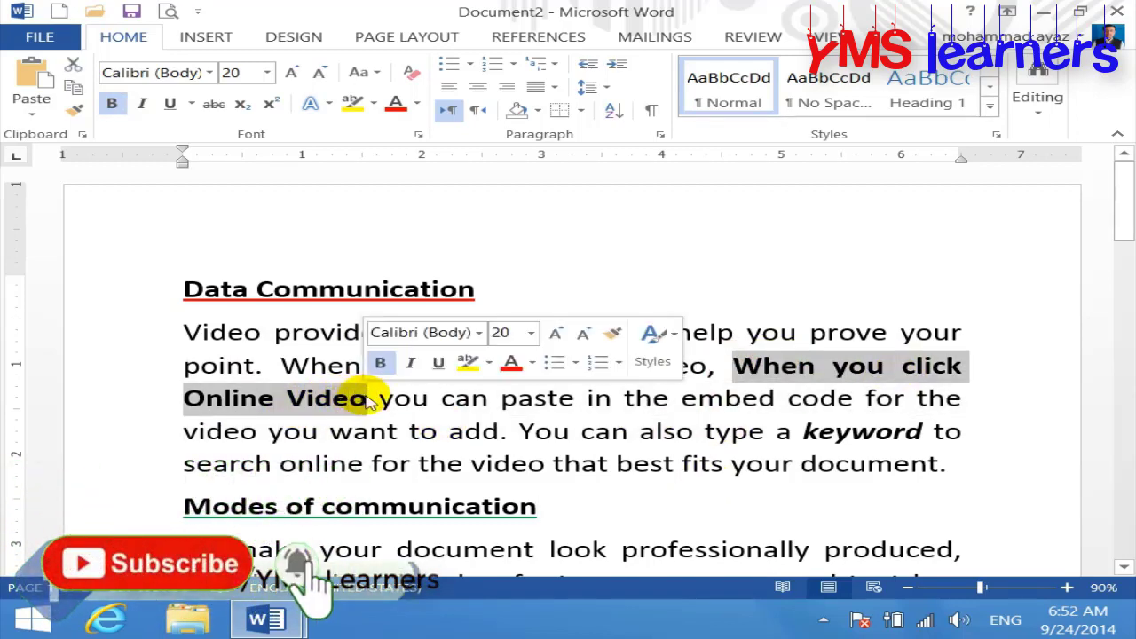
{"action": "left_click", "coordinate": [215, 105]}
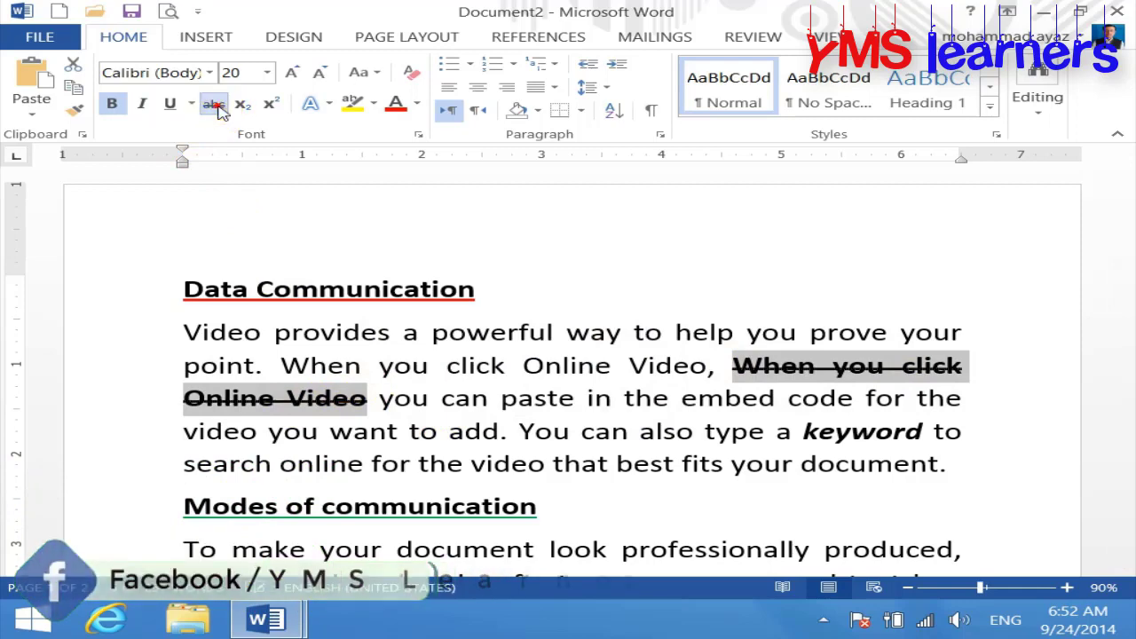
{"action": "left_click", "coordinate": [114, 104]}
{"action": "left_click", "coordinate": [957, 483]}
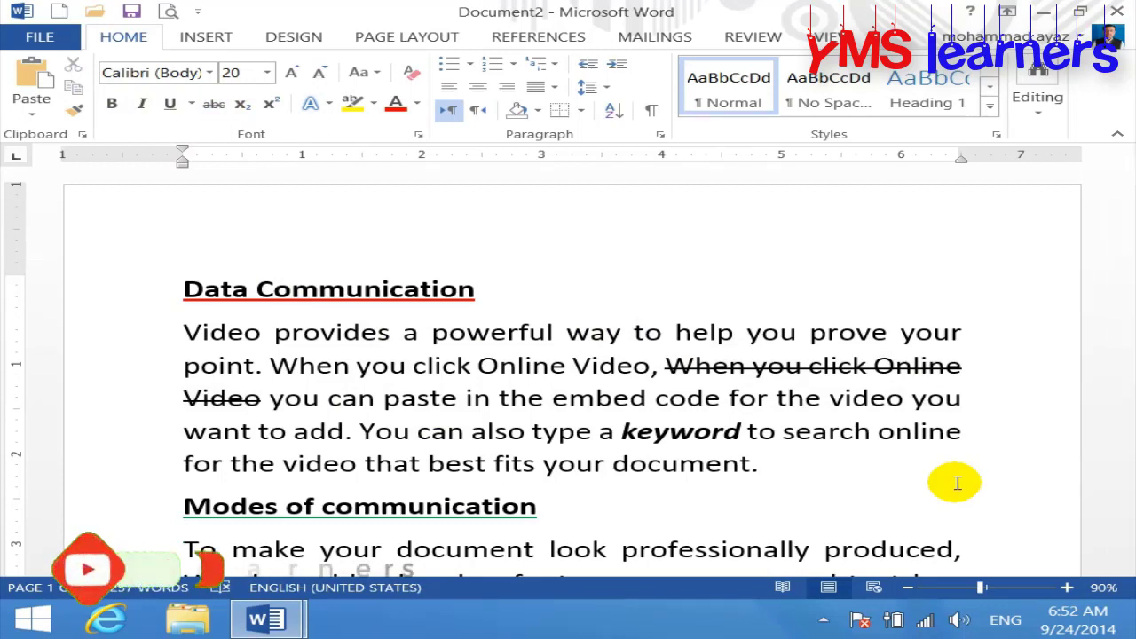
- Strike through the word "matching" in the paragraph under "Modes of communication"
{"action": "scroll", "coordinate": [533, 470], "scroll_direction": "down", "scroll_amount": 3}
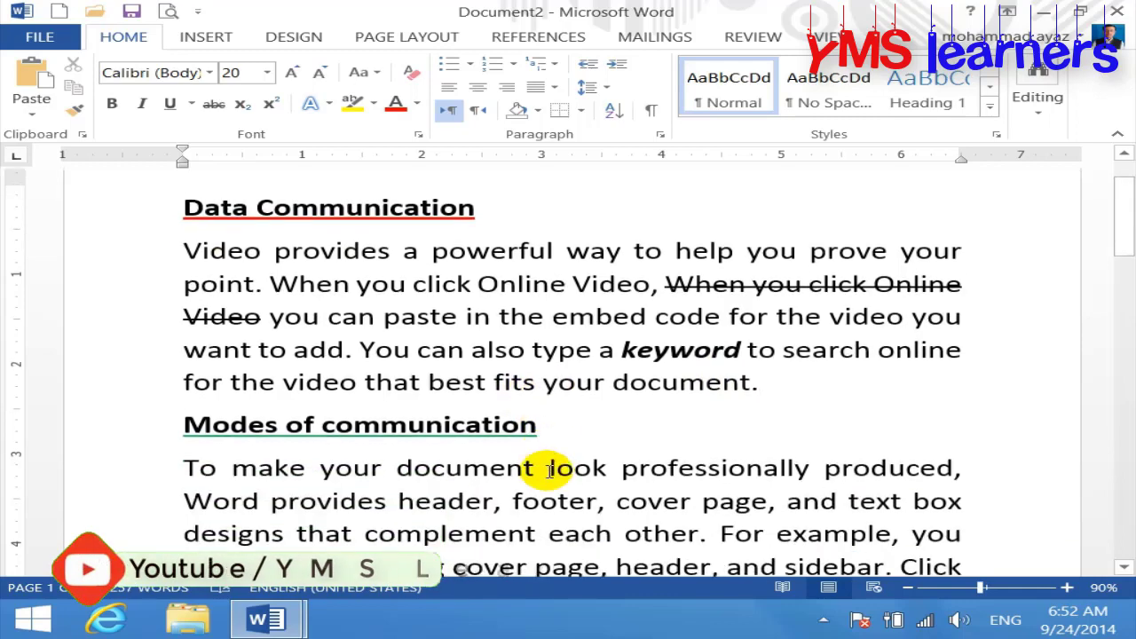
{"action": "scroll", "coordinate": [548, 469], "scroll_direction": "down", "scroll_amount": 3}
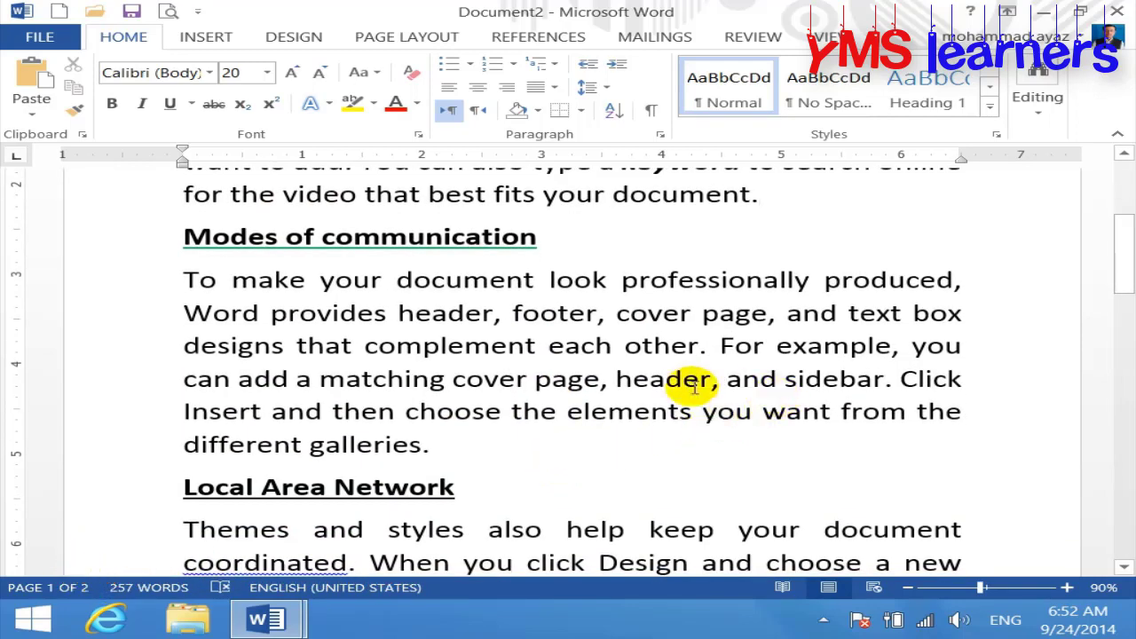
{"action": "double_click", "coordinate": [390, 377]}
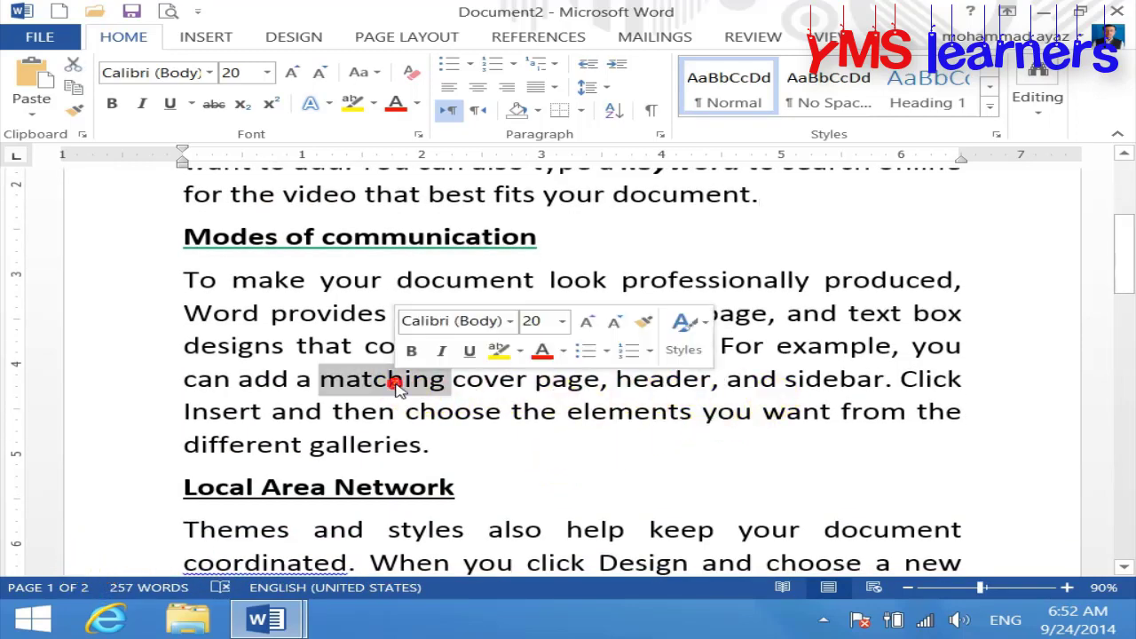
{"action": "left_click", "coordinate": [217, 106]}
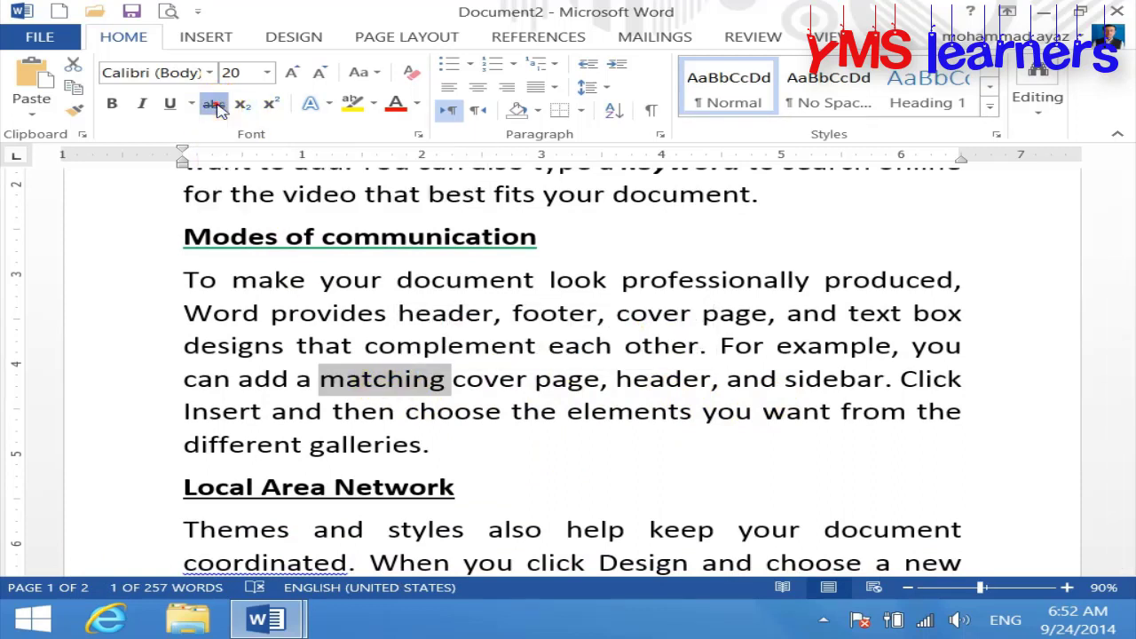
{"action": "left_click", "coordinate": [523, 448]}
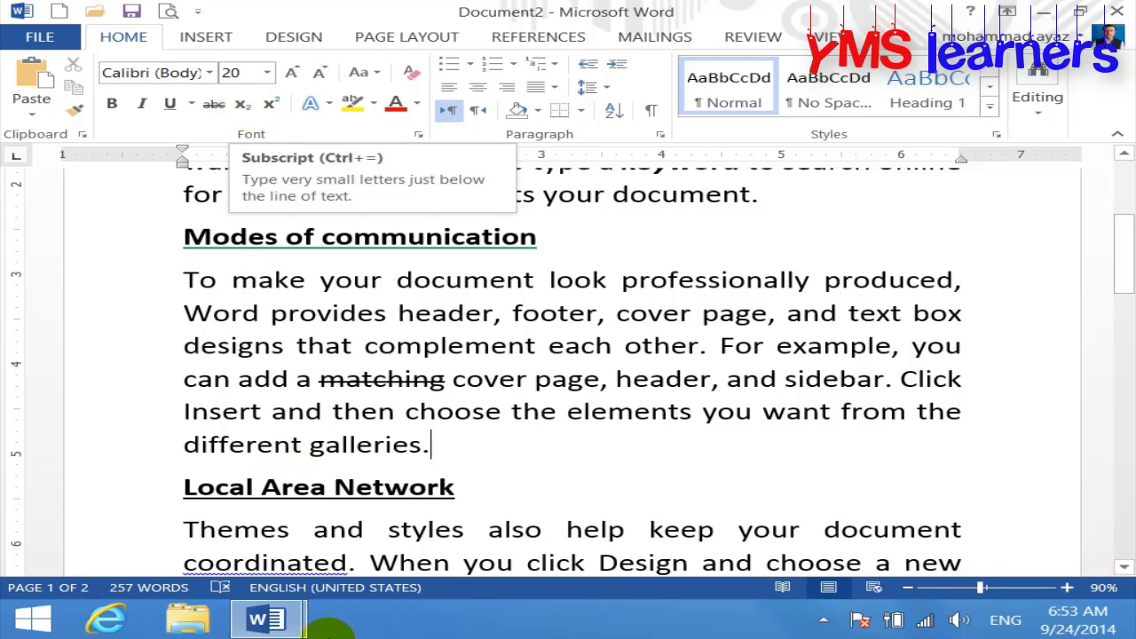
- Switch to Document1 and add the line "Subscript: Ctrl+ =" below the Strikethrough description
{"action": "mouse_move", "coordinate": [271, 618]}
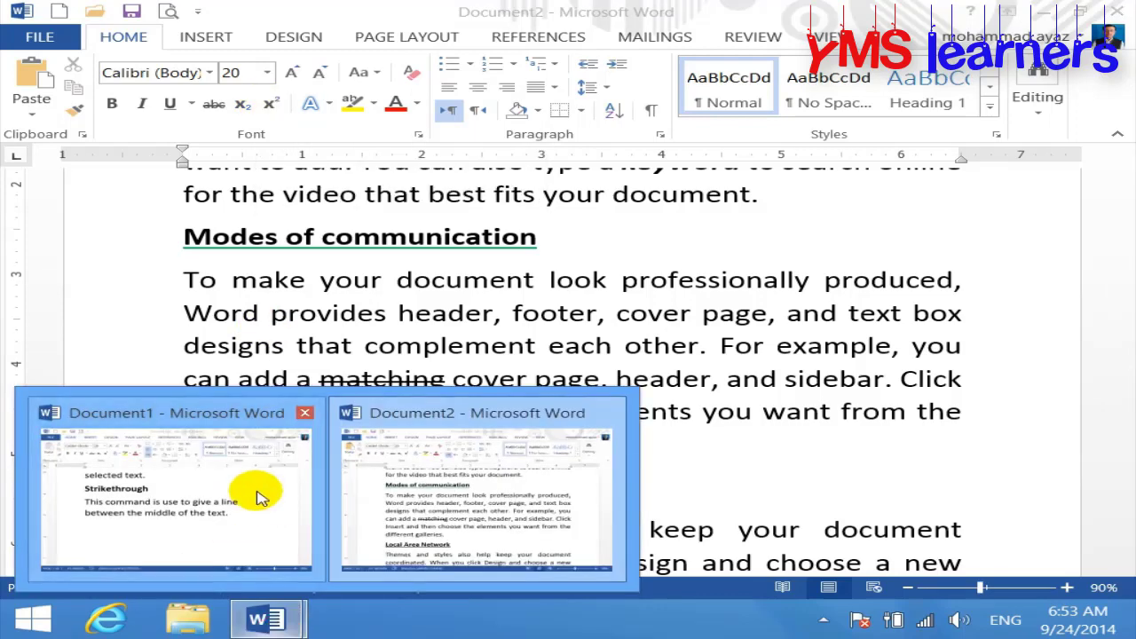
{"action": "left_click", "coordinate": [259, 497]}
{"action": "scroll", "coordinate": [284, 491], "scroll_direction": "down", "scroll_amount": 2}
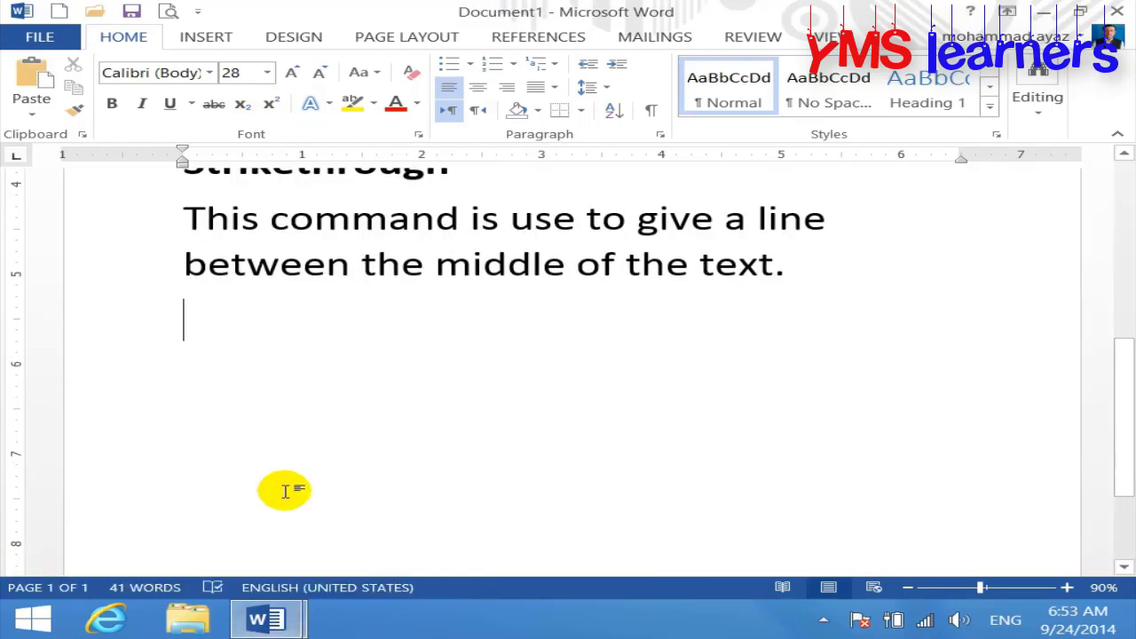
{"action": "type", "text": "subscr"}
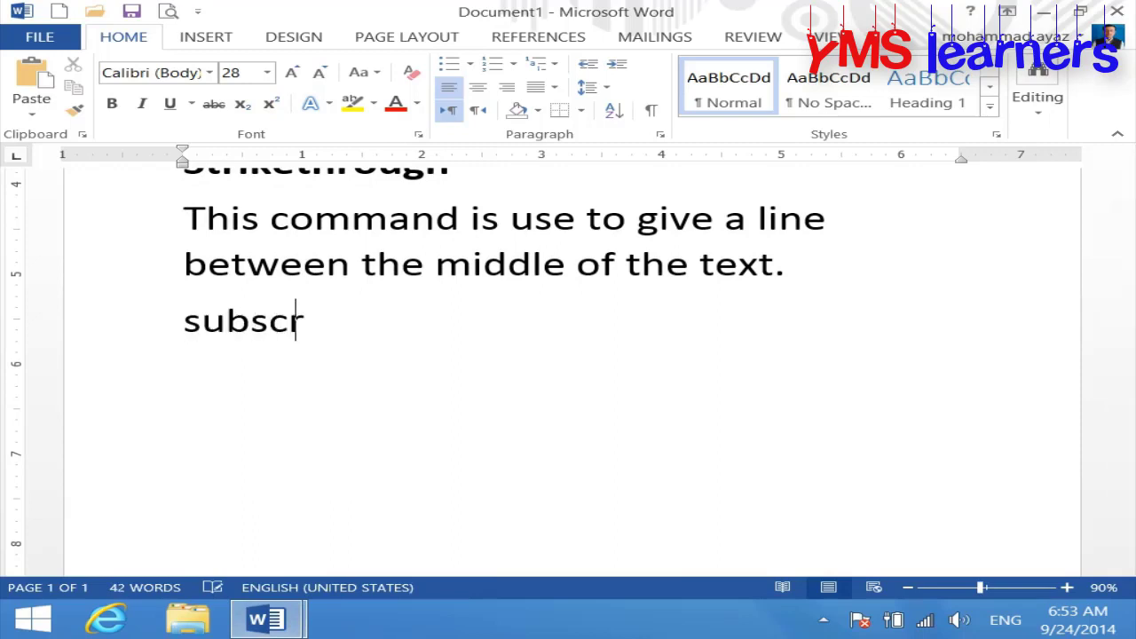
{"action": "type", "text": "ipt: Ctrl+"}
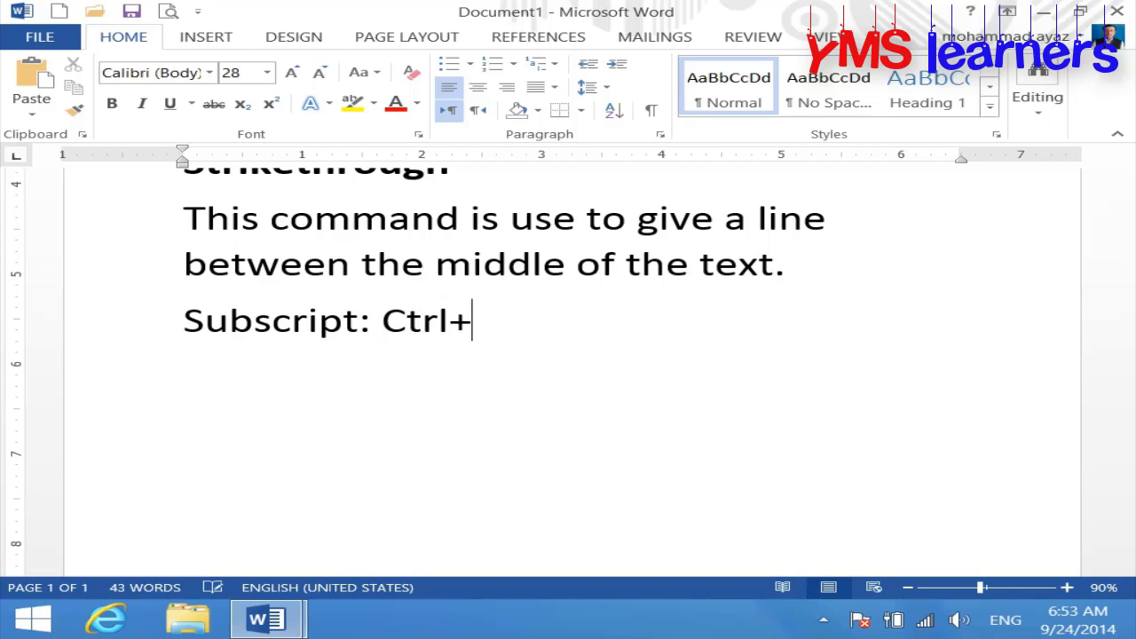
{"action": "type", "text": " ="}
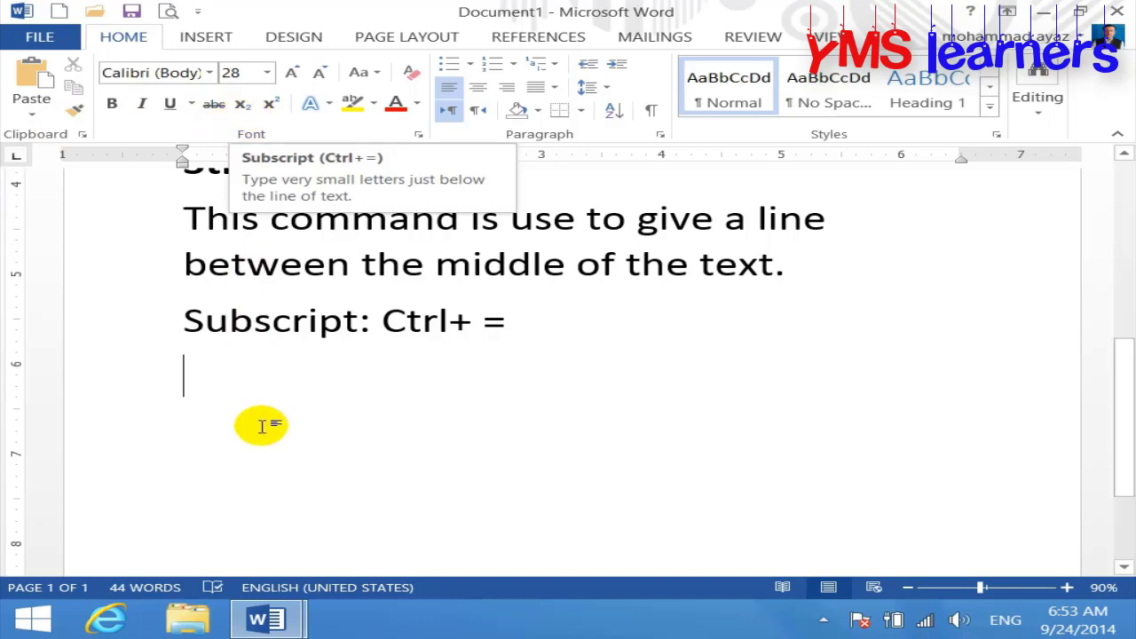
- Write "This command is use to give text or number into lower side of text/ alphabet." under the Subscript line, ending with a new line
{"action": "type", "text": "thisc oma"}
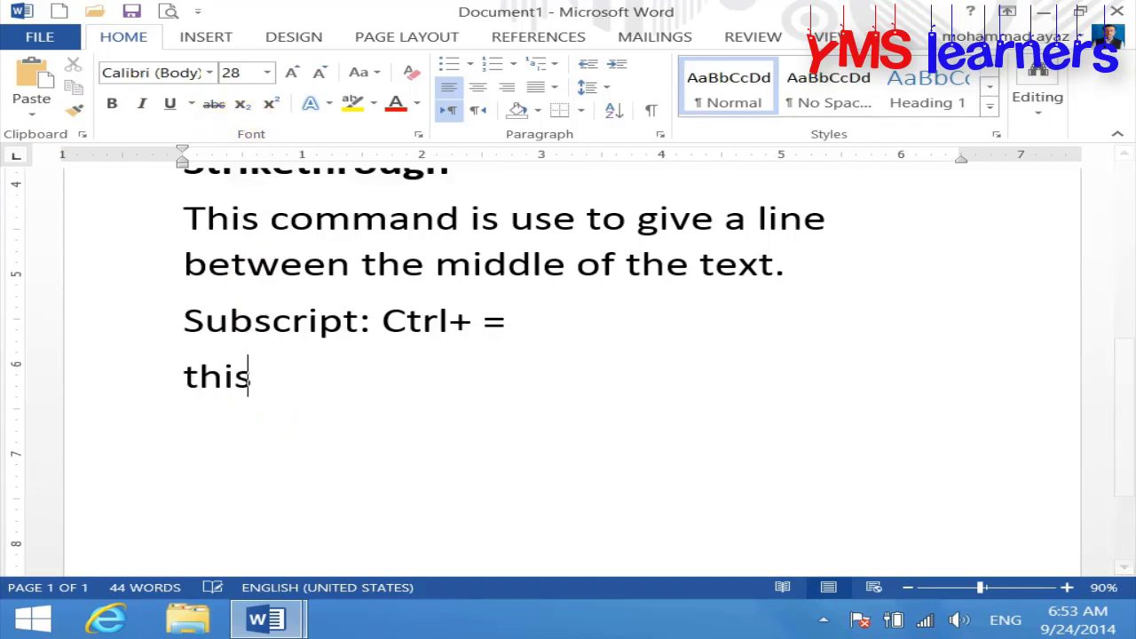
{"action": "key", "text": "BackSpace"}
{"action": "key", "text": "BackSpace"}
{"action": "key", "text": "BackSpace"}
{"action": "key", "text": "BackSpace"}
{"action": "key", "text": "BackSpace"}
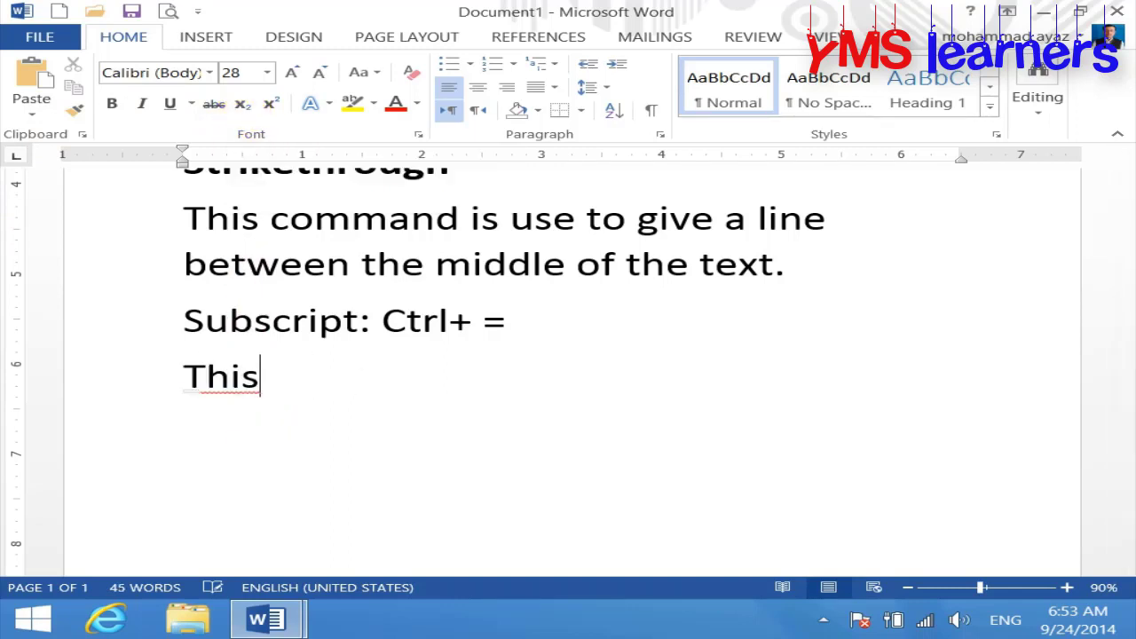
{"action": "type", "text": "commadn"}
{"action": "key", "text": "BackSpace"}
{"action": "key", "text": "BackSpace"}
{"action": "type", "text": "nd is use to"}
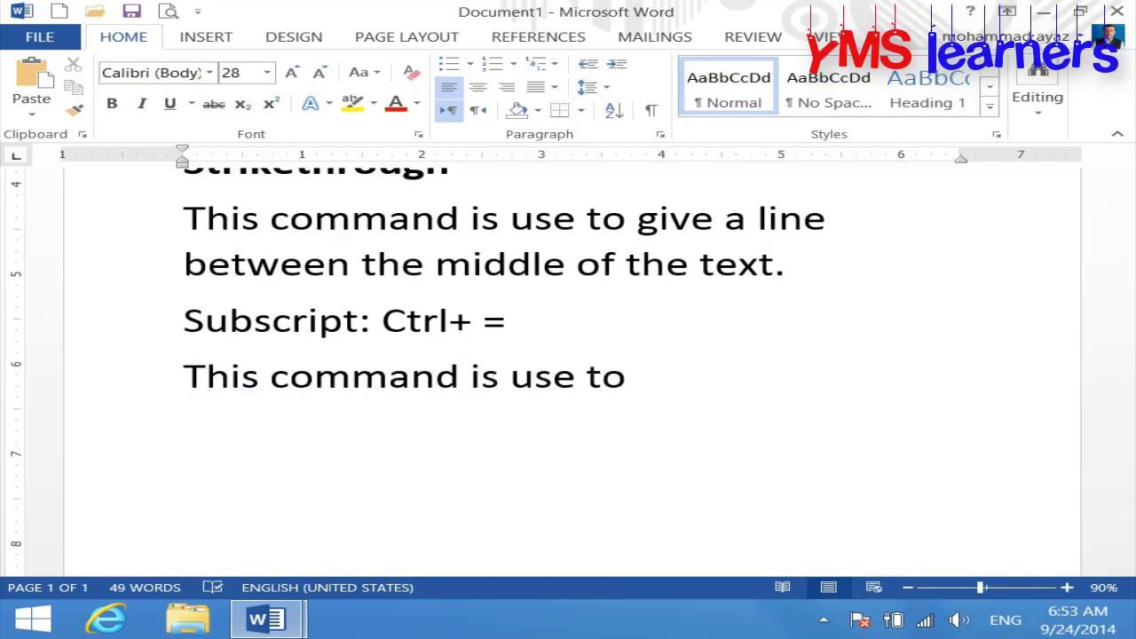
{"action": "type", "text": " give"}
{"action": "key", "text": "BackSpace"}
{"action": "type", "text": "ve"}
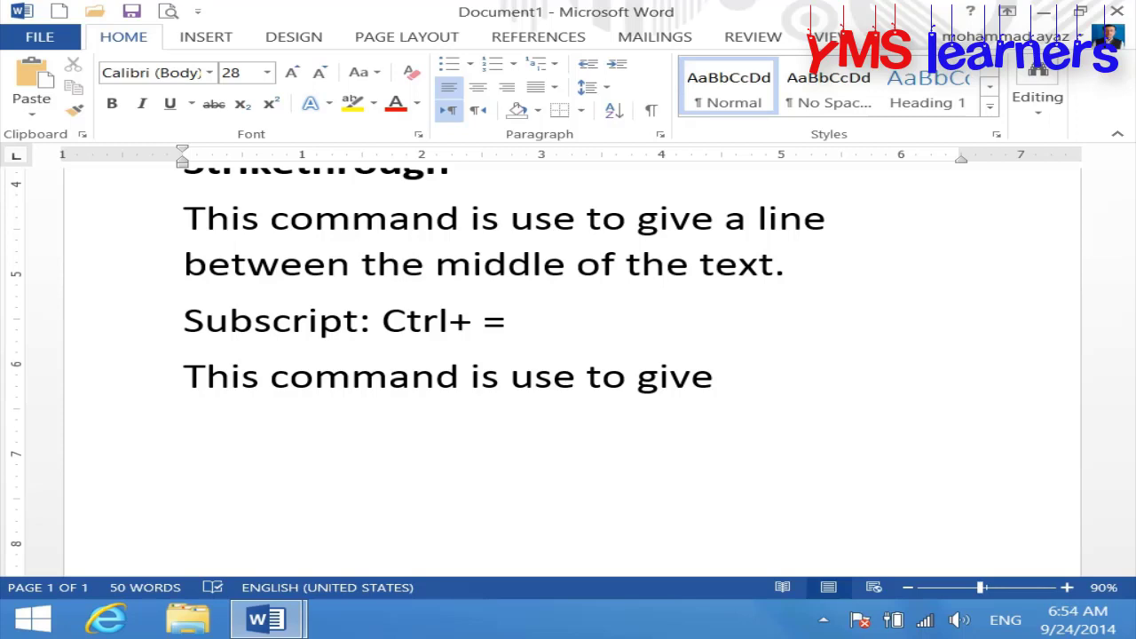
{"action": "type", "text": "text or n"}
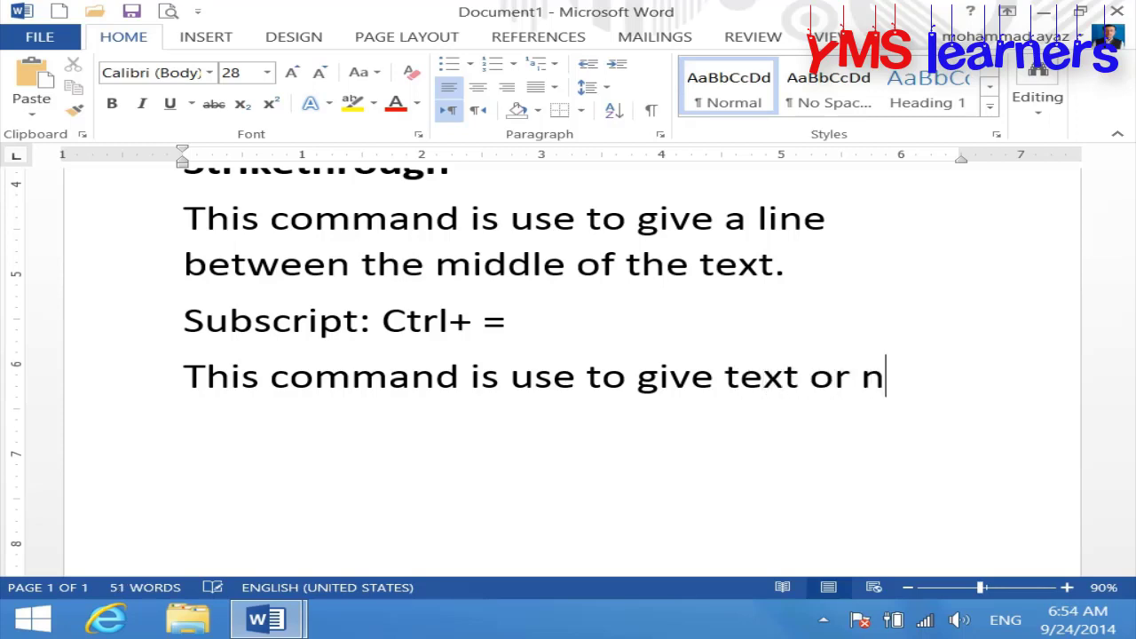
{"action": "type", "text": "umber into "}
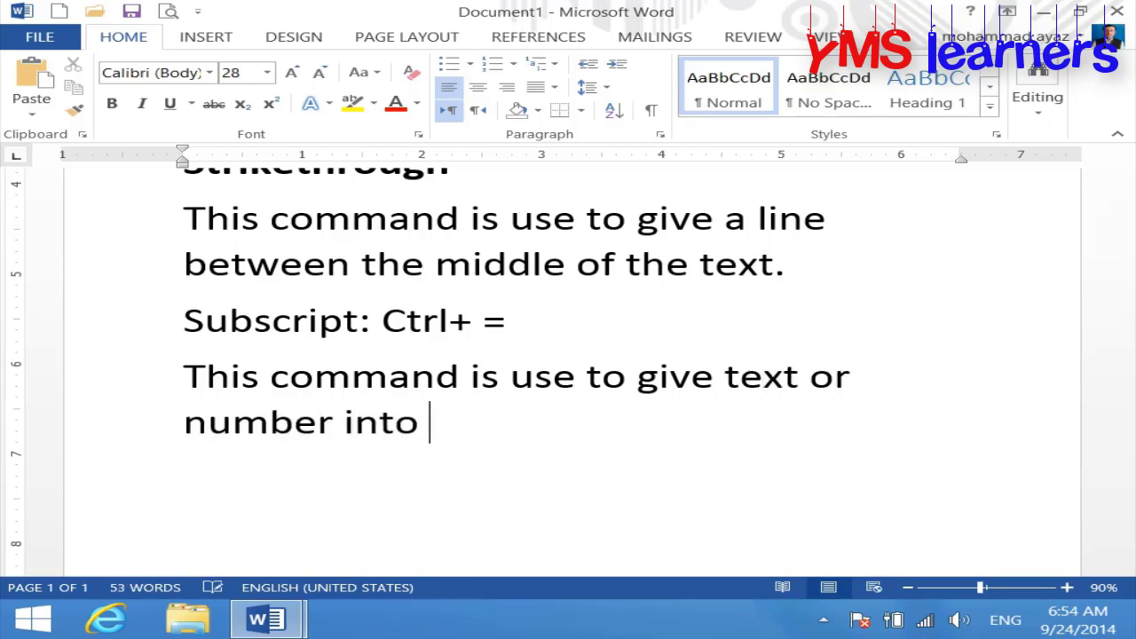
{"action": "type", "text": "lower side"}
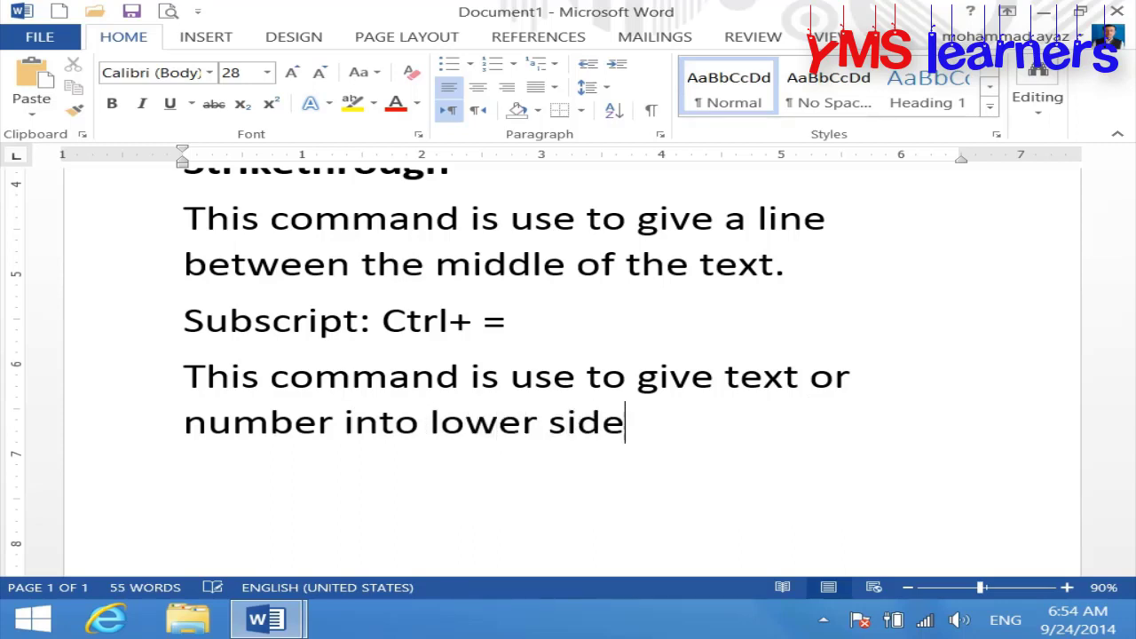
{"action": "type", "text": " of text"}
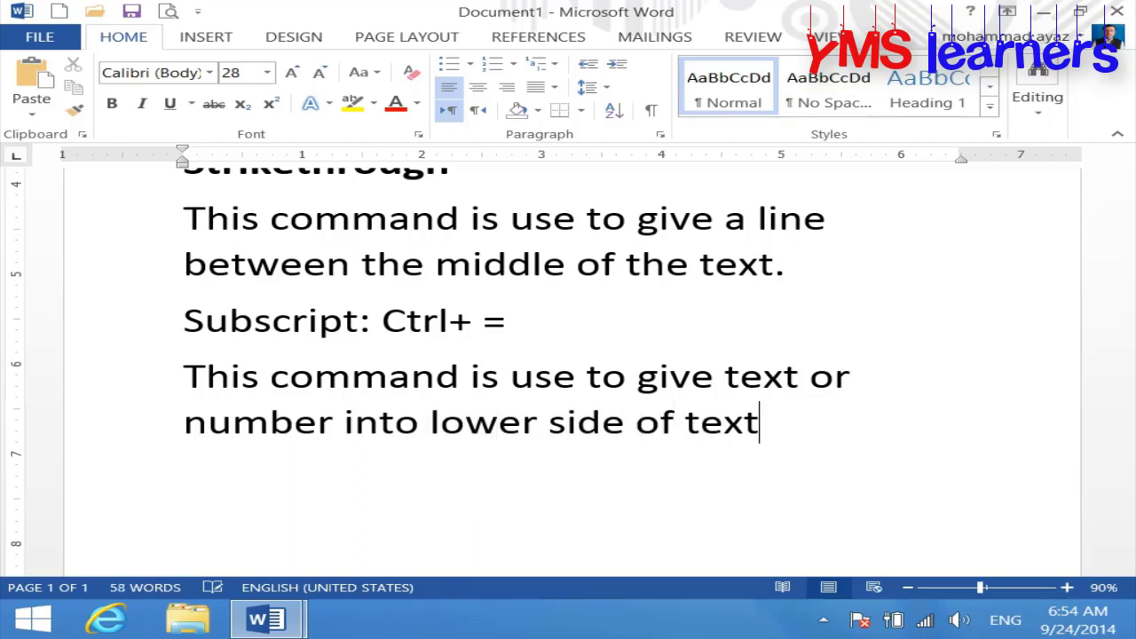
{"action": "type", "text": "/ al"}
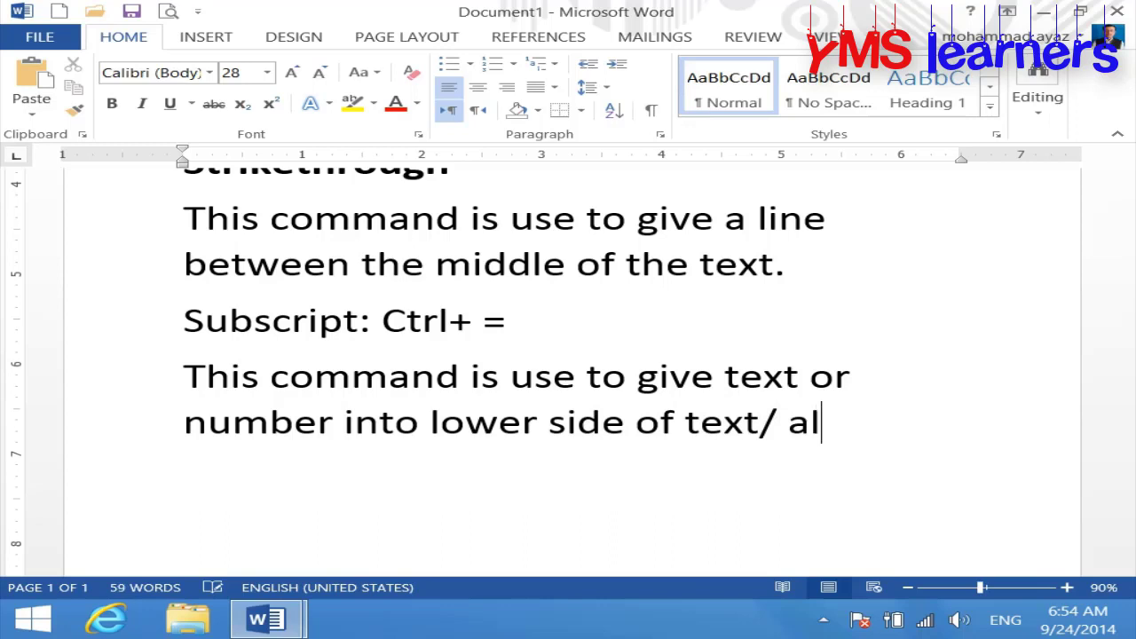
{"action": "type", "text": "phabet"}
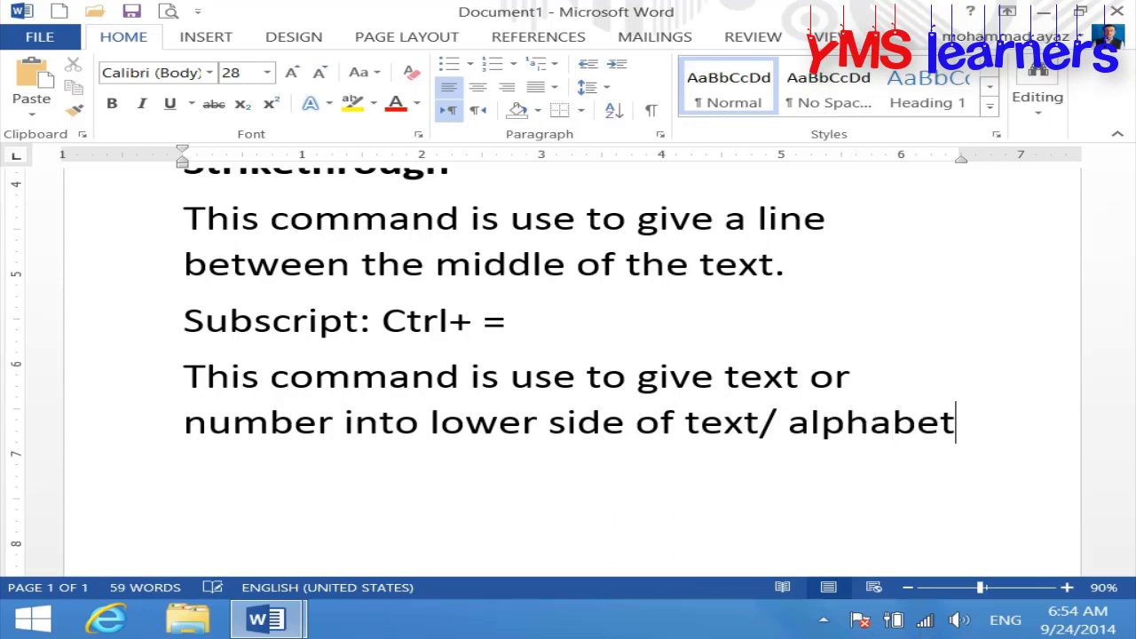
{"action": "type", "text": "ic"}
{"action": "key", "text": "BackSpace"}
{"action": "key", "text": "BackSpace"}
{"action": "key", "text": "BackSpace"}
{"action": "type", "text": "t."}
{"action": "key", "text": "Return"}
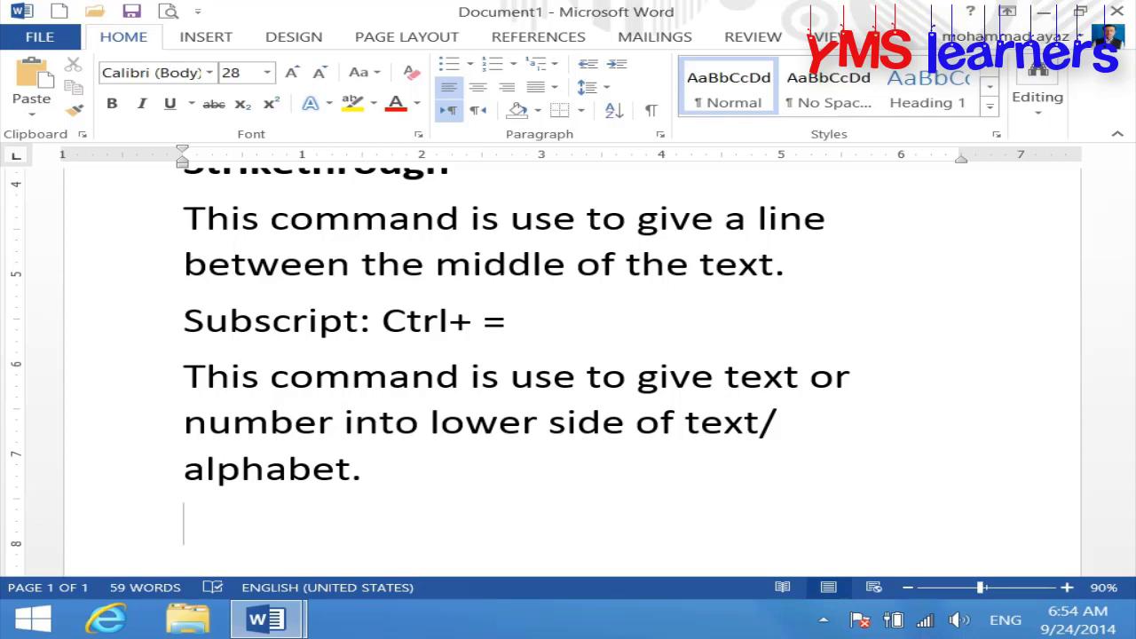
- Add the line "SuperScript: Ctrl+ Shift+ =" below the subscript description and correct its first word to the suggested spelling "Superscript"
{"action": "scroll", "coordinate": [259, 444], "scroll_direction": "down", "scroll_amount": 2}
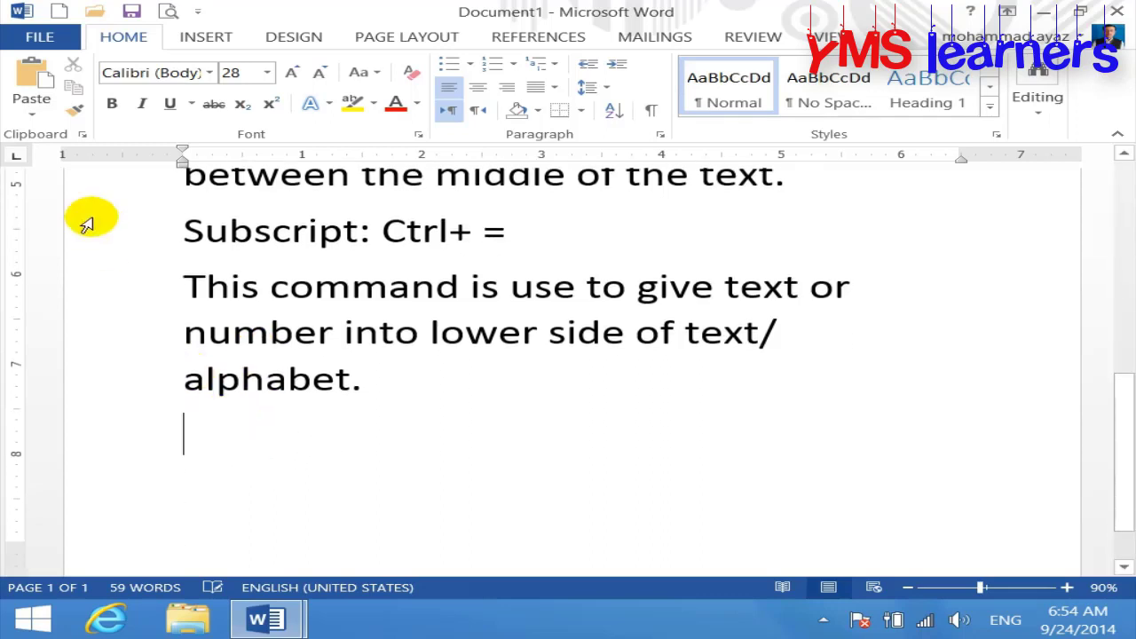
{"action": "type", "text": "Super"}
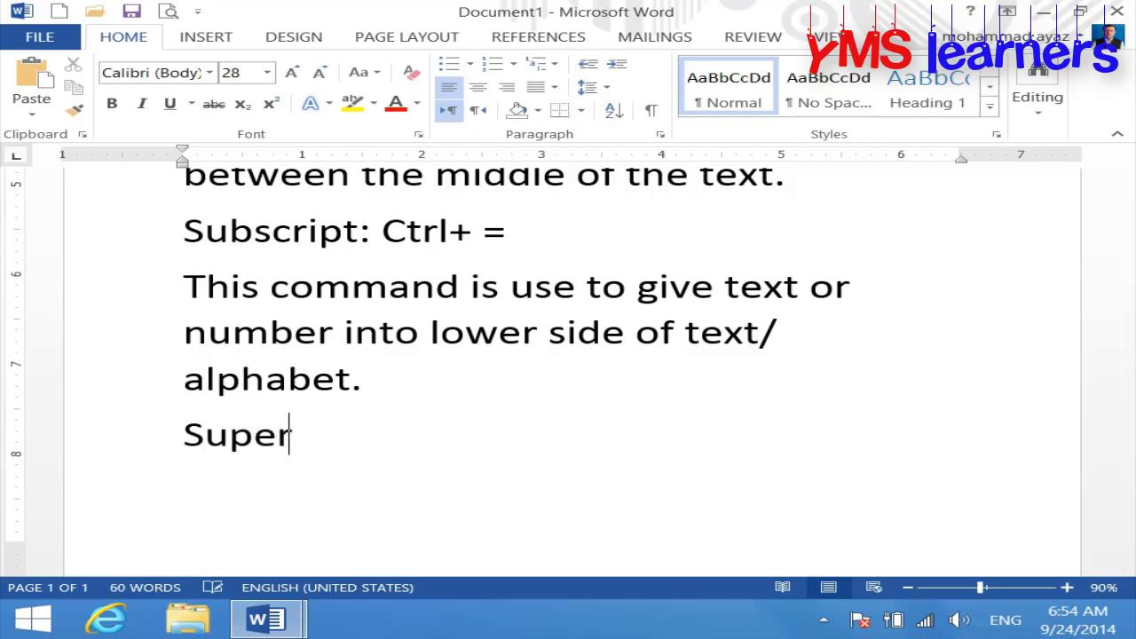
{"action": "type", "text": "Script"}
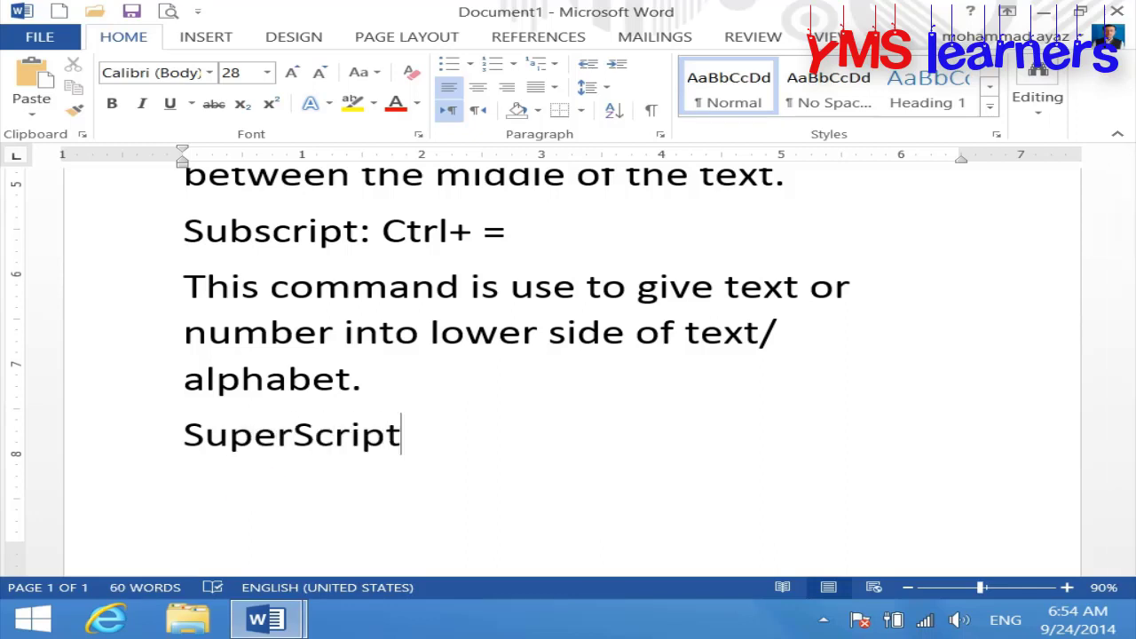
{"action": "type", "text": "\""}
{"action": "key", "text": "BackSpace"}
{"action": "type", "text": ": Ctrl+"}
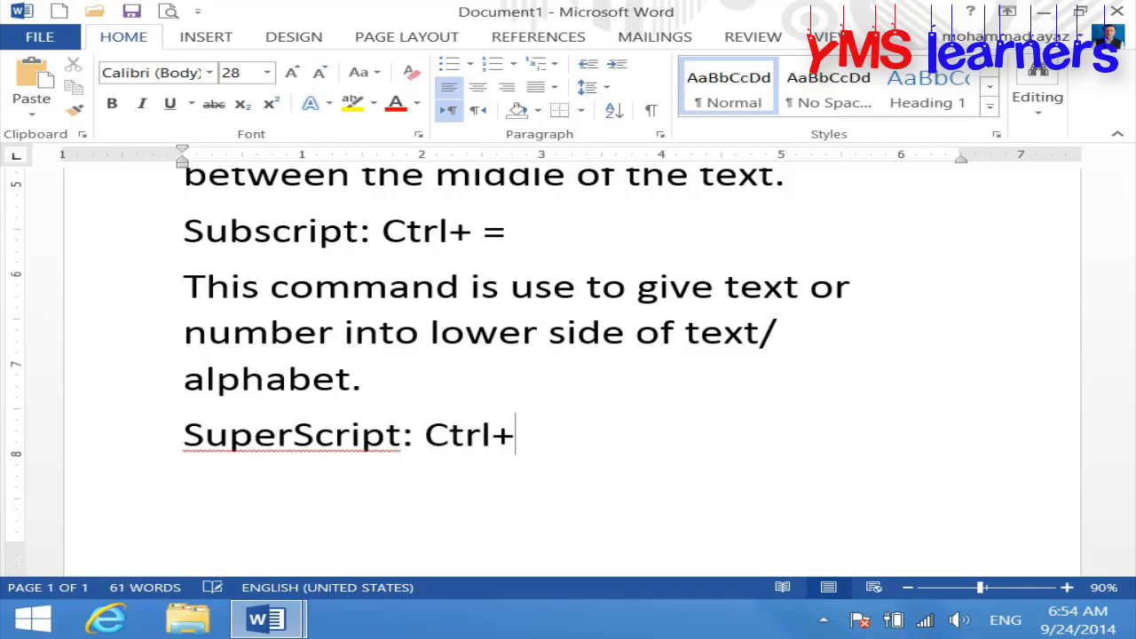
{"action": "type", "text": " Shit"}
{"action": "key", "text": "BackSpace"}
{"action": "type", "text": "rf"}
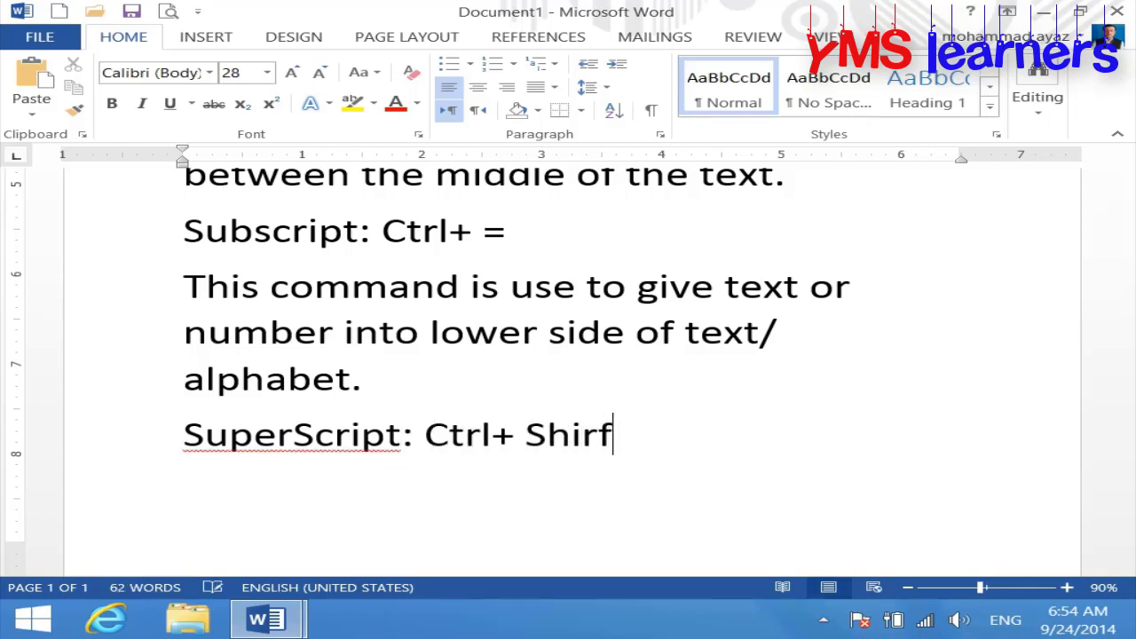
{"action": "key", "text": "BackSpace"}
{"action": "key", "text": "BackSpace"}
{"action": "type", "text": "ft+ "}
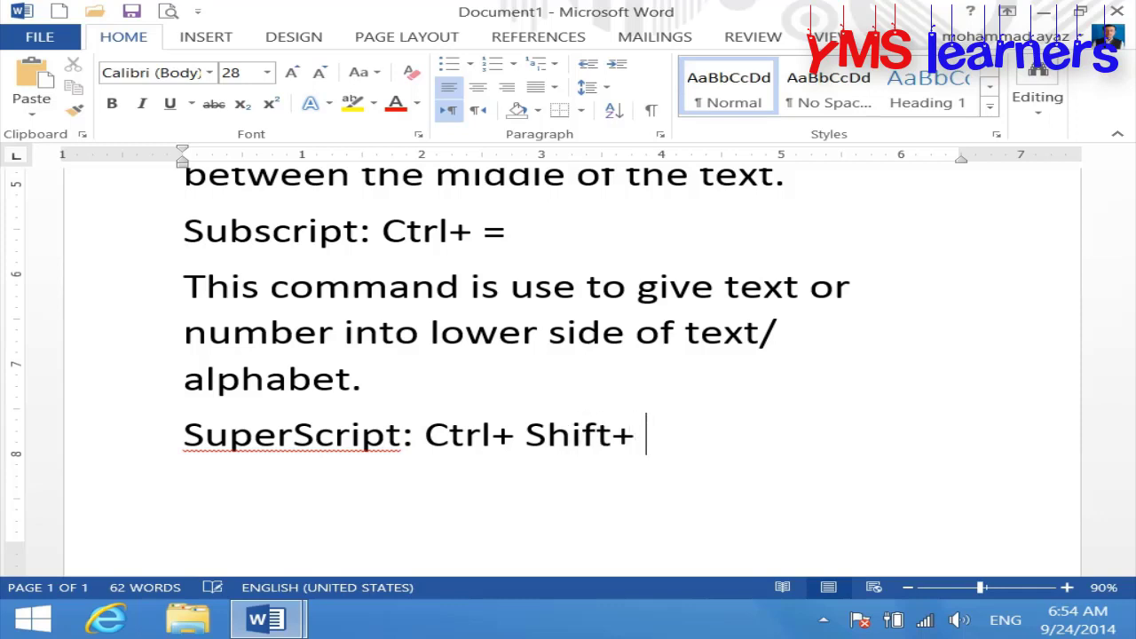
{"action": "type", "text": "="}
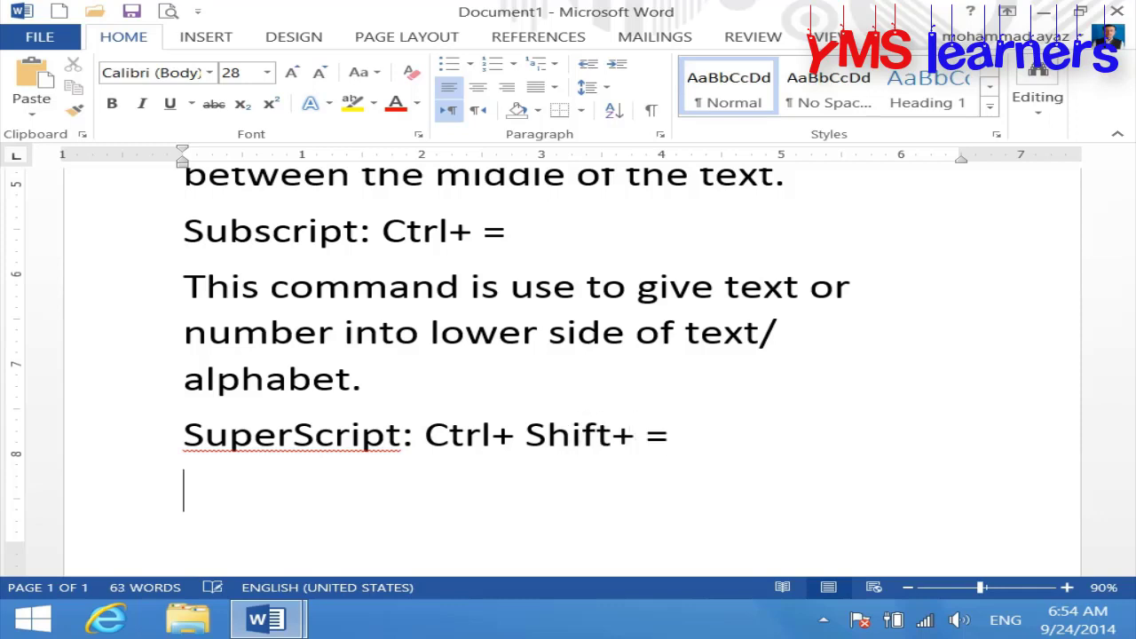
{"action": "right_click", "coordinate": [277, 436]}
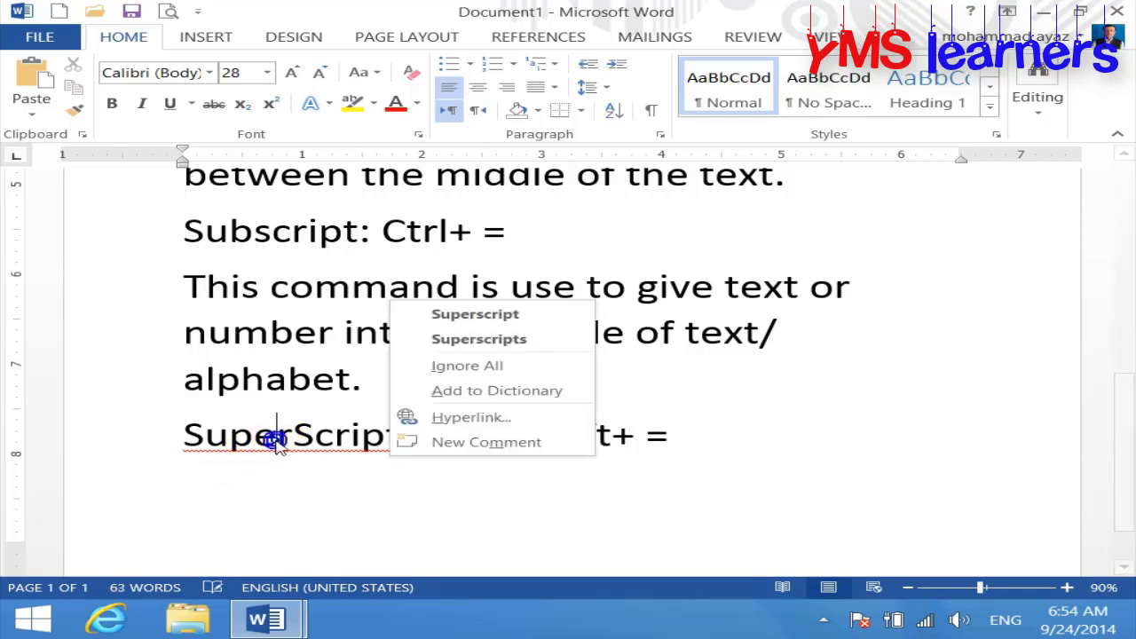
{"action": "left_click", "coordinate": [508, 318]}
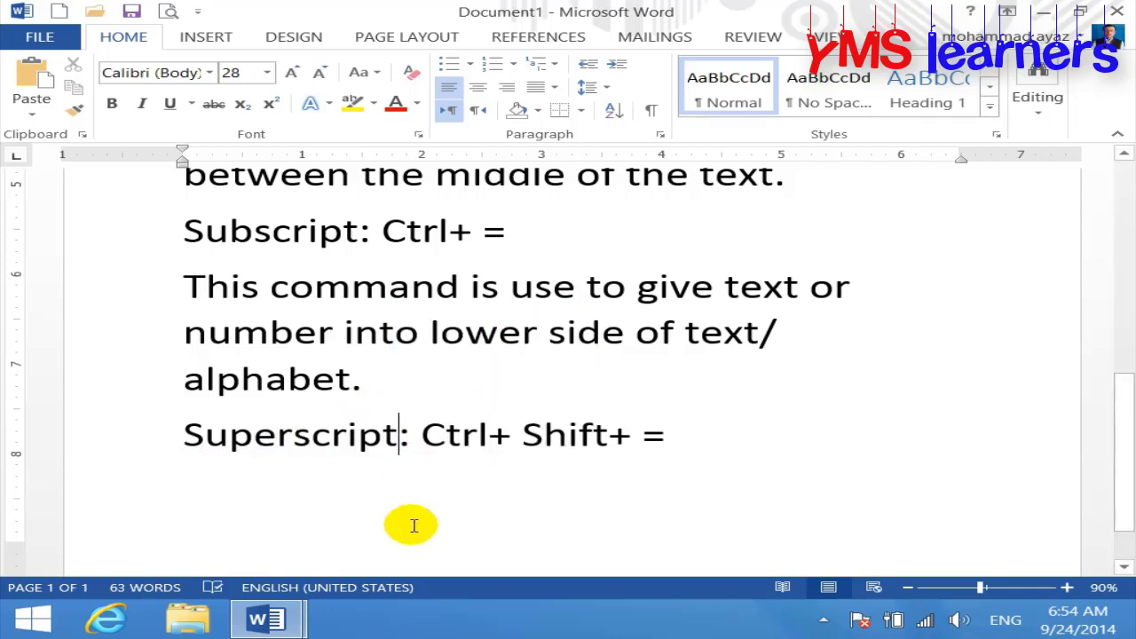
- Write the description "Above of the selected text," on a new line under the Superscript line
{"action": "left_click", "coordinate": [735, 442]}
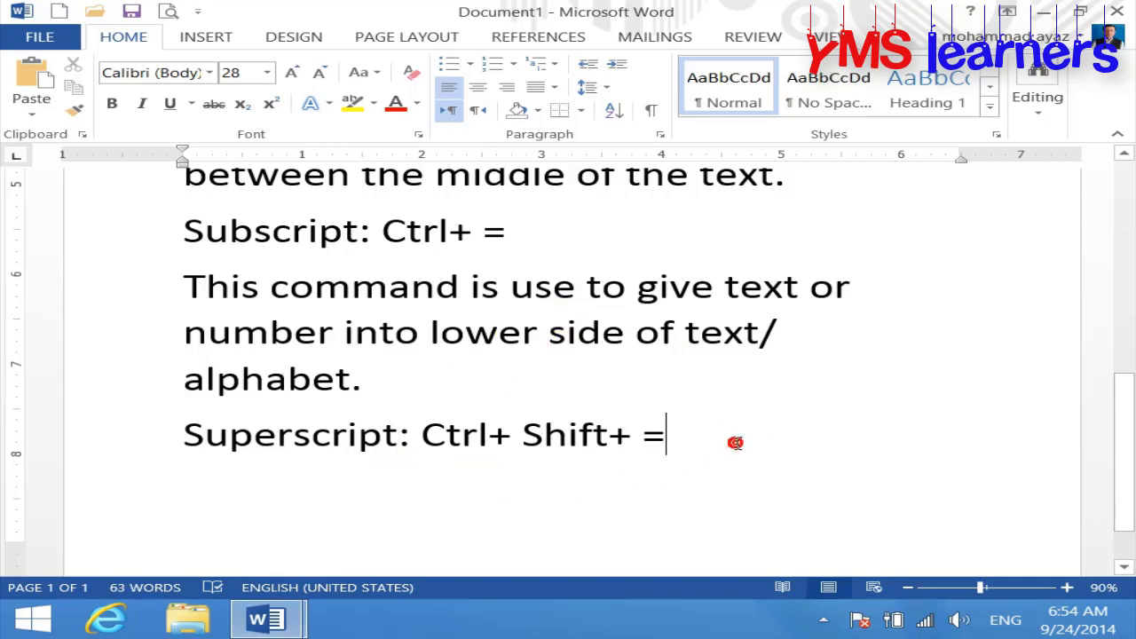
{"action": "key", "text": "Return"}
{"action": "type", "text": "Abou"}
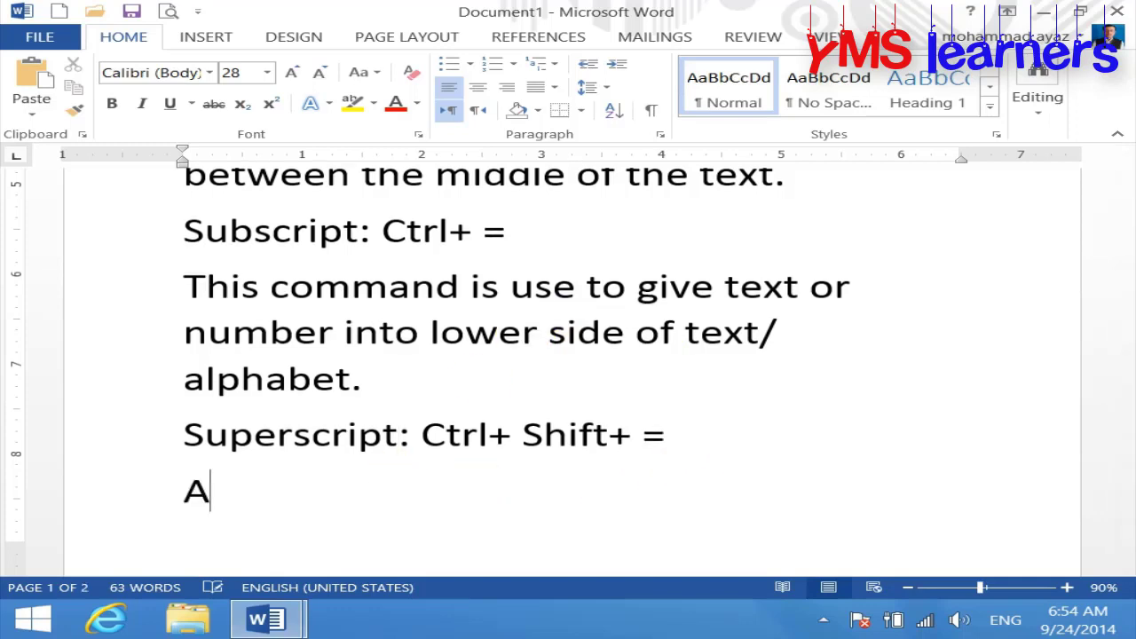
{"action": "key", "text": "BackSpace"}
{"action": "key", "text": "BackSpace"}
{"action": "type", "text": "ve"}
{"action": "key", "text": "BackSpace"}
{"action": "key", "text": "BackSpace"}
{"action": "type", "text": "ove of"}
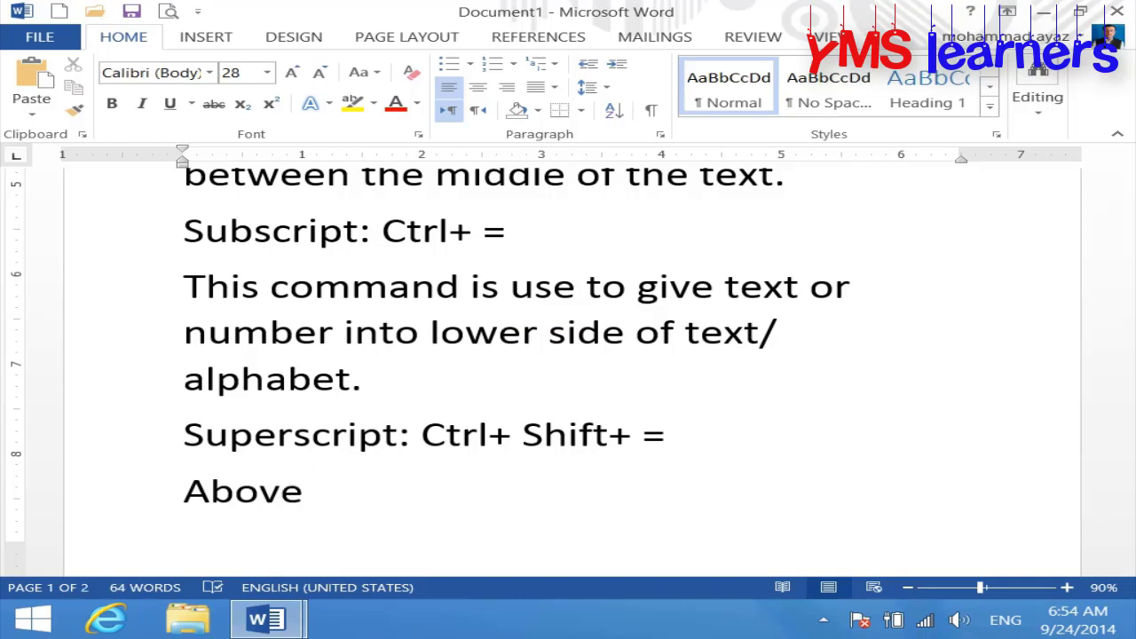
{"action": "type", "text": " the s"}
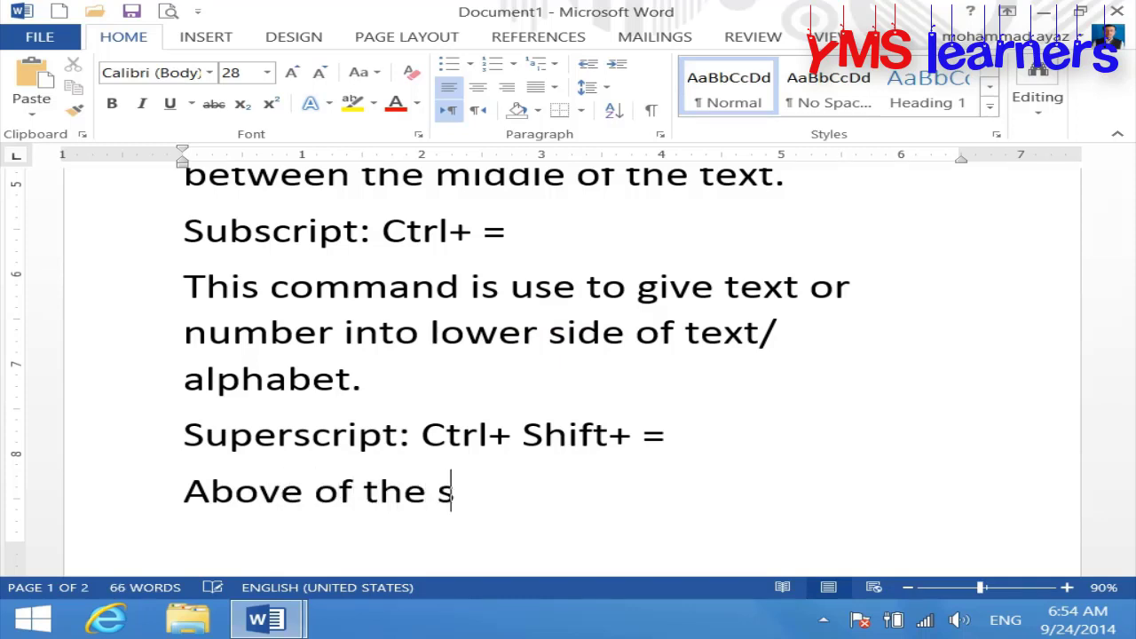
{"action": "type", "text": "elected te"}
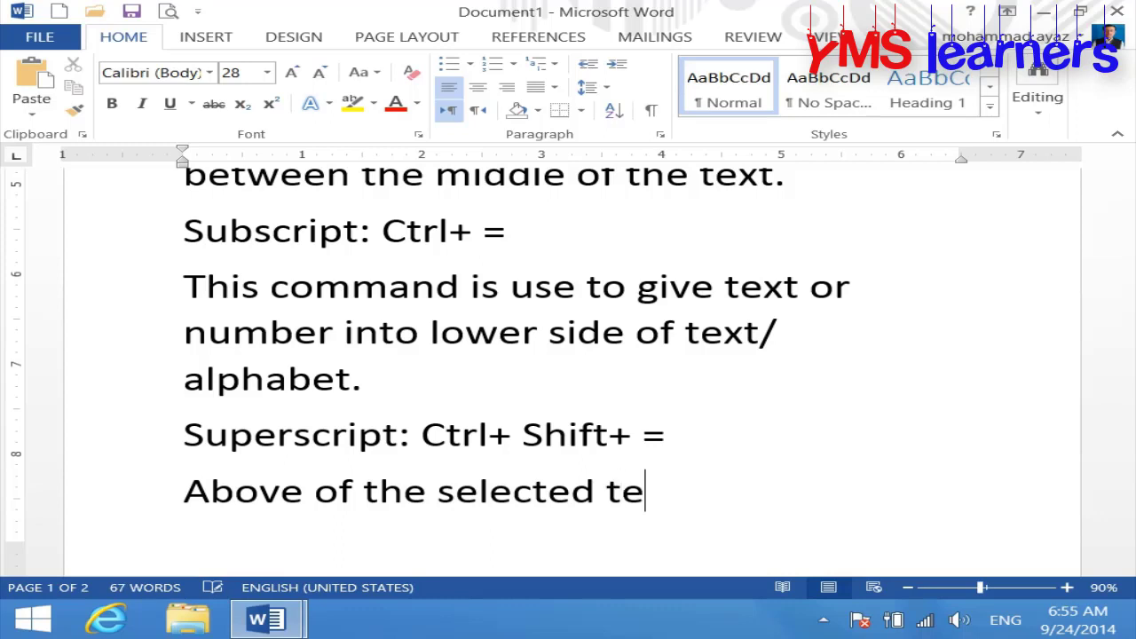
{"action": "type", "text": "xt,"}
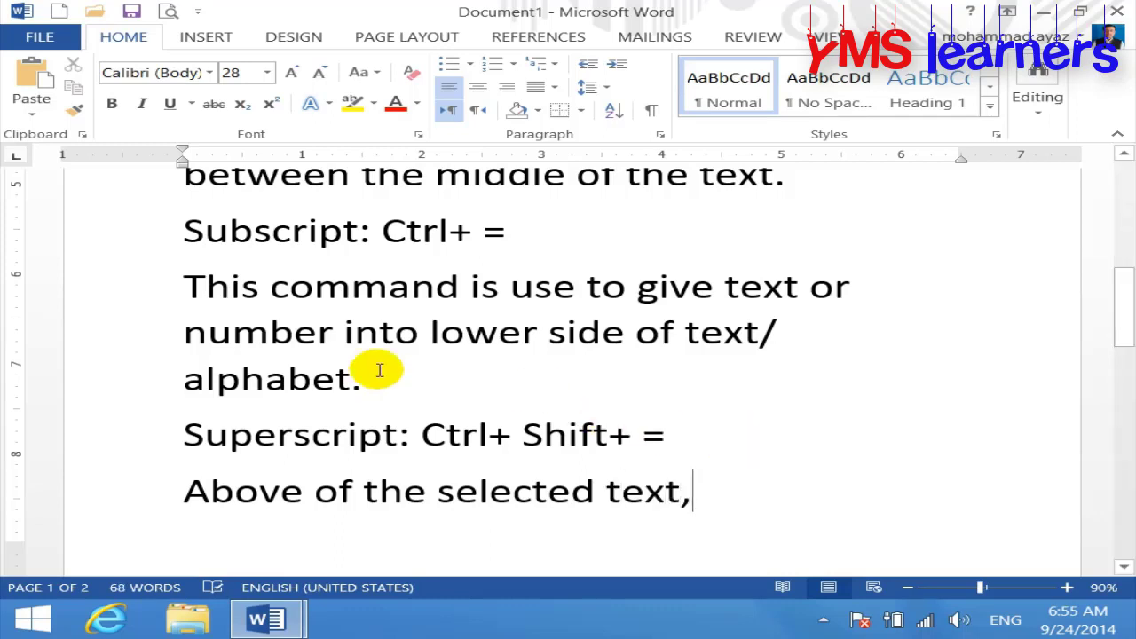
- Switch to Document2 and delete all of its text
{"action": "scroll", "coordinate": [373, 324], "scroll_direction": "down", "scroll_amount": 1}
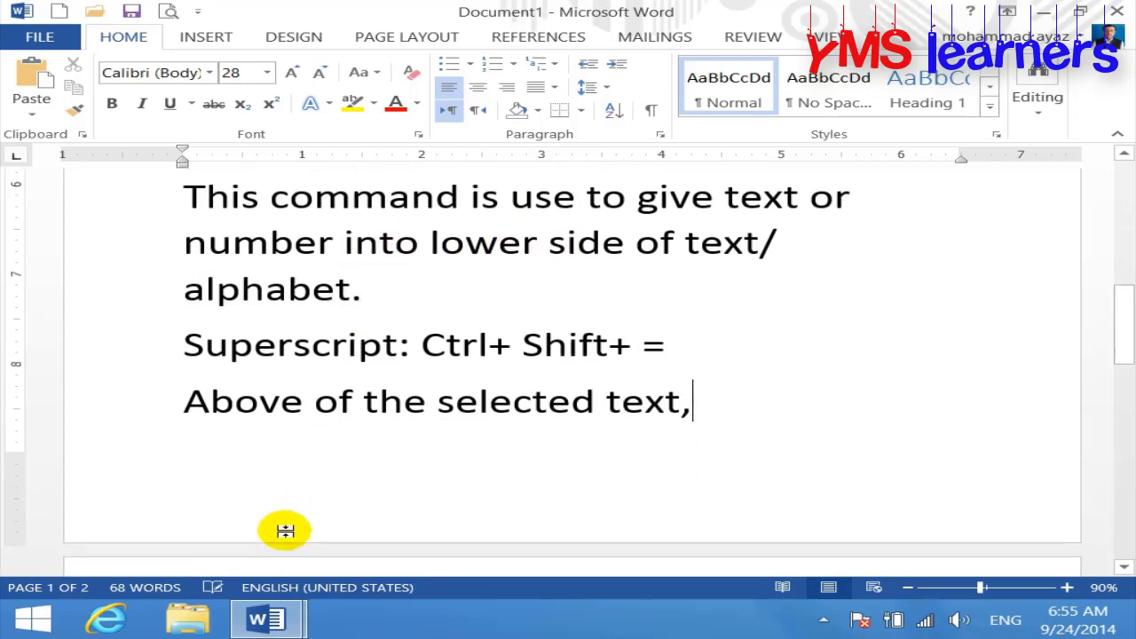
{"action": "mouse_move", "coordinate": [267, 620]}
{"action": "left_click", "coordinate": [346, 508]}
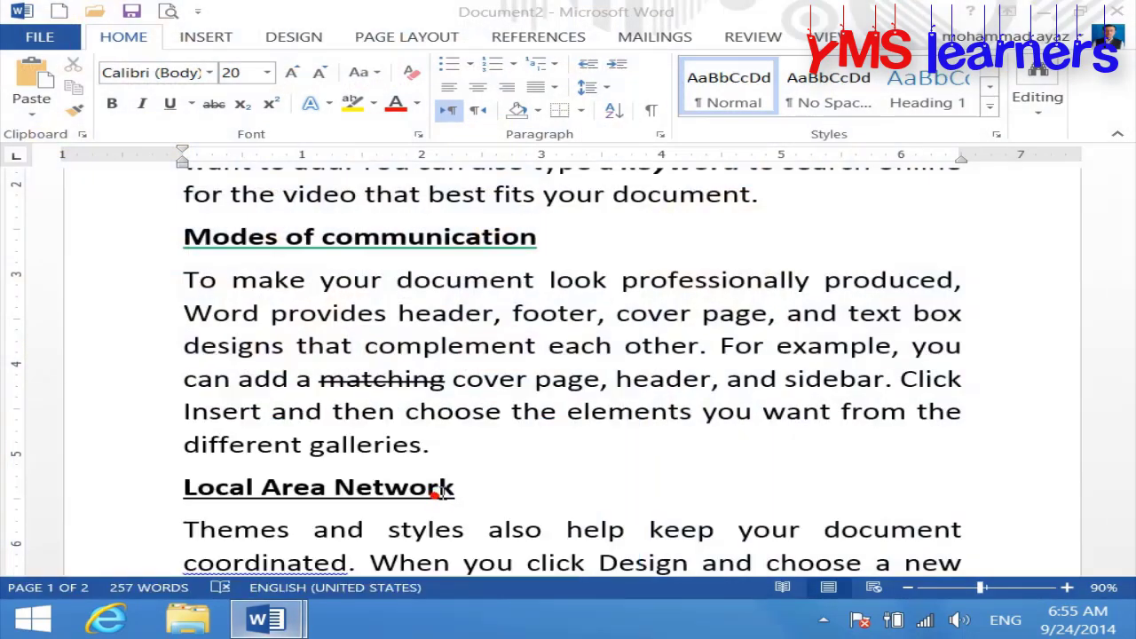
{"action": "key", "text": "ctrl+a"}
{"action": "key", "text": "Delete"}
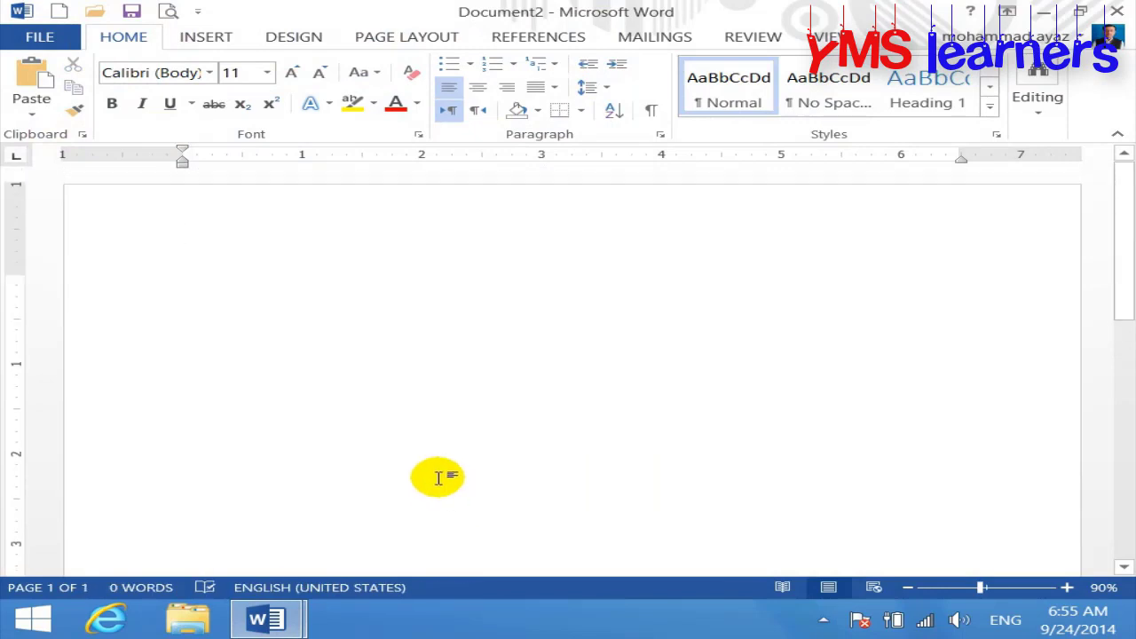
- Set the font size to 32 and write the heading "Subscript:" on the first line, ending with a new line
{"action": "key", "text": "ctrl+bracketright"}
{"action": "key", "text": "ctrl+bracketright"}
{"action": "key", "text": "ctrl+bracketright"}
{"action": "key", "text": "ctrl+bracketright"}
{"action": "key", "text": "ctrl+bracketright"}
{"action": "key", "text": "ctrl+bracketright"}
{"action": "key", "text": "ctrl+bracketright"}
{"action": "key", "text": "ctrl+bracketright"}
{"action": "key", "text": "ctrl+bracketright"}
{"action": "key", "text": "ctrl+bracketright"}
{"action": "key", "text": "ctrl+bracketright"}
{"action": "key", "text": "ctrl+bracketright"}
{"action": "key", "text": "ctrl+bracketright"}
{"action": "key", "text": "ctrl+bracketright"}
{"action": "key", "text": "ctrl+bracketright"}
{"action": "key", "text": "ctrl+bracketright"}
{"action": "key", "text": "ctrl+bracketright"}
{"action": "key", "text": "ctrl+bracketright"}
{"action": "key", "text": "ctrl+bracketright"}
{"action": "key", "text": "ctrl+bracketright"}
{"action": "type", "text": "s"}
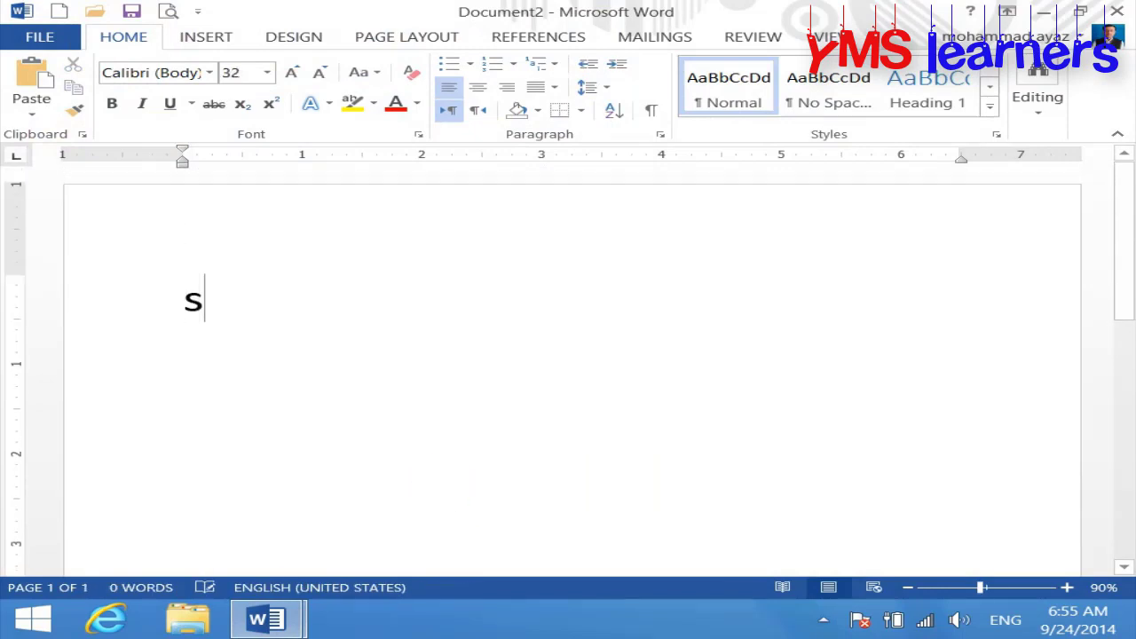
{"action": "type", "text": "ubsr"}
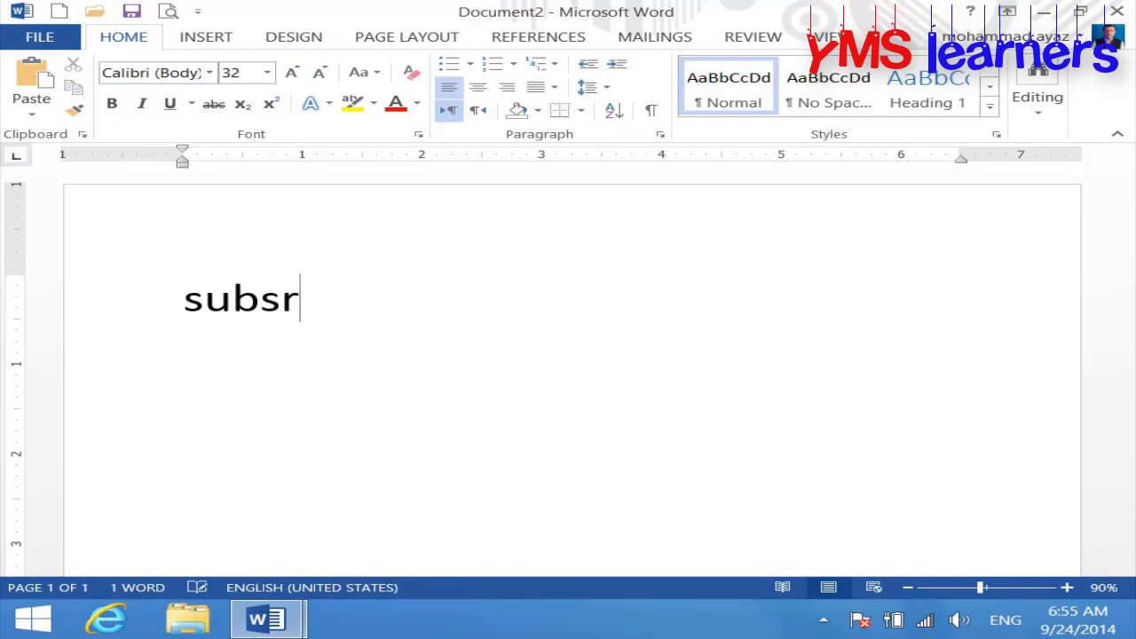
{"action": "key", "text": "BackSpace"}
{"action": "type", "text": "cript:"}
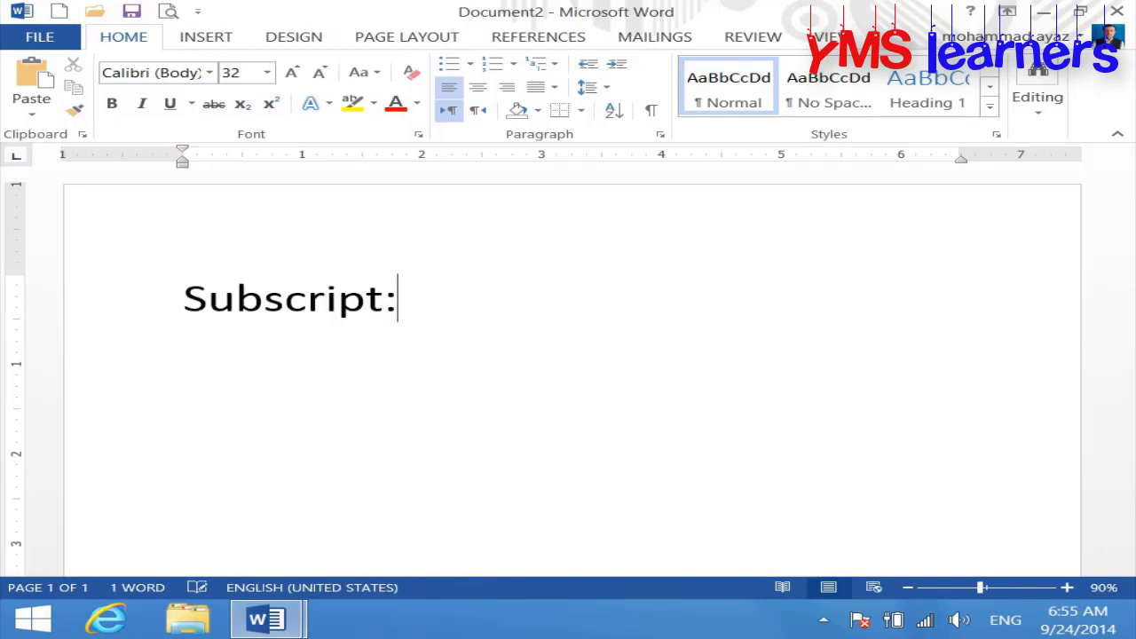
{"action": "key", "text": "Return"}
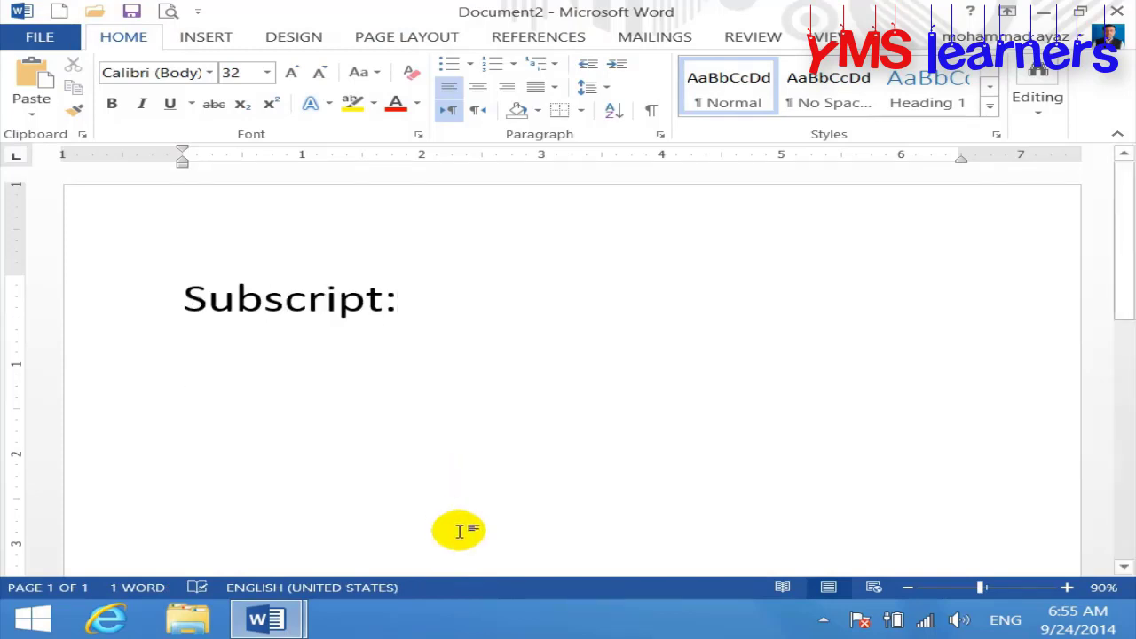
- Write "Water formula: H2O" on the line below the Subscript heading
{"action": "type", "text": "wate"}
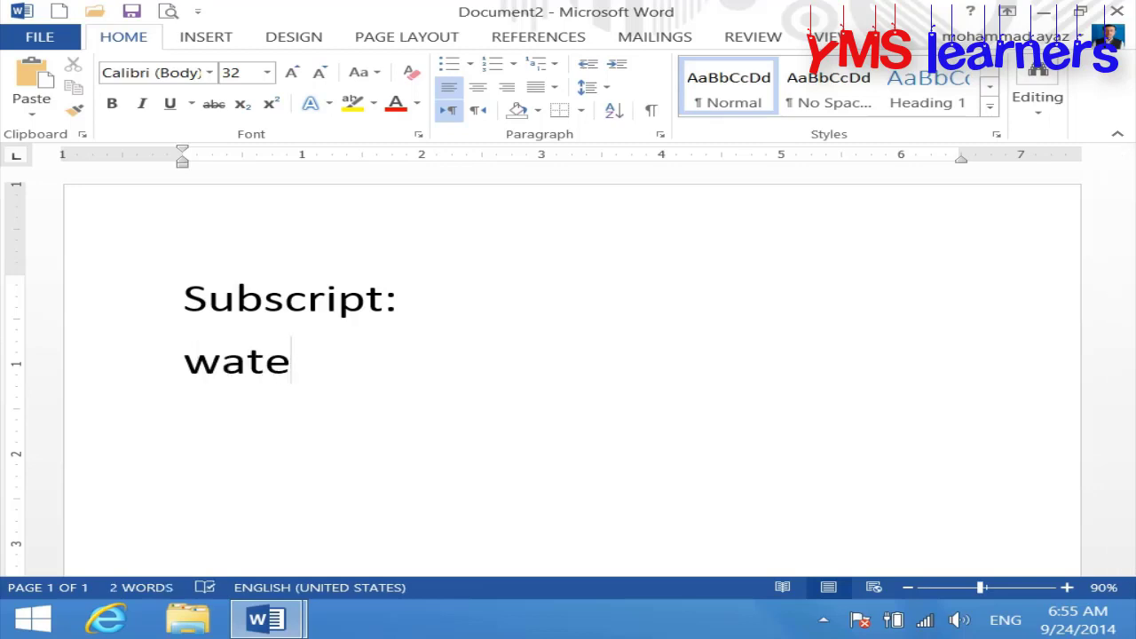
{"action": "type", "text": "r formu"}
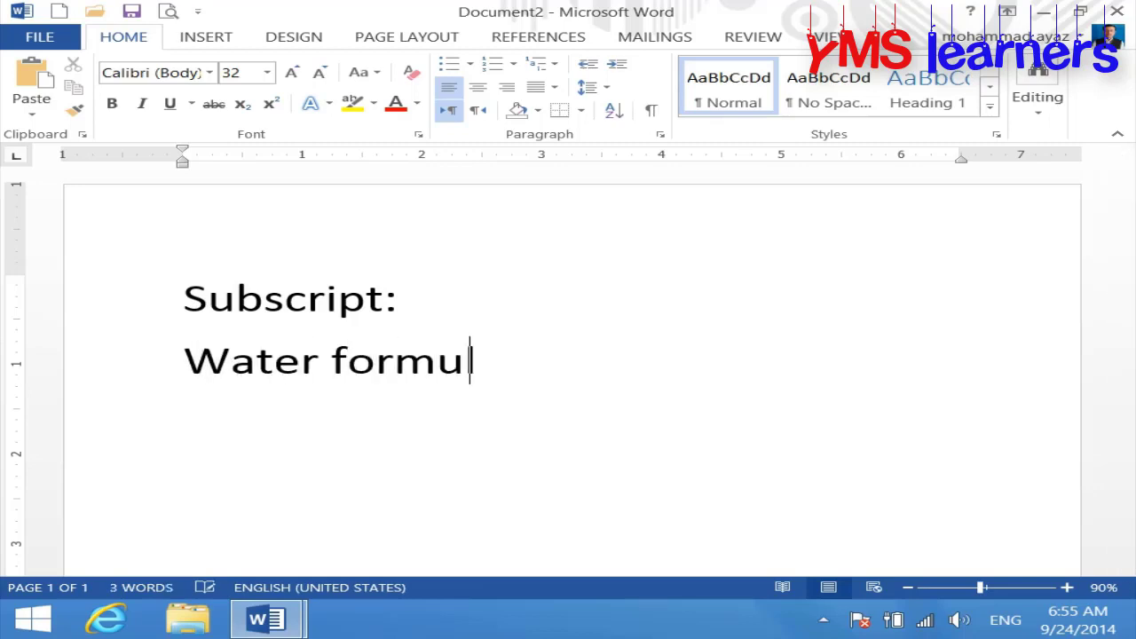
{"action": "type", "text": "la: H2"}
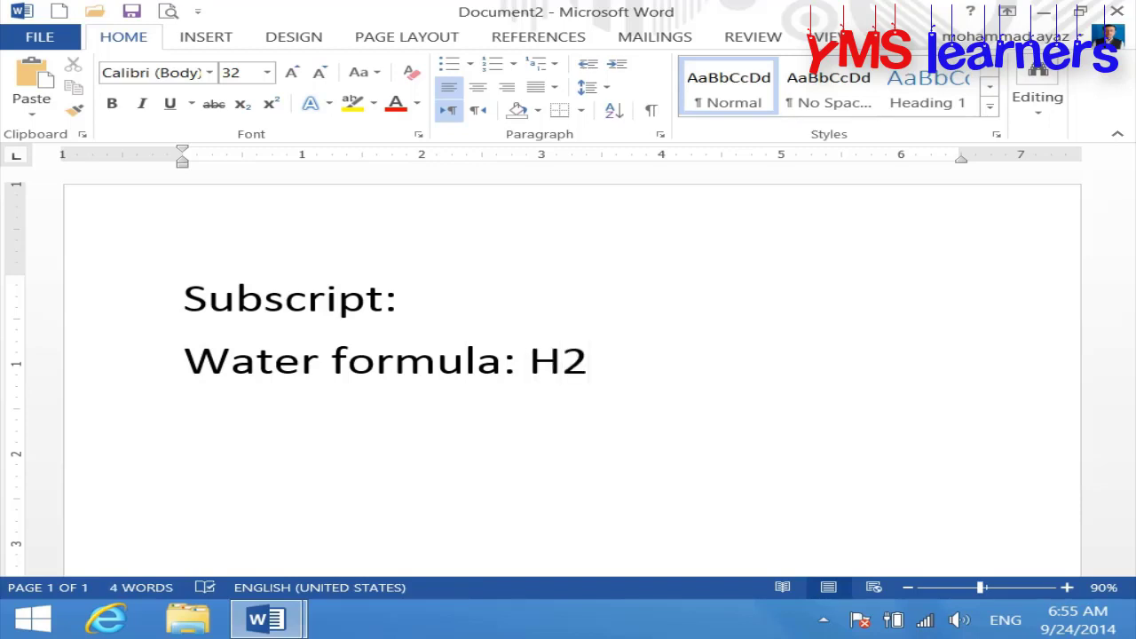
{"action": "type", "text": "O"}
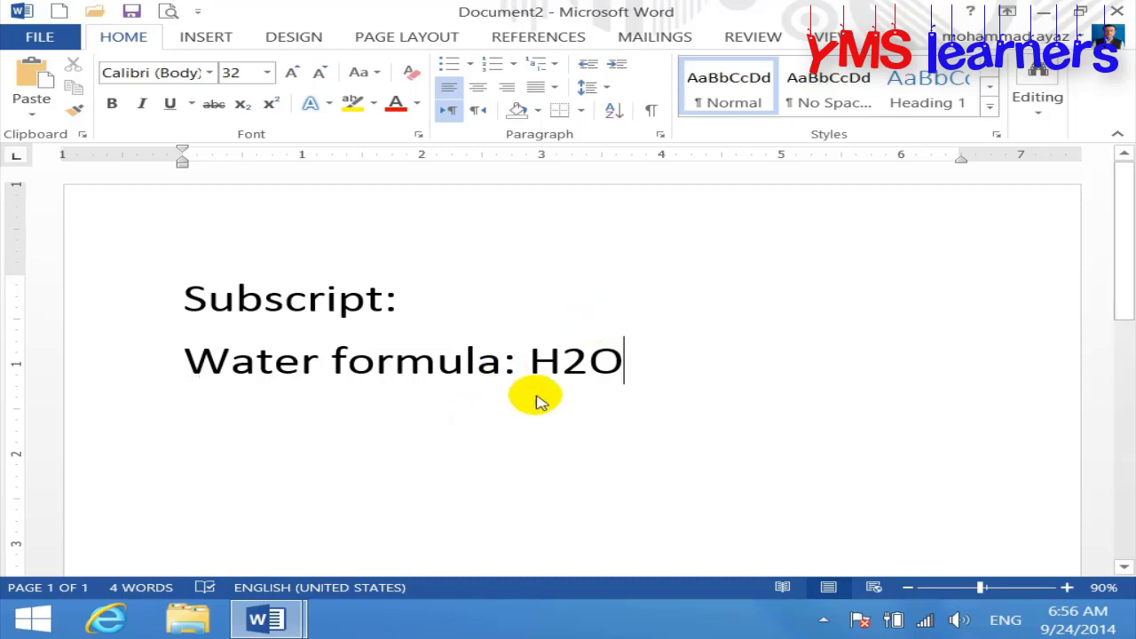
- Format the 2 in H2O as subscript
{"action": "left_click_drag", "start_coordinate": [639, 358], "coordinate": [532, 356]}
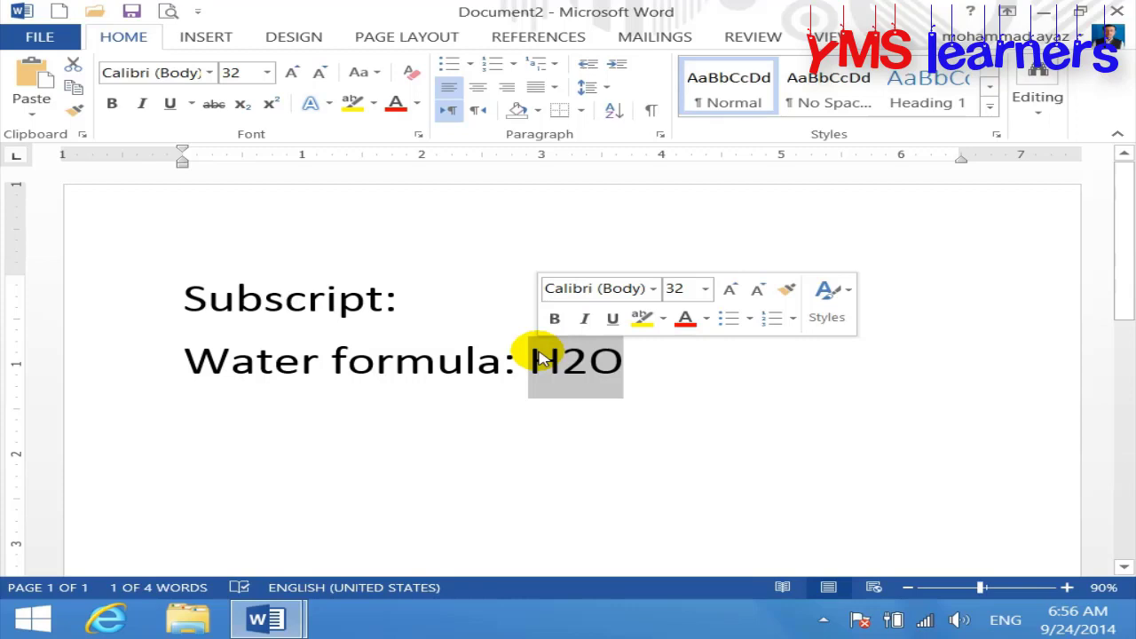
{"action": "left_click", "coordinate": [573, 393]}
{"action": "left_click", "coordinate": [581, 362]}
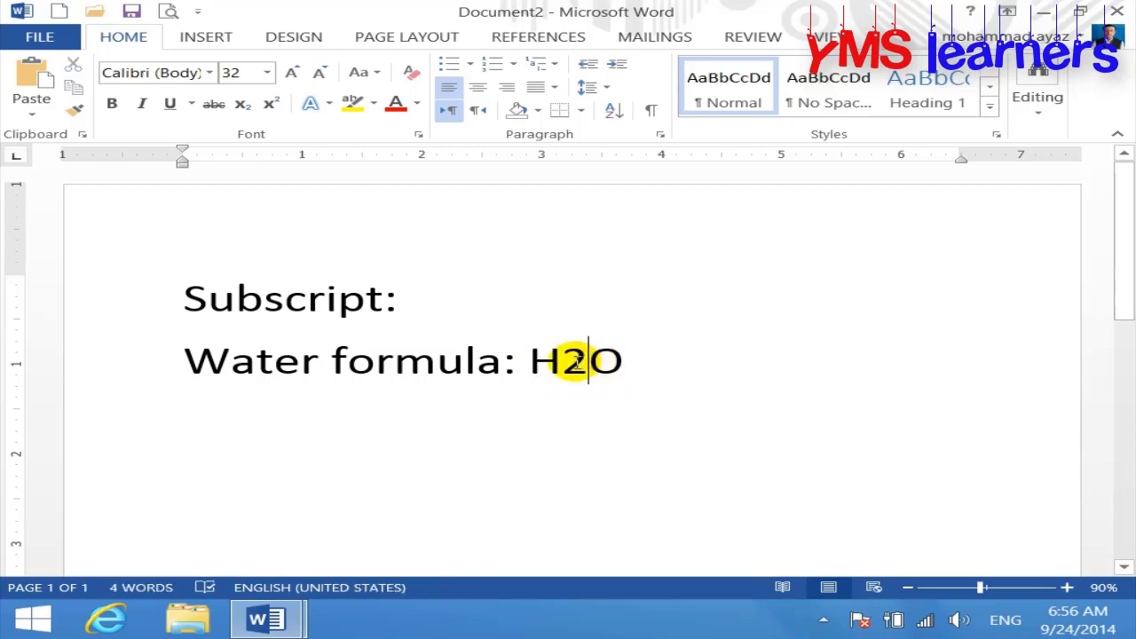
{"action": "left_click", "coordinate": [561, 363], "text": "shift"}
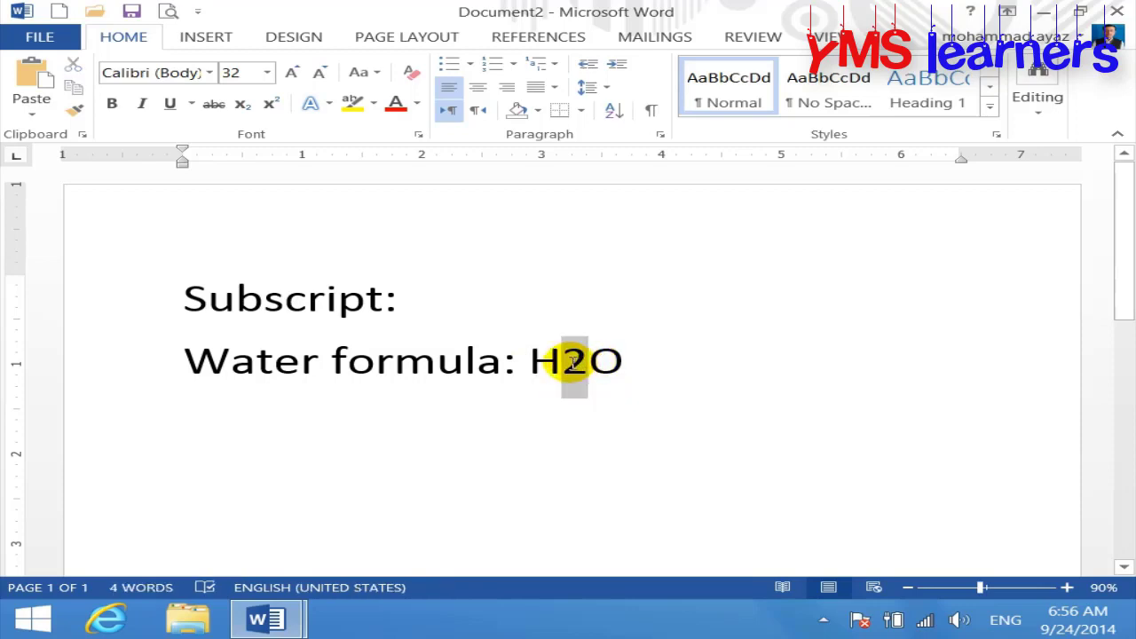
{"action": "left_click", "coordinate": [248, 109]}
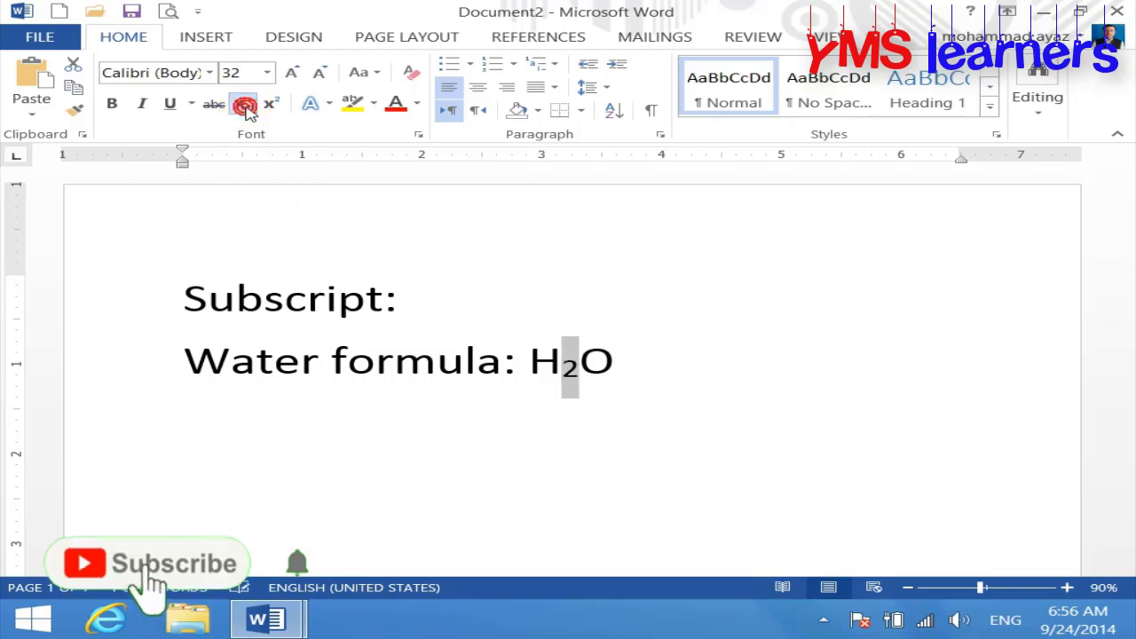
{"action": "left_click", "coordinate": [671, 388]}
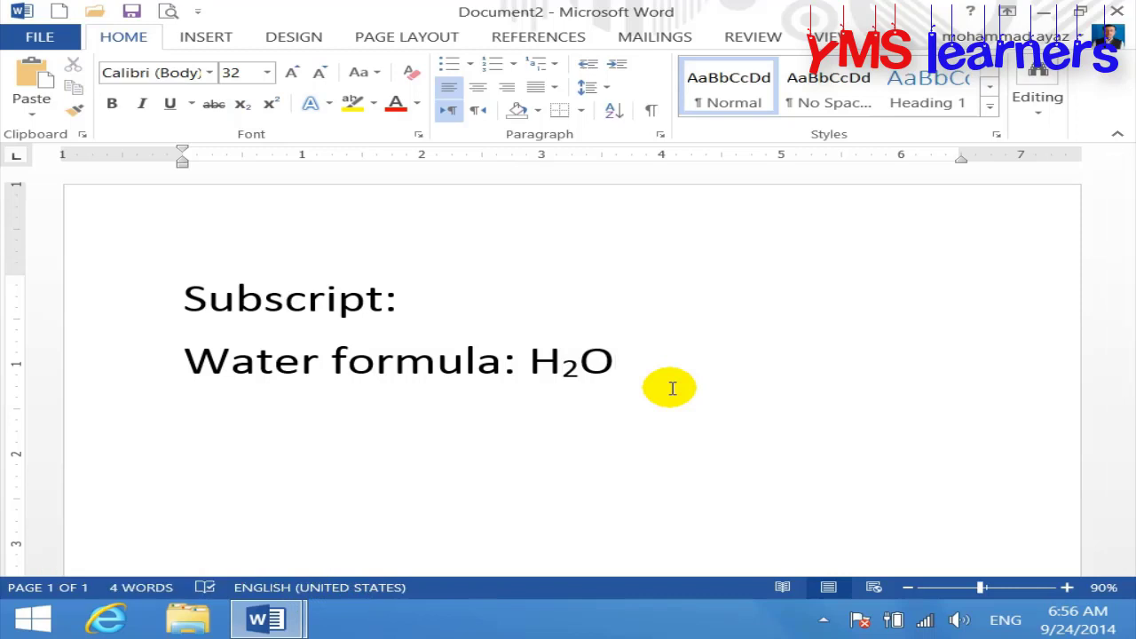
- Write "NH3" in capital letters on a new line below the water formula
{"action": "key", "text": "Return"}
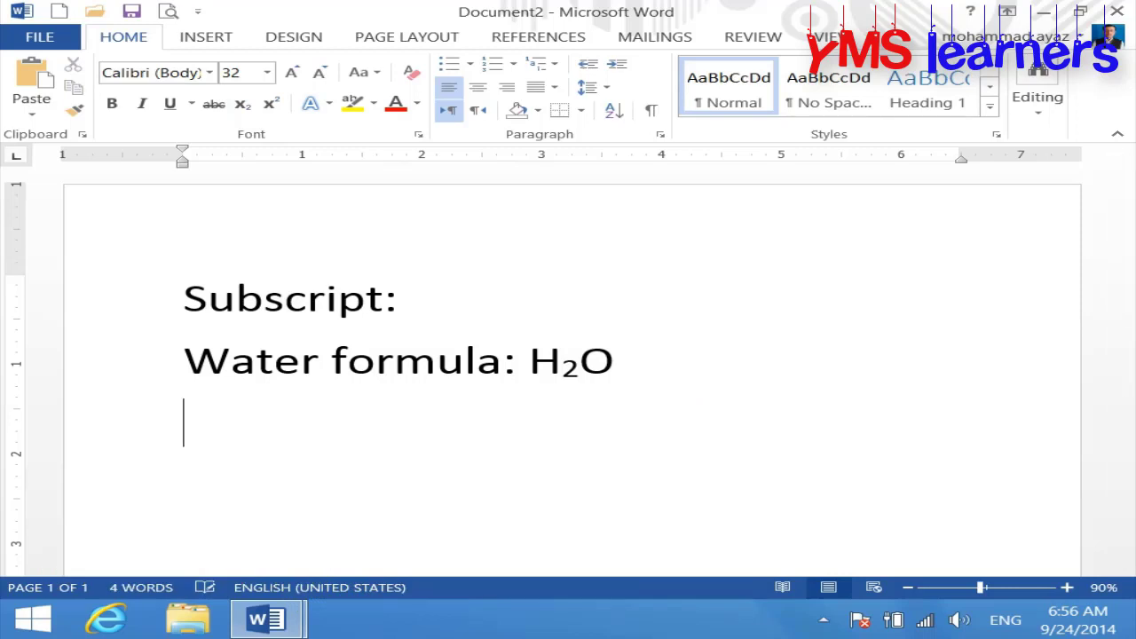
{"action": "type", "text": "nh3"}
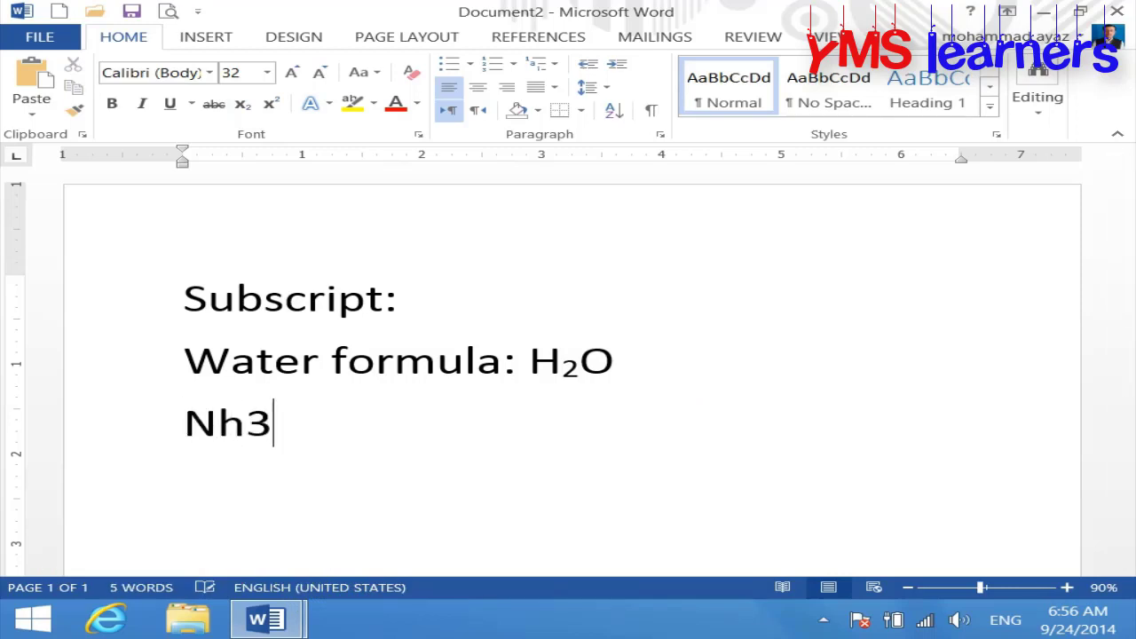
{"action": "key", "text": "BackSpace"}
{"action": "key", "text": "BackSpace"}
{"action": "type", "text": "h"}
{"action": "key", "text": "BackSpace"}
{"action": "type", "text": "H3"}
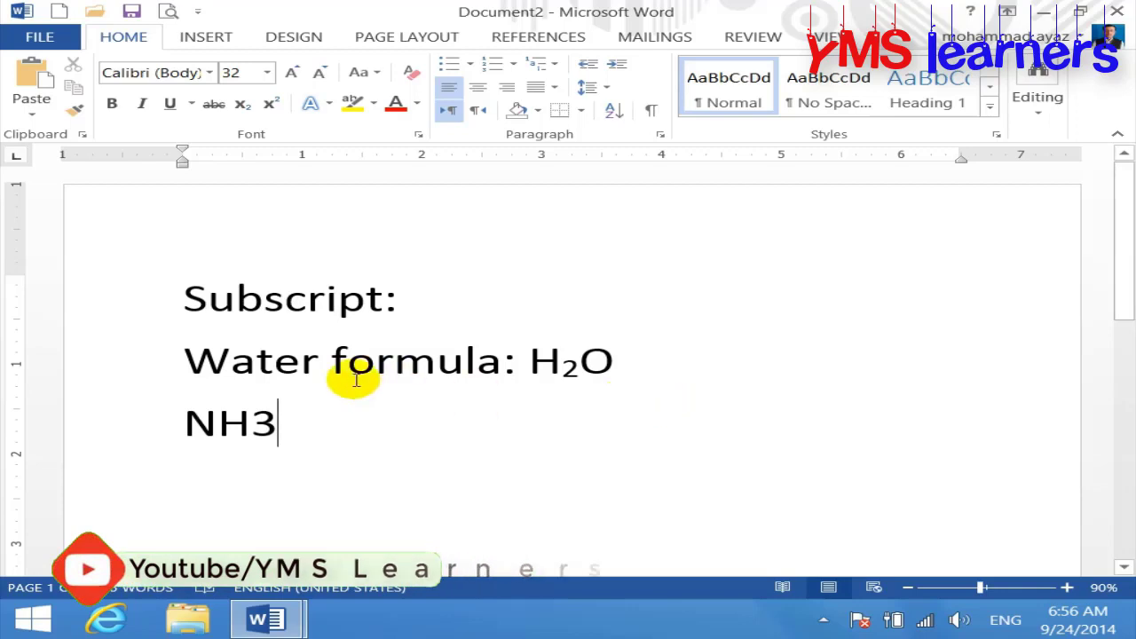
- Format the 3 in NH3 as subscript
{"action": "left_click_drag", "start_coordinate": [284, 419], "coordinate": [262, 426]}
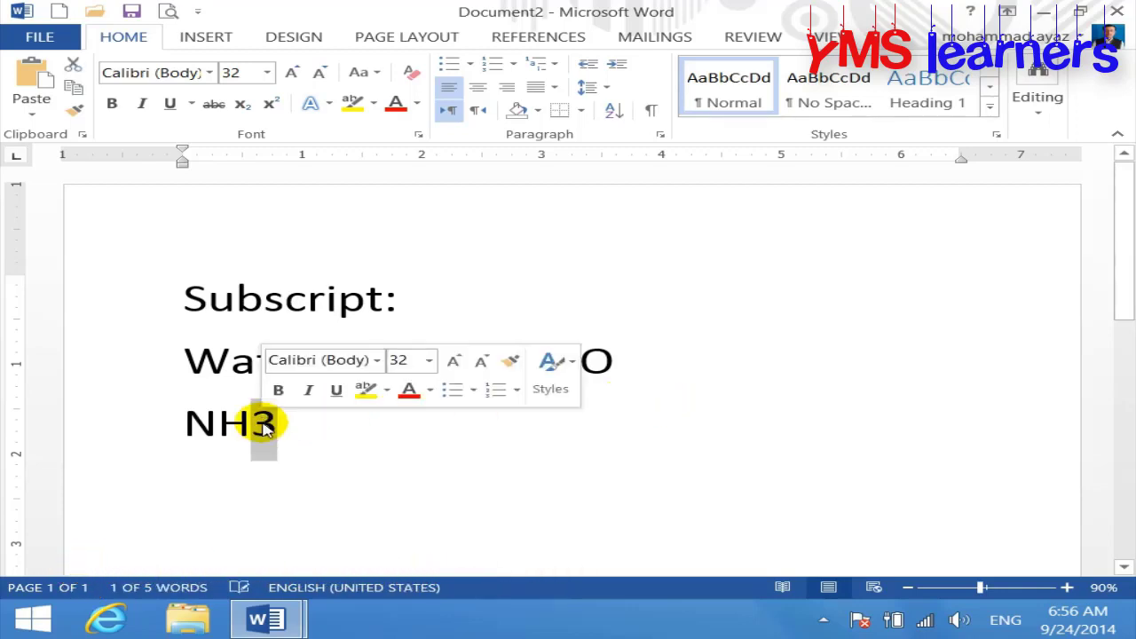
{"action": "left_click", "coordinate": [242, 103]}
{"action": "left_click", "coordinate": [321, 421]}
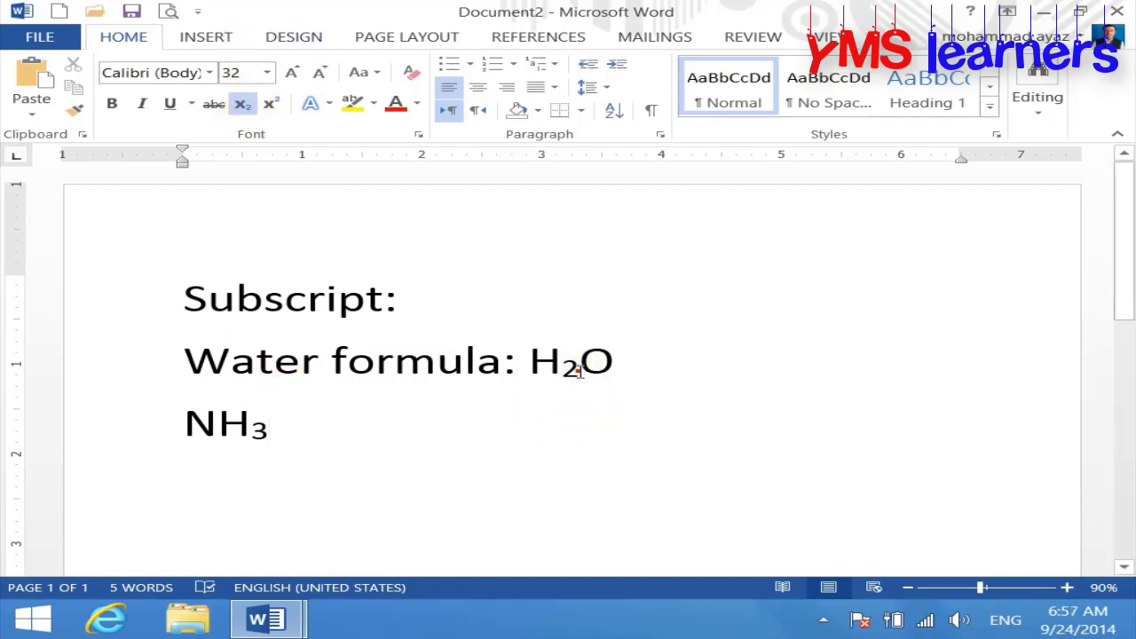
- Toggle the subscript formatting of the 2 in H2O off and on several times, ending with it applied
{"action": "left_click_drag", "start_coordinate": [578, 362], "coordinate": [562, 362]}
{"action": "left_click", "coordinate": [258, 111]}
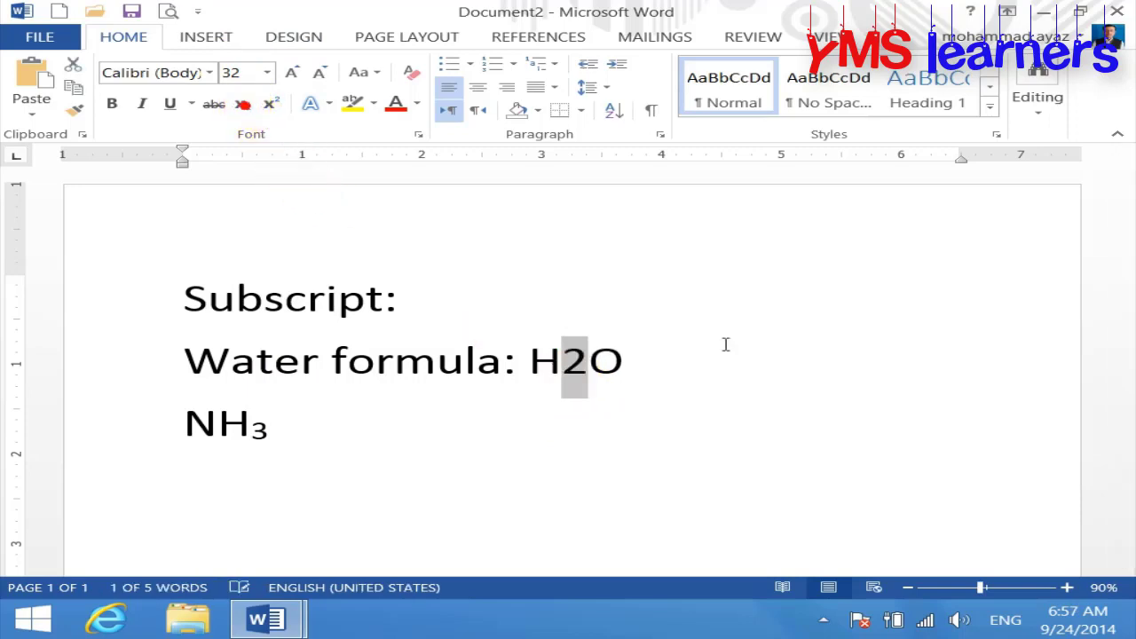
{"action": "key", "text": "ctrl+equal"}
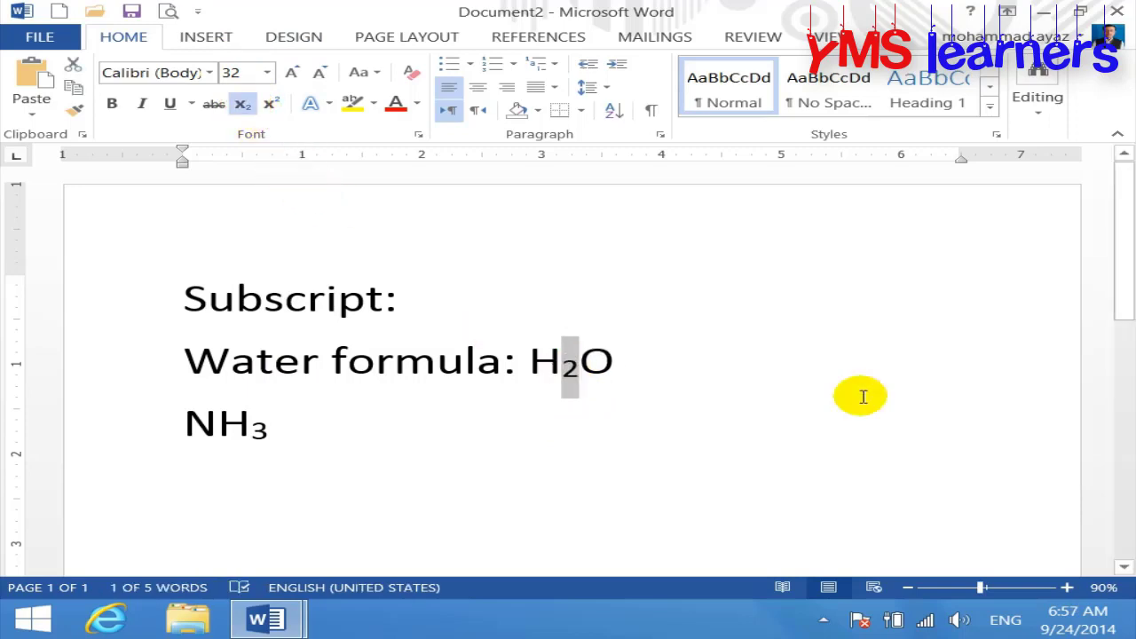
{"action": "key", "text": "ctrl+equal"}
{"action": "key", "text": "ctrl+equal"}
{"action": "key", "text": "ctrl+equal"}
{"action": "key", "text": "ctrl+equal"}
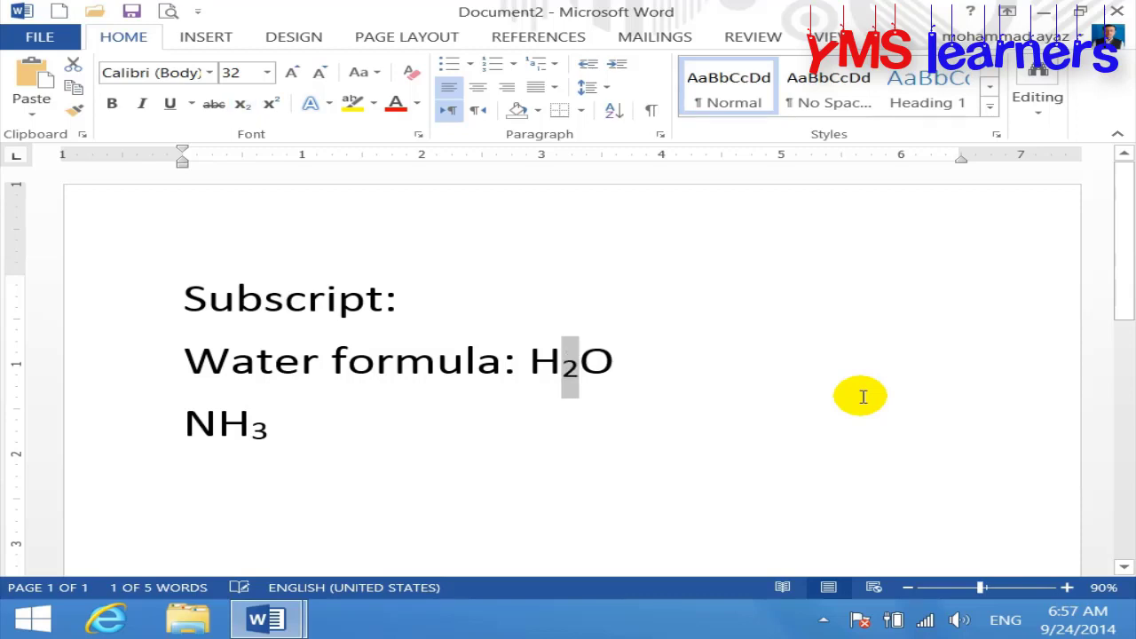
{"action": "key", "text": "ctrl+equal"}
{"action": "key", "text": "ctrl+equal"}
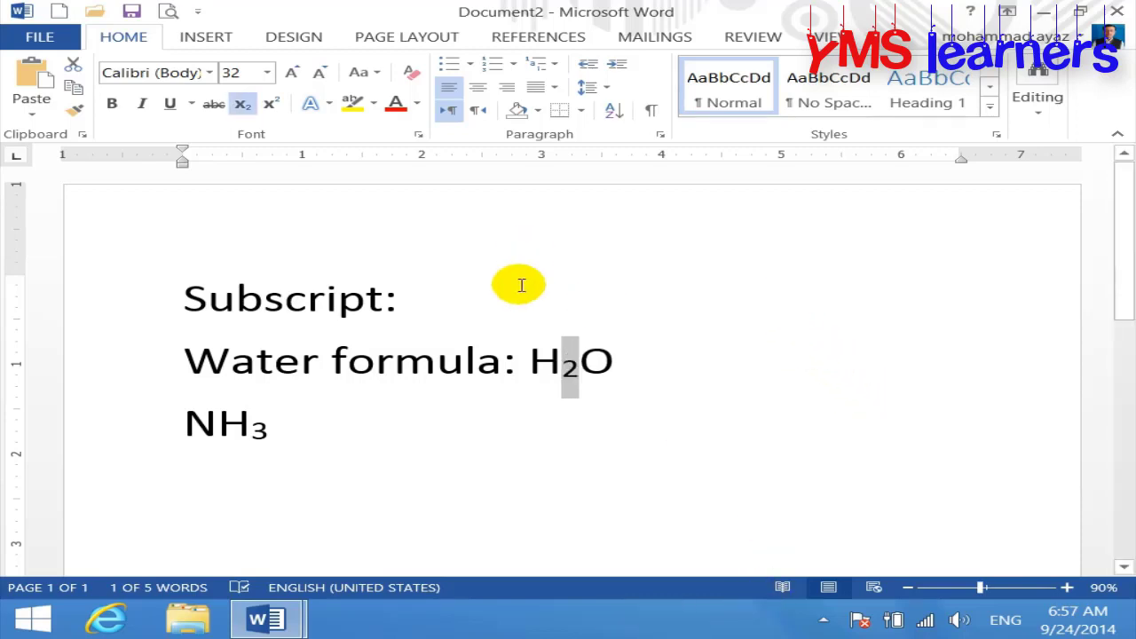
- Add the heading "SUPERSCRIPT:" on a new line below NH3 and turn subscript off after it
{"action": "left_click", "coordinate": [370, 456]}
{"action": "key", "text": "Return"}
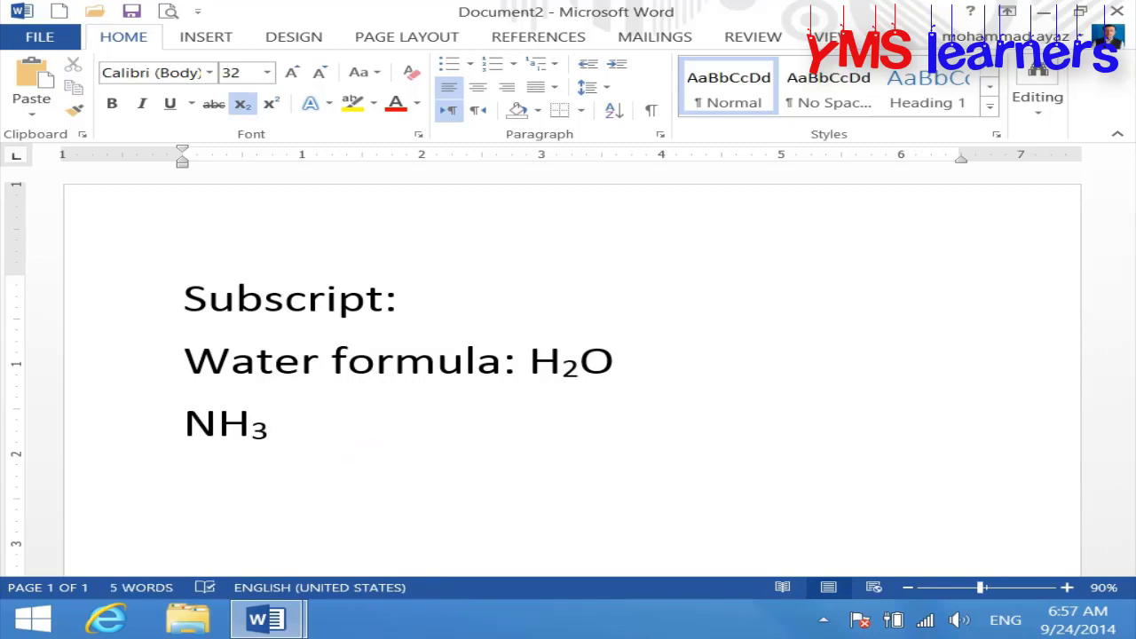
{"action": "type", "text": "suB"}
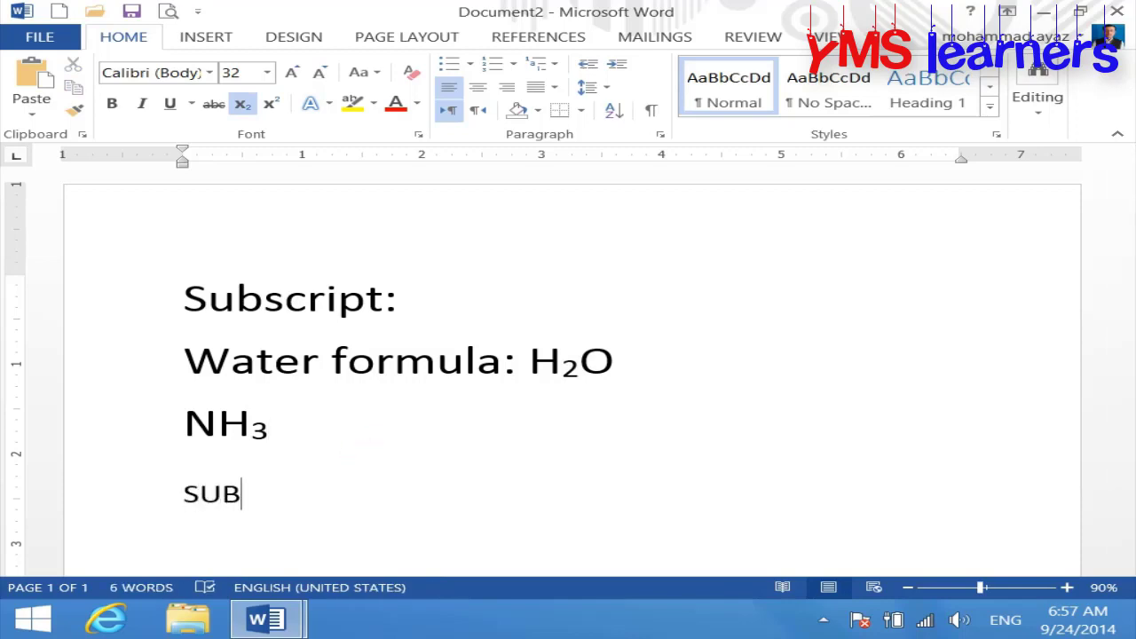
{"action": "key", "text": "BackSpace"}
{"action": "type", "text": "PERSCRIO"}
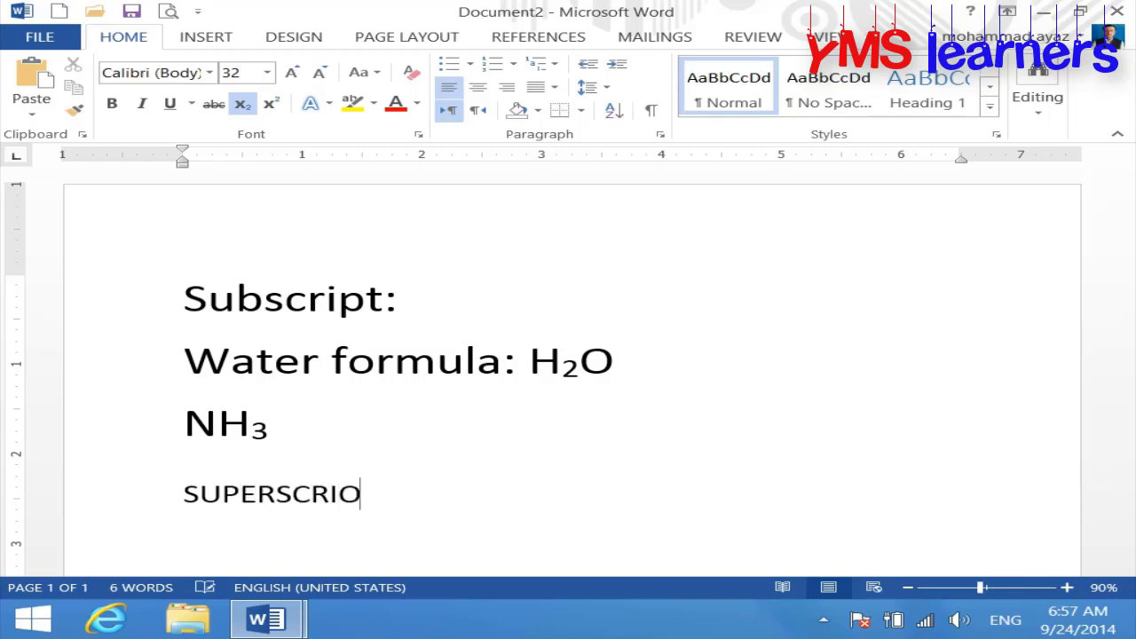
{"action": "key", "text": "BackSpace"}
{"action": "type", "text": "PT:"}
{"action": "key", "text": "ctrl+equal"}
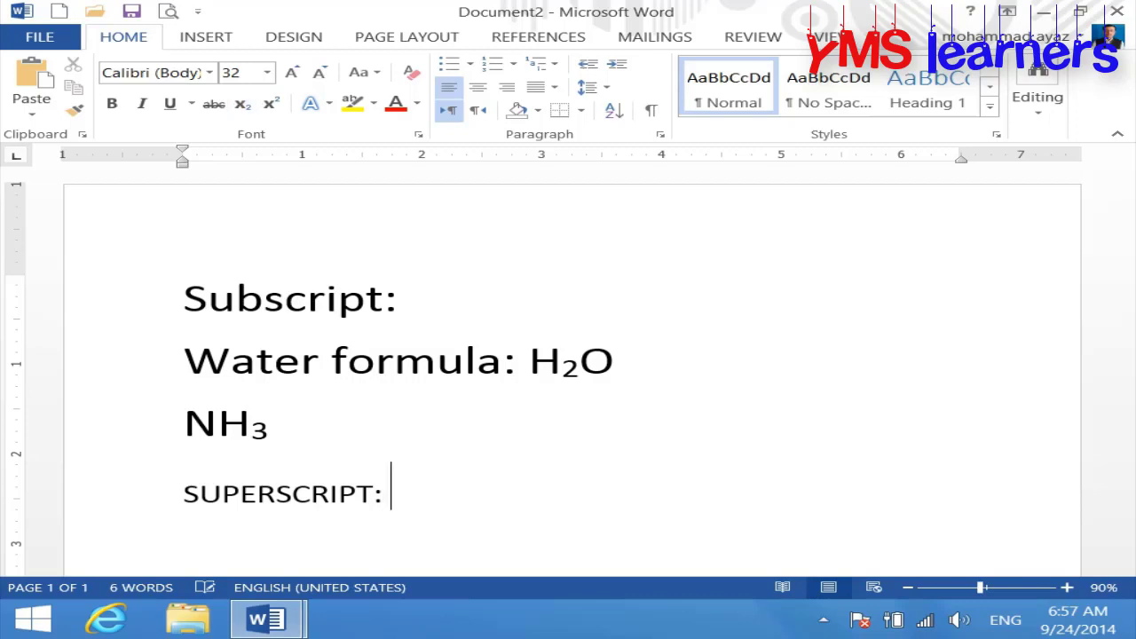
- Write "X3" on a new line below the SUPERSCRIPT heading and format its 3 as superscript
{"action": "scroll", "coordinate": [368, 449], "scroll_direction": "down", "scroll_amount": 3}
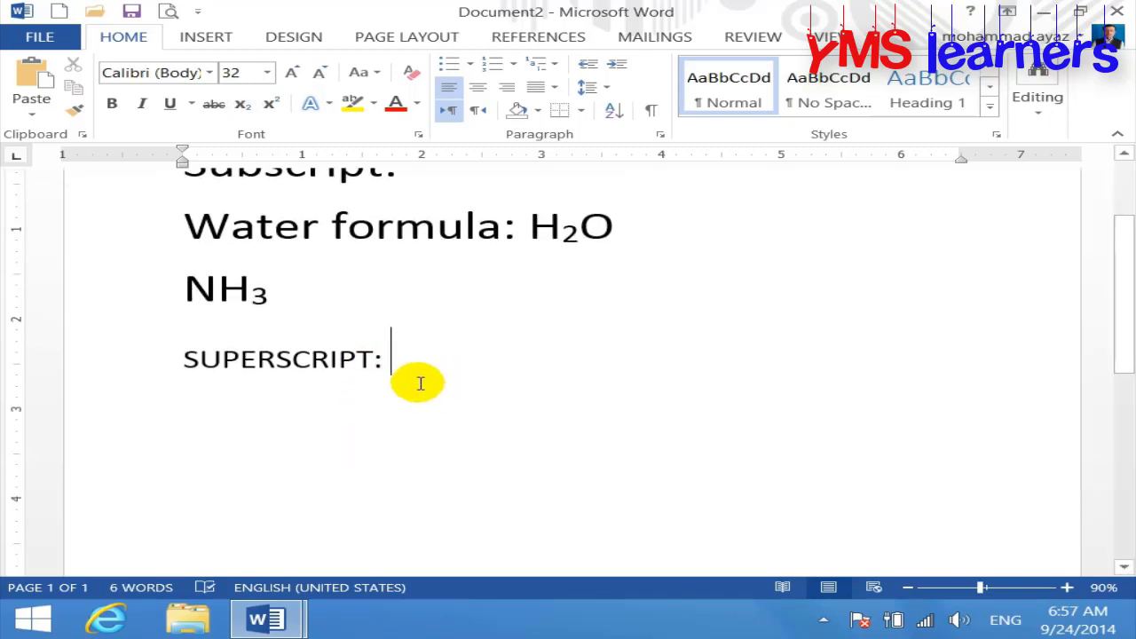
{"action": "key", "text": "Return"}
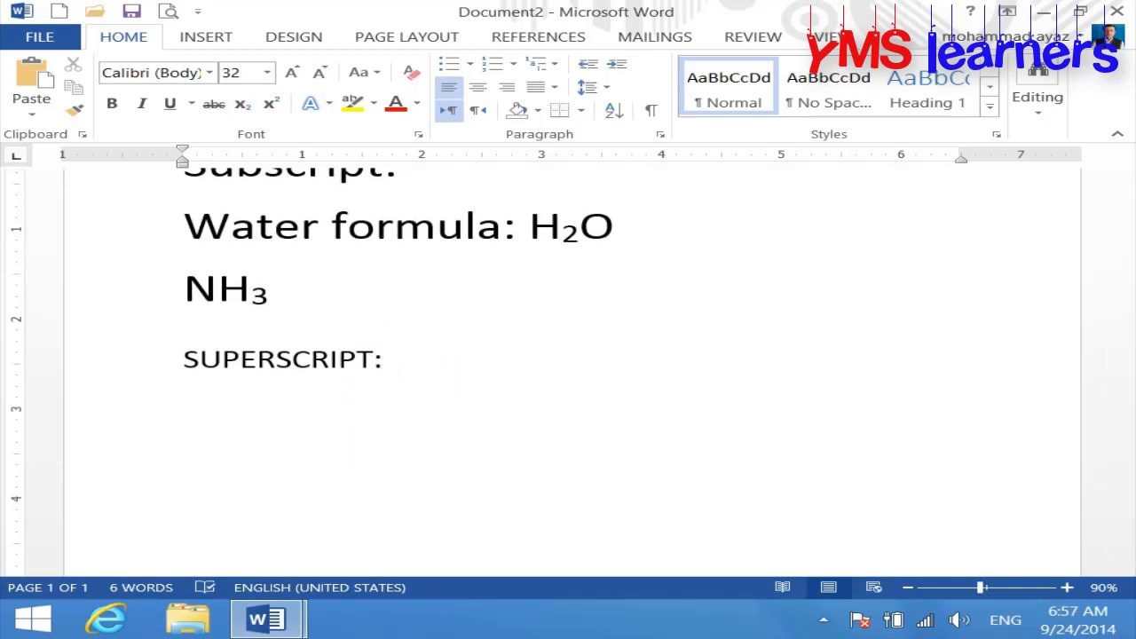
{"action": "type", "text": "X3"}
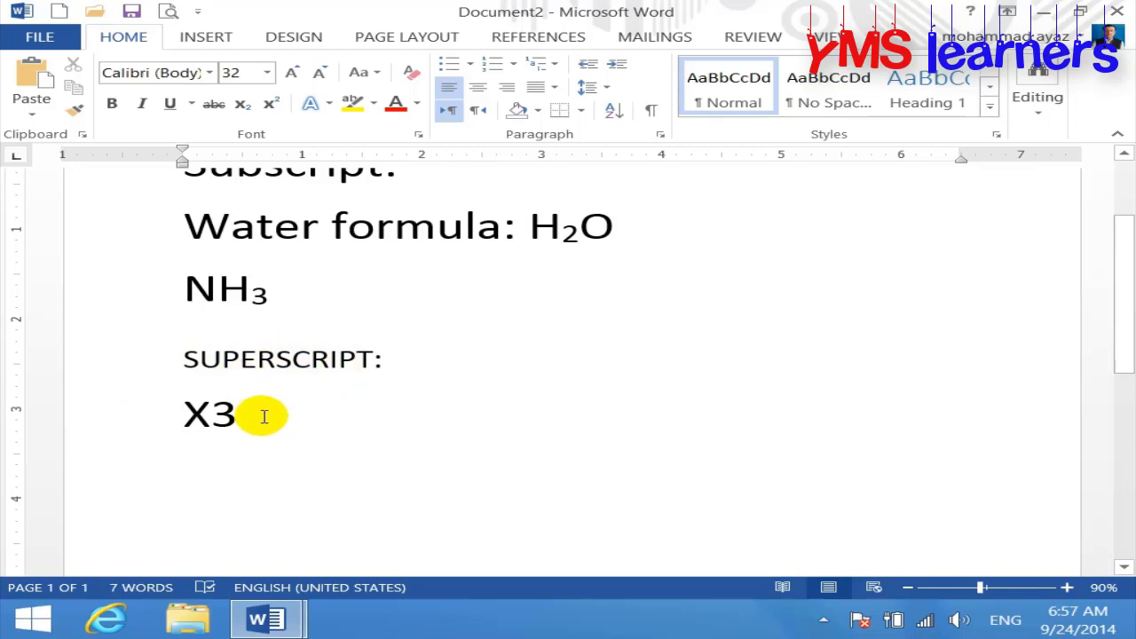
{"action": "left_click_drag", "start_coordinate": [211, 414], "coordinate": [251, 413]}
{"action": "left_click", "coordinate": [270, 104]}
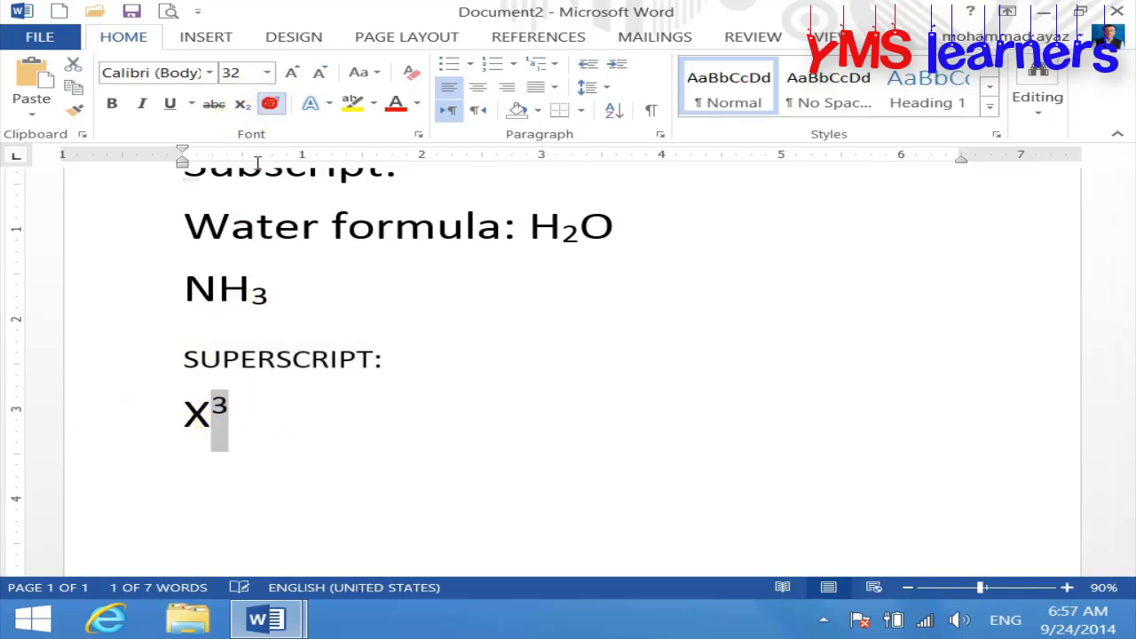
{"action": "left_click", "coordinate": [286, 435]}
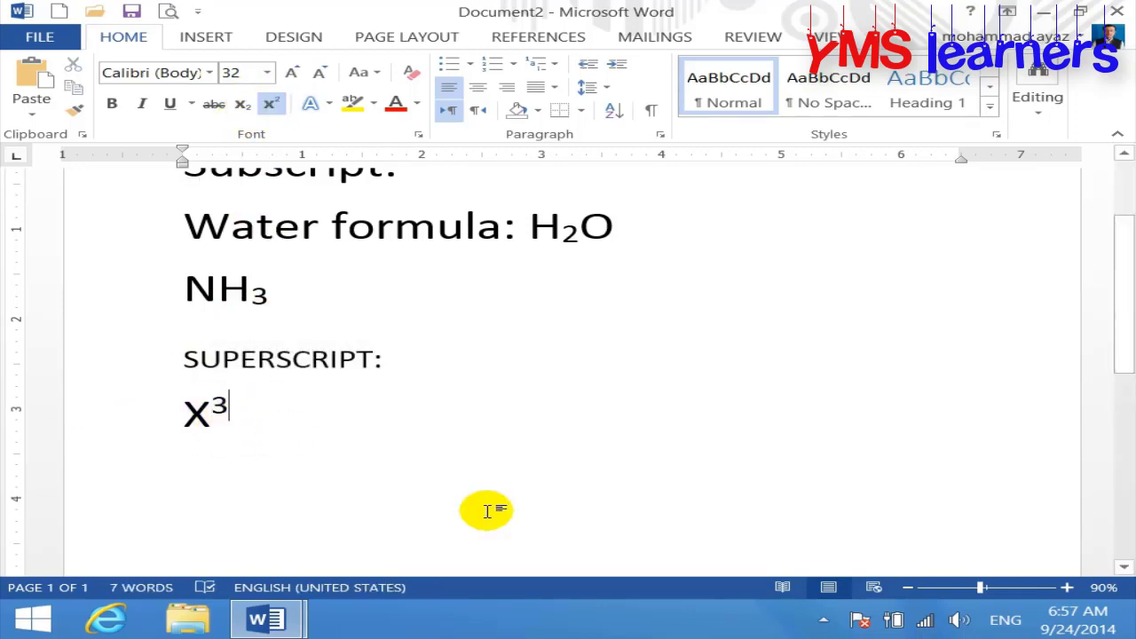
- Write "23" on a new line below the X formula and remove the superscript formatting from it
{"action": "key", "text": "Return"}
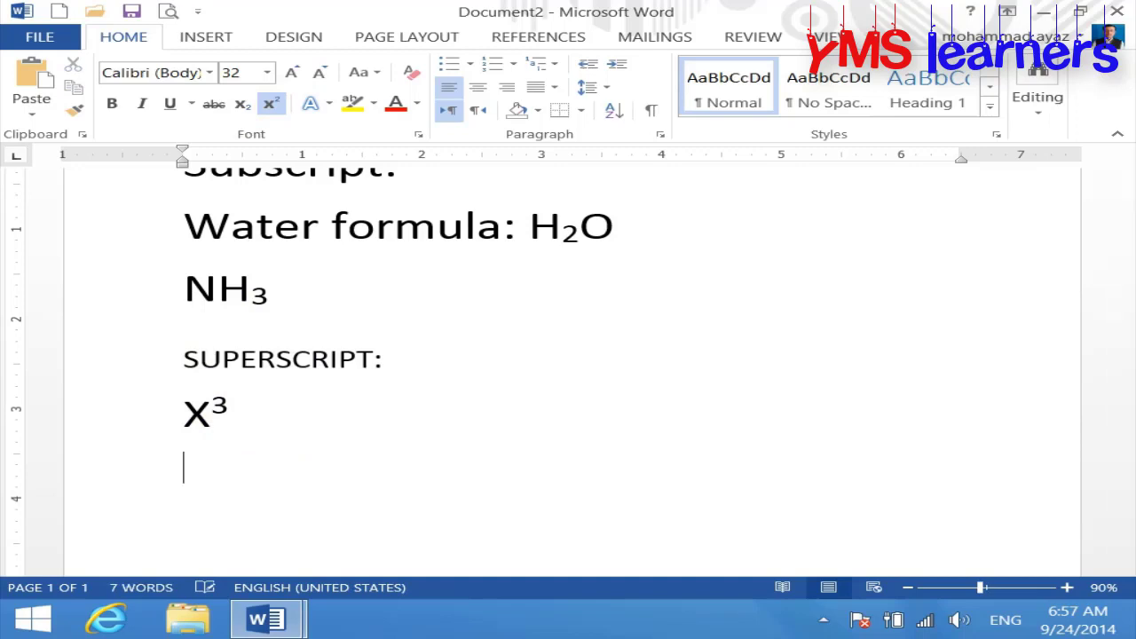
{"action": "type", "text": "23"}
{"action": "key", "text": "Return"}
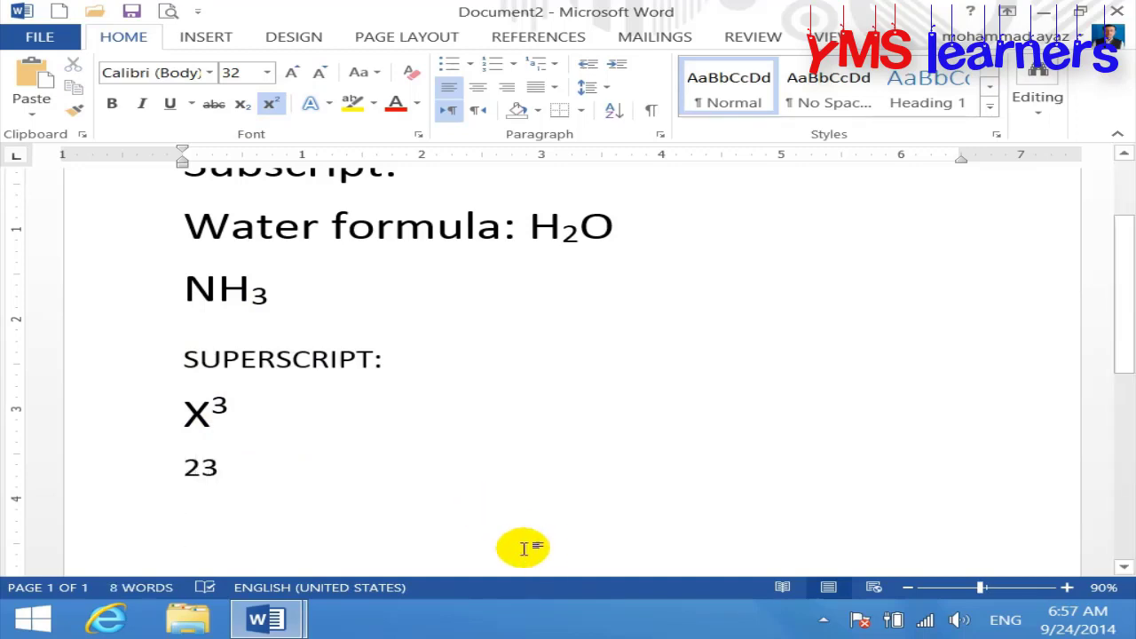
{"action": "left_click_drag", "start_coordinate": [251, 467], "coordinate": [174, 465]}
{"action": "left_click", "coordinate": [273, 105]}
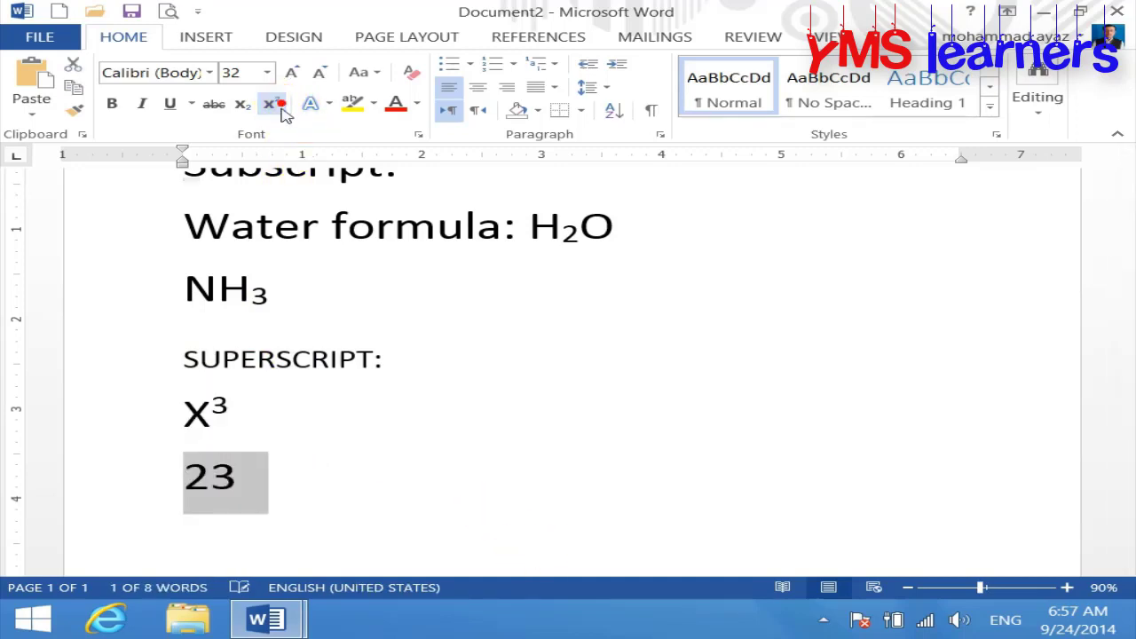
- Format the 3 of "23" below the X formula as superscript
{"action": "left_click", "coordinate": [258, 475]}
{"action": "key", "text": "shift+Left"}
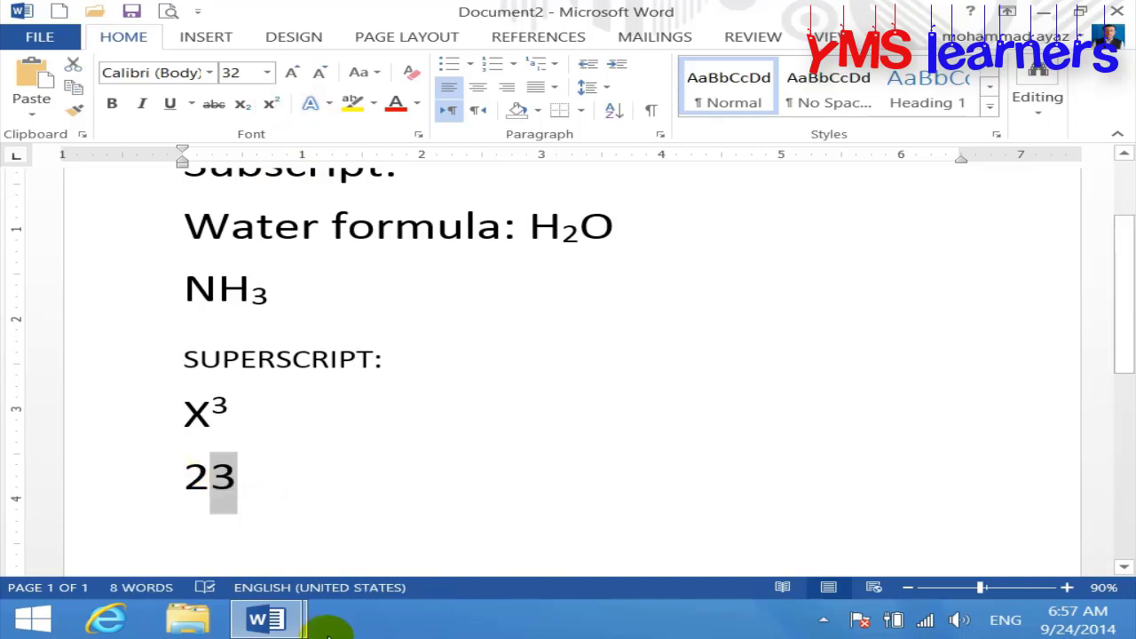
{"action": "key", "text": "ctrl+shift+equal"}
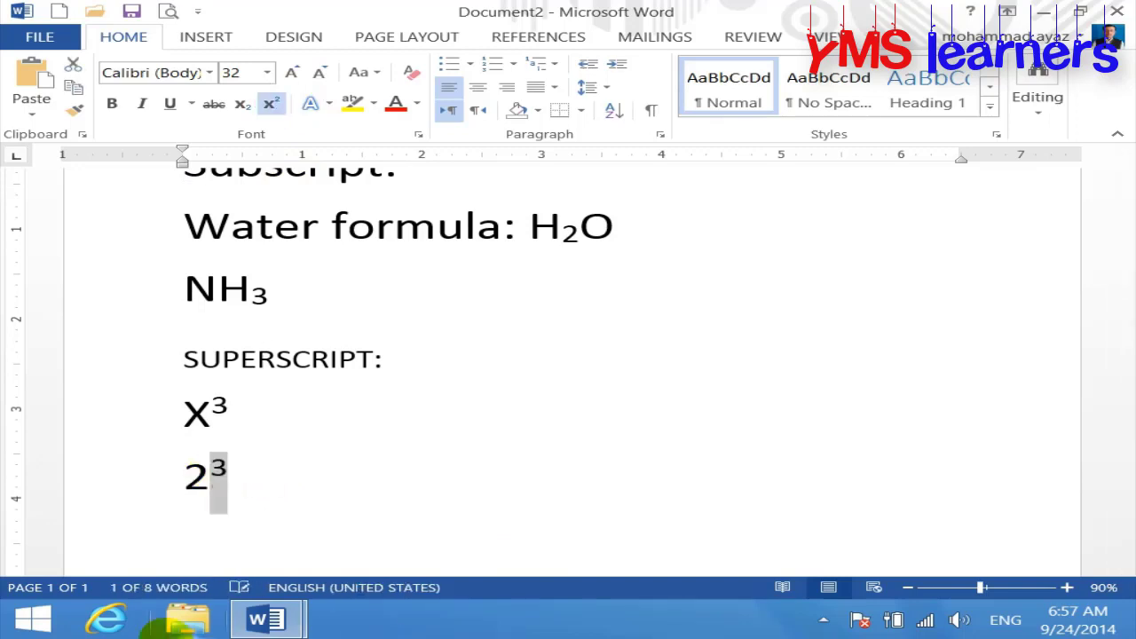
{"action": "left_click", "coordinate": [356, 493]}
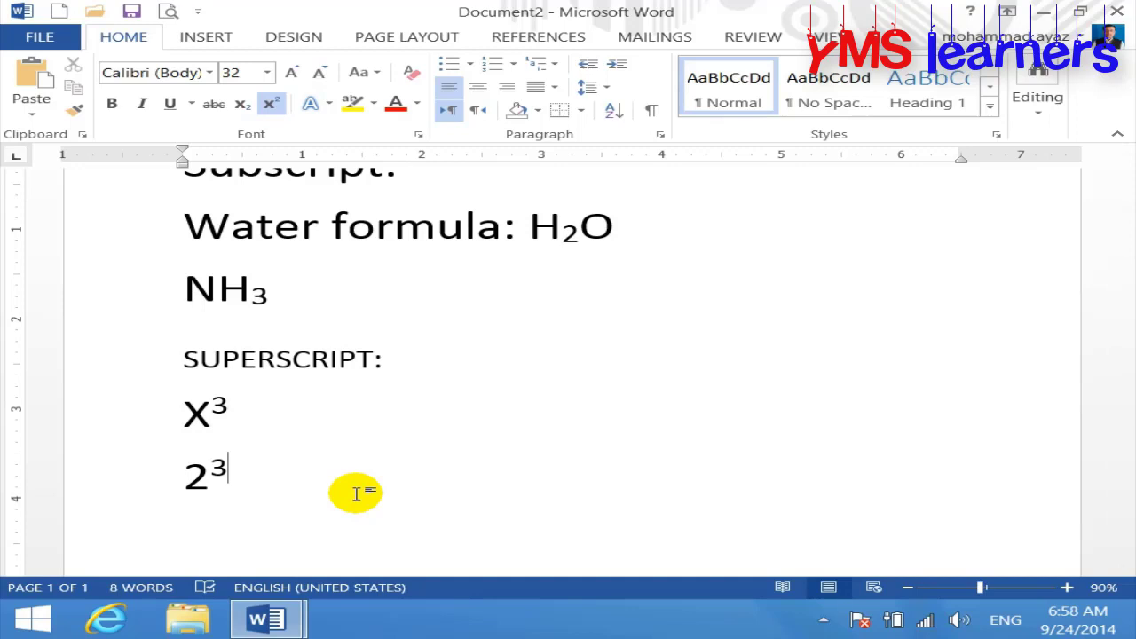
- Write "1ST" on a new line below the 2 to the power of 3, with "ST" as superscript
{"action": "key", "text": "Return"}
{"action": "key", "text": "ctrl+shift+equal"}
{"action": "type", "text": "1"}
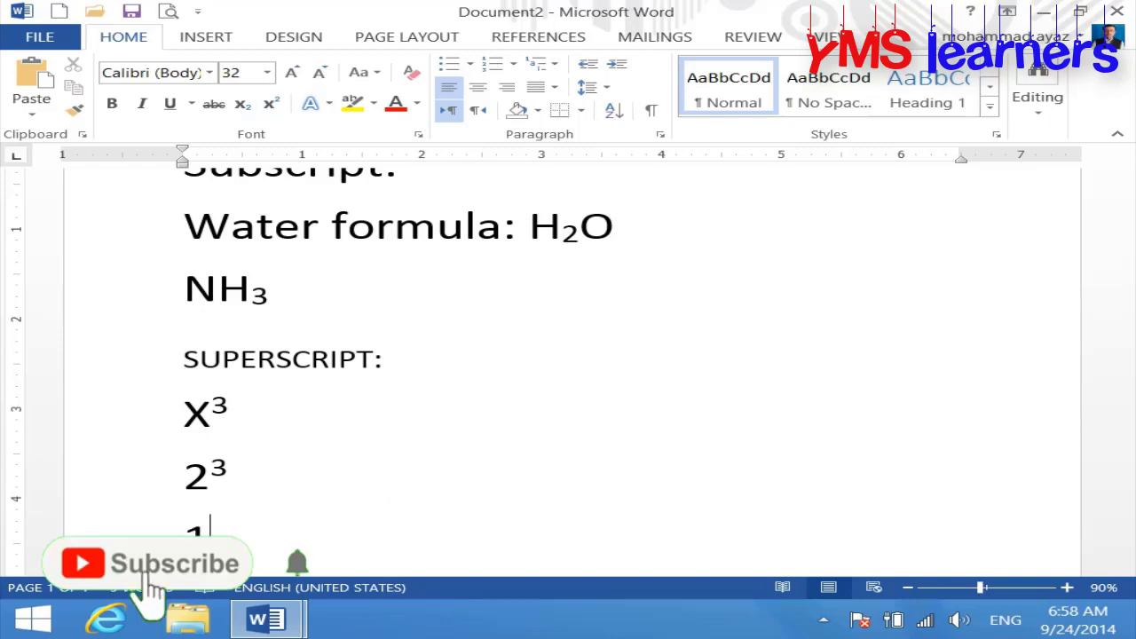
{"action": "key", "text": "ctrl+shift+equal"}
{"action": "type", "text": "ST"}
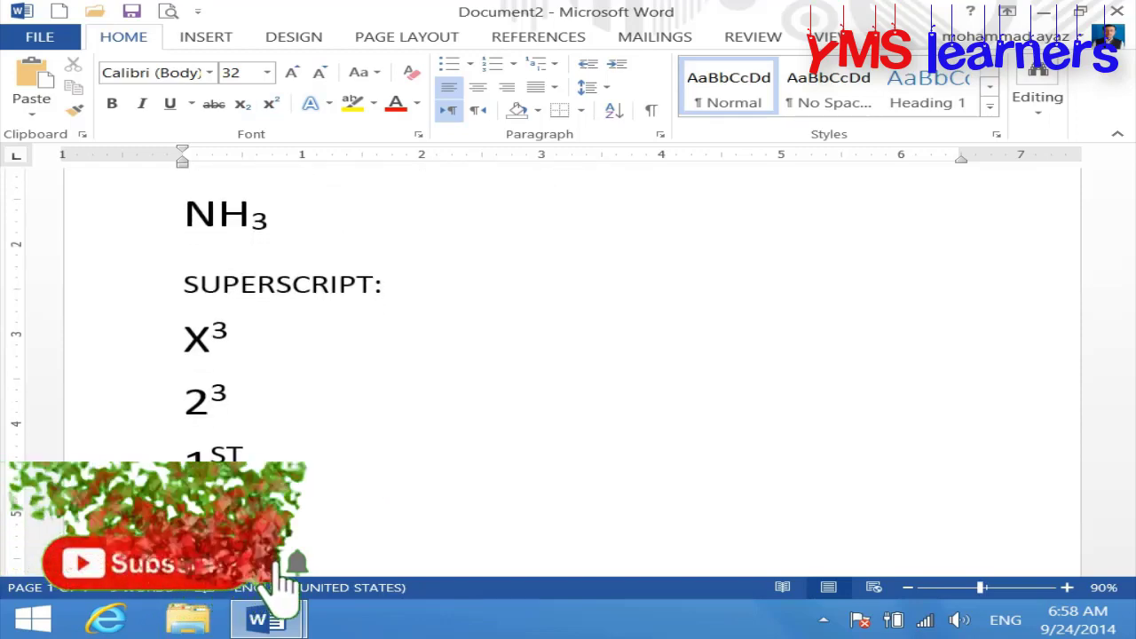
{"action": "key", "text": "Return"}
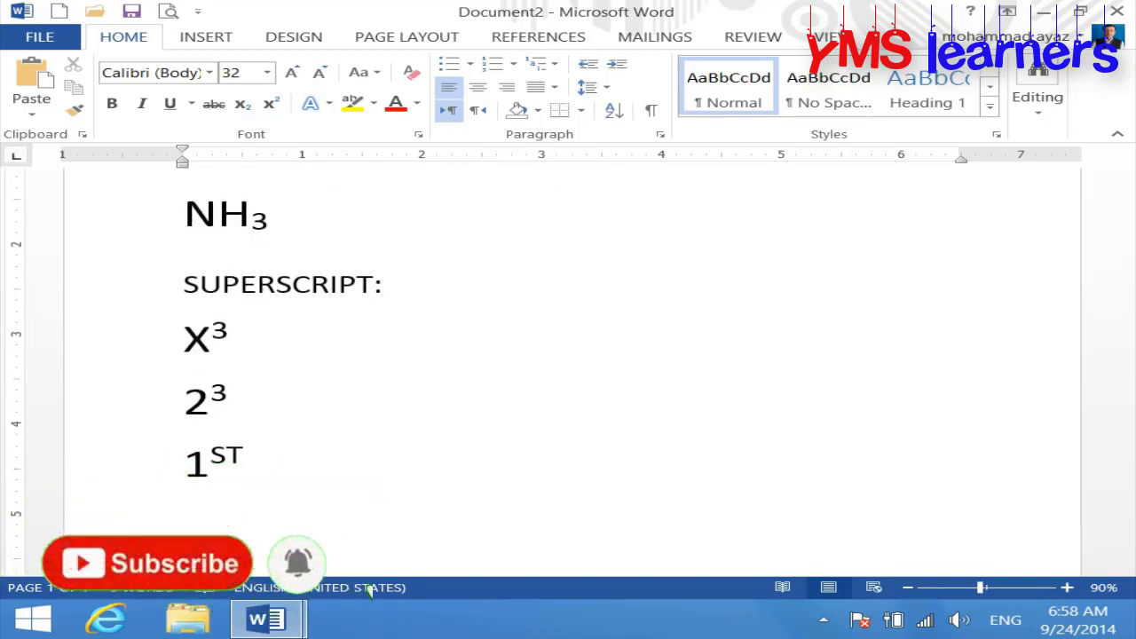
- Write "2ND" below 1ST with "ND" as superscript, and start a new line after it
{"action": "type", "text": "2ND"}
{"action": "key", "text": "Return"}
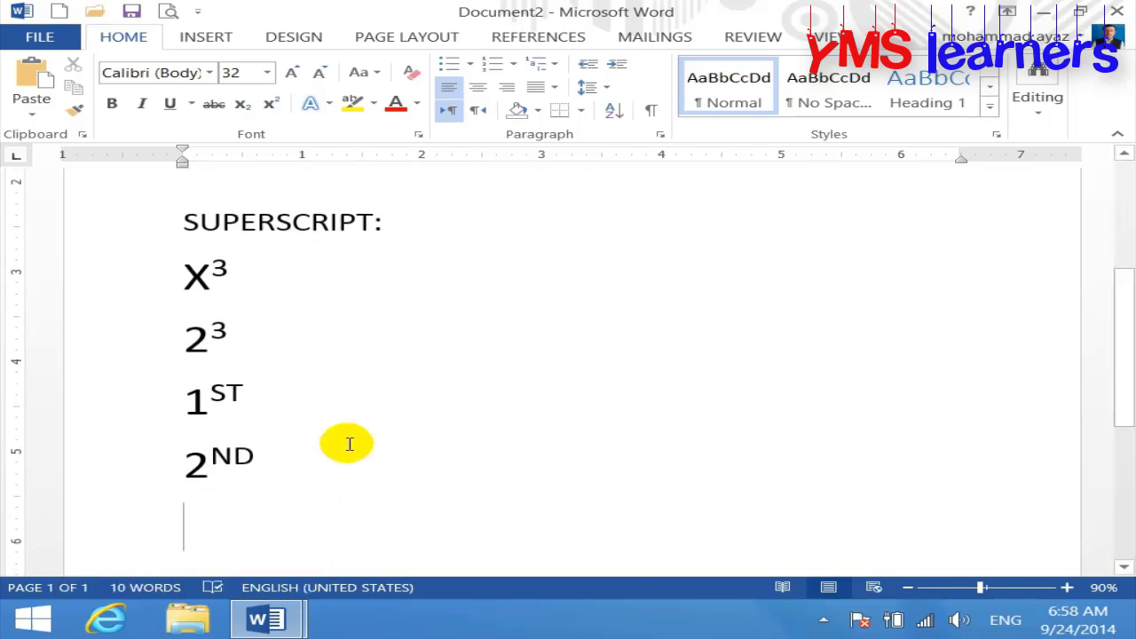
{"action": "left_click", "coordinate": [234, 452]}
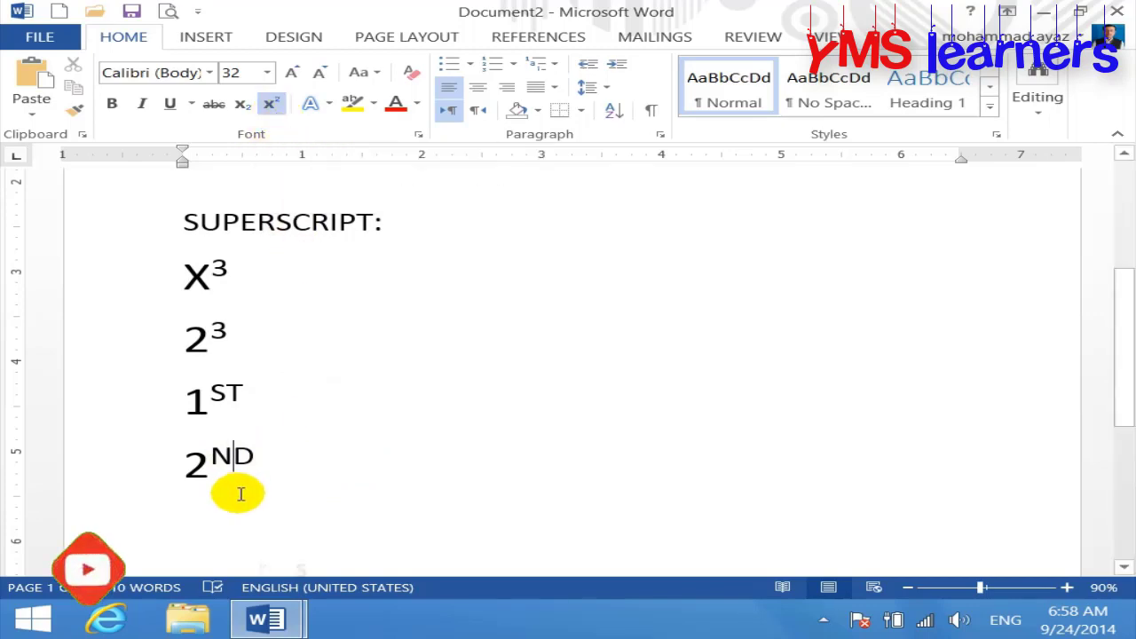
{"action": "left_click", "coordinate": [286, 462]}
{"action": "key", "text": "Return"}
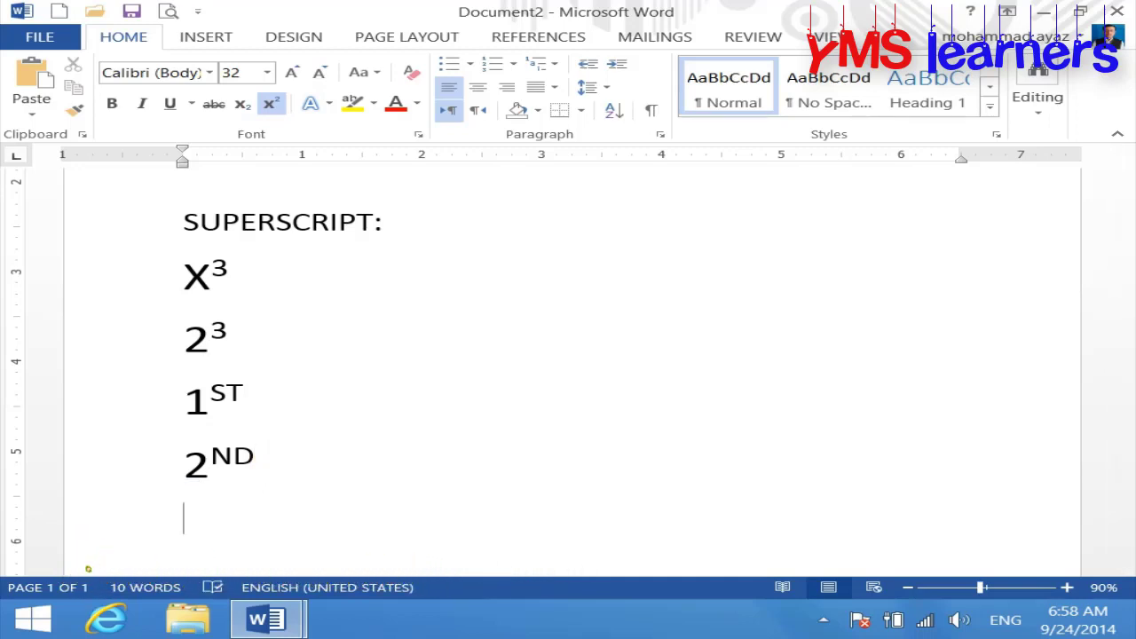
- Turn superscript off and write "3RD" below 2ND with "RD" as superscript
{"action": "key", "text": "ctrl+shift+equal"}
{"action": "type", "text": "3R"}
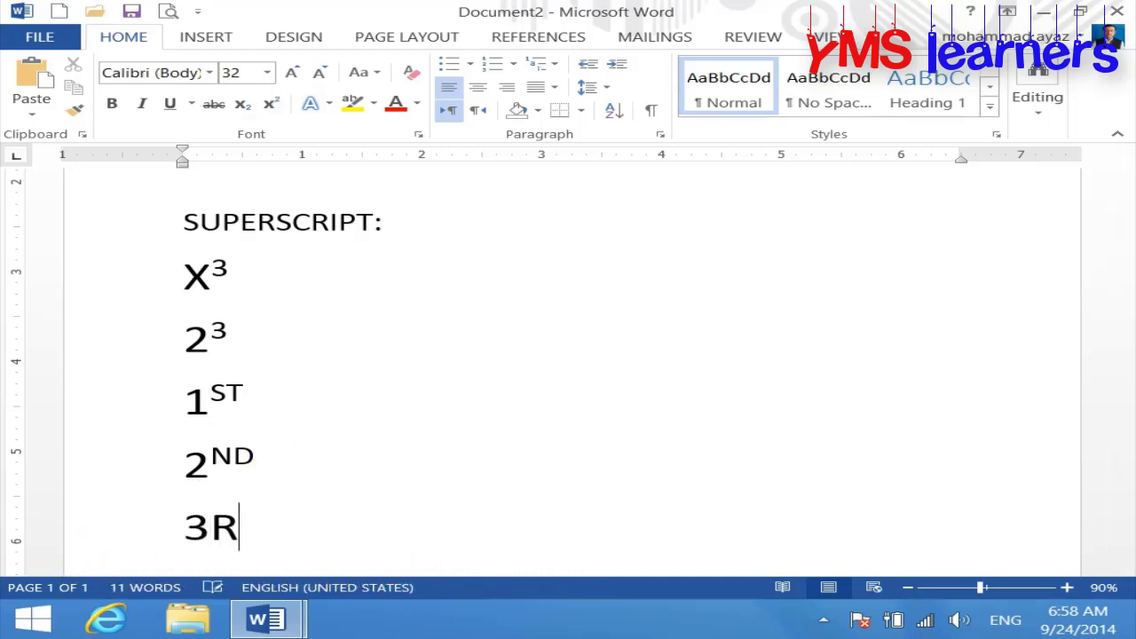
{"action": "type", "text": "D"}
{"action": "key", "text": "Return"}
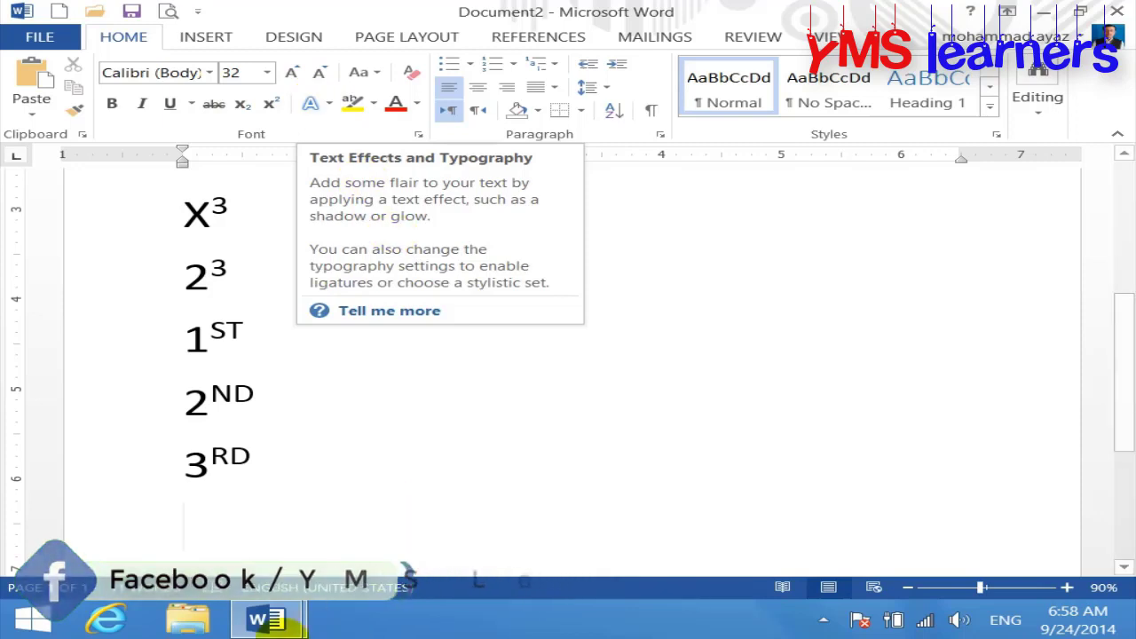
- Switch to Document1 and add the heading "Text Effect:" on a new line after "Above of the selected text,"
{"action": "mouse_move", "coordinate": [266, 620]}
{"action": "left_click", "coordinate": [266, 533]}
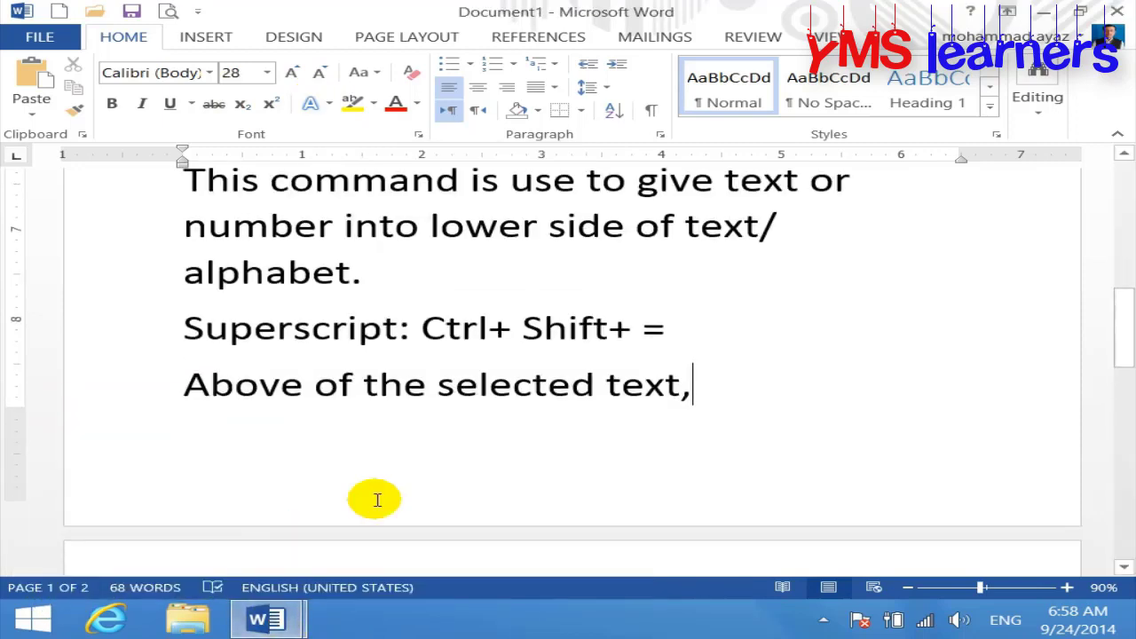
{"action": "key", "text": "Return"}
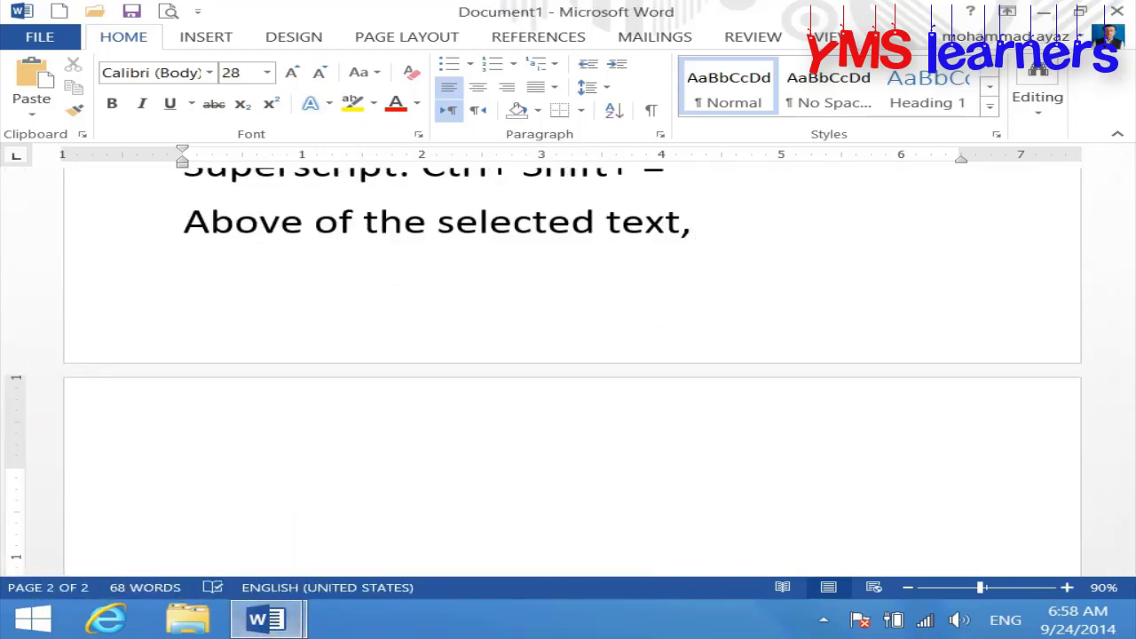
{"action": "type", "text": "TE"}
{"action": "type", "text": "Tex"}
{"action": "type", "text": "t Ed"}
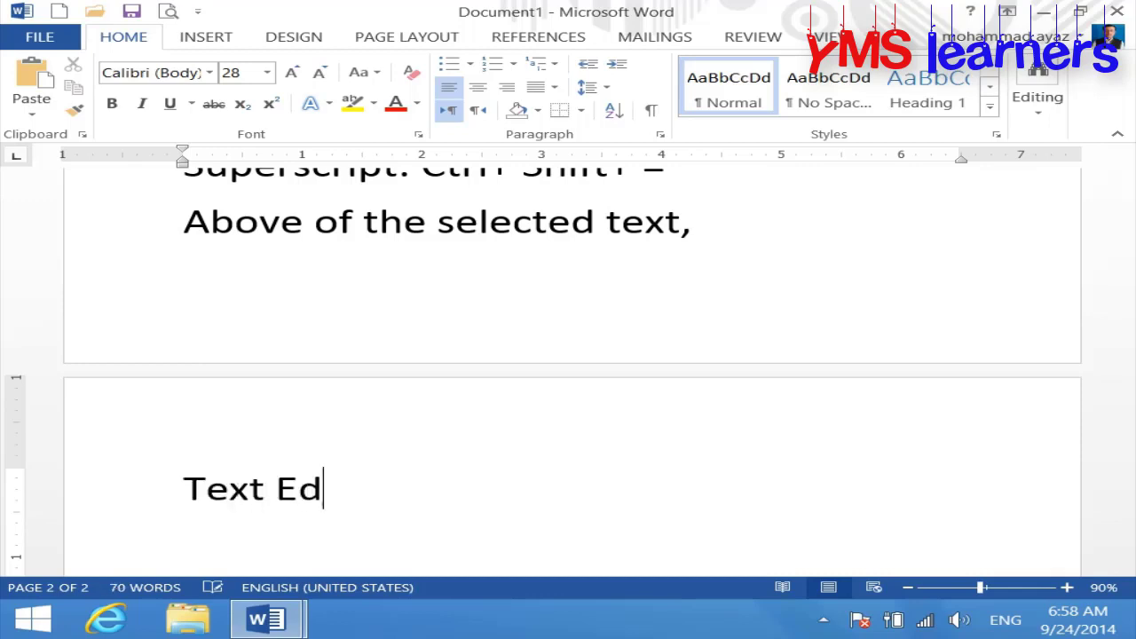
{"action": "key", "text": "BackSpace"}
{"action": "type", "text": "ffer"}
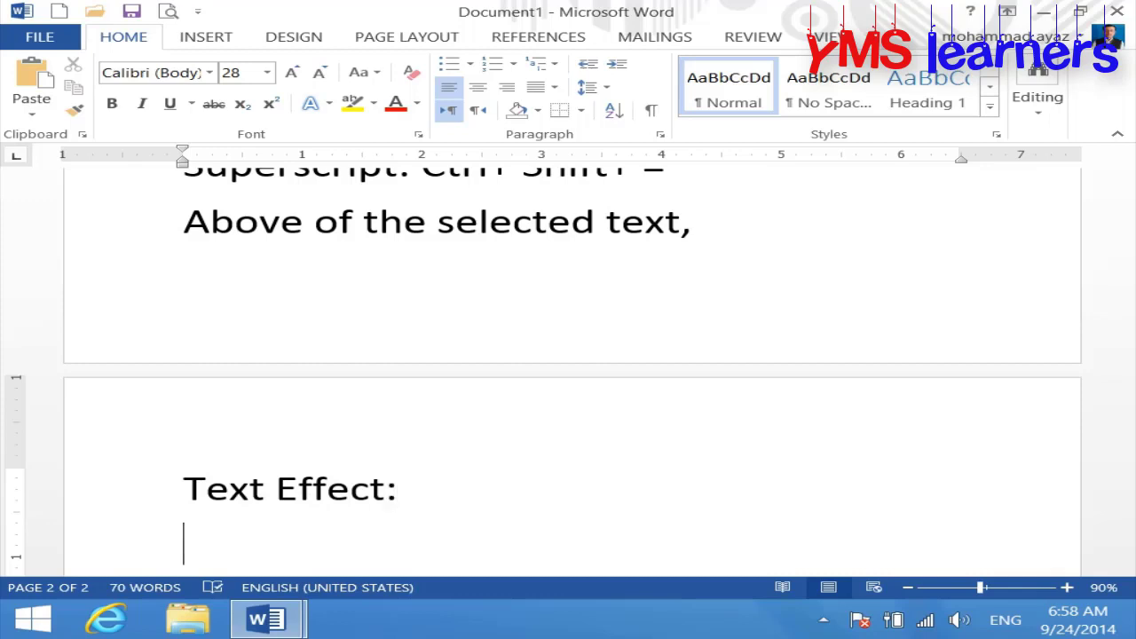
- Make the "Text Effect:" heading bold
{"action": "left_click_drag", "start_coordinate": [436, 488], "coordinate": [153, 494]}
{"action": "key", "text": "ctrl+b"}
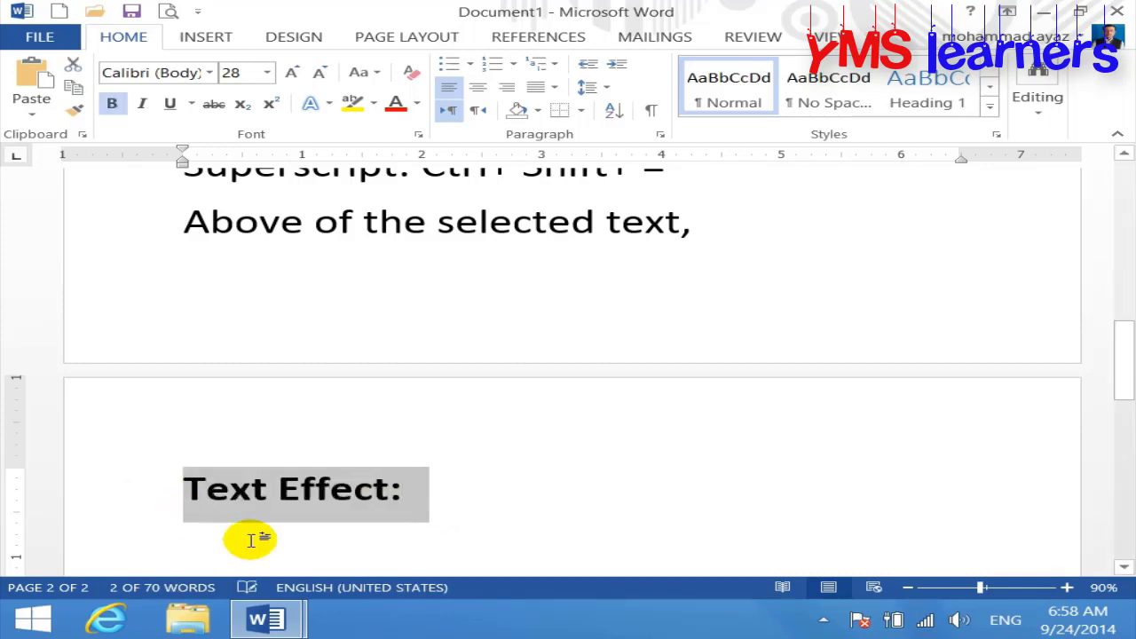
{"action": "scroll", "coordinate": [251, 539], "scroll_direction": "down", "scroll_amount": 1}
- Below the Text Effect heading, write "This command is use to give different effect or style into selected text."
{"action": "left_click", "coordinate": [254, 488]}
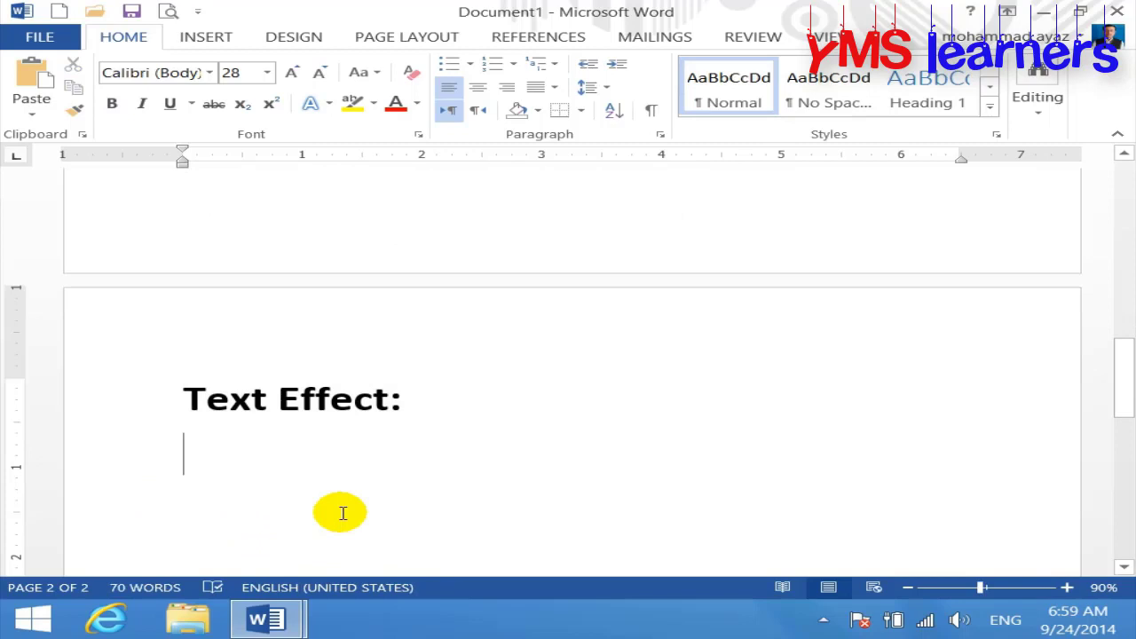
{"action": "type", "text": "this comm"}
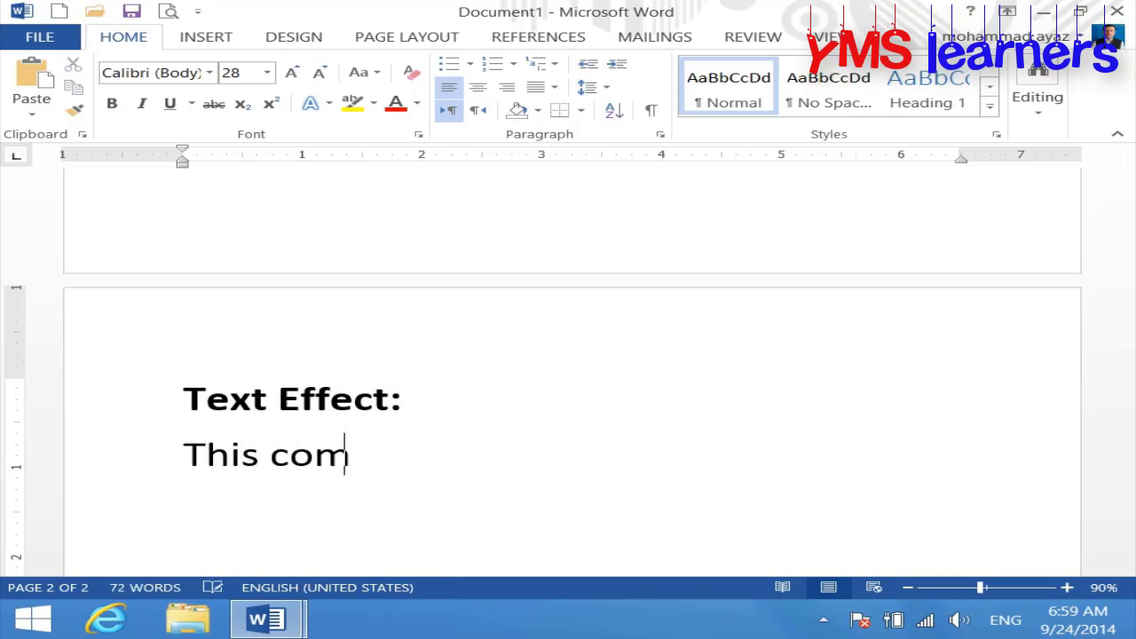
{"action": "type", "text": "and ise"}
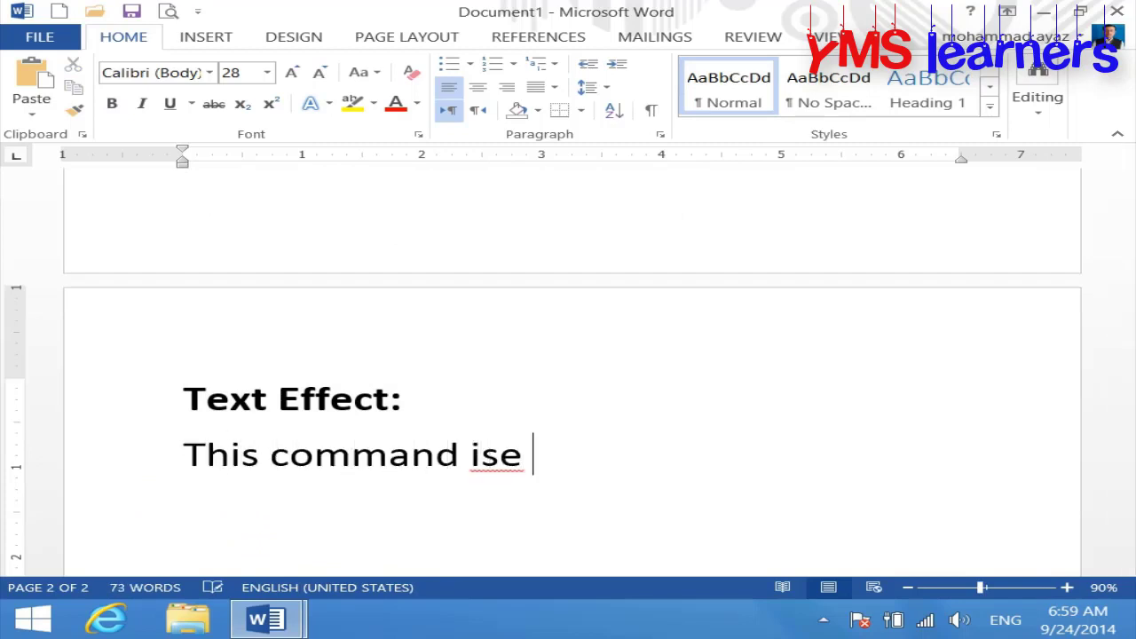
{"action": "key", "text": "BackSpace"}
{"action": "key", "text": "BackSpace"}
{"action": "type", "text": "use to "}
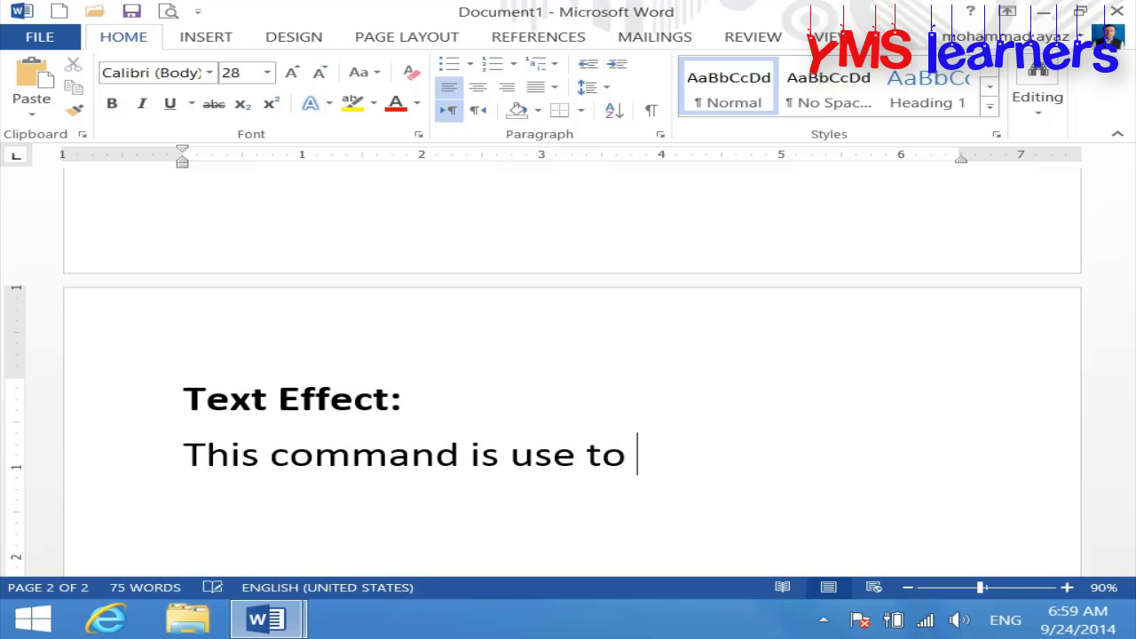
{"action": "type", "text": "give "}
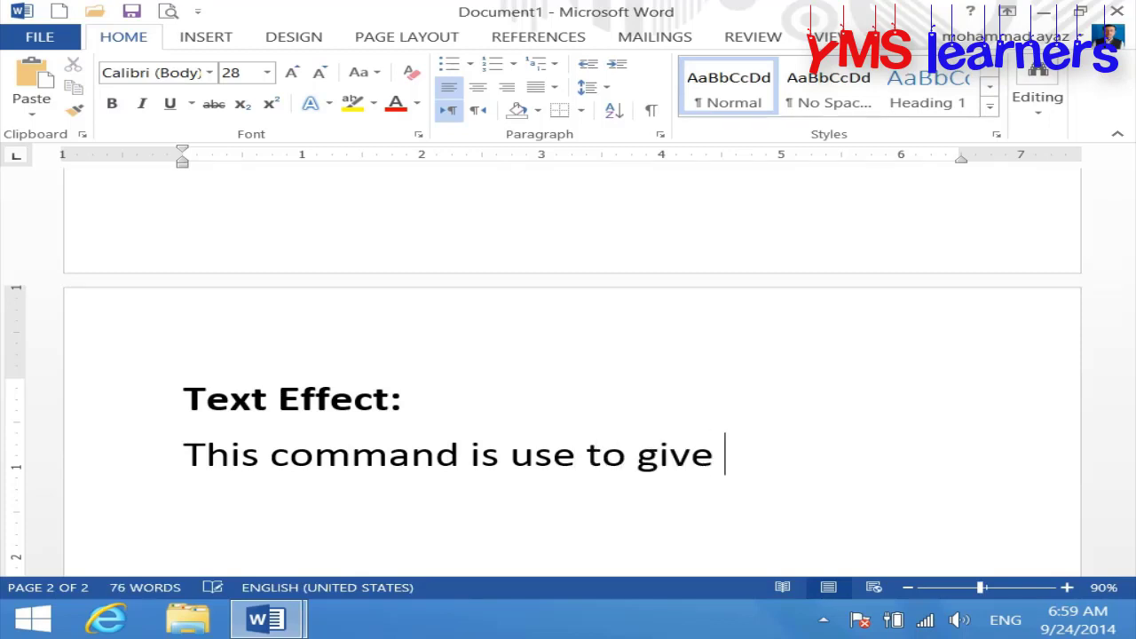
{"action": "type", "text": "differ"}
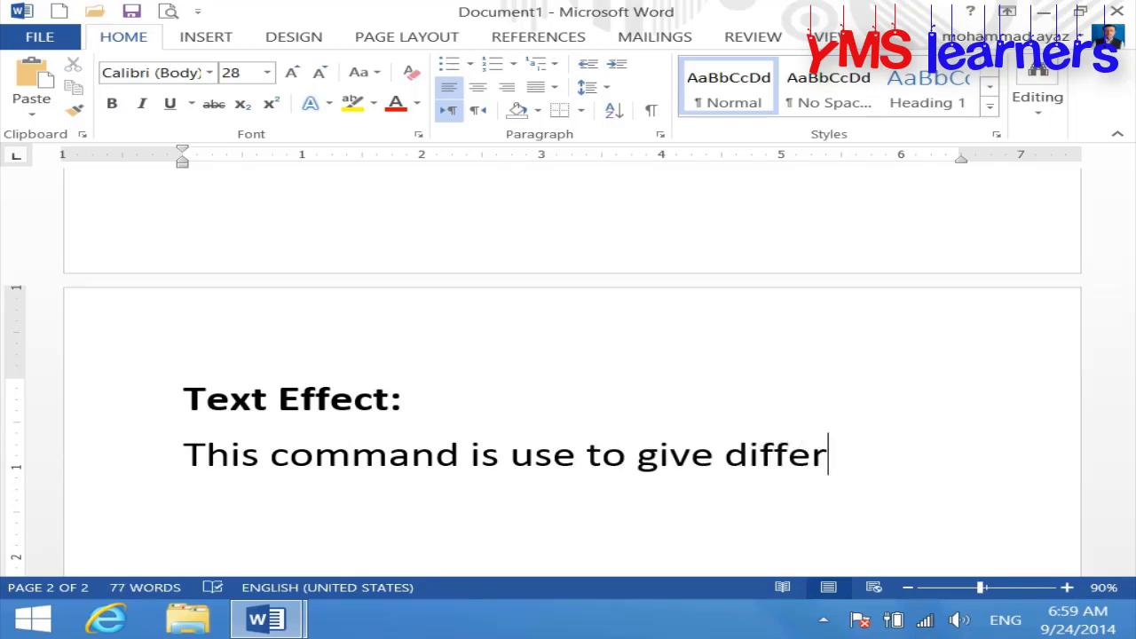
{"action": "type", "text": "ent eff"}
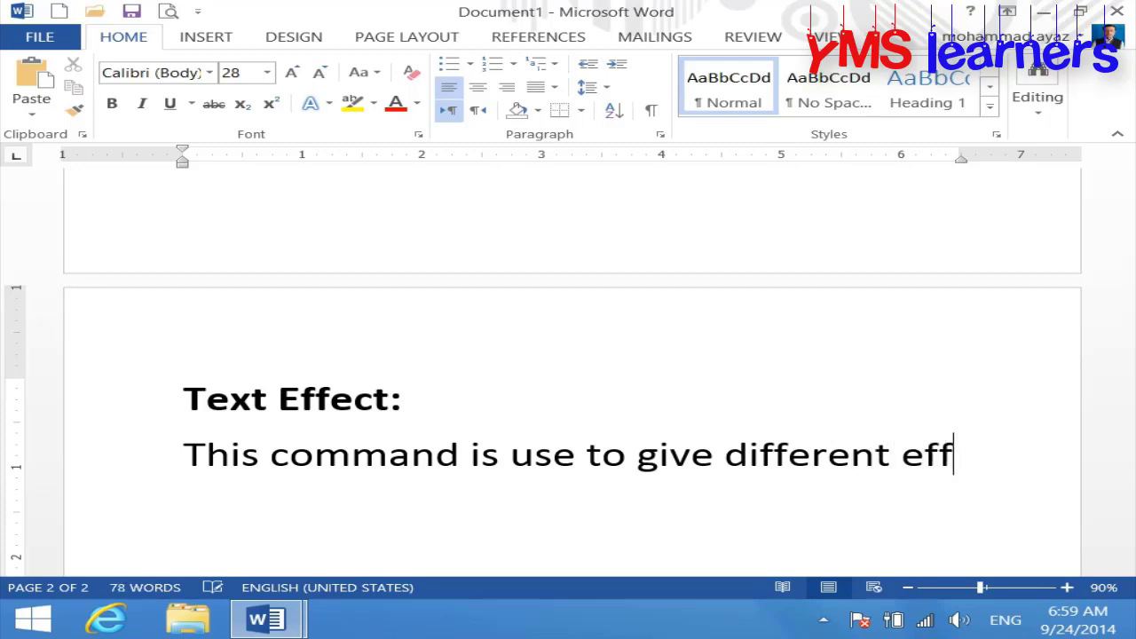
{"action": "type", "text": "ect or "}
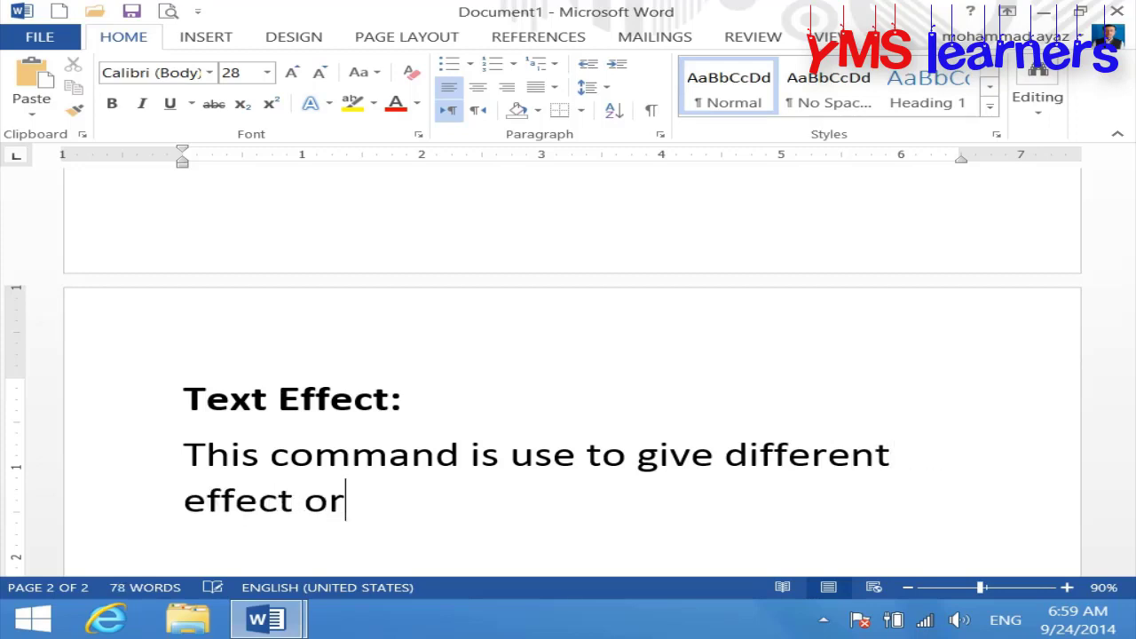
{"action": "type", "text": "style into se"}
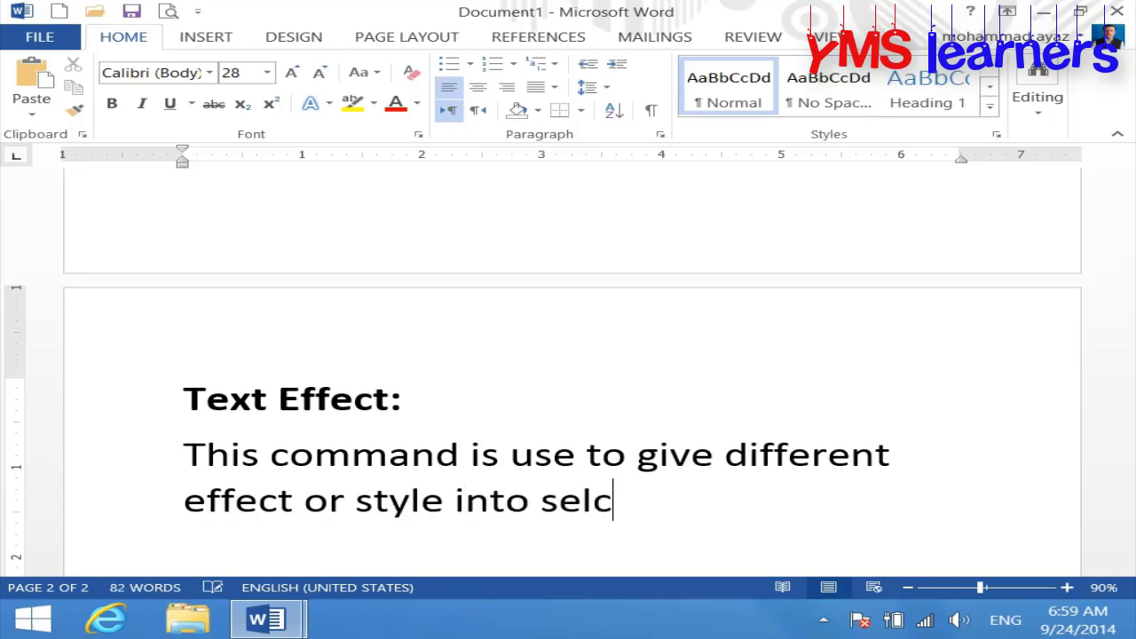
{"action": "type", "text": "lecte"}
{"action": "key", "text": "BackSpace"}
{"action": "key", "text": "BackSpace"}
{"action": "type", "text": "cte"}
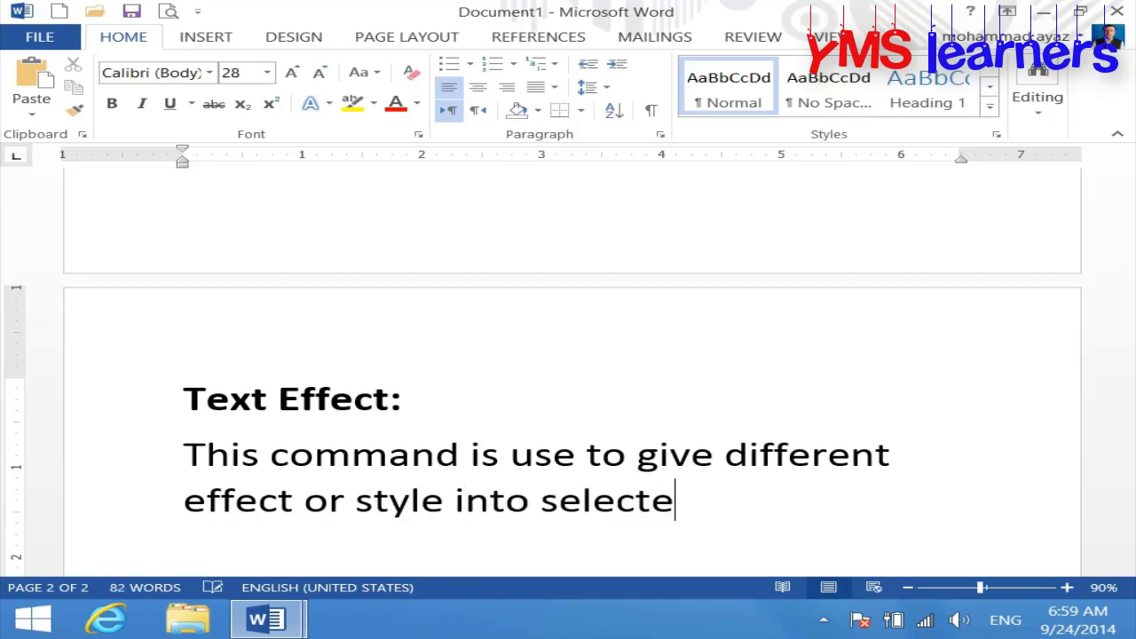
{"action": "type", "text": "d text."}
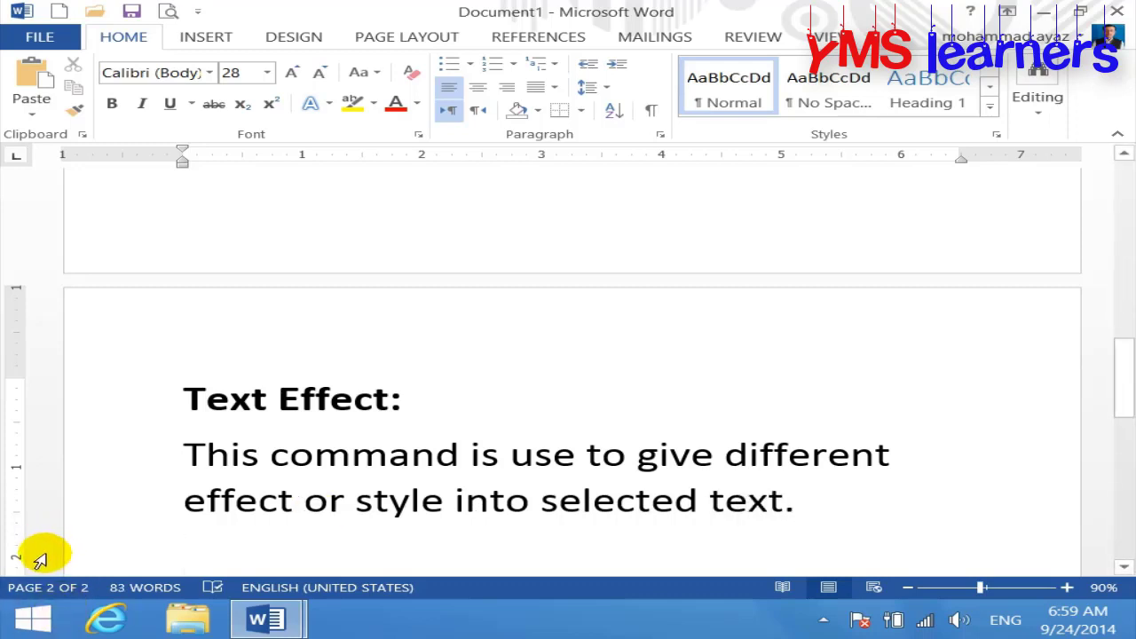
- Open the text effects gallery to view its presets and options, and switch to Document2
{"action": "scroll", "coordinate": [40, 560], "scroll_direction": "down", "scroll_amount": 3}
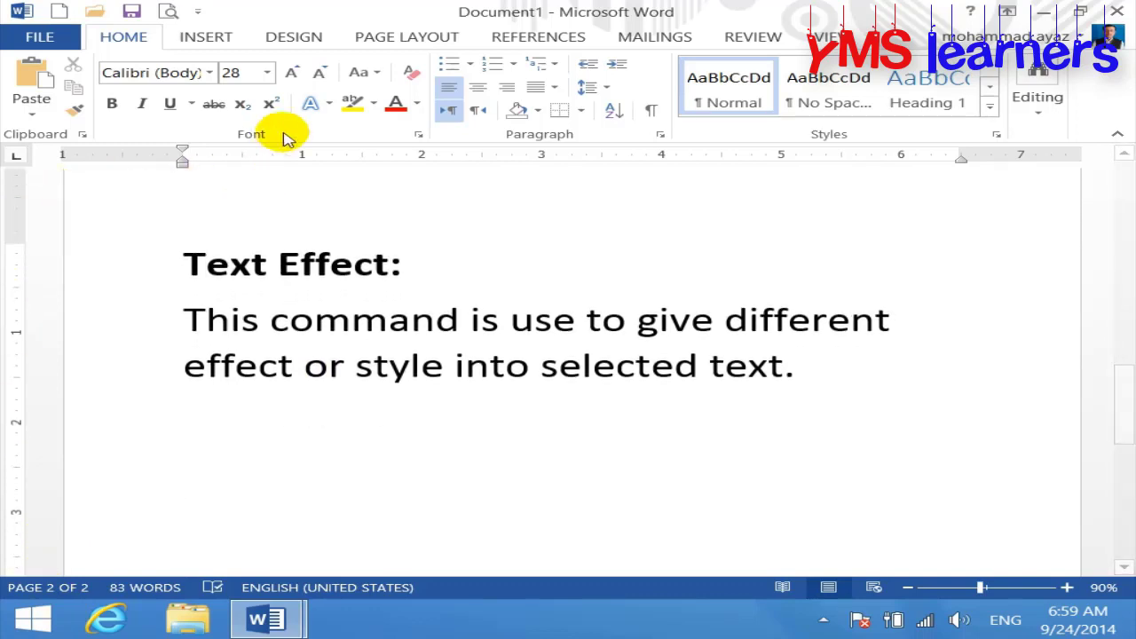
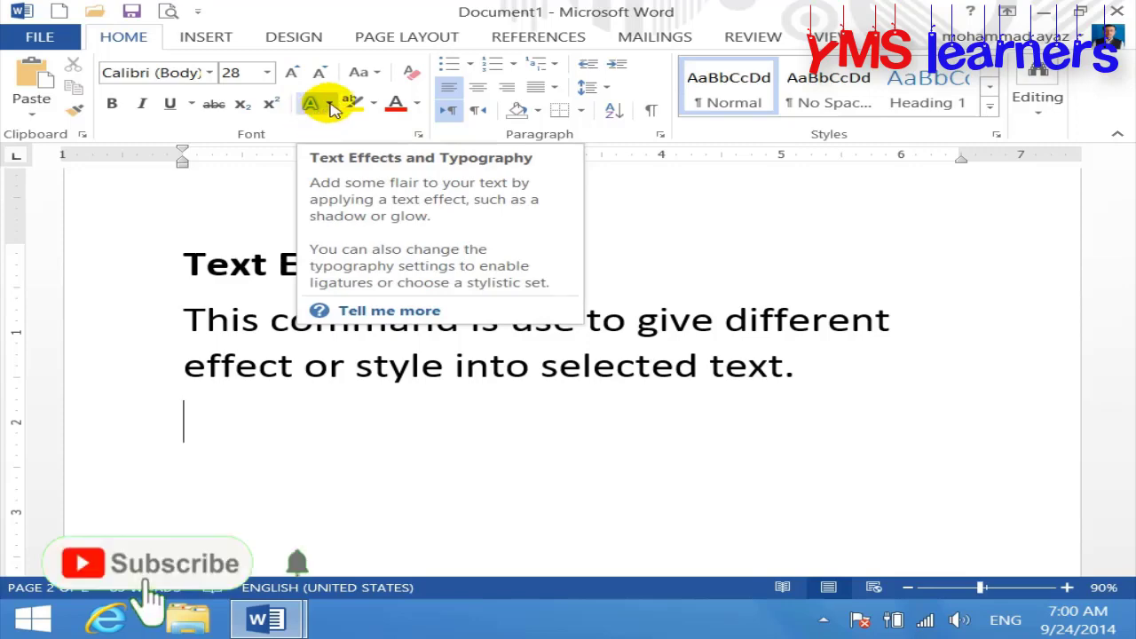
{"action": "left_click", "coordinate": [329, 105]}
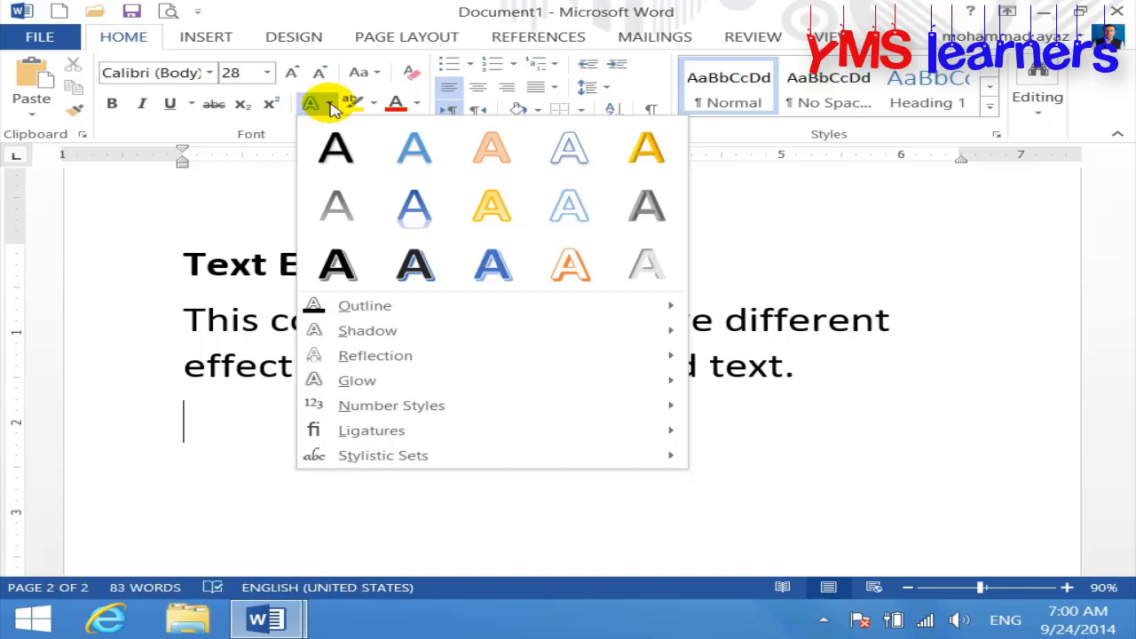
{"action": "left_click", "coordinate": [266, 619]}
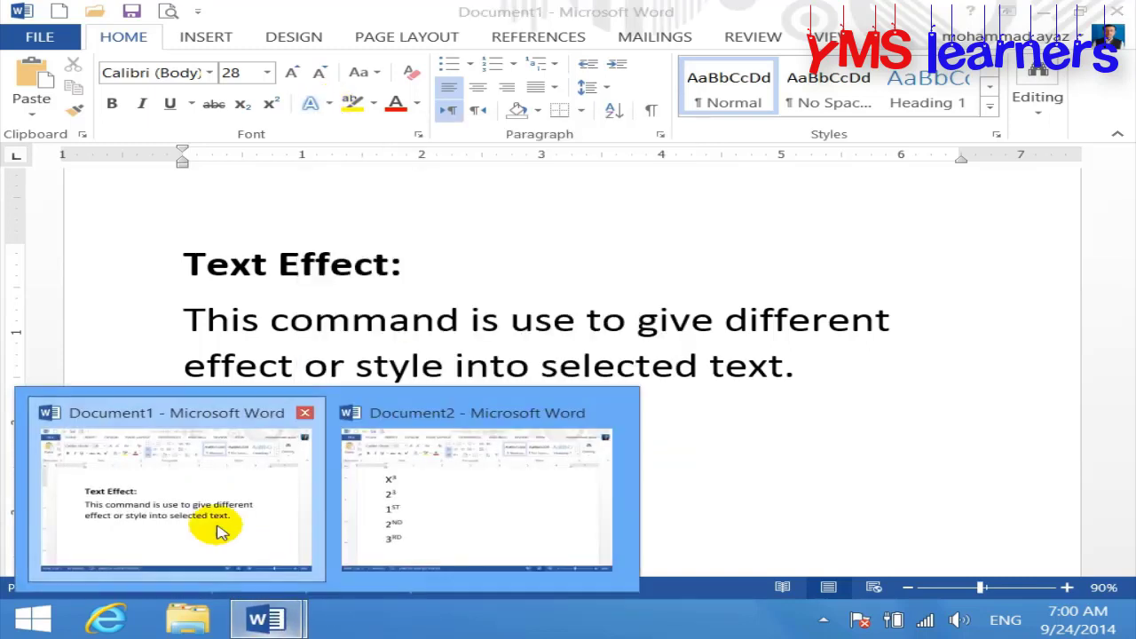
{"action": "left_click", "coordinate": [393, 497]}
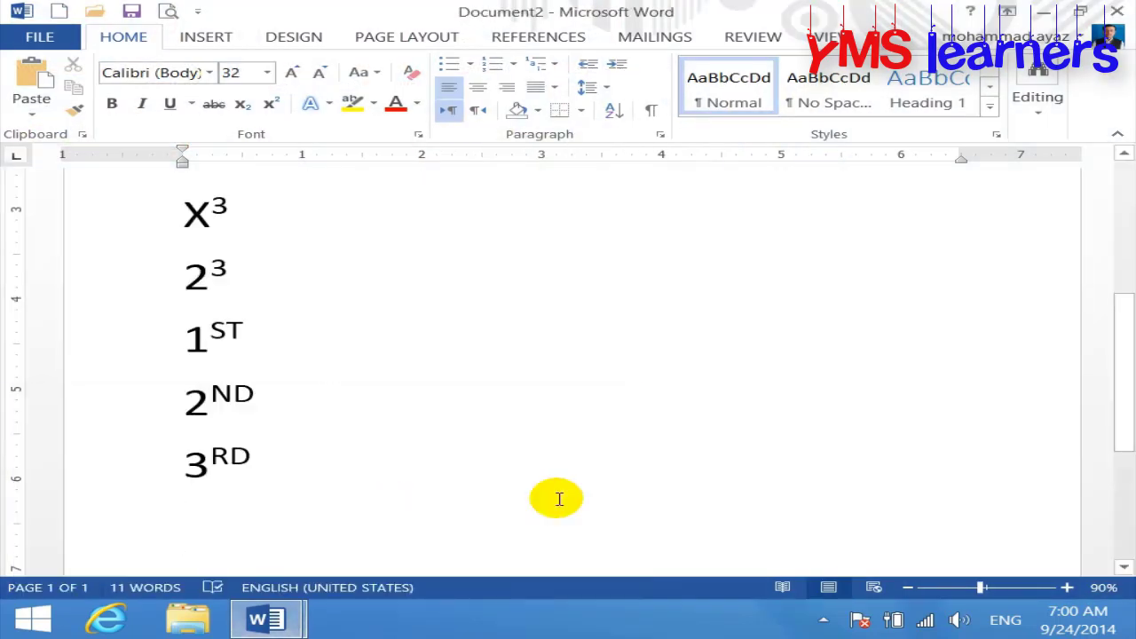
- Delete all the content of Document2
{"action": "key", "text": "ctrl+a"}
{"action": "key", "text": "Delete"}
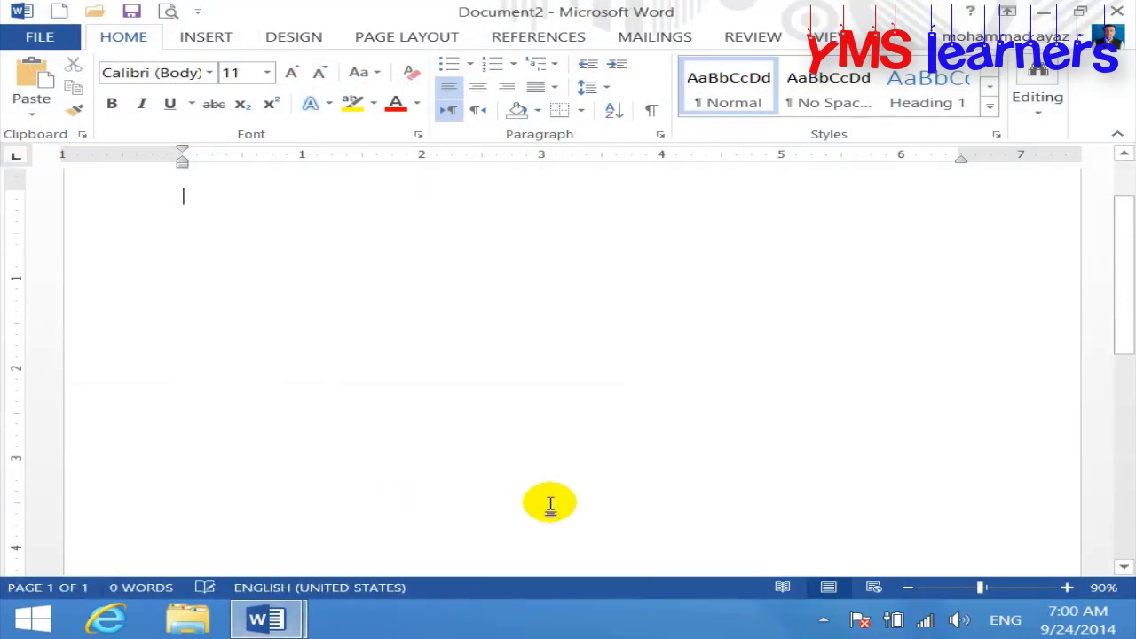
{"action": "scroll", "coordinate": [551, 504], "scroll_direction": "up", "scroll_amount": 2}
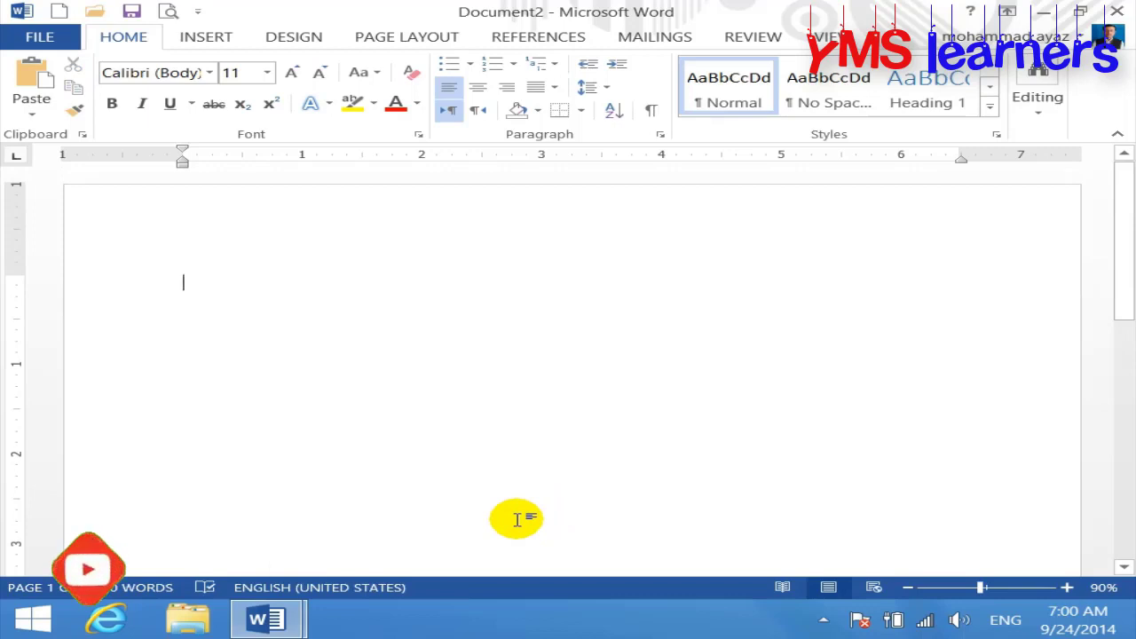
- Increase the font size of the empty line in Document2 to 36
{"action": "key", "text": "ctrl+bracketright"}
{"action": "key", "text": "ctrl+bracketright"}
{"action": "key", "text": "ctrl+bracketright"}
{"action": "key", "text": "ctrl+bracketright"}
{"action": "key", "text": "ctrl+bracketright"}
{"action": "key", "text": "ctrl+bracketright"}
{"action": "key", "text": "ctrl+bracketright"}
{"action": "key", "text": "ctrl+bracketright"}
{"action": "key", "text": "ctrl+bracketright"}
{"action": "key", "text": "ctrl+bracketright"}
{"action": "key", "text": "ctrl+bracketright"}
{"action": "key", "text": "ctrl+bracketright"}
{"action": "key", "text": "ctrl+bracketright"}
{"action": "key", "text": "ctrl+bracketright"}
{"action": "key", "text": "ctrl+bracketright"}
{"action": "key", "text": "ctrl+bracketright"}
{"action": "key", "text": "ctrl+bracketright"}
{"action": "key", "text": "ctrl+bracketright"}
{"action": "key", "text": "ctrl+bracketright"}
{"action": "key", "text": "ctrl+bracketright"}
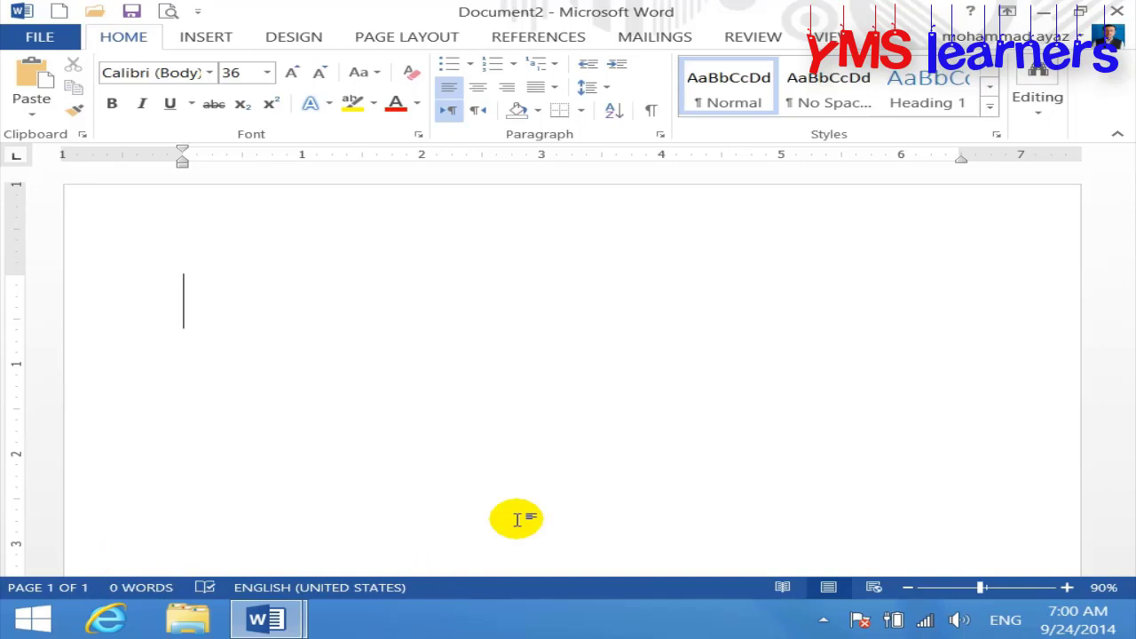
- Write "Afghanistan" on the first line of Document2 and copy it onto the line below
{"action": "type", "text": "afghanistan"}
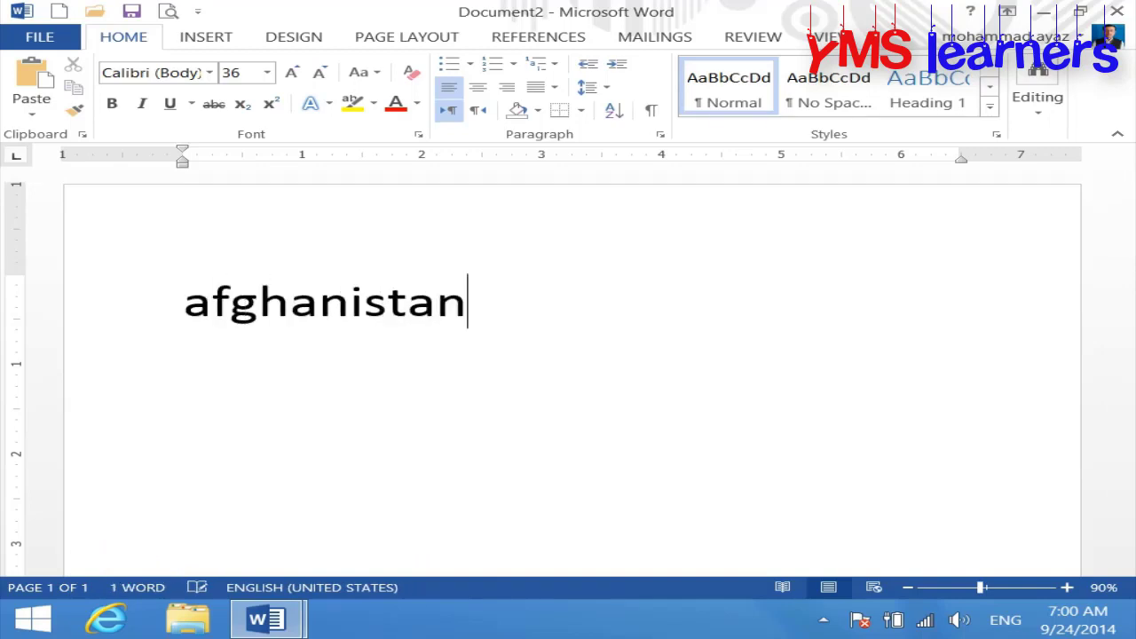
{"action": "key", "text": "Return"}
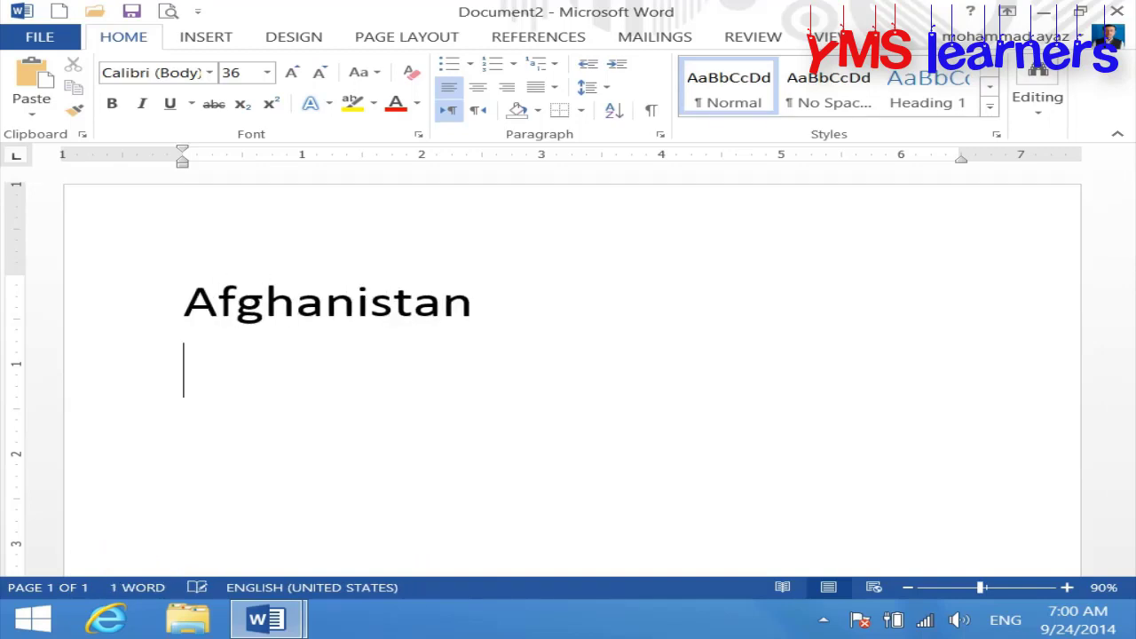
{"action": "left_click_drag", "start_coordinate": [486, 306], "coordinate": [116, 314]}
{"action": "key", "text": "ctrl+c"}
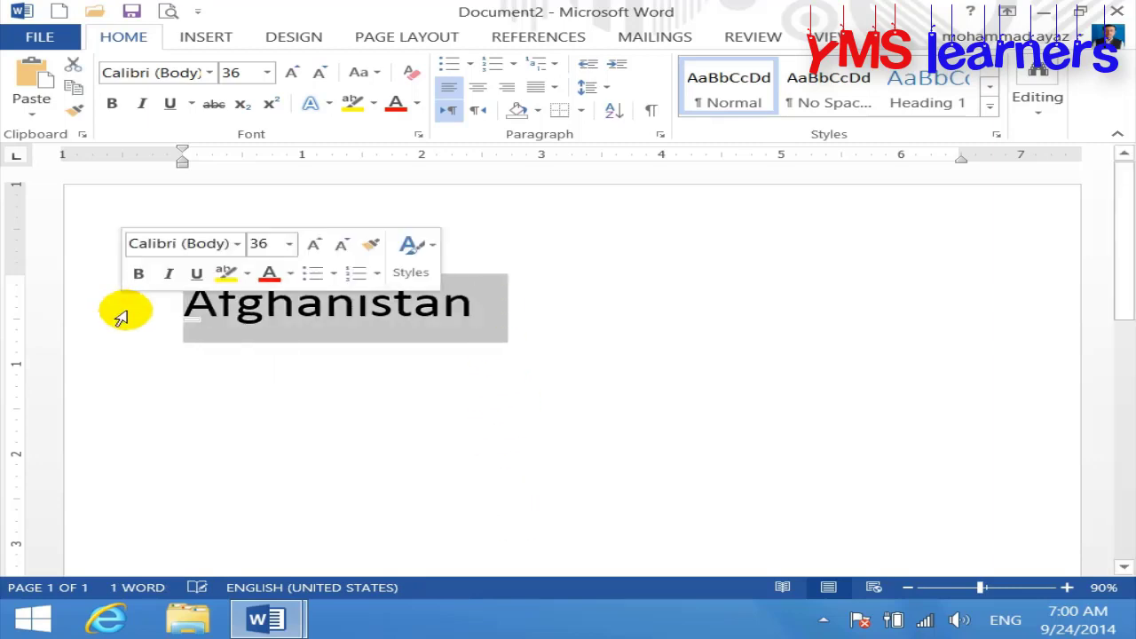
{"action": "left_click", "coordinate": [606, 325]}
{"action": "key", "text": "Down"}
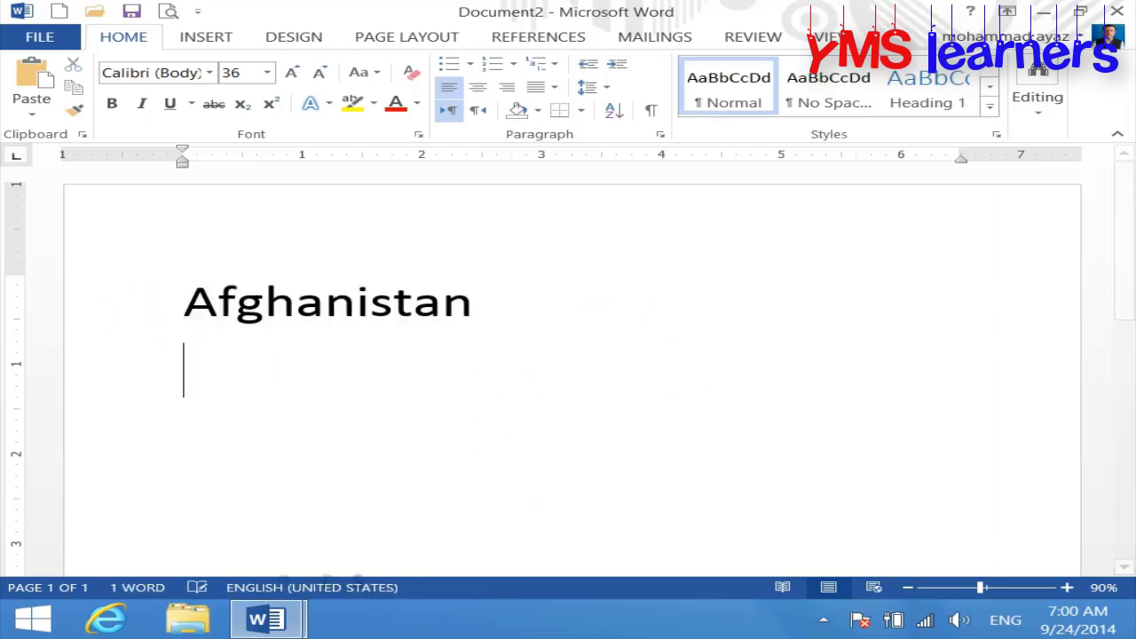
{"action": "key", "text": "ctrl+v"}
{"action": "left_click", "coordinate": [278, 505]}
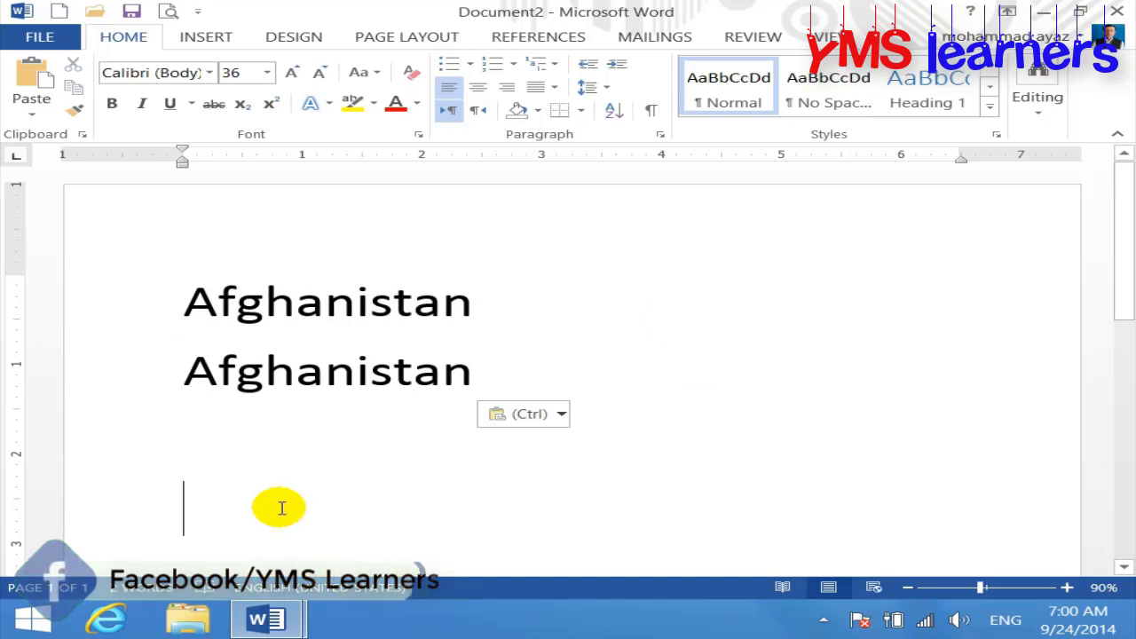
- Right-align the second "Afghanistan" and apply the blue shadowed text effect preset to it
{"action": "left_click", "coordinate": [493, 327]}
{"action": "left_click_drag", "start_coordinate": [493, 327], "coordinate": [97, 314]}
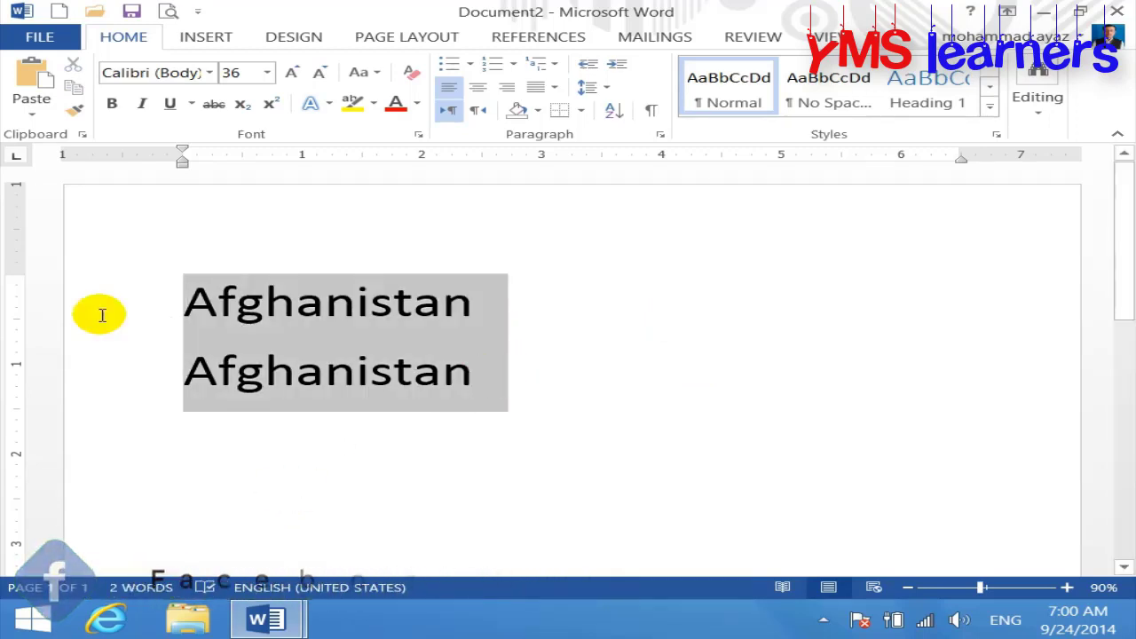
{"action": "left_click", "coordinate": [441, 486]}
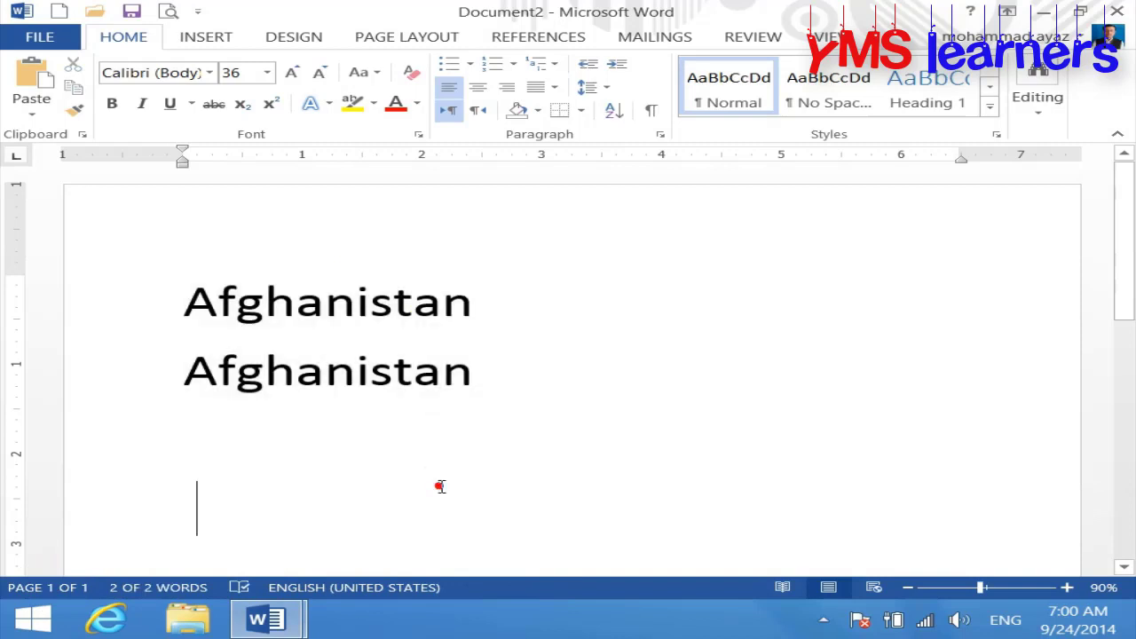
{"action": "left_click_drag", "start_coordinate": [504, 379], "coordinate": [193, 378]}
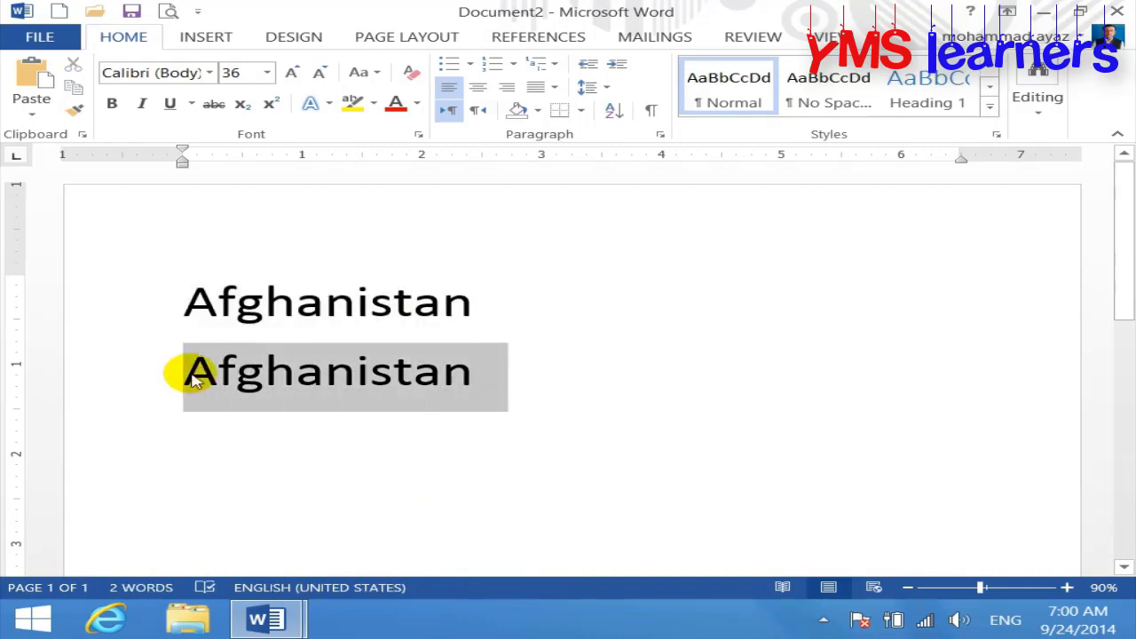
{"action": "left_click", "coordinate": [507, 87]}
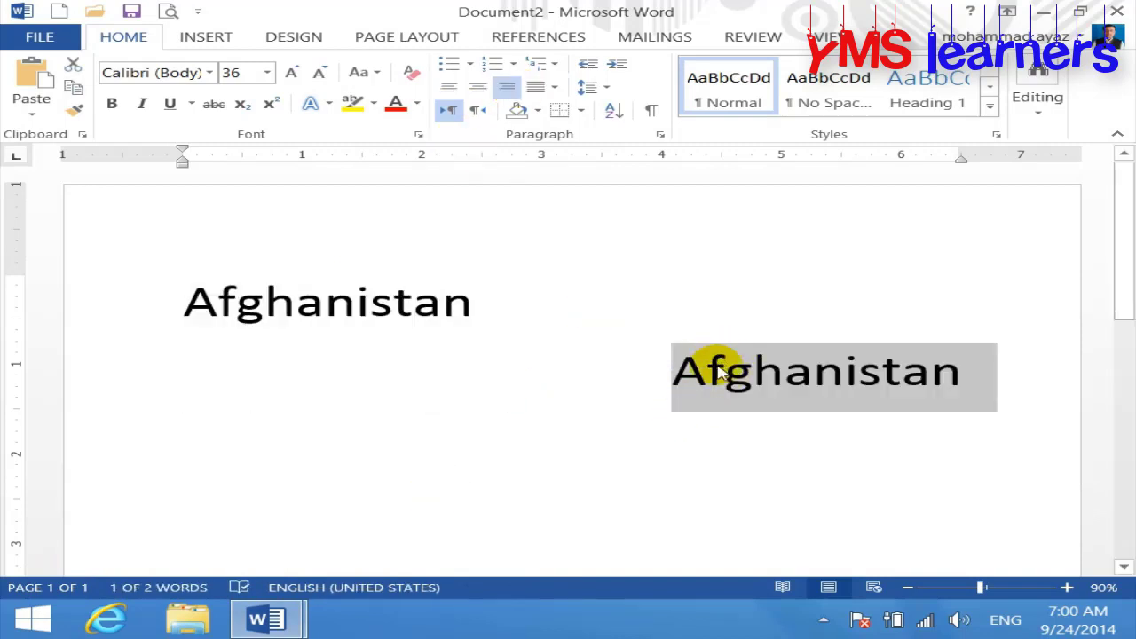
{"action": "left_click", "coordinate": [328, 106]}
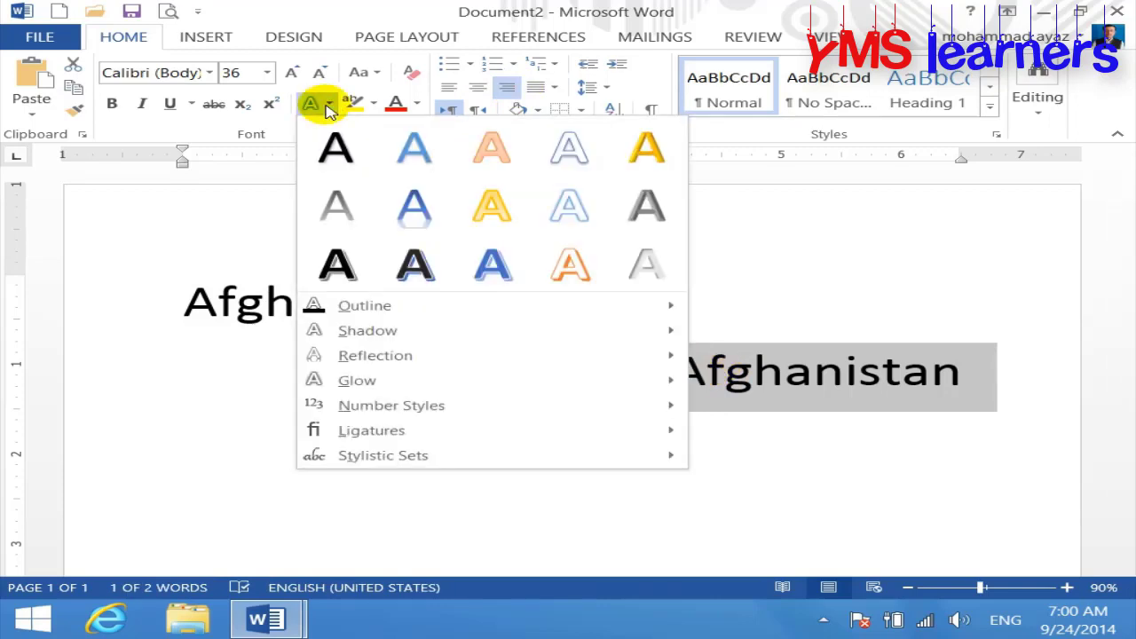
{"action": "left_click", "coordinate": [414, 146]}
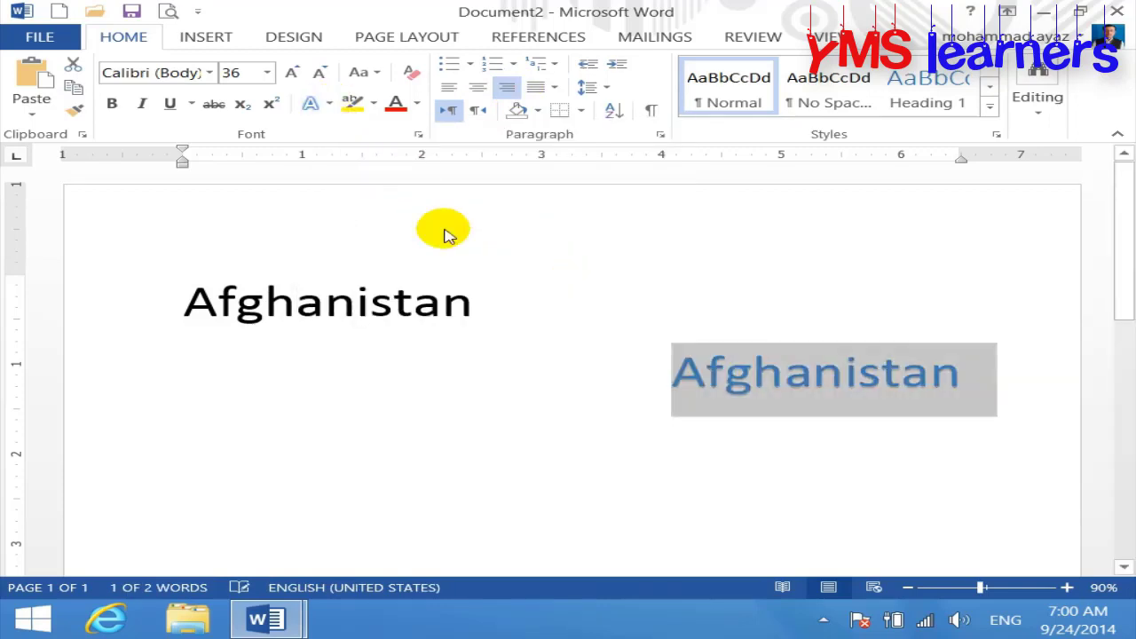
{"action": "left_click", "coordinate": [673, 489]}
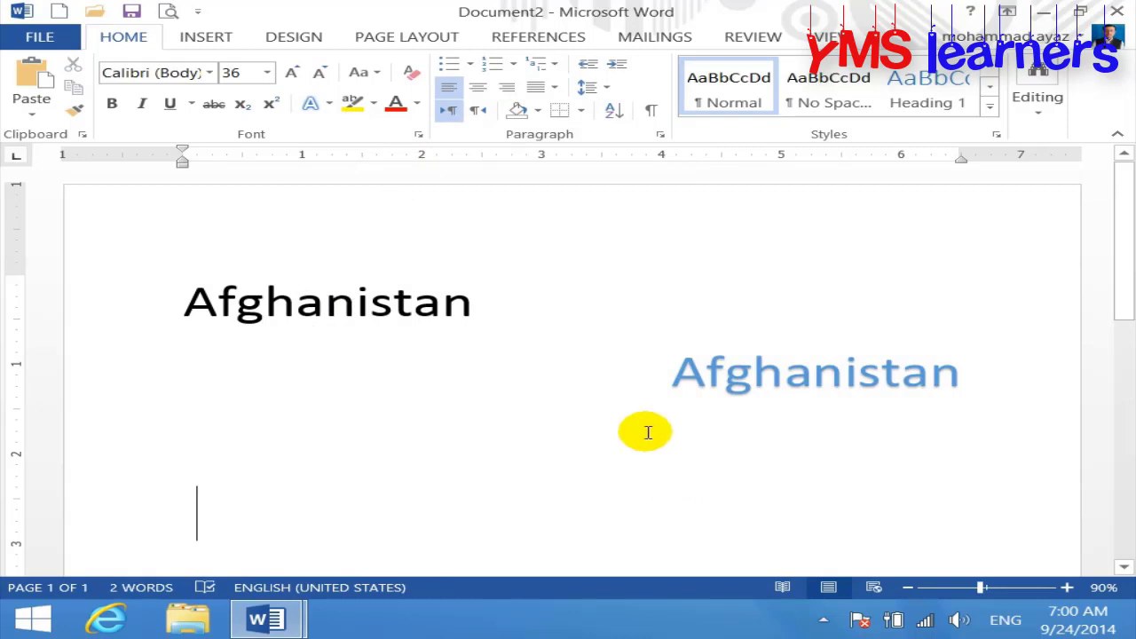
- Left-align the second "Afghanistan" and apply the gold text effect preset to it
{"action": "left_click", "coordinate": [670, 384]}
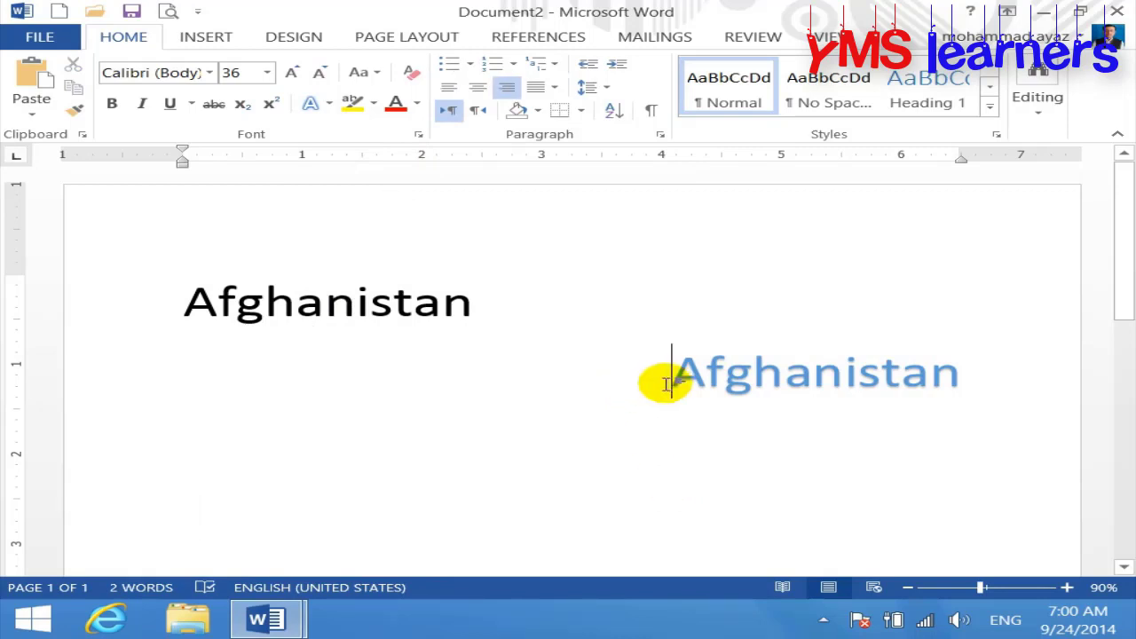
{"action": "left_click", "coordinate": [448, 89]}
{"action": "left_click_drag", "start_coordinate": [482, 375], "coordinate": [150, 376]}
{"action": "left_click", "coordinate": [328, 103]}
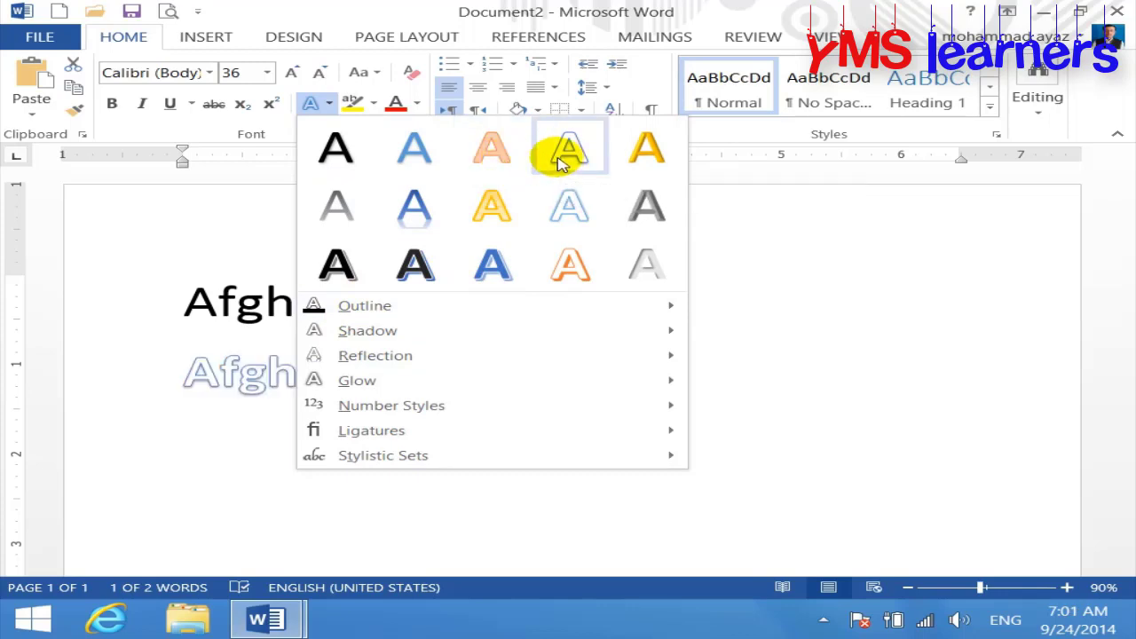
{"action": "left_click", "coordinate": [646, 149]}
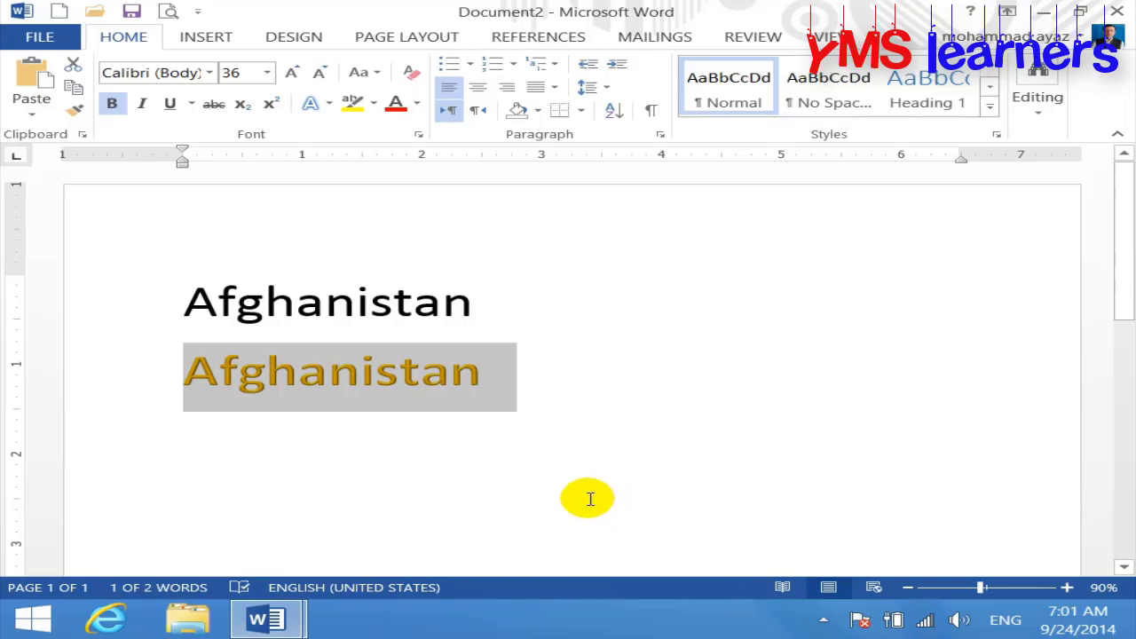
- Apply the white text effect preset with orange outline and shadow to the second "Afghanistan" and right-align the line
{"action": "left_click", "coordinate": [331, 105]}
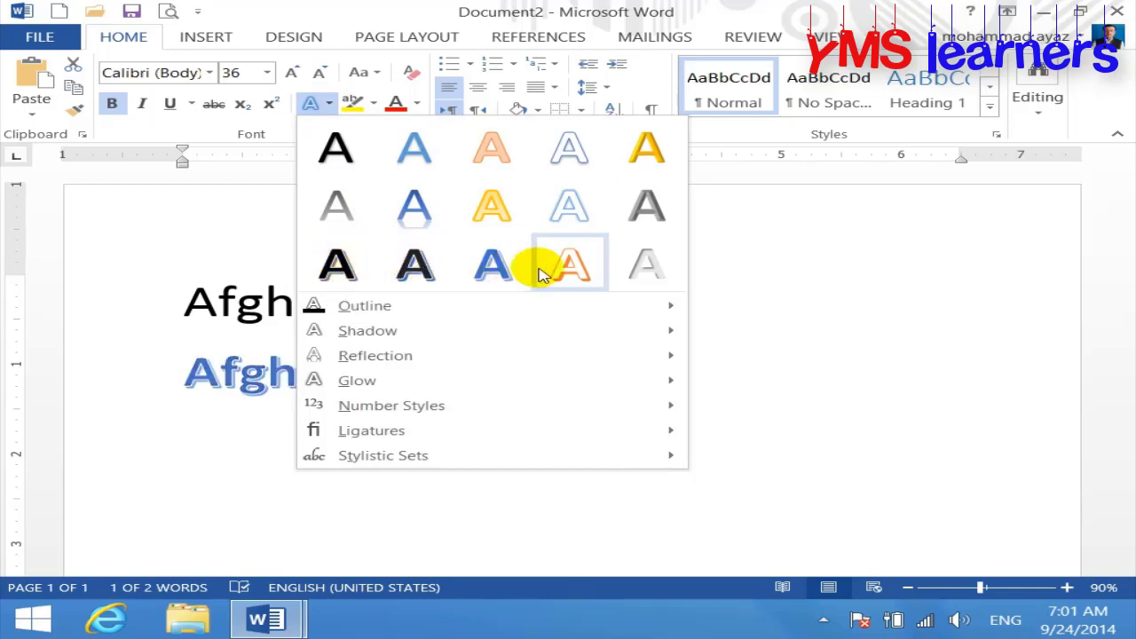
{"action": "left_click", "coordinate": [566, 266]}
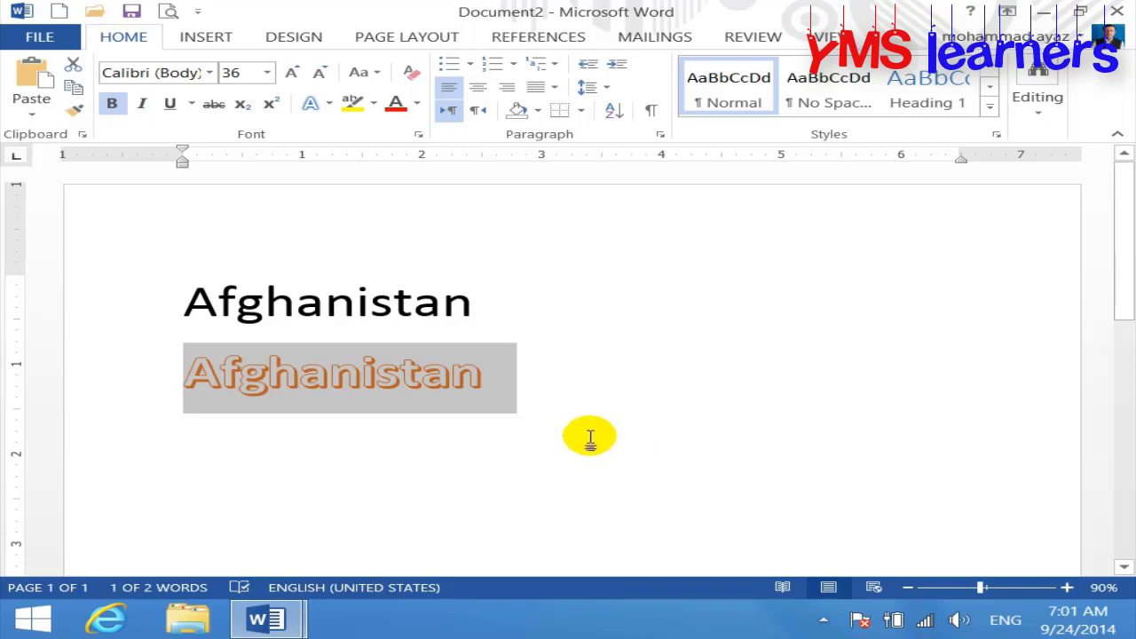
{"action": "left_click", "coordinate": [328, 114]}
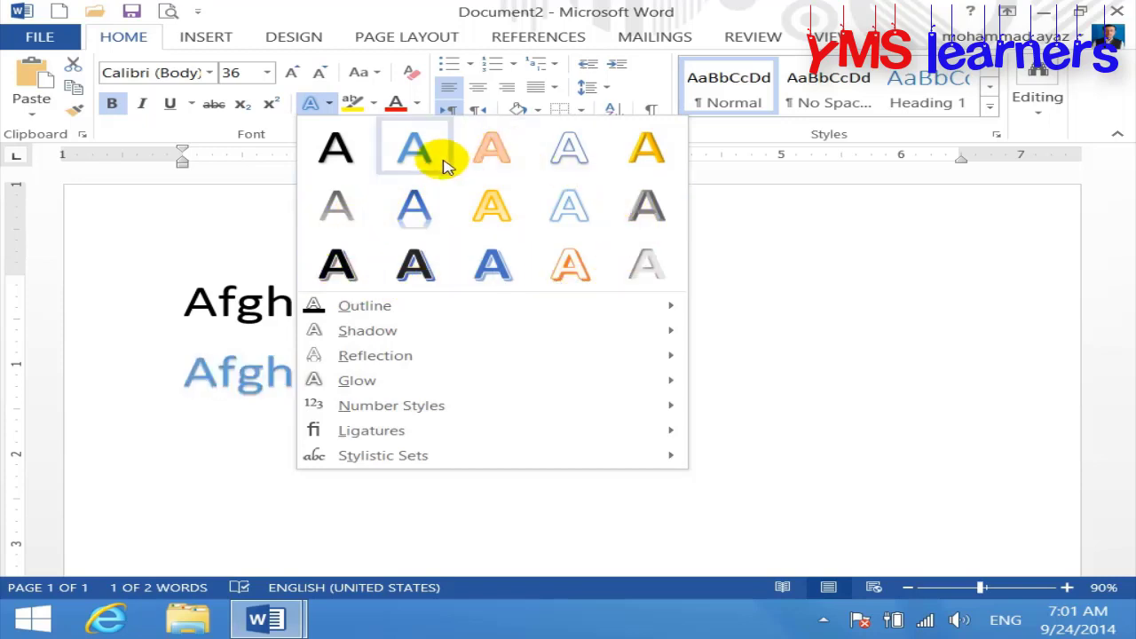
{"action": "mouse_move", "coordinate": [467, 346]}
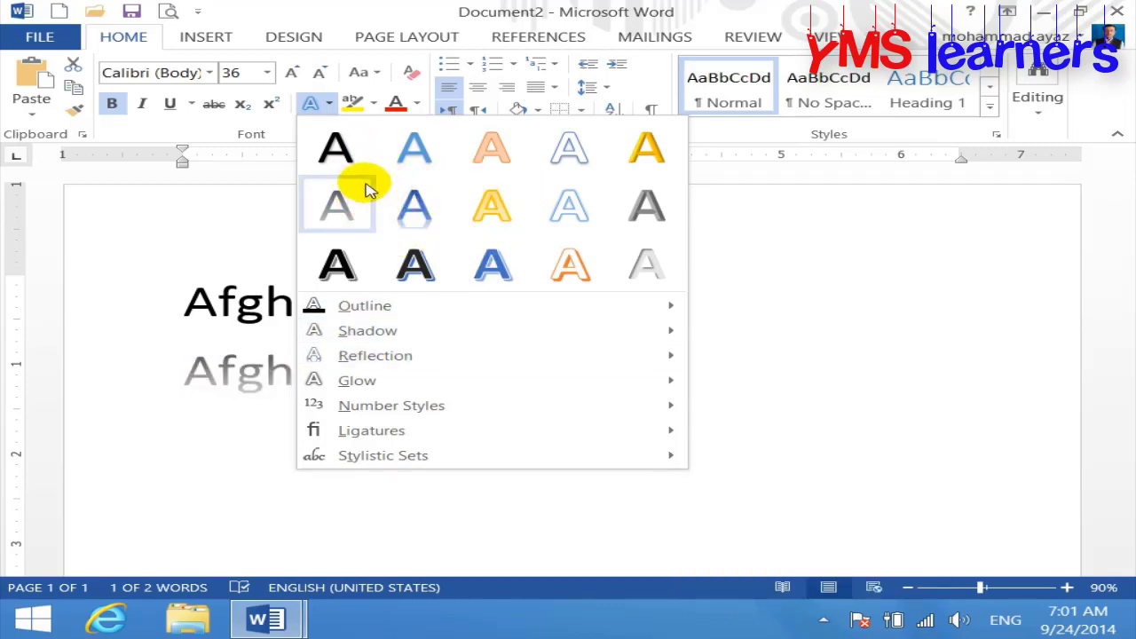
{"action": "mouse_move", "coordinate": [420, 310]}
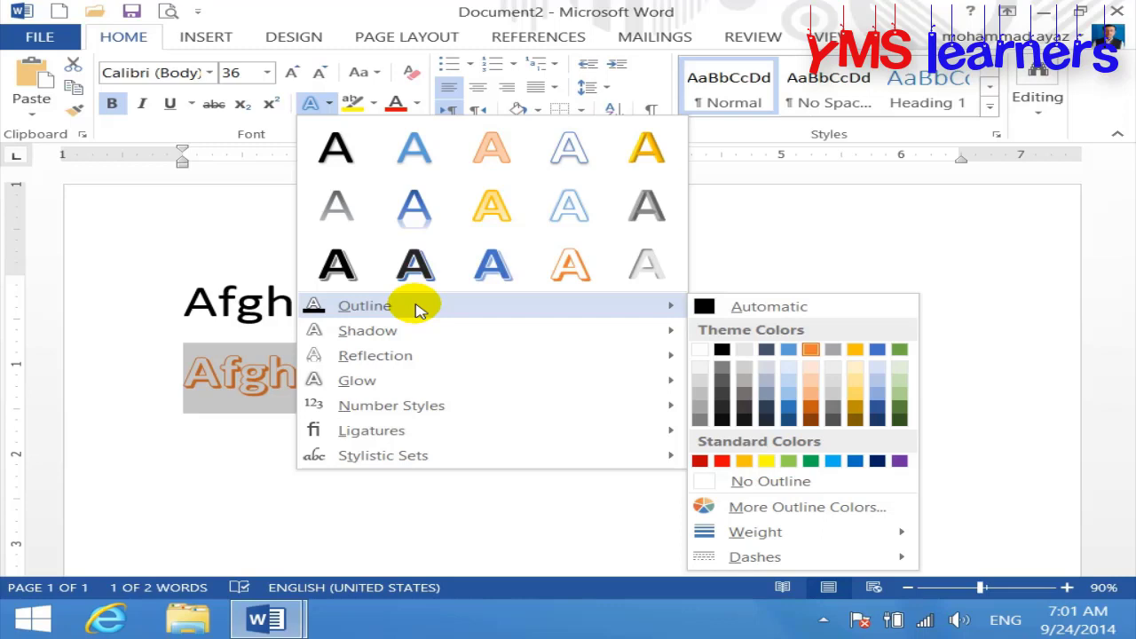
{"action": "left_click", "coordinate": [254, 393]}
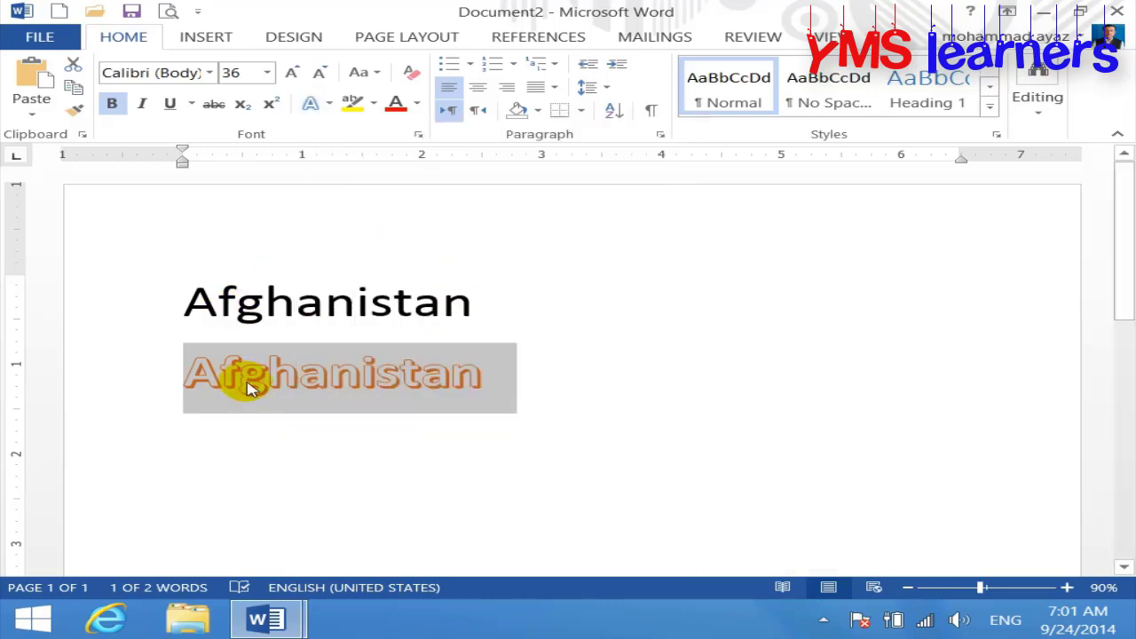
{"action": "left_click", "coordinate": [509, 89]}
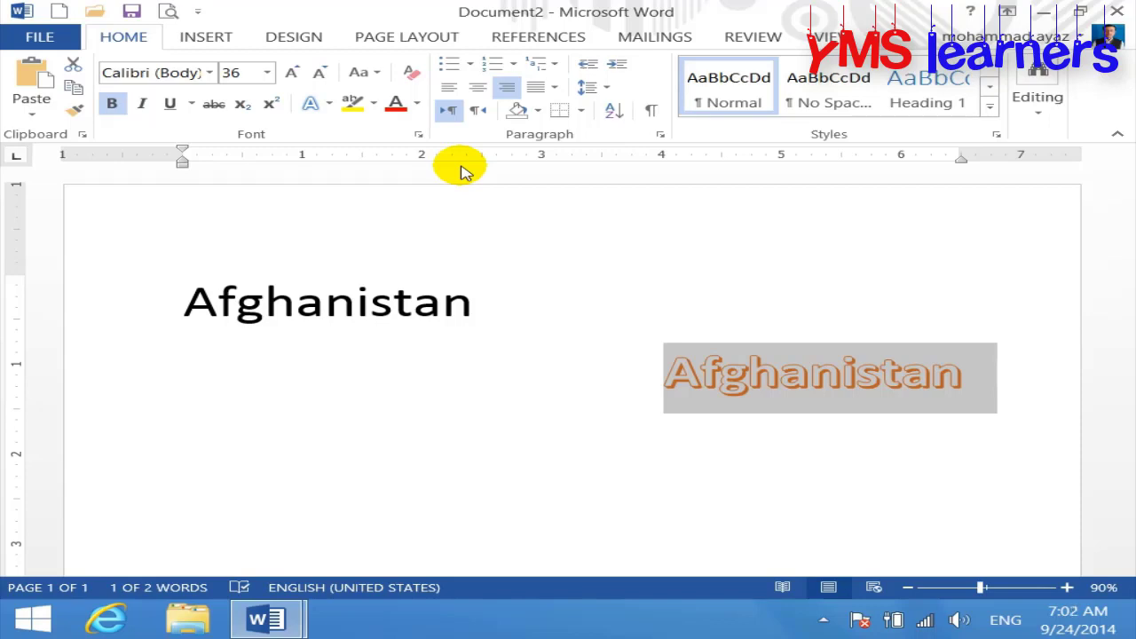
{"action": "left_click", "coordinate": [824, 619]}
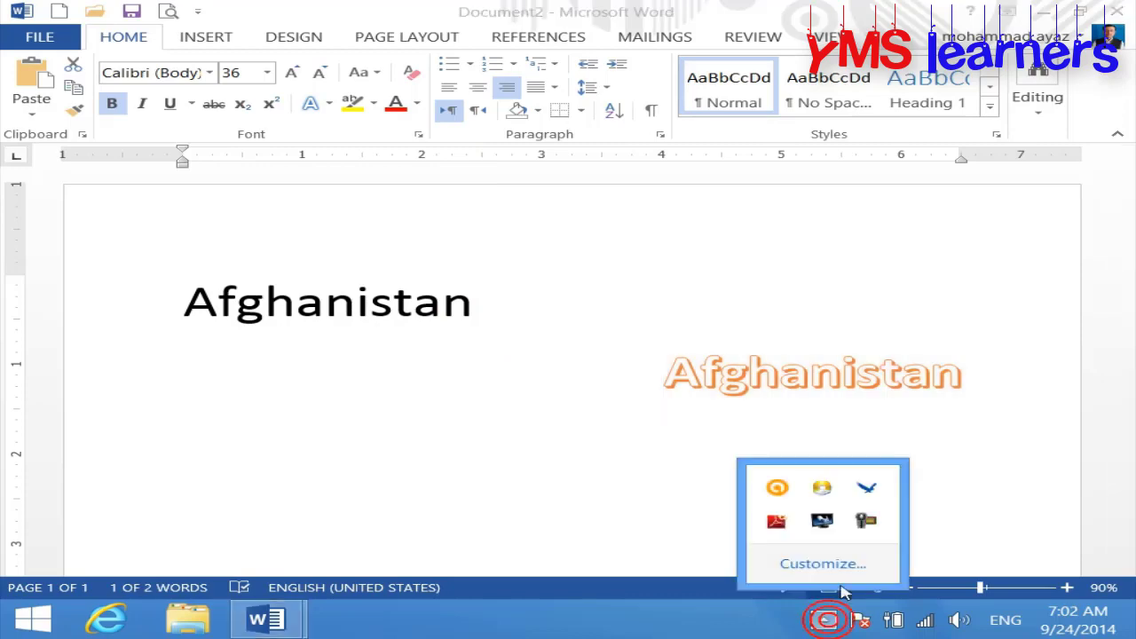
{"action": "left_click", "coordinate": [866, 522]}
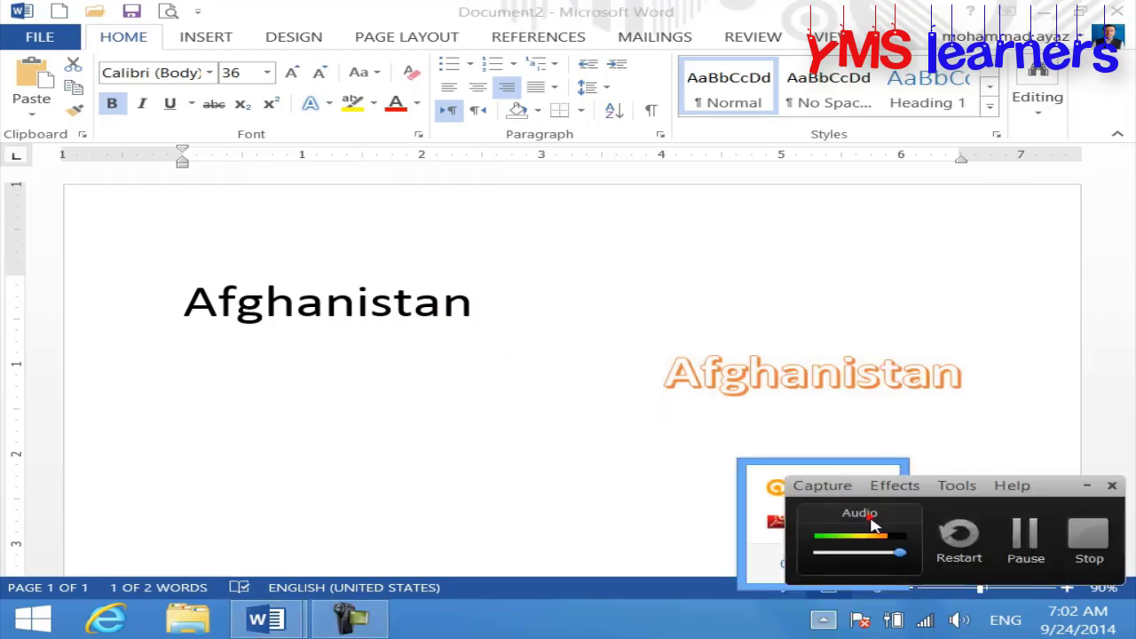
{"action": "left_click", "coordinate": [1023, 537]}
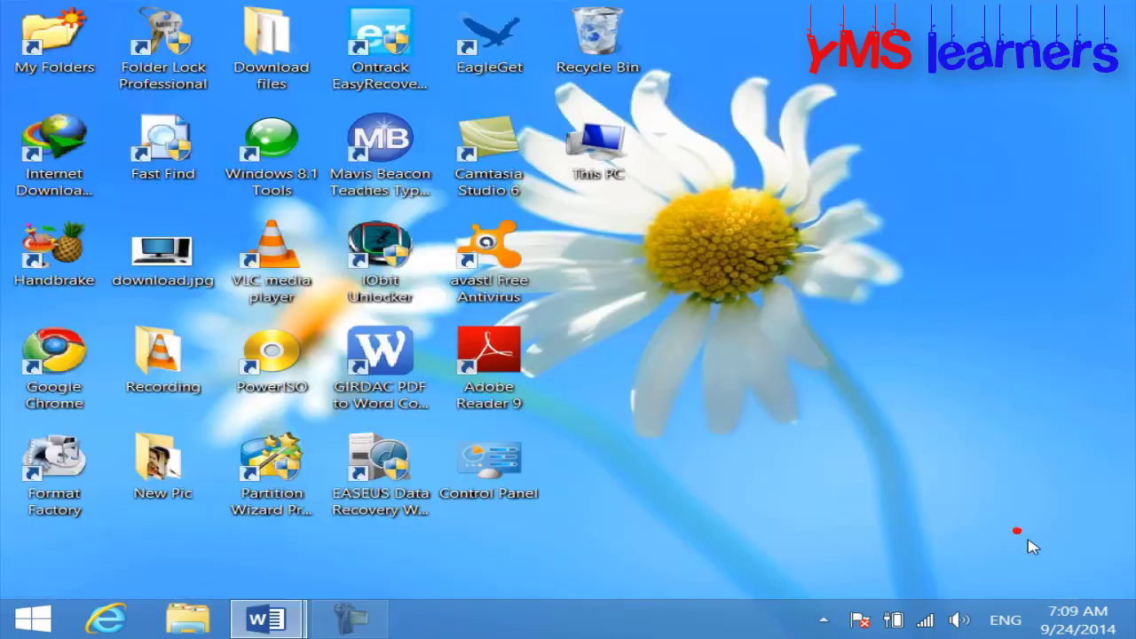
{"action": "left_click", "coordinate": [1017, 530]}
{"action": "left_click", "coordinate": [830, 620]}
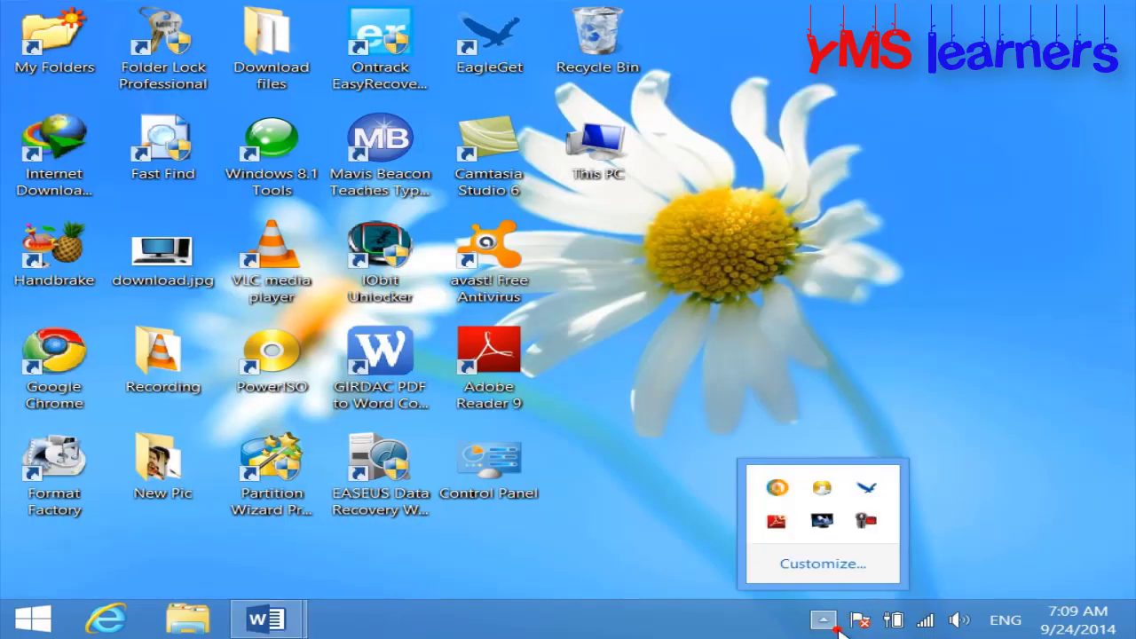
{"action": "right_click", "coordinate": [731, 275]}
{"action": "left_click", "coordinate": [776, 346]}
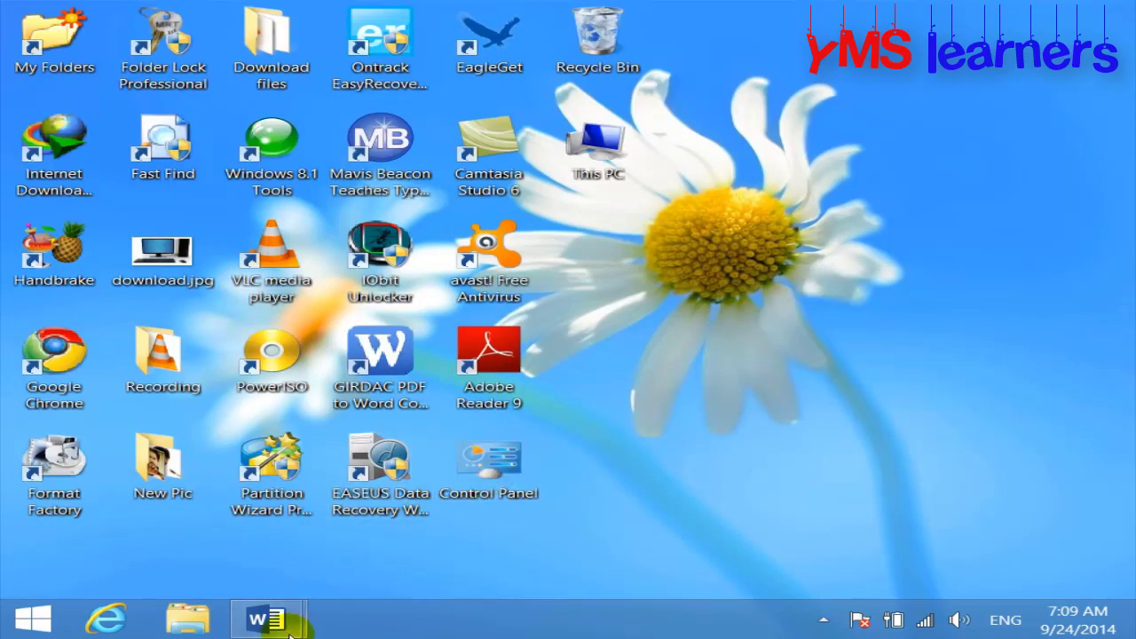
- Switch to Word, look at the Text Effect note in Document1, and view the outline options for the styled word in Document2
{"action": "mouse_move", "coordinate": [264, 619]}
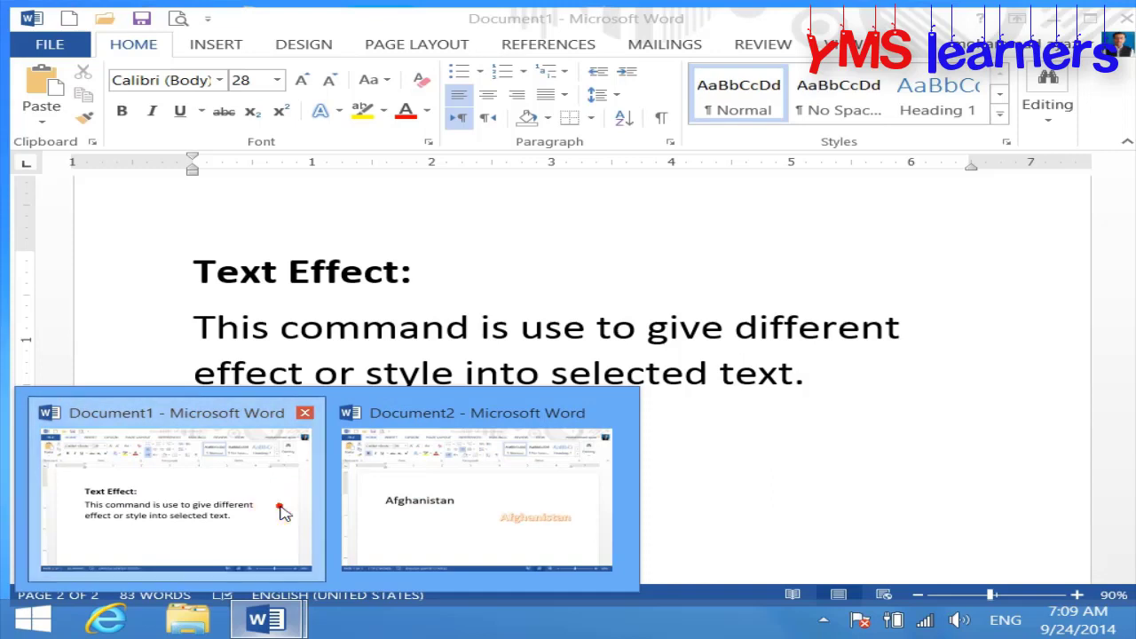
{"action": "left_click", "coordinate": [298, 533]}
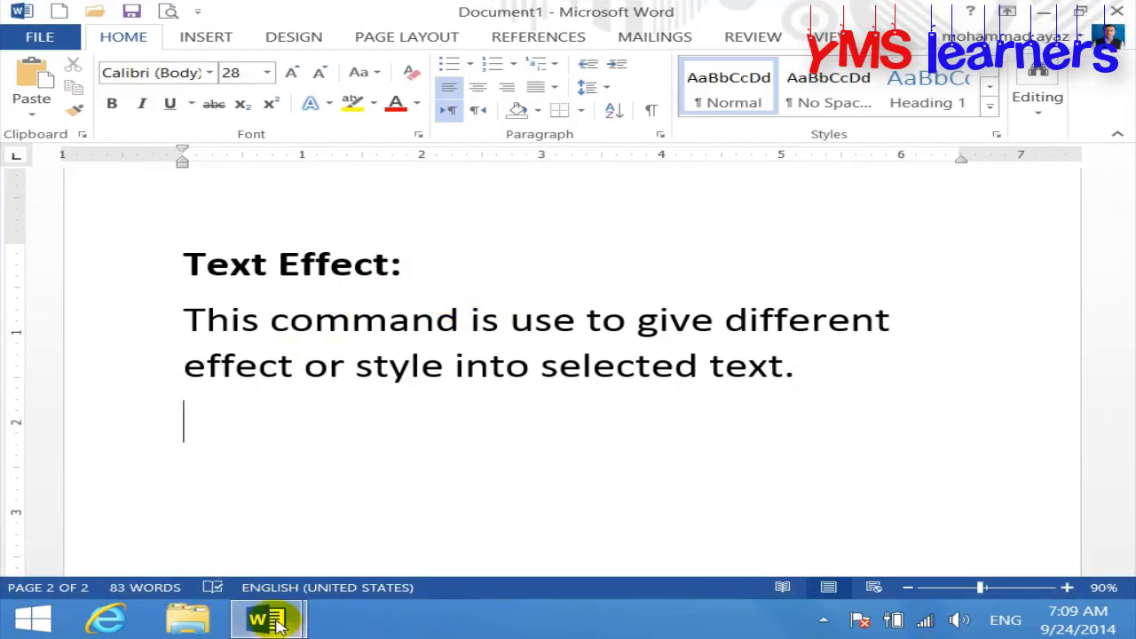
{"action": "mouse_move", "coordinate": [280, 624]}
{"action": "left_click", "coordinate": [422, 506]}
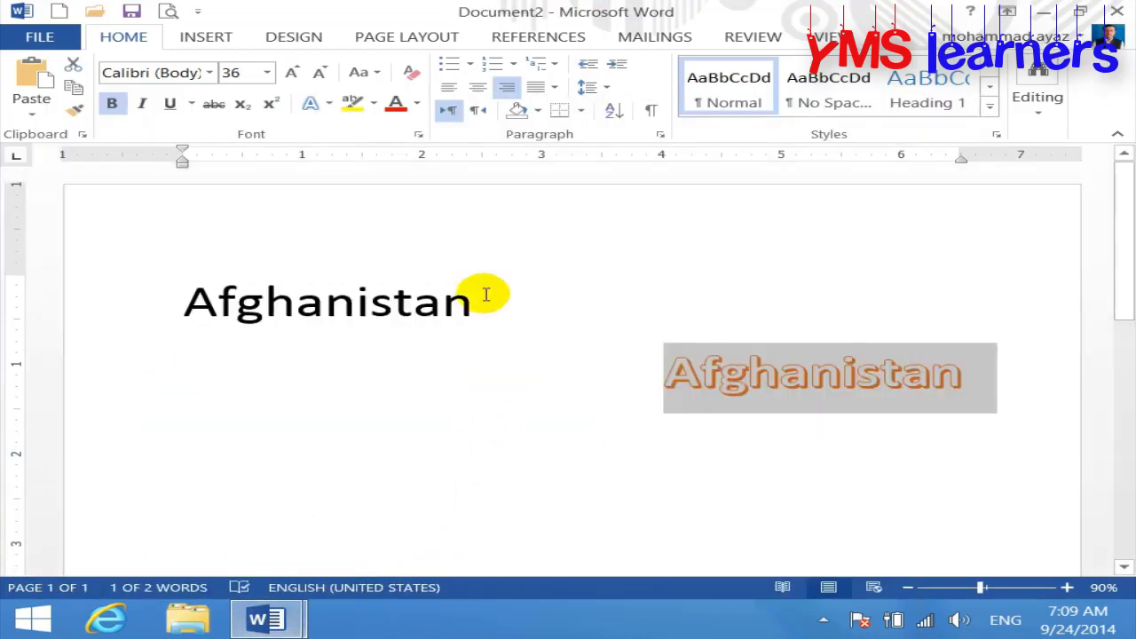
{"action": "left_click", "coordinate": [328, 107]}
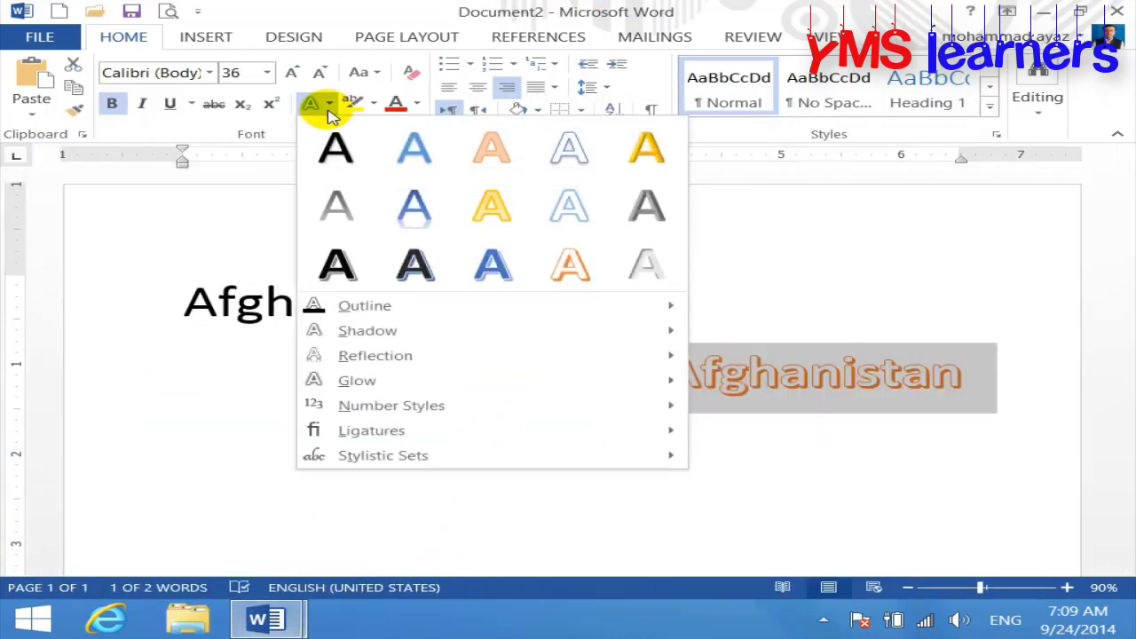
{"action": "mouse_move", "coordinate": [343, 309]}
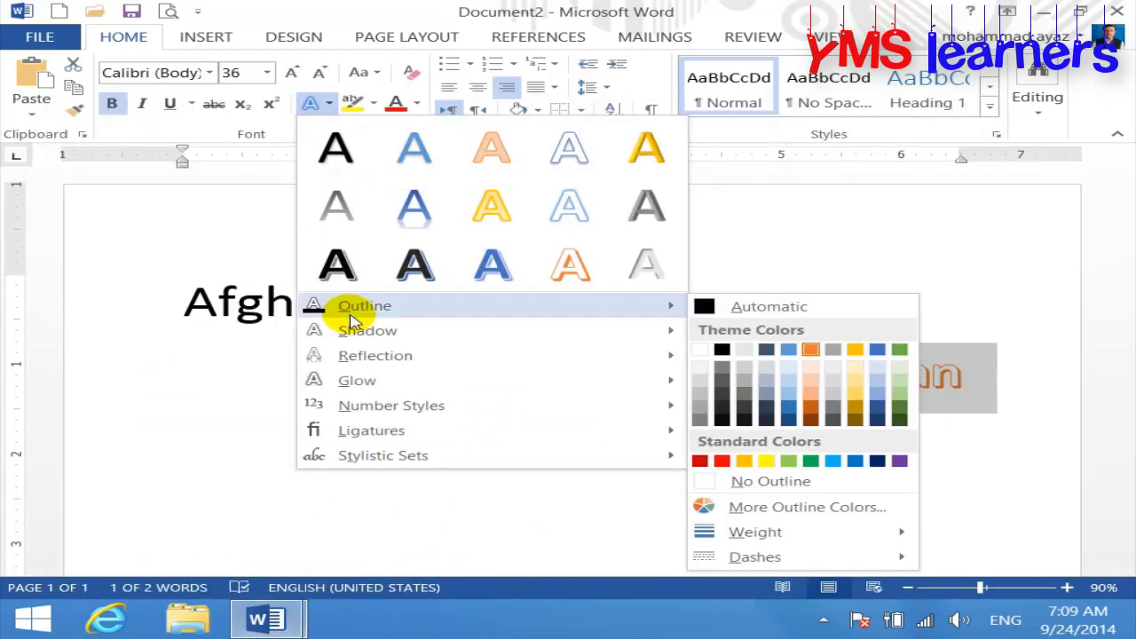
{"action": "left_click", "coordinate": [824, 234]}
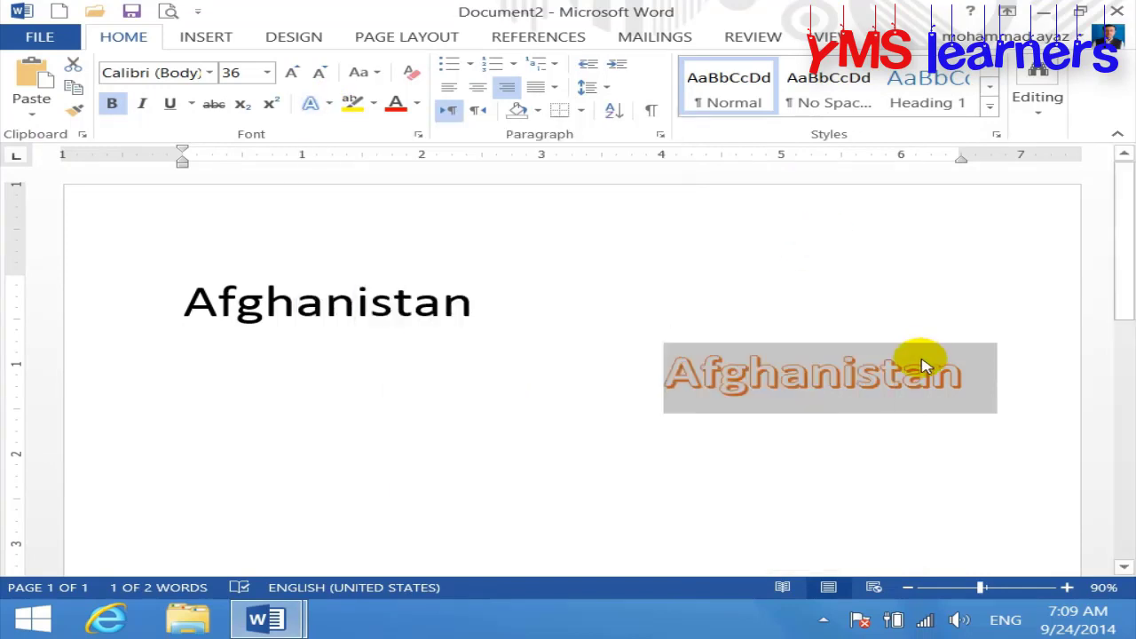
- Center the orange-outlined "Afghanistan" and increase its font size to 75
{"action": "key", "text": "ctrl+e"}
{"action": "key", "text": "ctrl+bracketright"}
{"action": "key", "text": "ctrl+bracketright"}
{"action": "key", "text": "ctrl+bracketright"}
{"action": "key", "text": "ctrl+bracketright"}
{"action": "key", "text": "ctrl+bracketright"}
{"action": "key", "text": "ctrl+bracketright"}
{"action": "key", "text": "ctrl+bracketright"}
{"action": "key", "text": "ctrl+bracketright"}
{"action": "key", "text": "ctrl+bracketright"}
{"action": "key", "text": "ctrl+bracketright"}
{"action": "key", "text": "ctrl+bracketright"}
{"action": "key", "text": "ctrl+bracketright"}
{"action": "key", "text": "ctrl+bracketright"}
{"action": "key", "text": "ctrl+bracketright"}
{"action": "key", "text": "ctrl+bracketright"}
{"action": "key", "text": "ctrl+bracketright"}
{"action": "key", "text": "ctrl+bracketright"}
{"action": "key", "text": "ctrl+bracketright"}
{"action": "key", "text": "ctrl+bracketright"}
{"action": "key", "text": "ctrl+bracketright"}
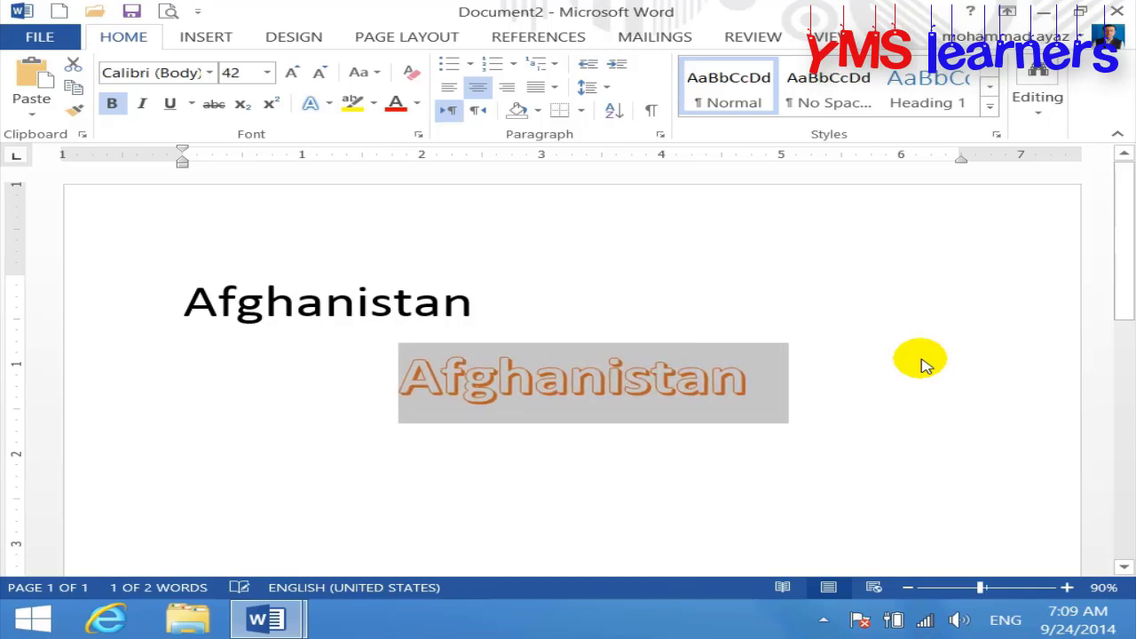
{"action": "key", "text": "ctrl+bracketright"}
{"action": "key", "text": "ctrl+bracketright"}
{"action": "key", "text": "ctrl+bracketright"}
{"action": "key", "text": "ctrl+bracketright"}
{"action": "key", "text": "ctrl+bracketright"}
{"action": "key", "text": "ctrl+bracketright"}
{"action": "key", "text": "ctrl+bracketright"}
{"action": "key", "text": "ctrl+bracketright"}
{"action": "key", "text": "ctrl+bracketright"}
{"action": "key", "text": "ctrl+bracketright"}
{"action": "key", "text": "ctrl+bracketright"}
{"action": "key", "text": "ctrl+bracketright"}
{"action": "key", "text": "ctrl+bracketright"}
{"action": "key", "text": "ctrl+bracketright"}
{"action": "key", "text": "ctrl+bracketright"}
{"action": "key", "text": "ctrl+bracketright"}
{"action": "key", "text": "ctrl+bracketright"}
{"action": "key", "text": "ctrl+bracketright"}
{"action": "key", "text": "ctrl+bracketright"}
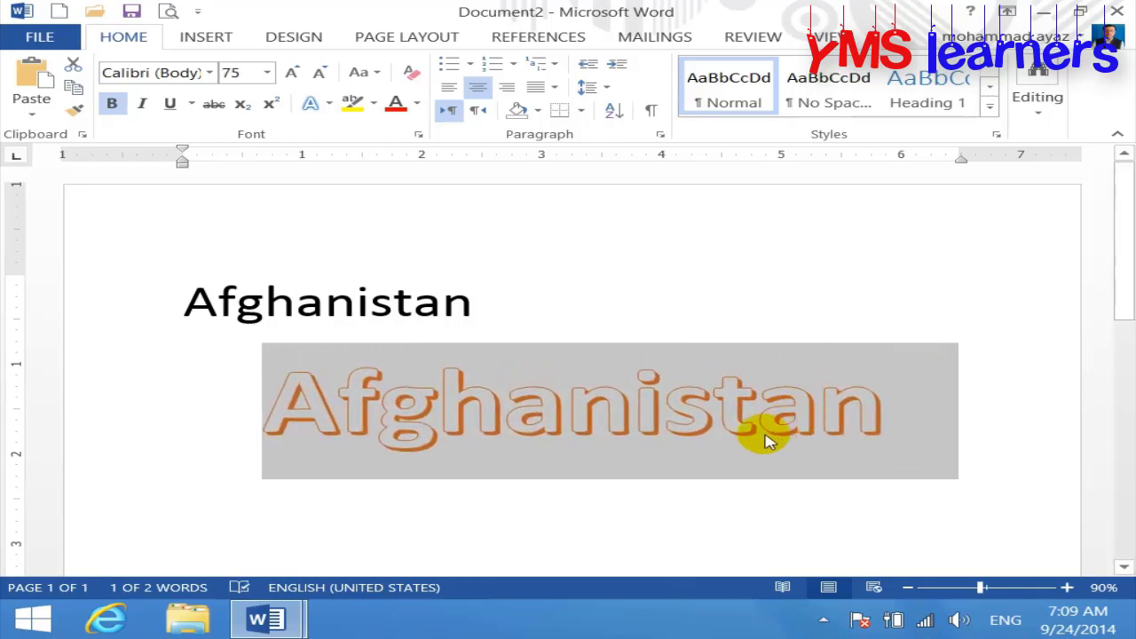
- Highlight the large "Afghanistan" in blue and try to give its letters a yellow outline
{"action": "left_click", "coordinate": [373, 105]}
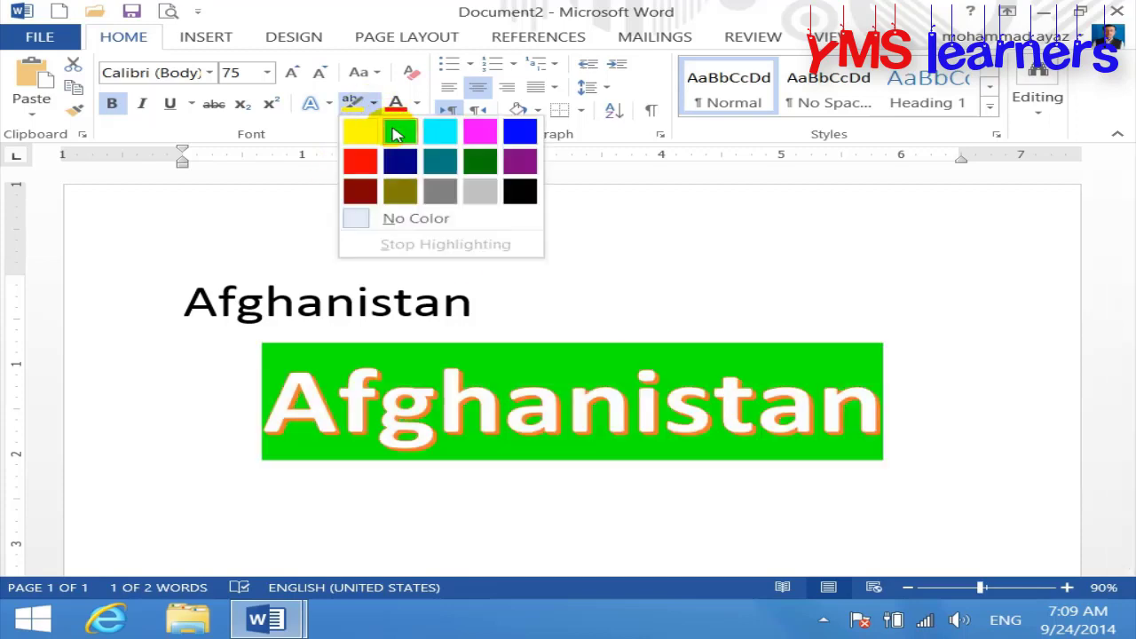
{"action": "left_click", "coordinate": [521, 135]}
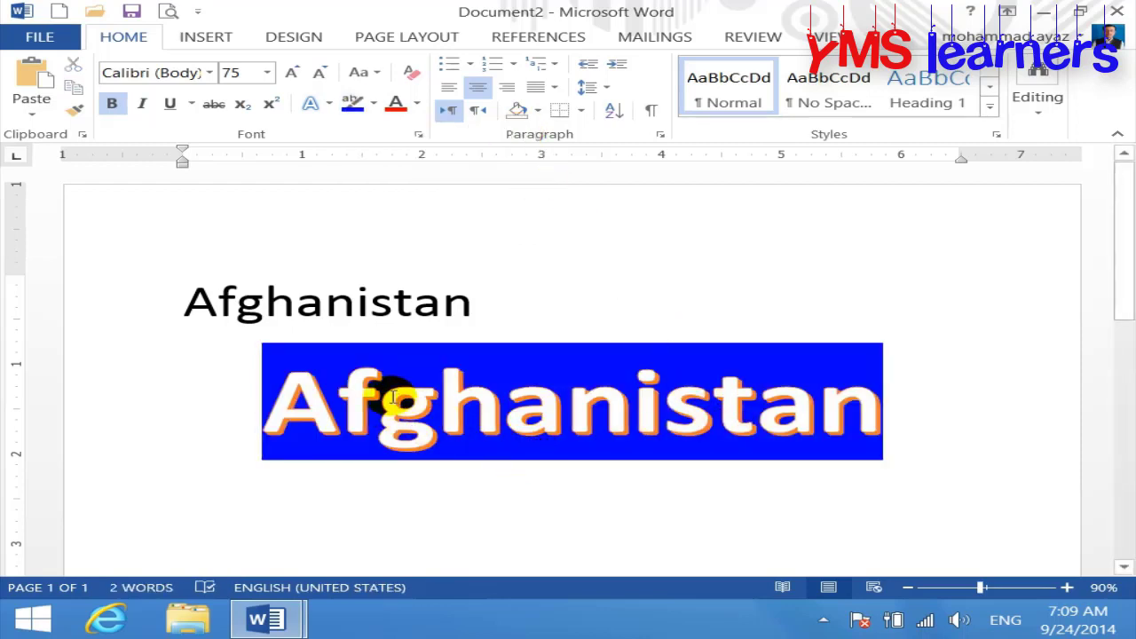
{"action": "left_click", "coordinate": [331, 104]}
{"action": "mouse_move", "coordinate": [426, 305]}
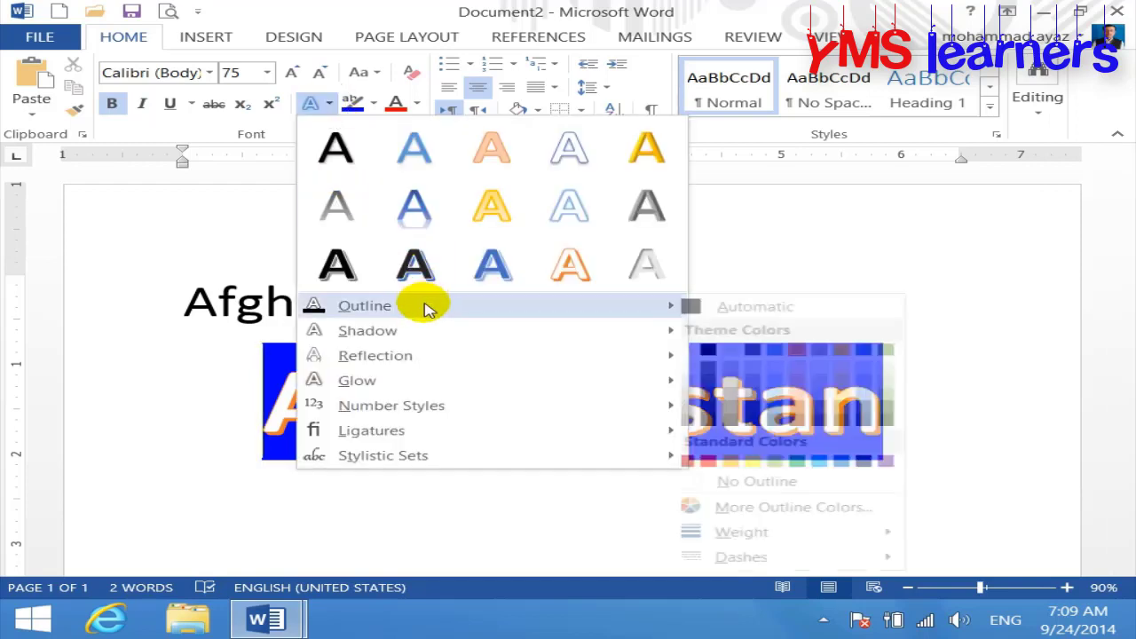
{"action": "left_click", "coordinate": [769, 463]}
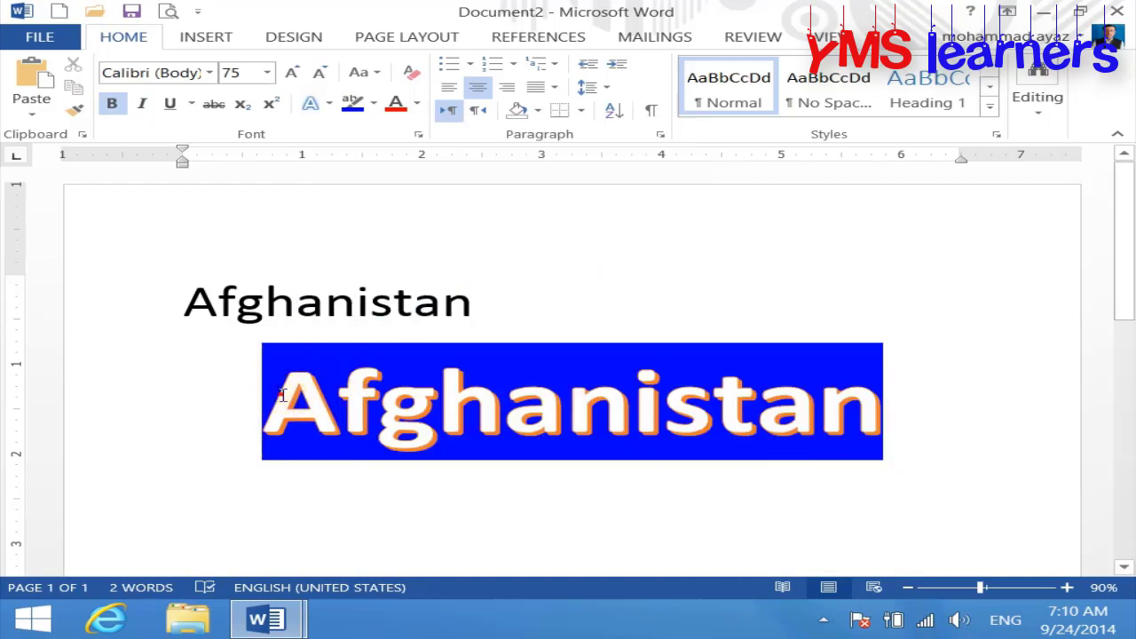
- Set the large "Afghanistan" outline to red with a 2¼ pt weight
{"action": "left_click_drag", "start_coordinate": [282, 395], "coordinate": [870, 405]}
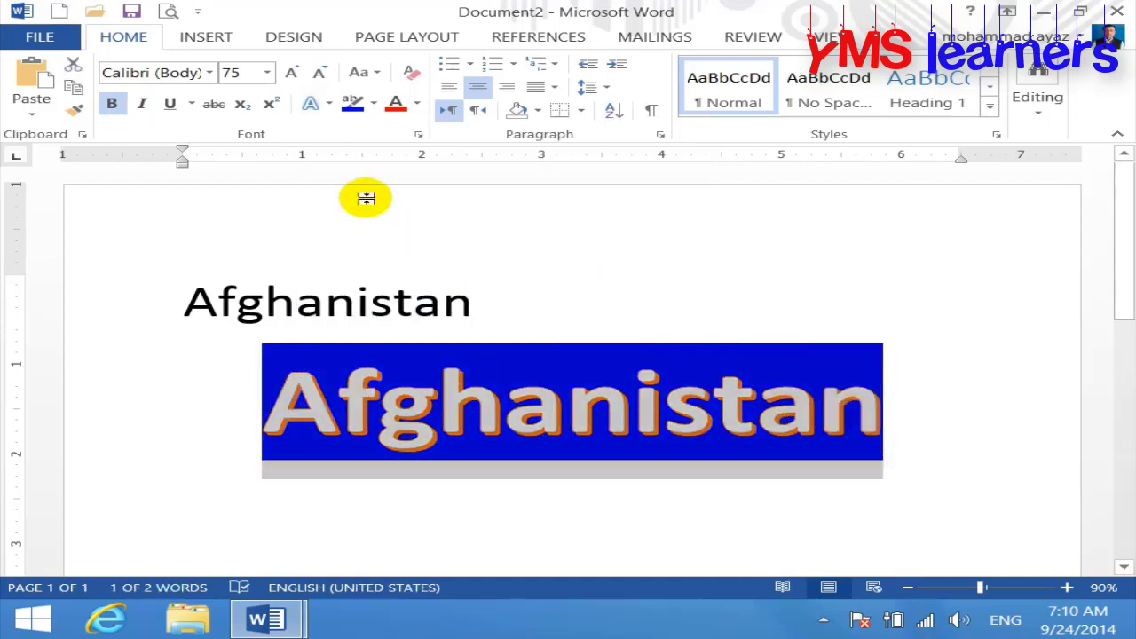
{"action": "left_click", "coordinate": [330, 104]}
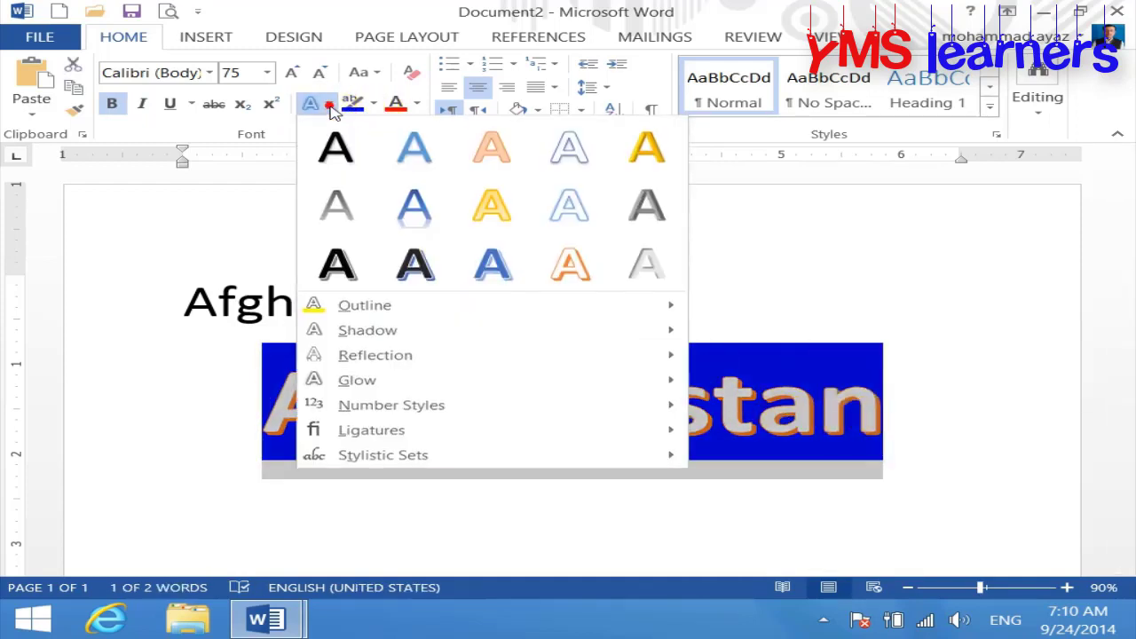
{"action": "mouse_move", "coordinate": [450, 306]}
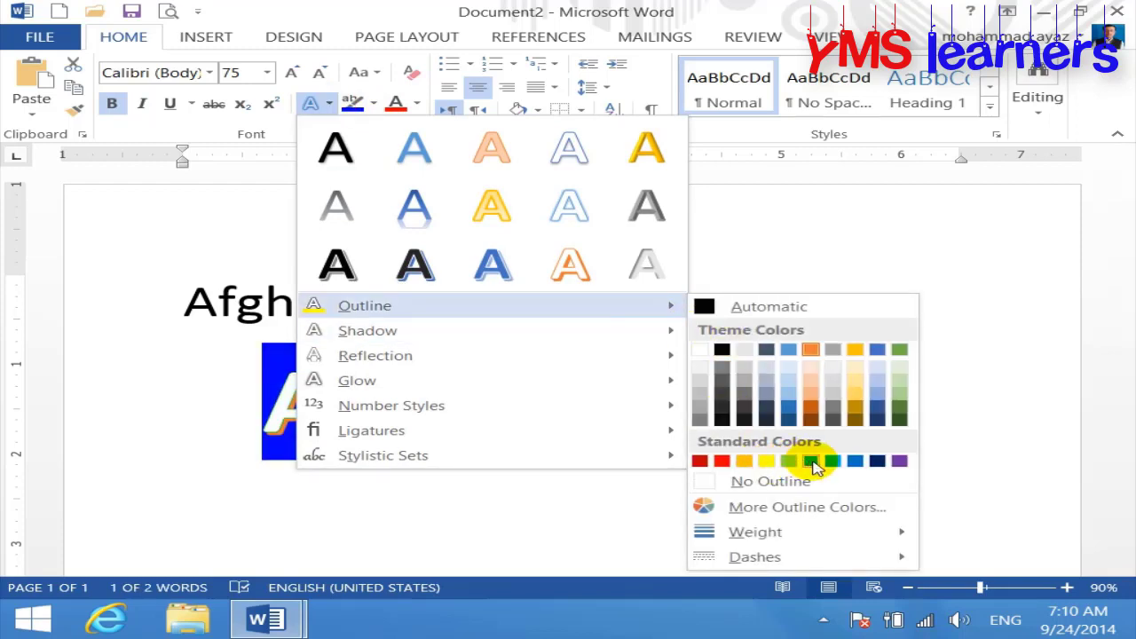
{"action": "left_click", "coordinate": [722, 461]}
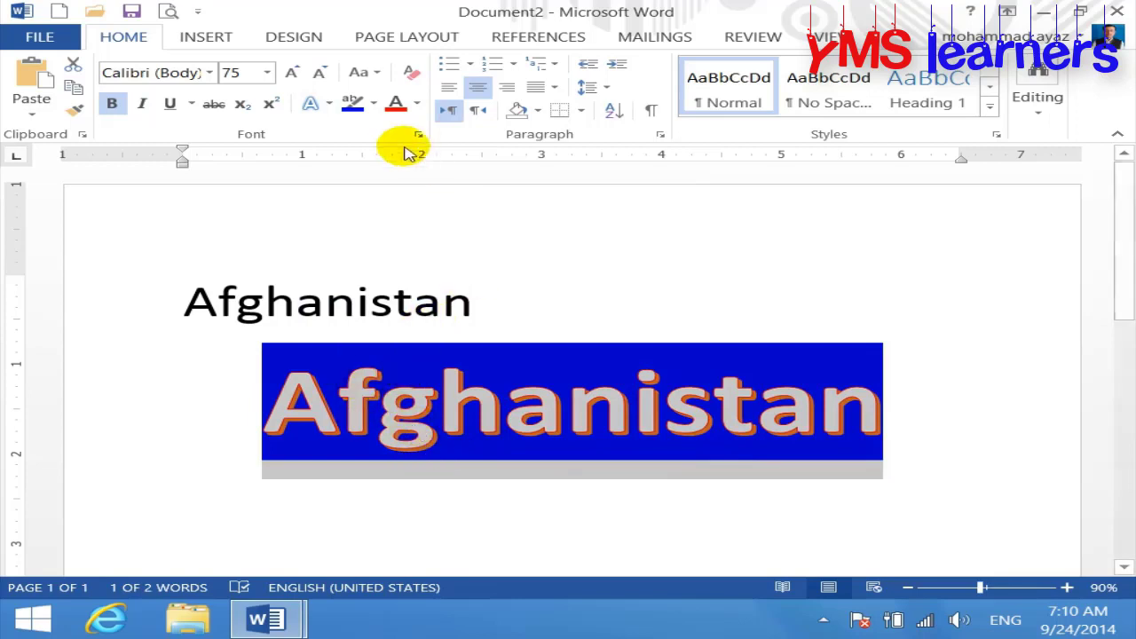
{"action": "left_click", "coordinate": [312, 104]}
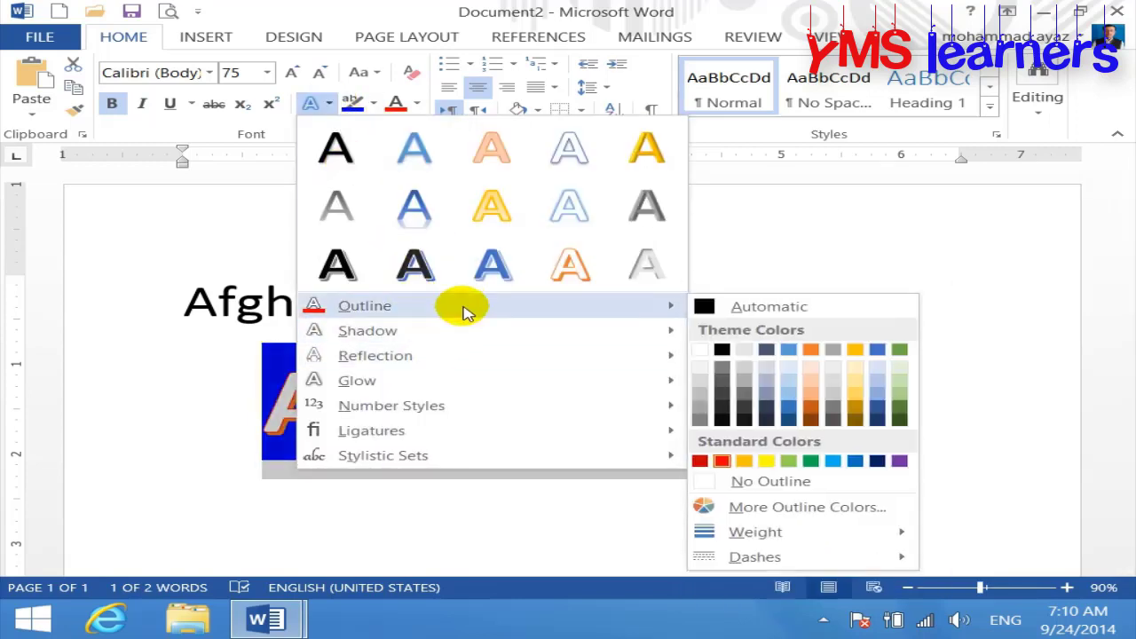
{"action": "mouse_move", "coordinate": [804, 540]}
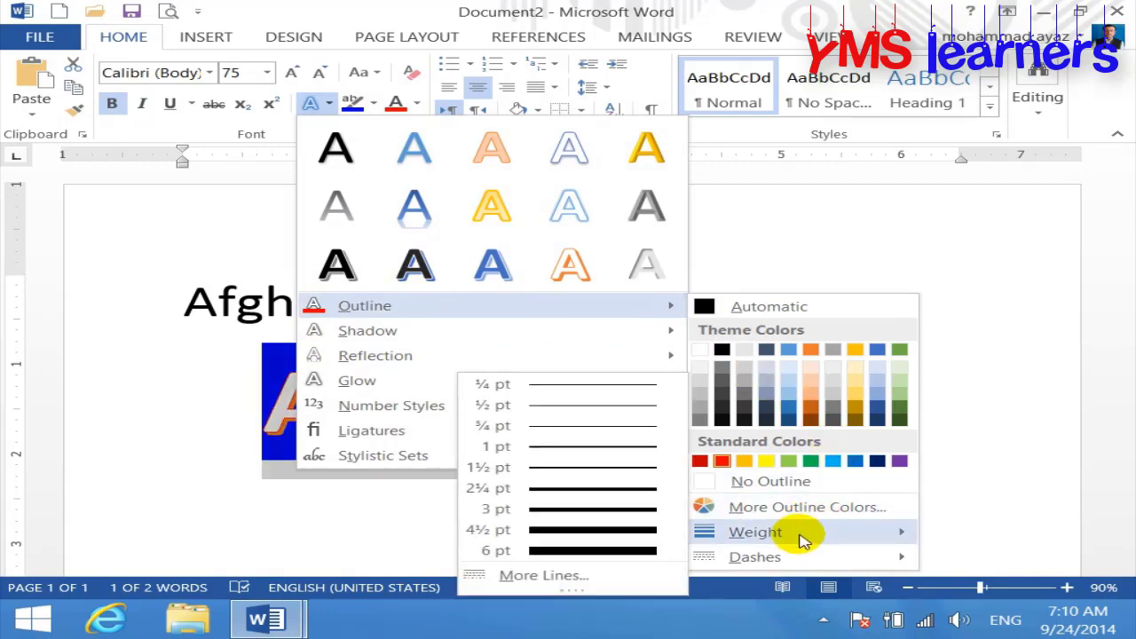
{"action": "left_click", "coordinate": [612, 494]}
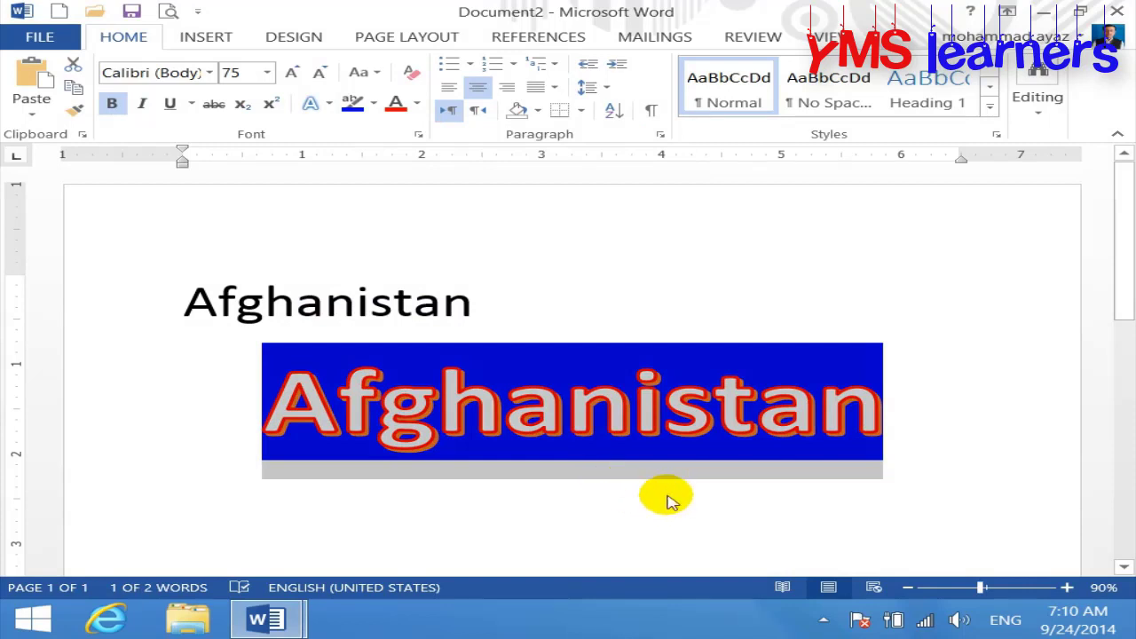
- Remove the blue highlight from the large "Afghanistan" and left-align its line
{"action": "left_click", "coordinate": [376, 110]}
{"action": "left_click", "coordinate": [407, 220]}
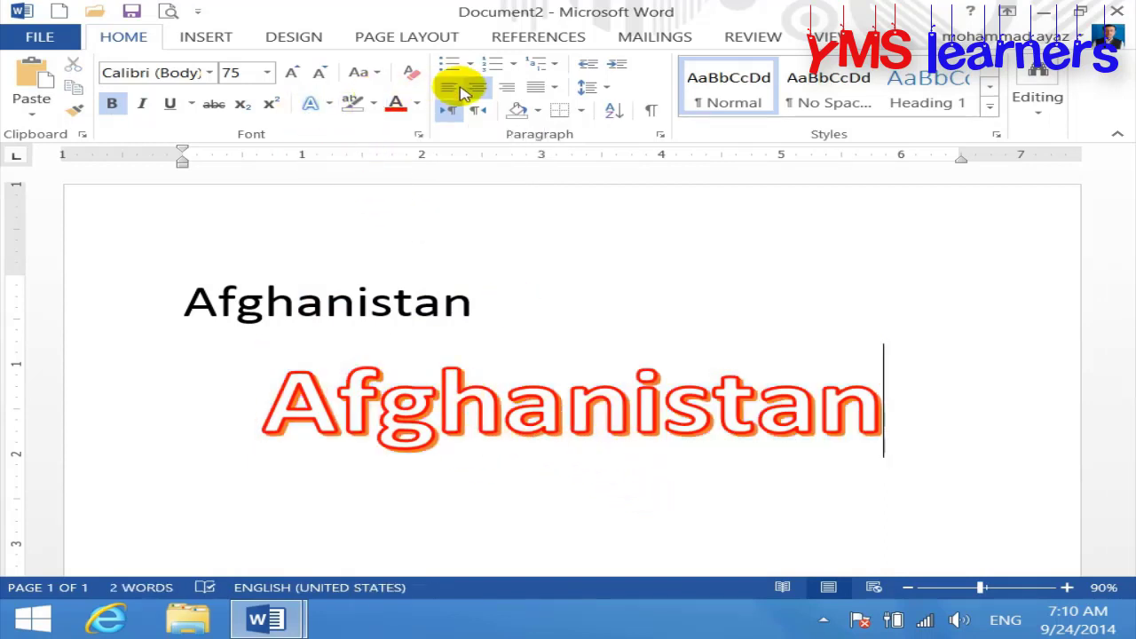
{"action": "left_click", "coordinate": [455, 91]}
- Try to apply a black outline to the large left-aligned "Afghanistan"
{"action": "left_click", "coordinate": [320, 105]}
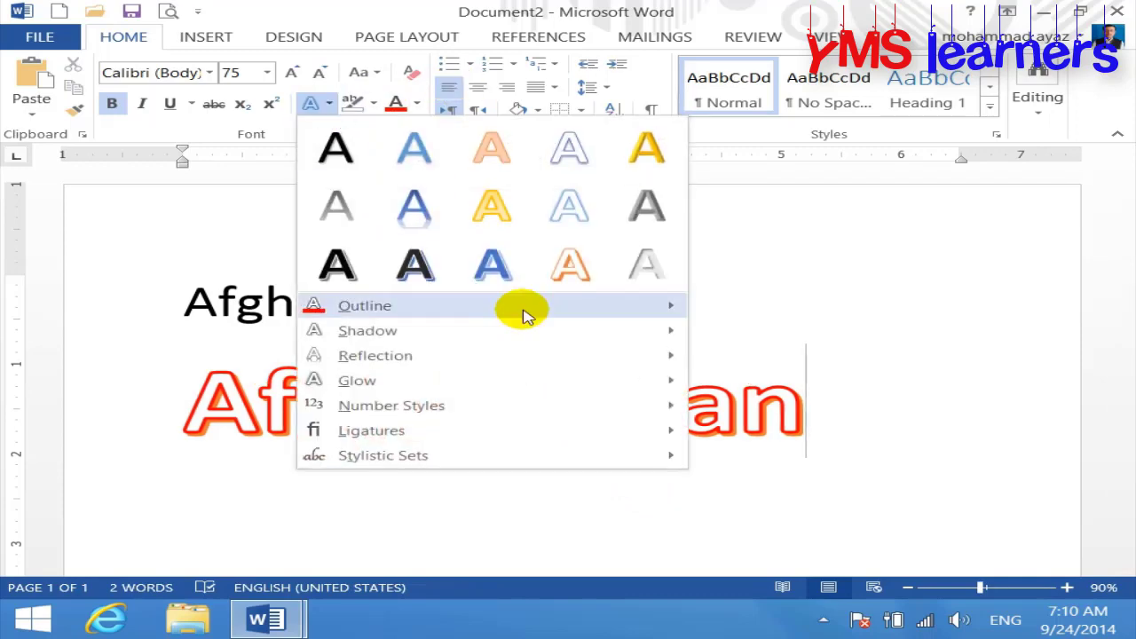
{"action": "mouse_move", "coordinate": [525, 310]}
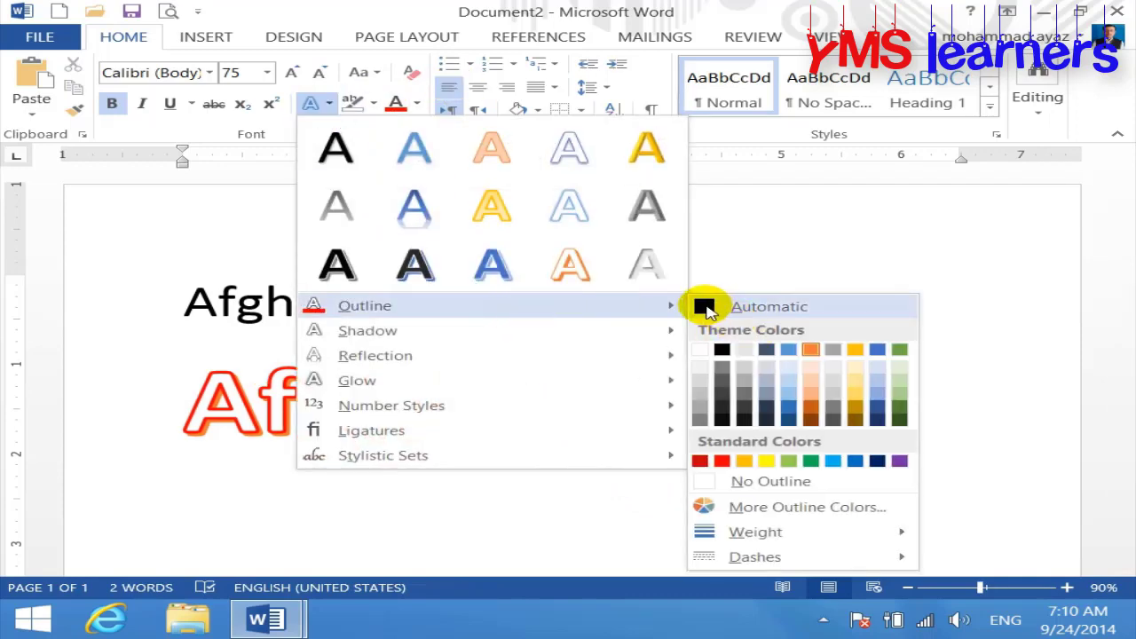
{"action": "left_click", "coordinate": [721, 350]}
- Try the No Outline option on the whole large "Afghanistan"
{"action": "triple_click", "coordinate": [817, 400]}
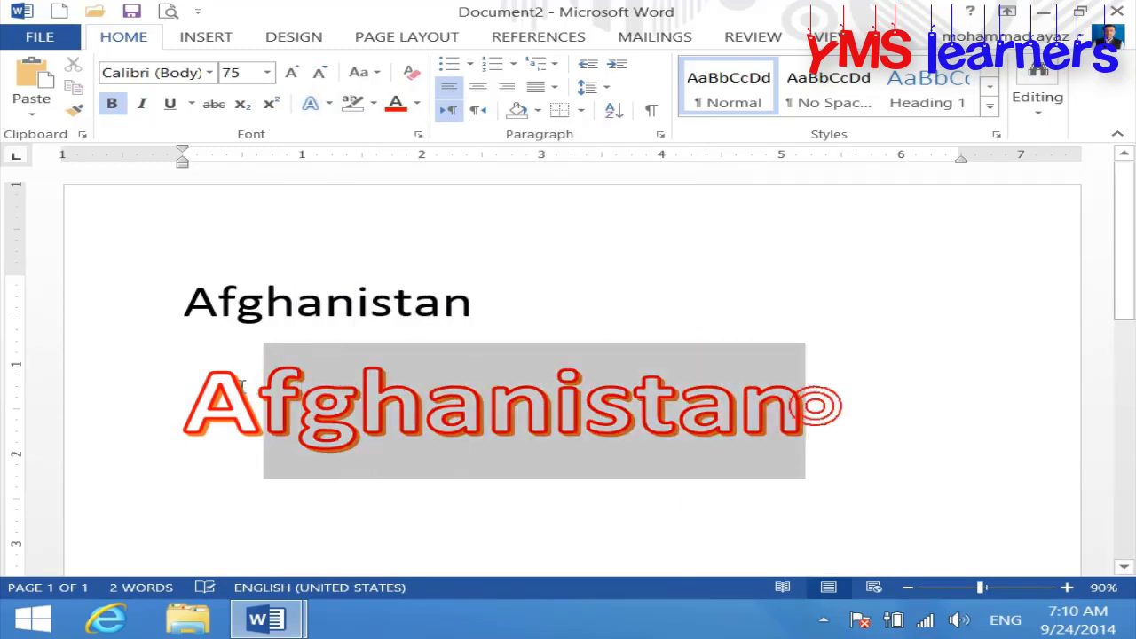
{"action": "left_click", "coordinate": [325, 104]}
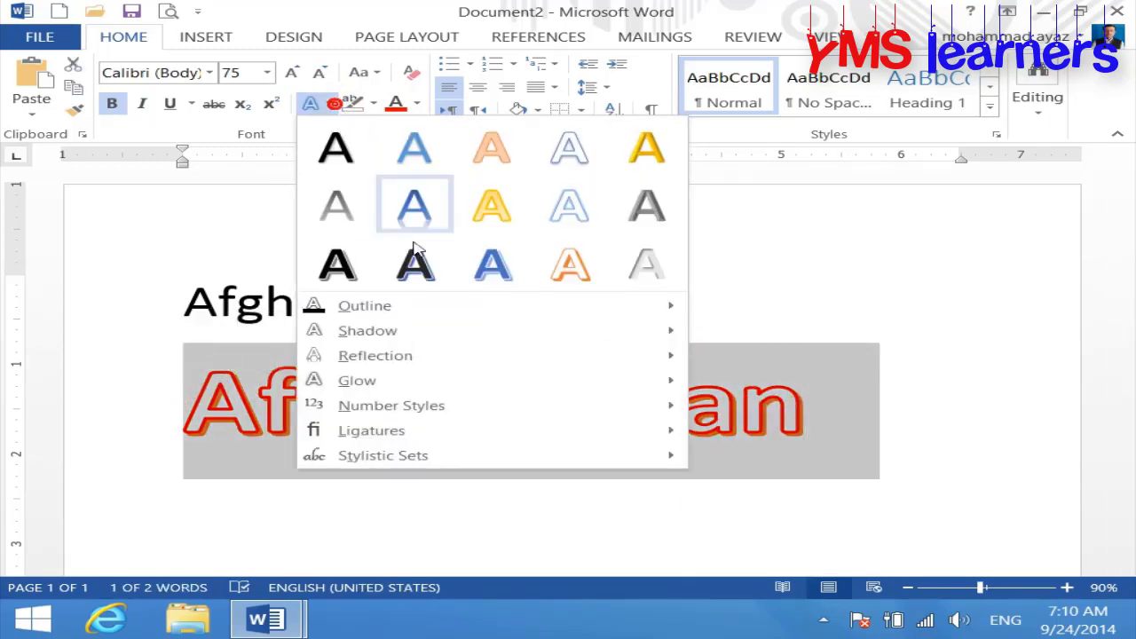
{"action": "mouse_move", "coordinate": [664, 309]}
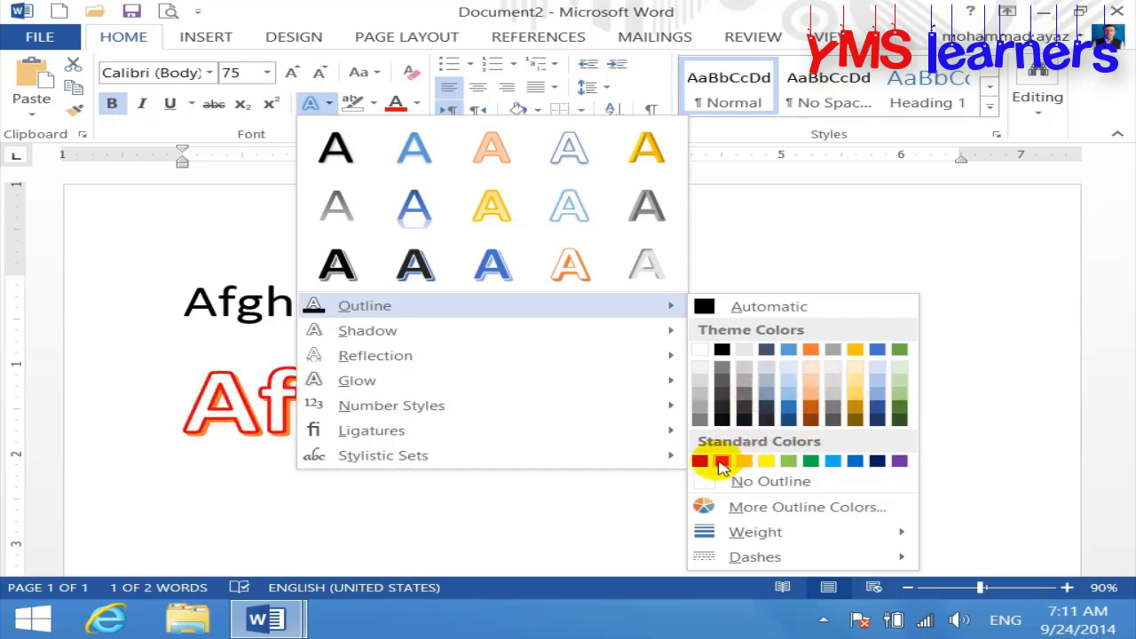
{"action": "left_click", "coordinate": [770, 483]}
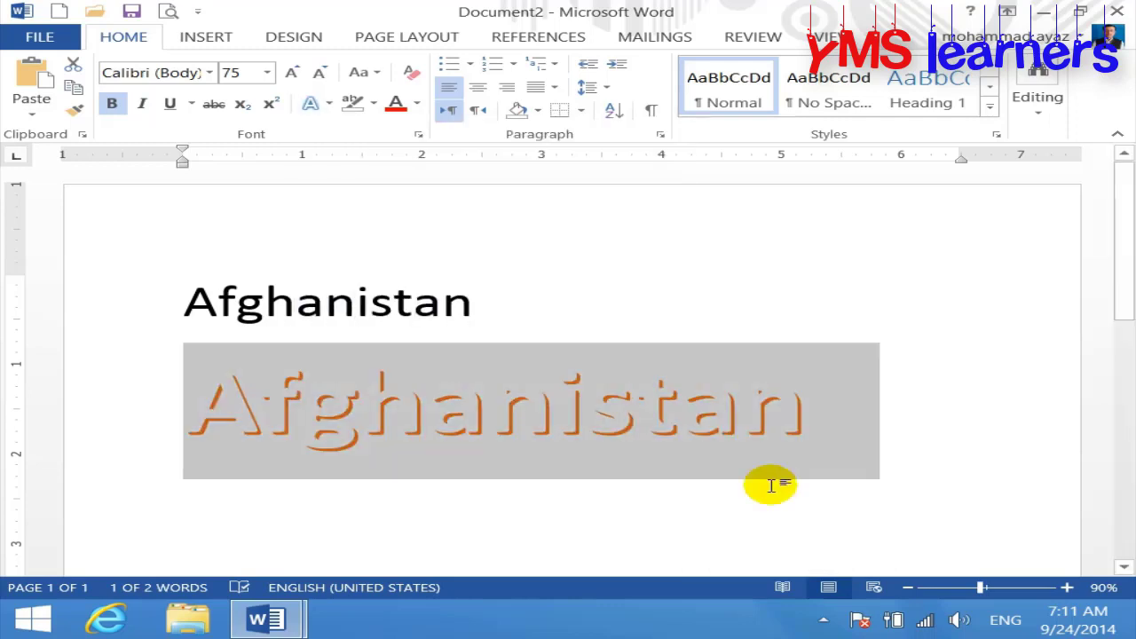
{"action": "left_click", "coordinate": [771, 484]}
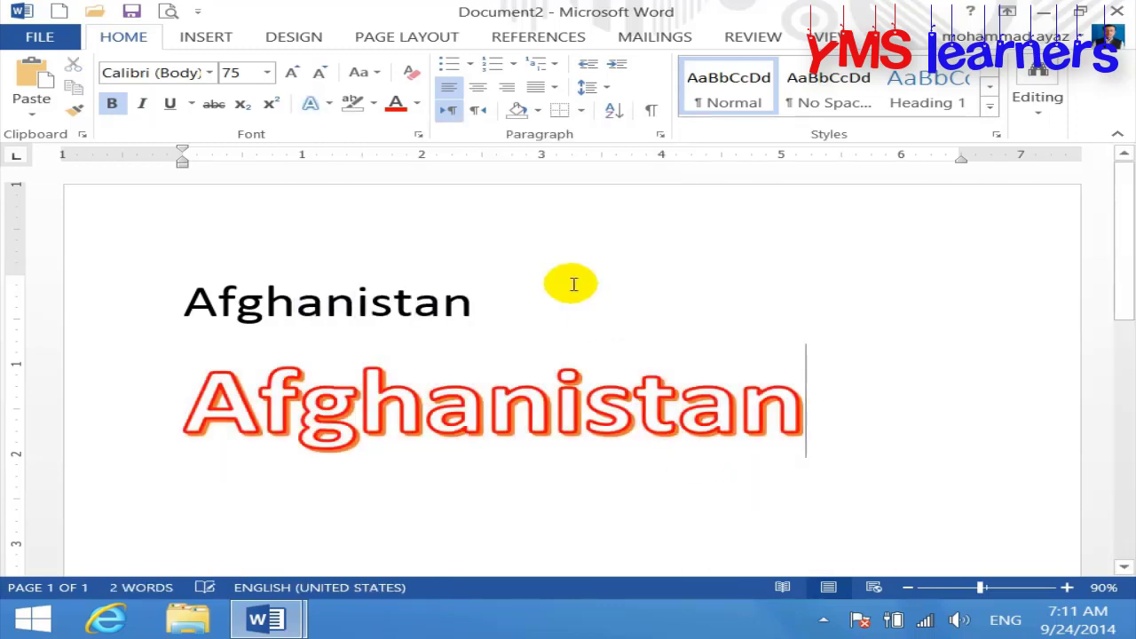
- Set the large "Afghanistan" outline to a bright blue chosen from the additional standard colors
{"action": "left_click_drag", "start_coordinate": [815, 415], "coordinate": [94, 398]}
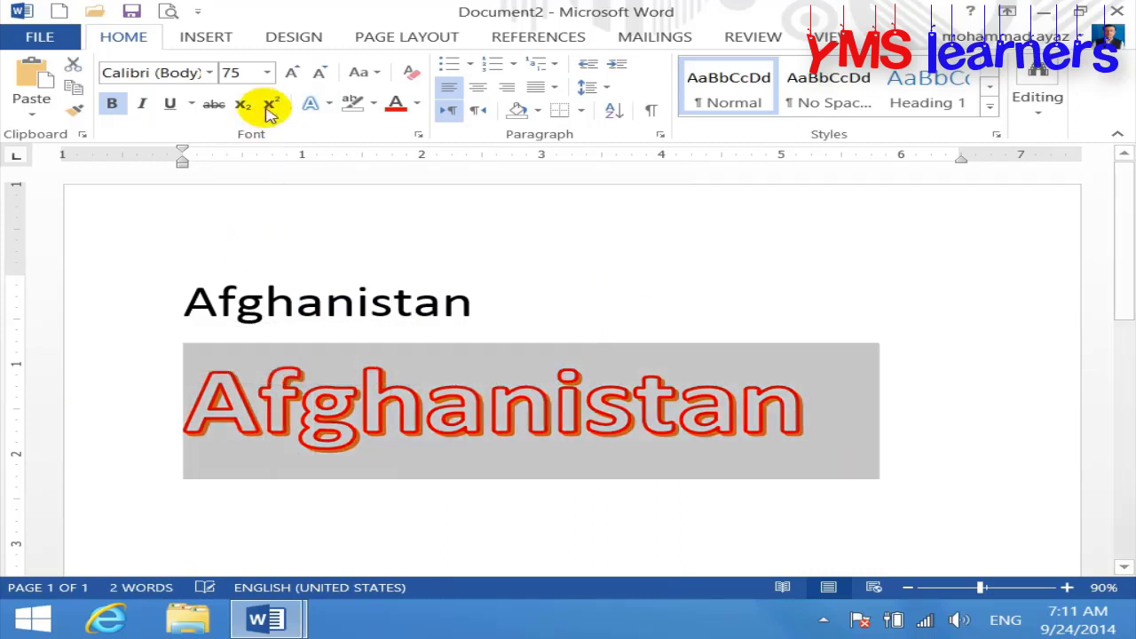
{"action": "left_click", "coordinate": [330, 103]}
{"action": "mouse_move", "coordinate": [577, 309]}
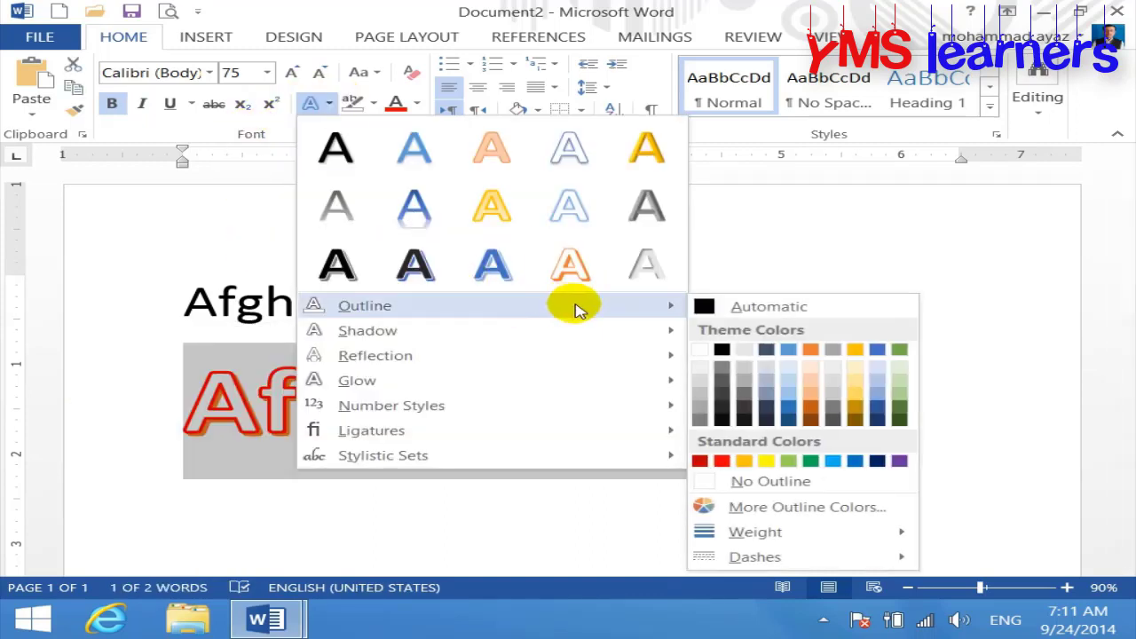
{"action": "left_click", "coordinate": [785, 510]}
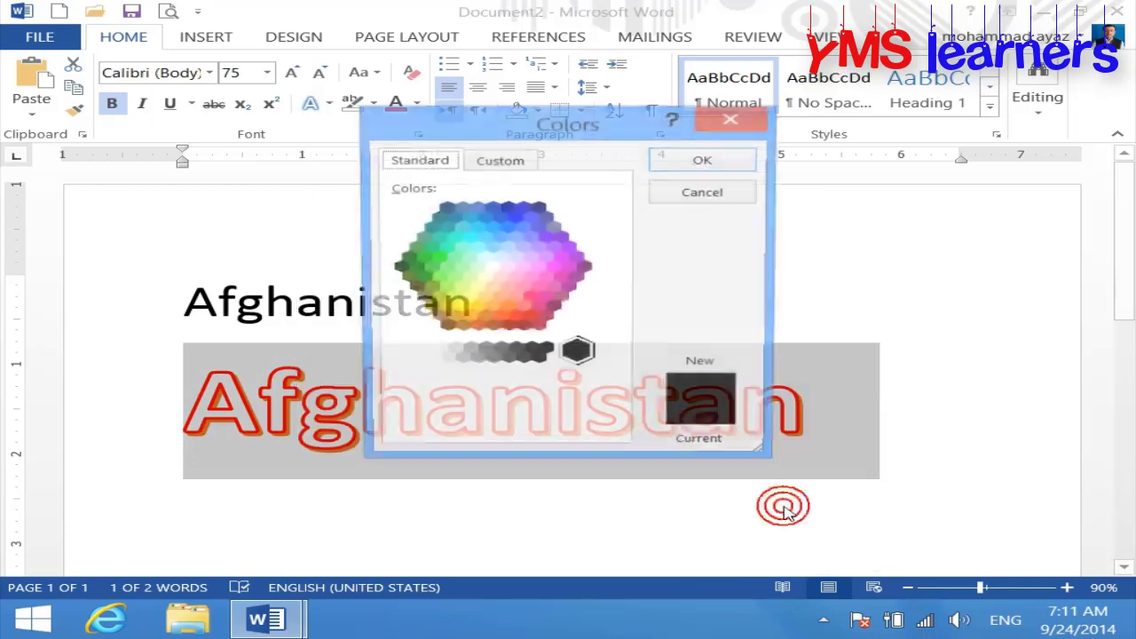
{"action": "left_click_drag", "start_coordinate": [558, 119], "coordinate": [688, 118]}
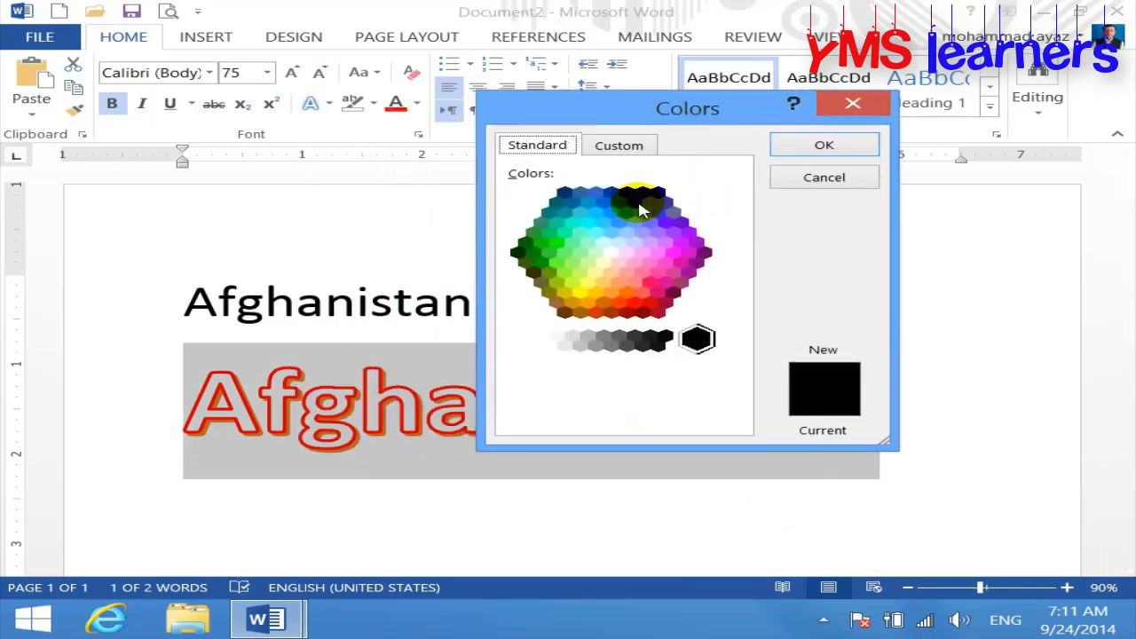
{"action": "left_click", "coordinate": [634, 202]}
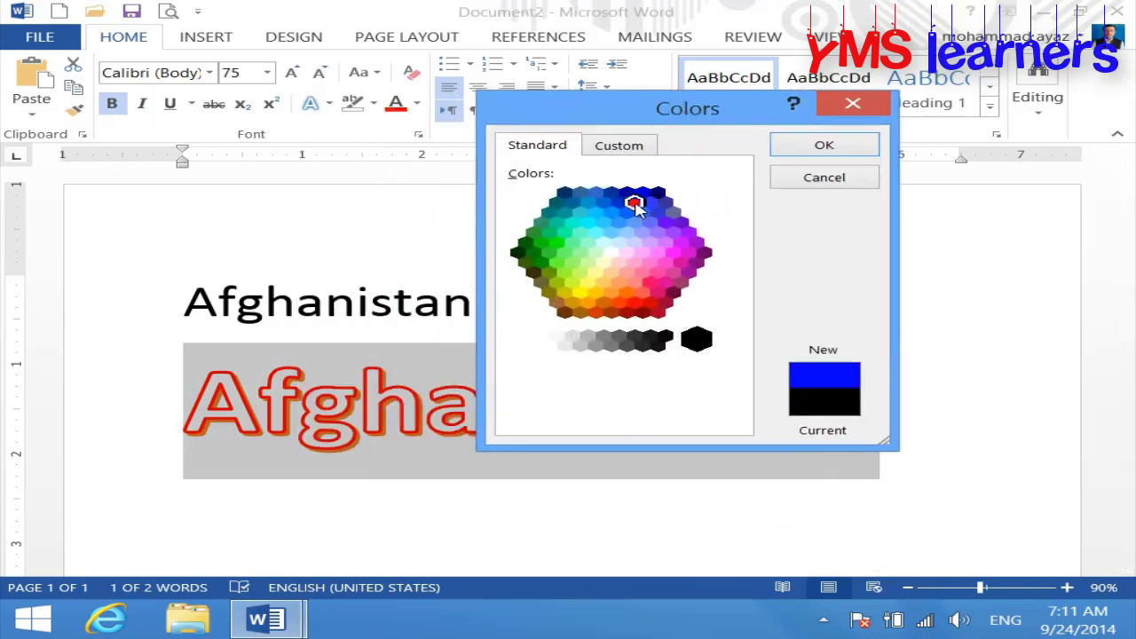
{"action": "left_click", "coordinate": [821, 147]}
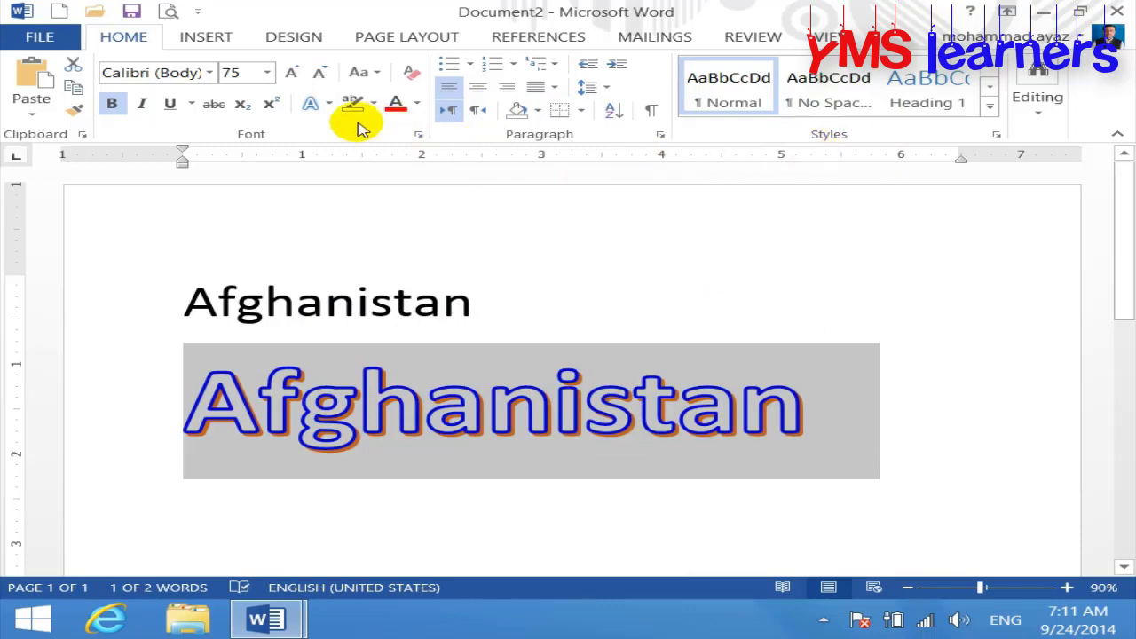
- Explore the additional outline colors for the large "Afghanistan" and apply the standard pinkish red
{"action": "left_click", "coordinate": [329, 105]}
{"action": "mouse_move", "coordinate": [548, 304]}
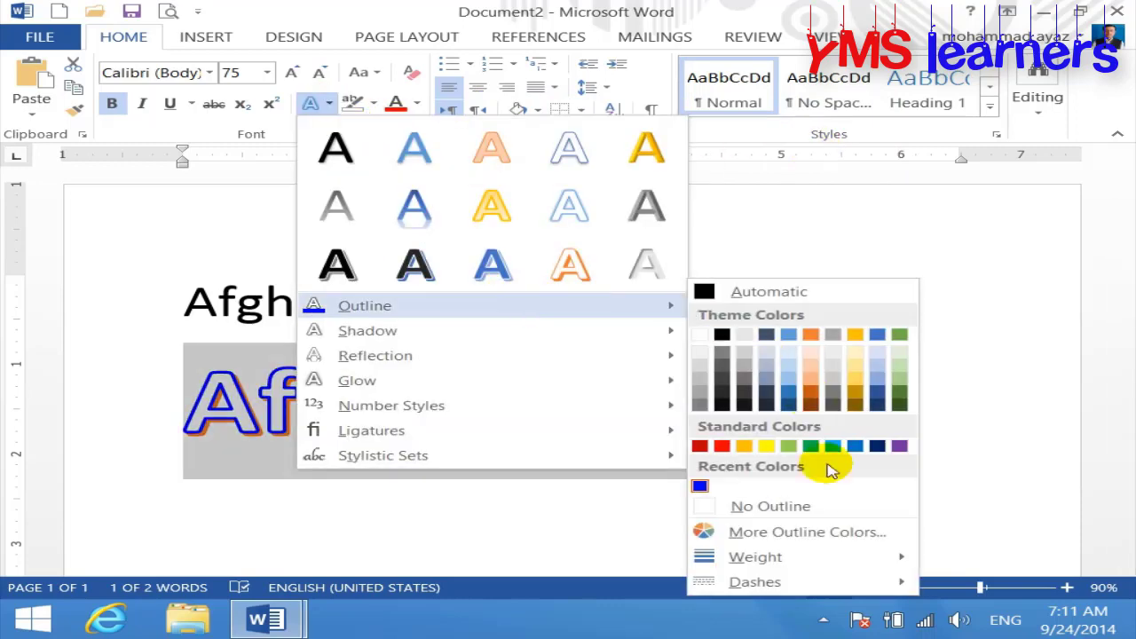
{"action": "left_click", "coordinate": [803, 531]}
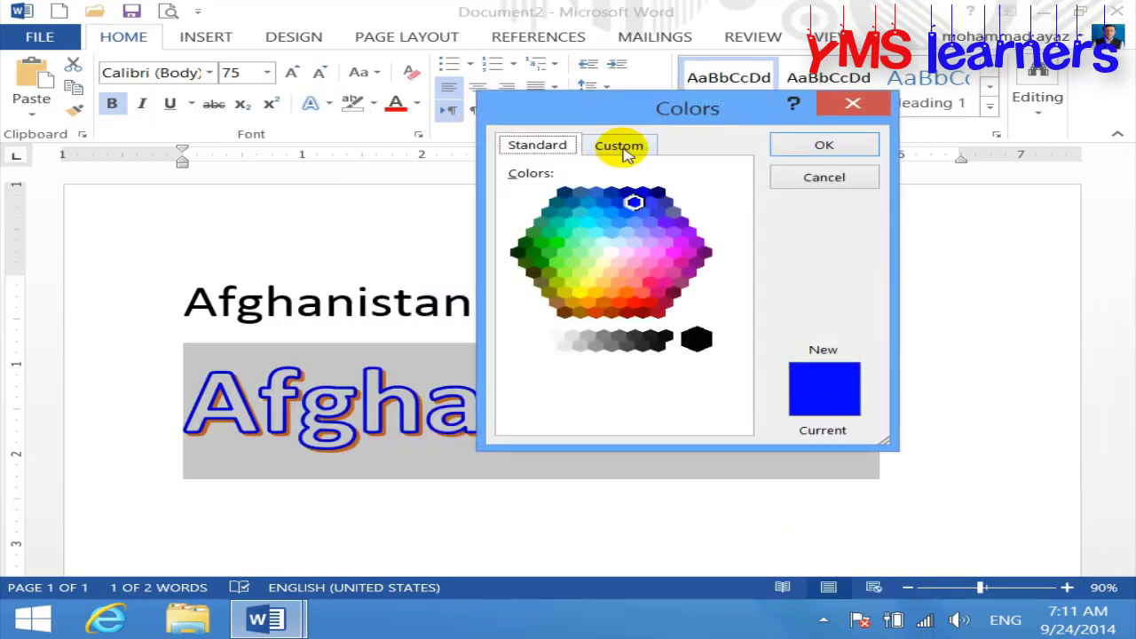
{"action": "left_click", "coordinate": [619, 147]}
{"action": "left_click_drag", "start_coordinate": [581, 206], "coordinate": [679, 248]}
{"action": "left_click", "coordinate": [537, 144]}
{"action": "left_click", "coordinate": [552, 226]}
{"action": "left_click", "coordinate": [552, 252]}
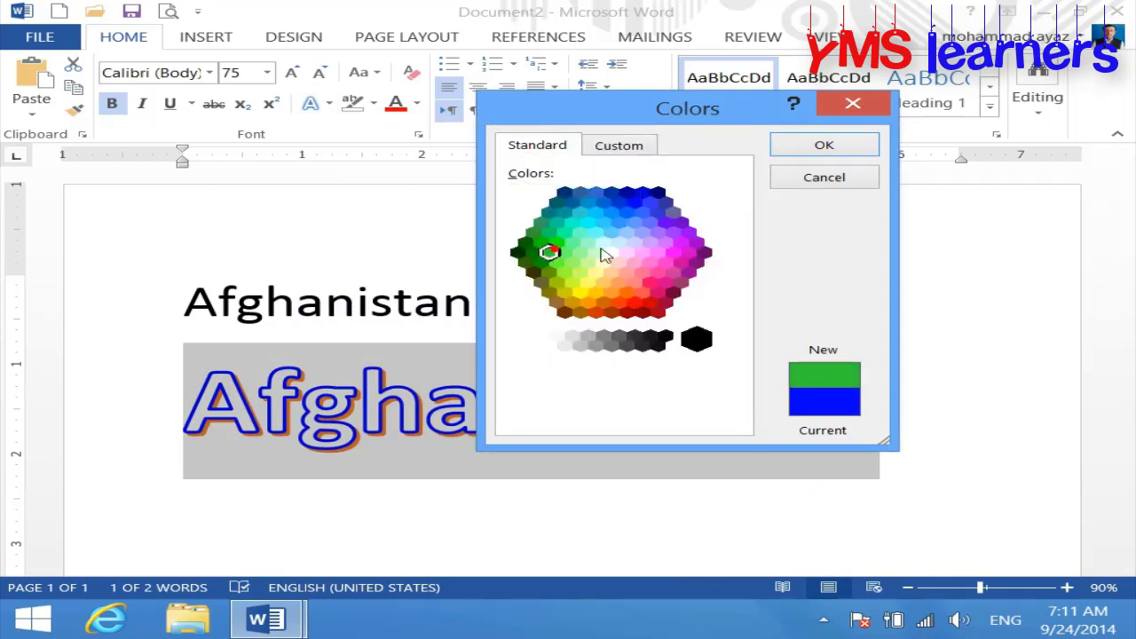
{"action": "left_click", "coordinate": [621, 241]}
{"action": "left_click", "coordinate": [579, 292]}
{"action": "left_click", "coordinate": [649, 282]}
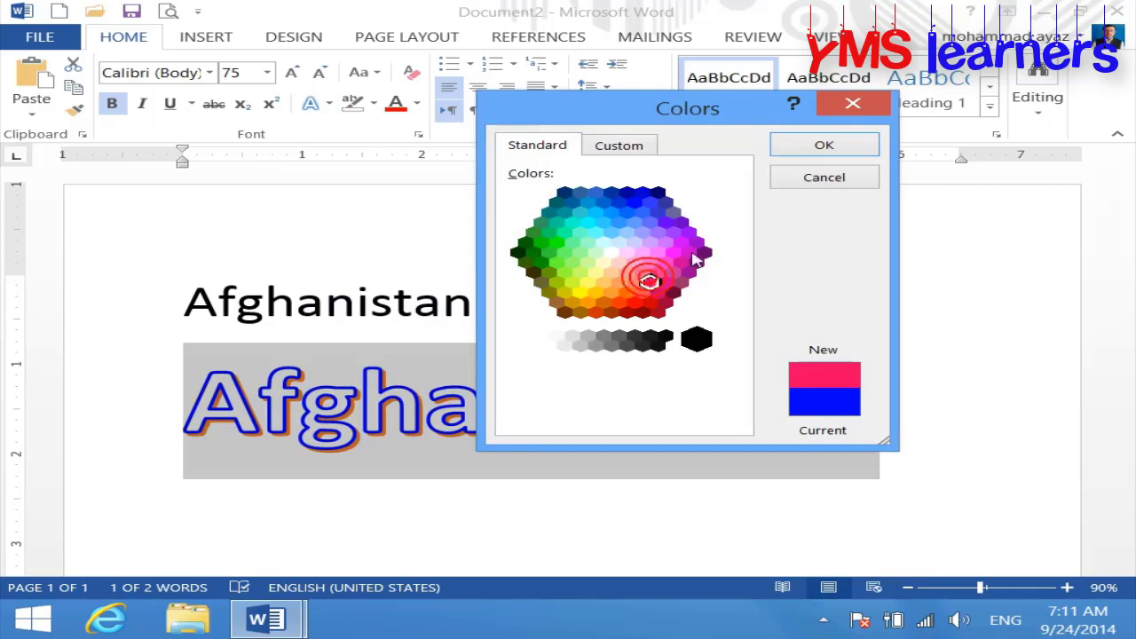
{"action": "left_click", "coordinate": [793, 146]}
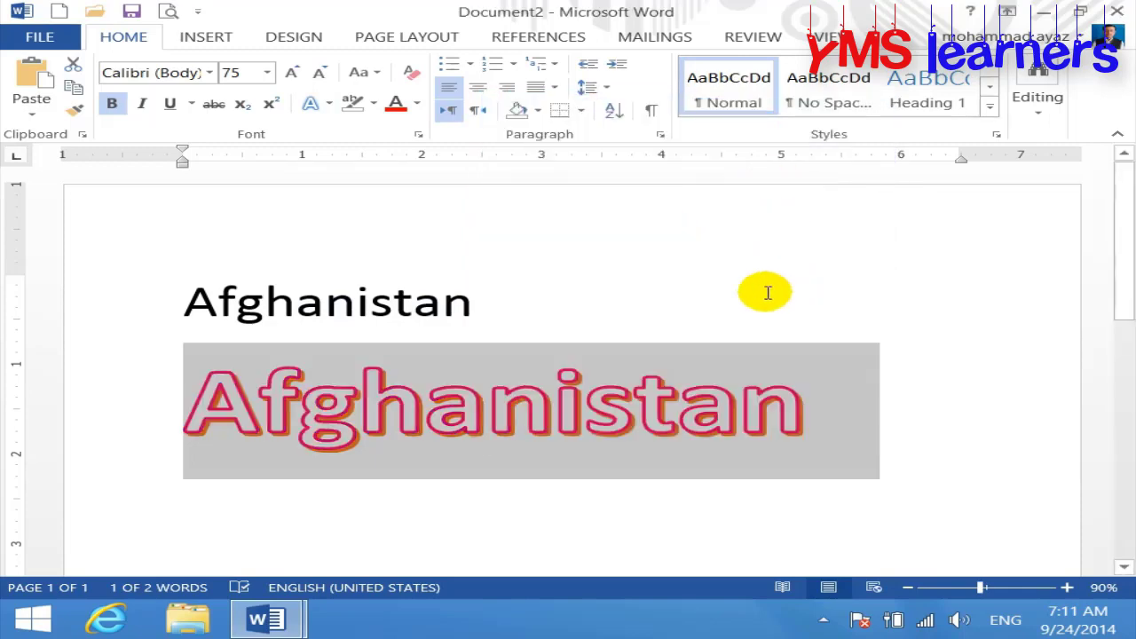
- Set the weight of the large "Afghanistan" outline to 4½ pt
{"action": "left_click", "coordinate": [325, 105]}
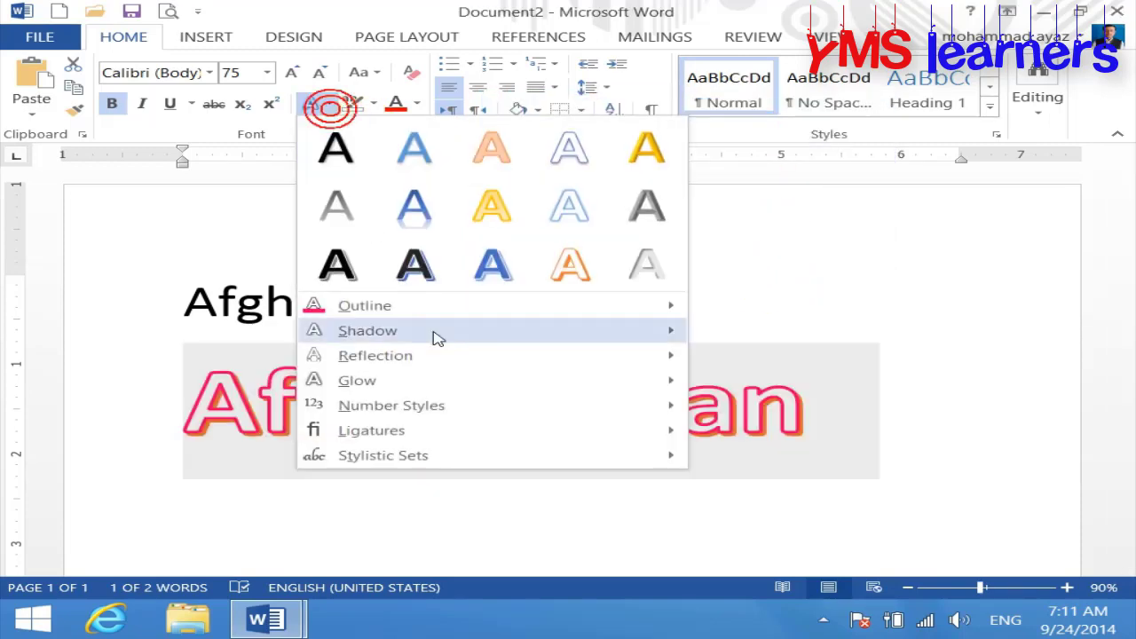
{"action": "mouse_move", "coordinate": [510, 316]}
{"action": "mouse_move", "coordinate": [789, 563]}
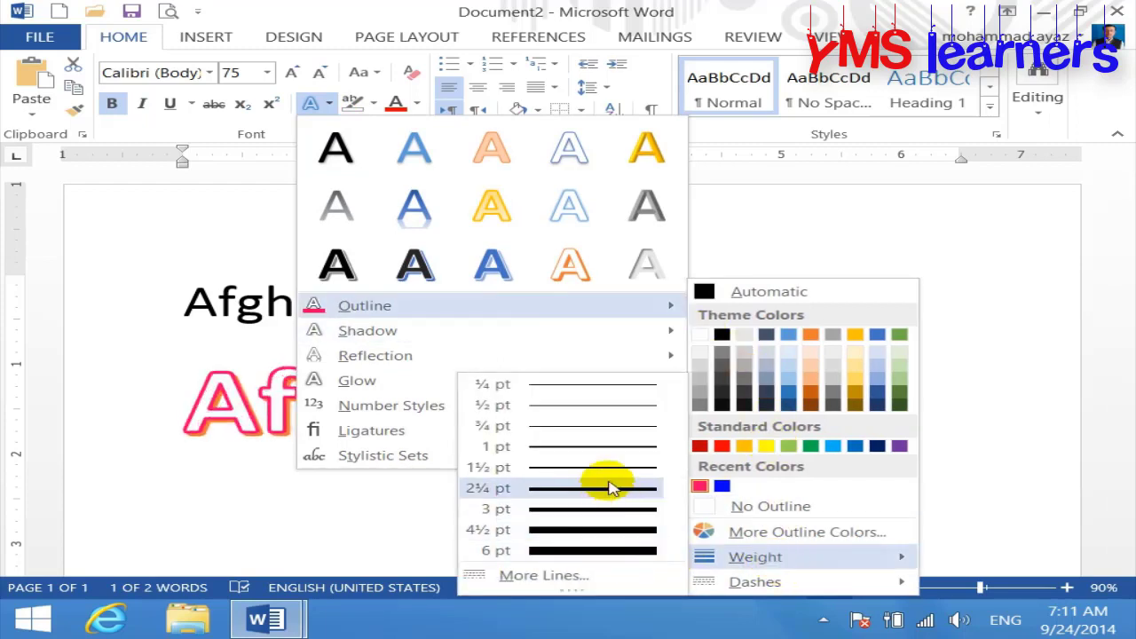
{"action": "left_click", "coordinate": [606, 530]}
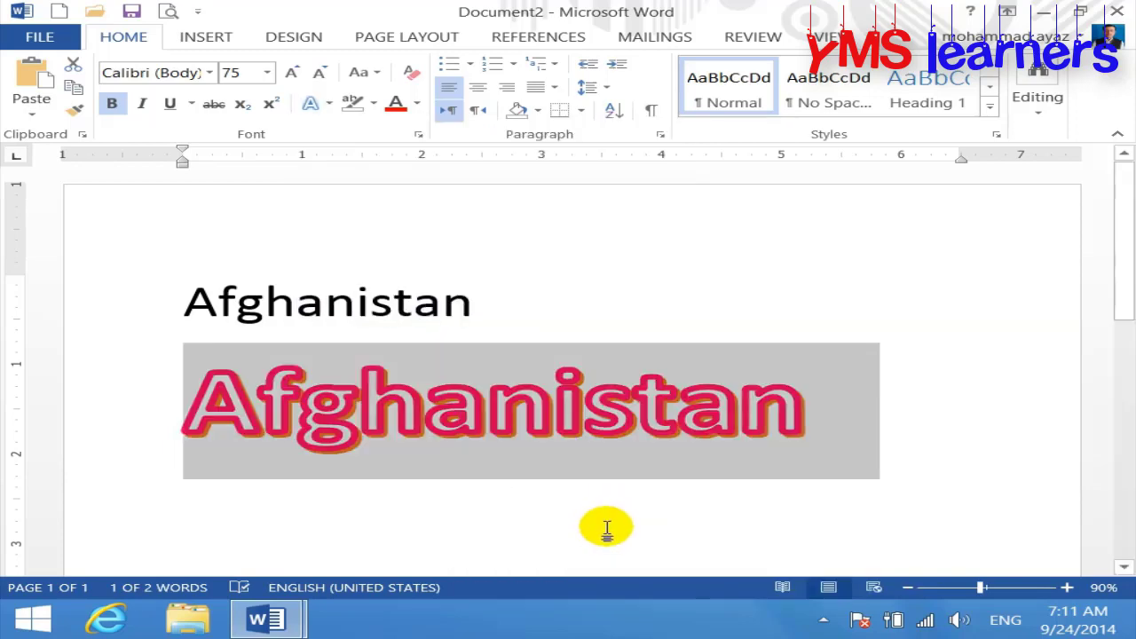
- Apply the finer dotted dash style to the outline of the large "Afghanistan"
{"action": "left_click", "coordinate": [312, 105]}
{"action": "mouse_move", "coordinate": [562, 304]}
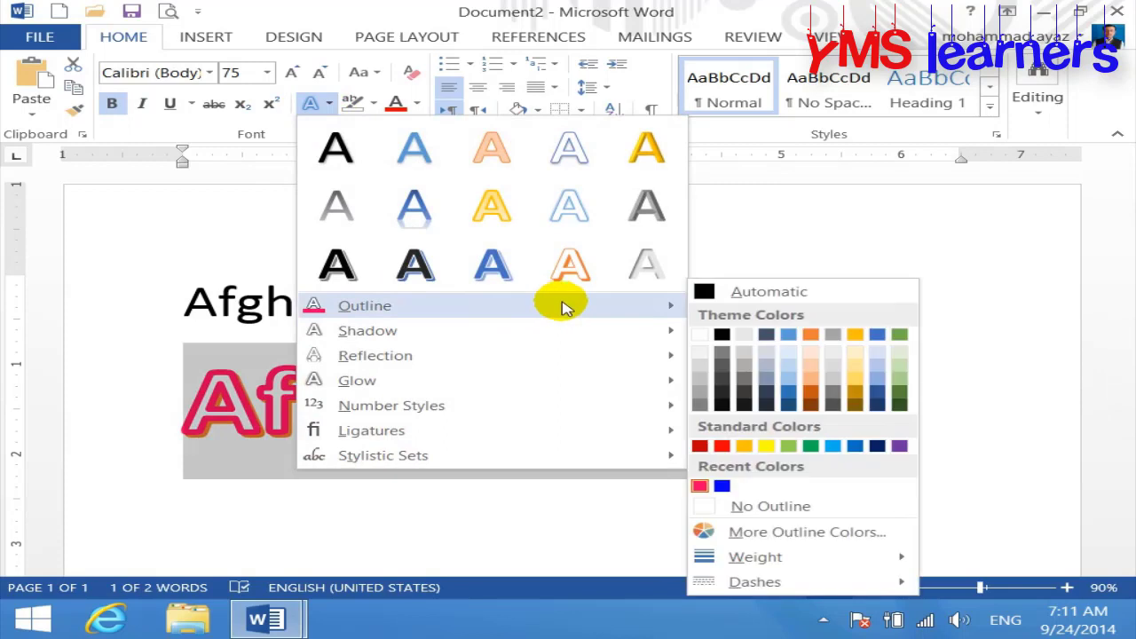
{"action": "mouse_move", "coordinate": [806, 581]}
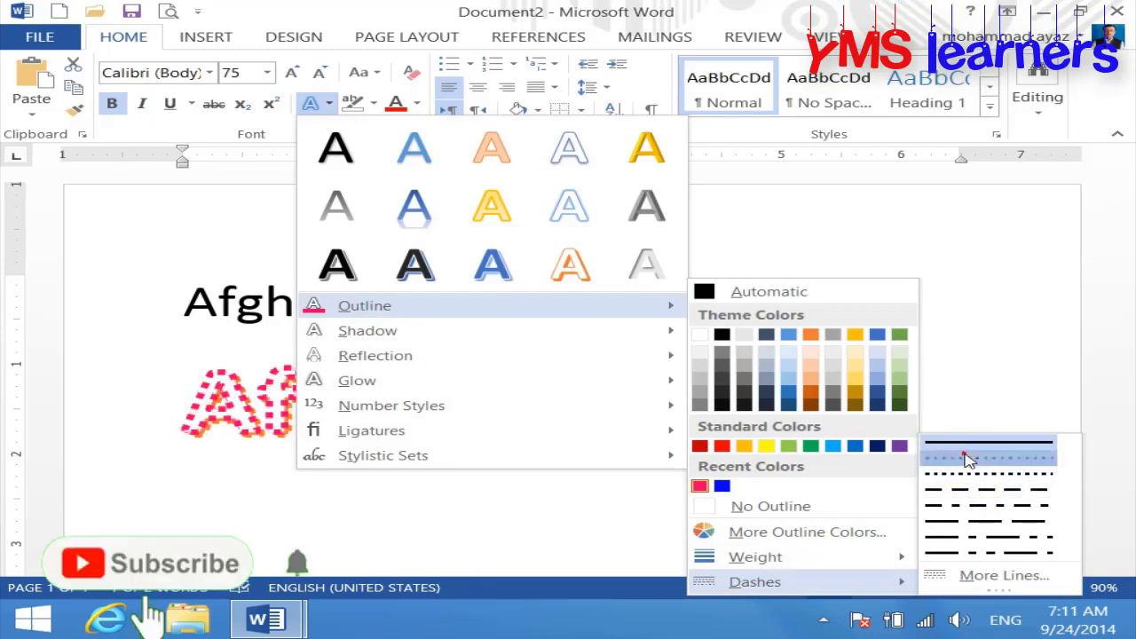
{"action": "left_click", "coordinate": [969, 460]}
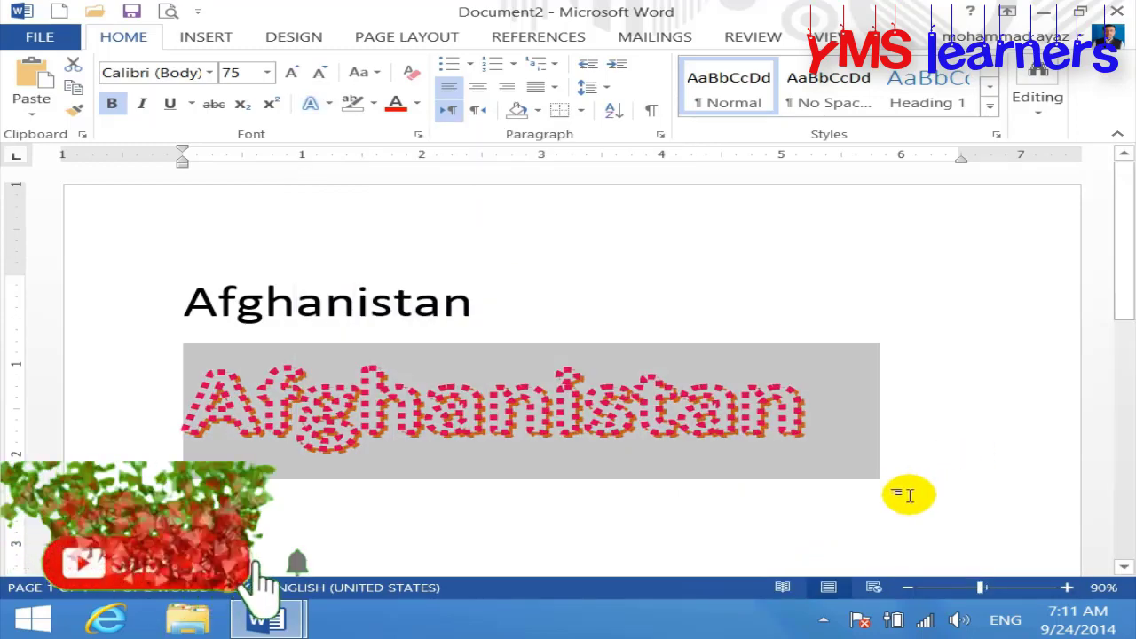
- Return the outline of the large "Afghanistan" to the solid line style
{"action": "left_click", "coordinate": [323, 103]}
{"action": "mouse_move", "coordinate": [595, 307]}
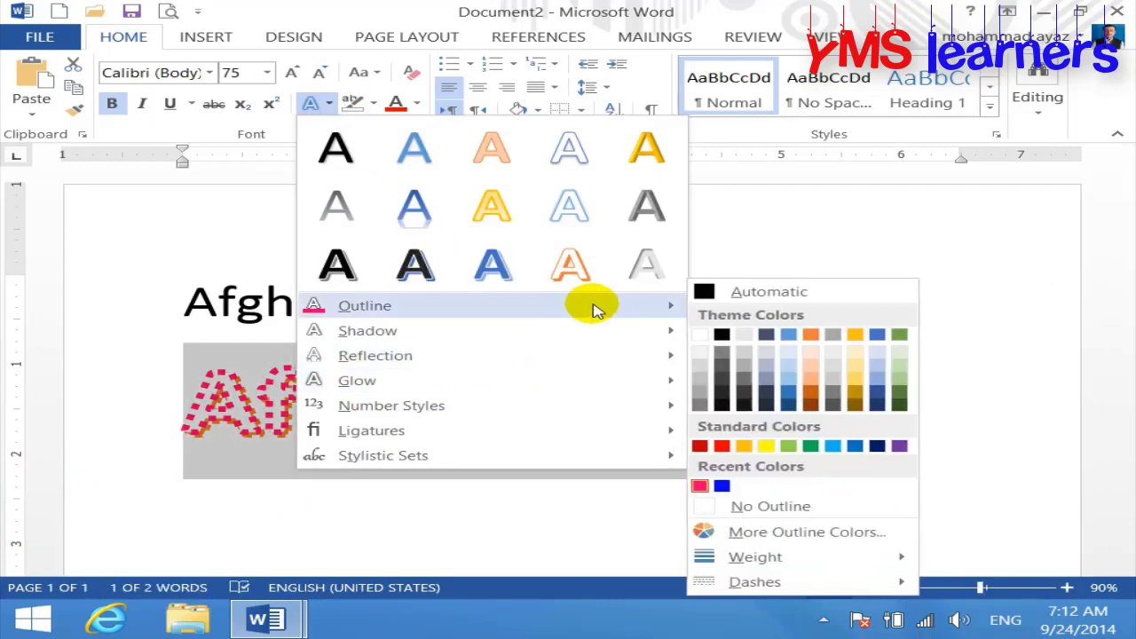
{"action": "mouse_move", "coordinate": [822, 585]}
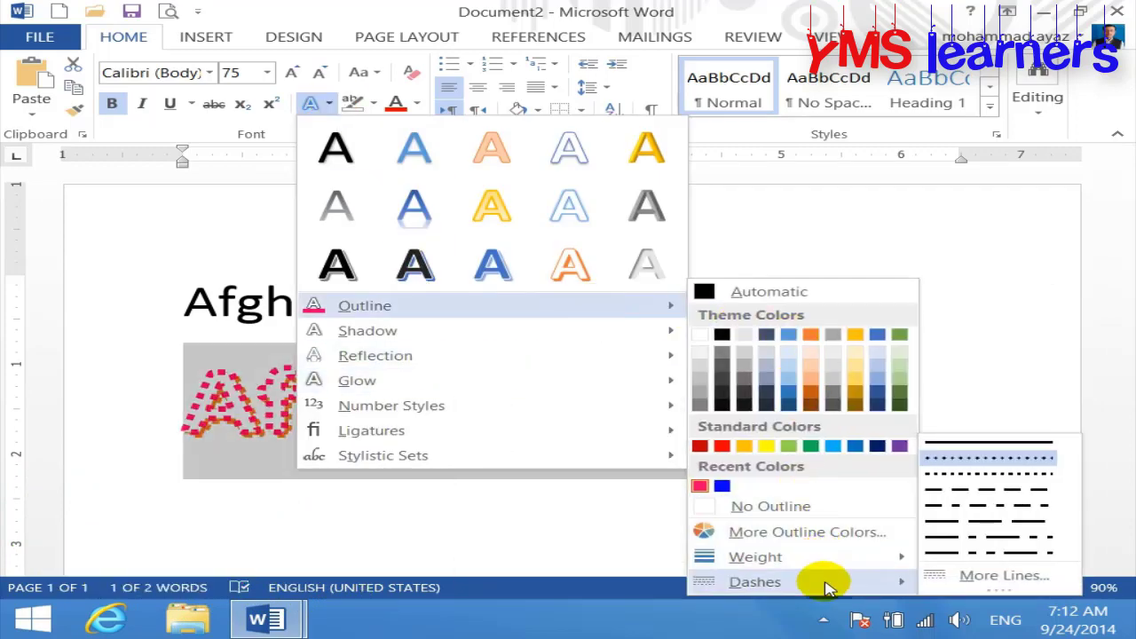
{"action": "left_click", "coordinate": [994, 451]}
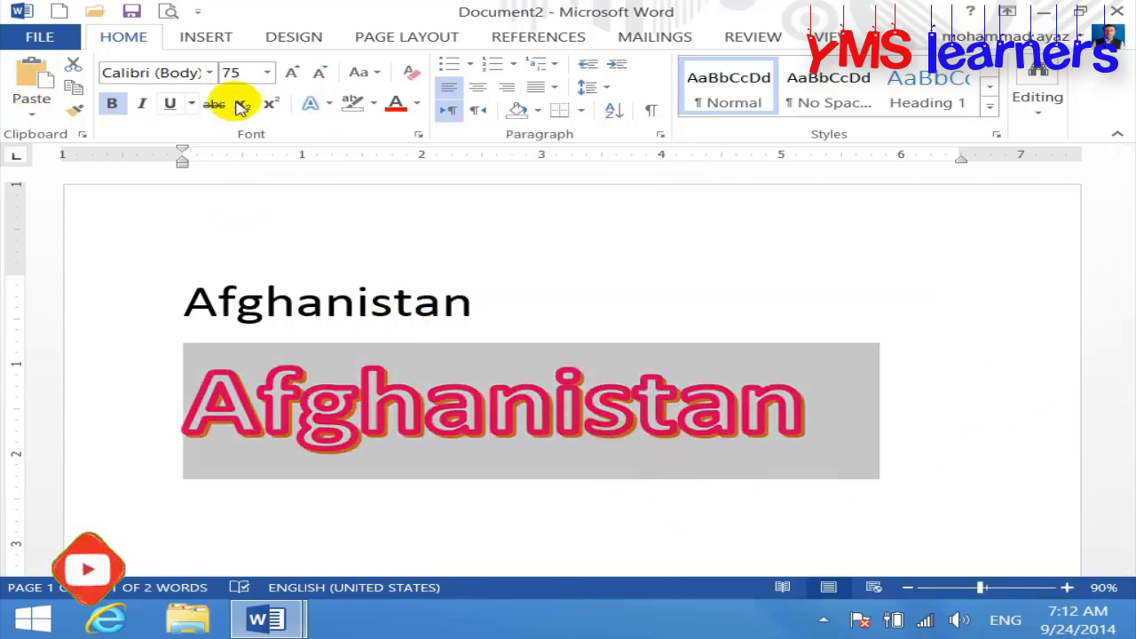
- Give the large "Afghanistan" an outer shadow offset to the right and highlight the word in turquoise
{"action": "left_click", "coordinate": [330, 105]}
{"action": "mouse_move", "coordinate": [545, 330]}
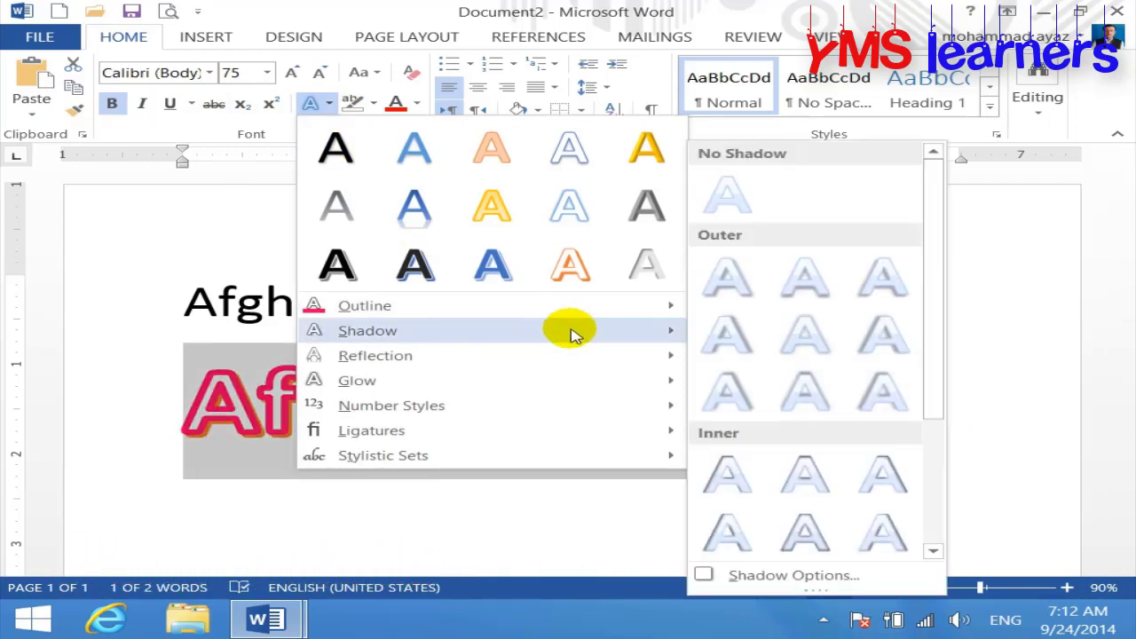
{"action": "left_click", "coordinate": [721, 340]}
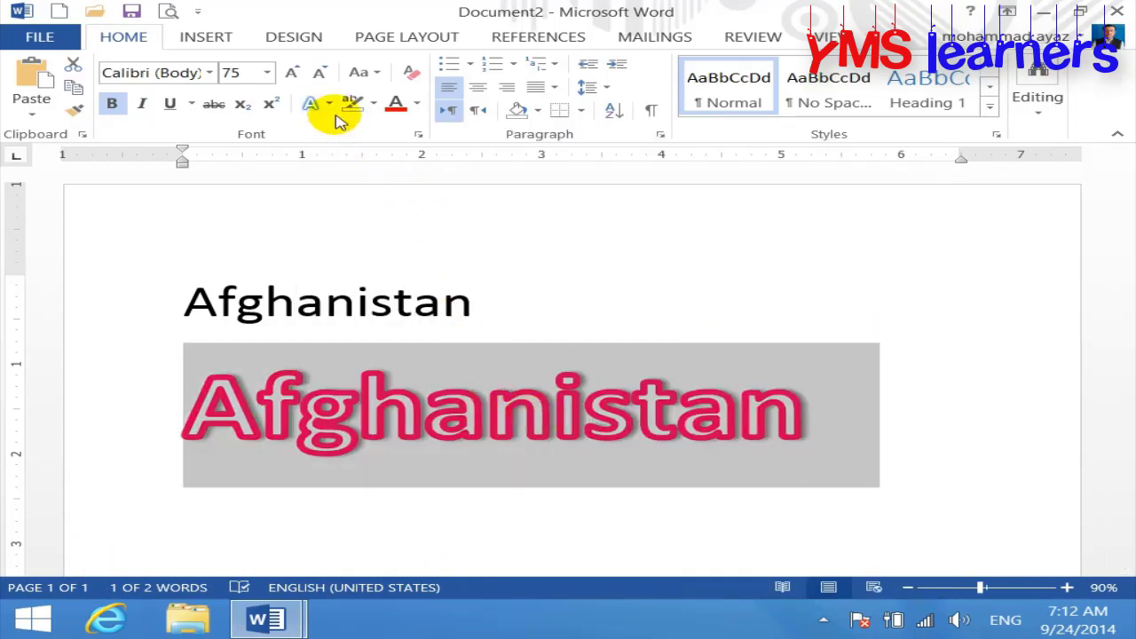
{"action": "left_click", "coordinate": [374, 105]}
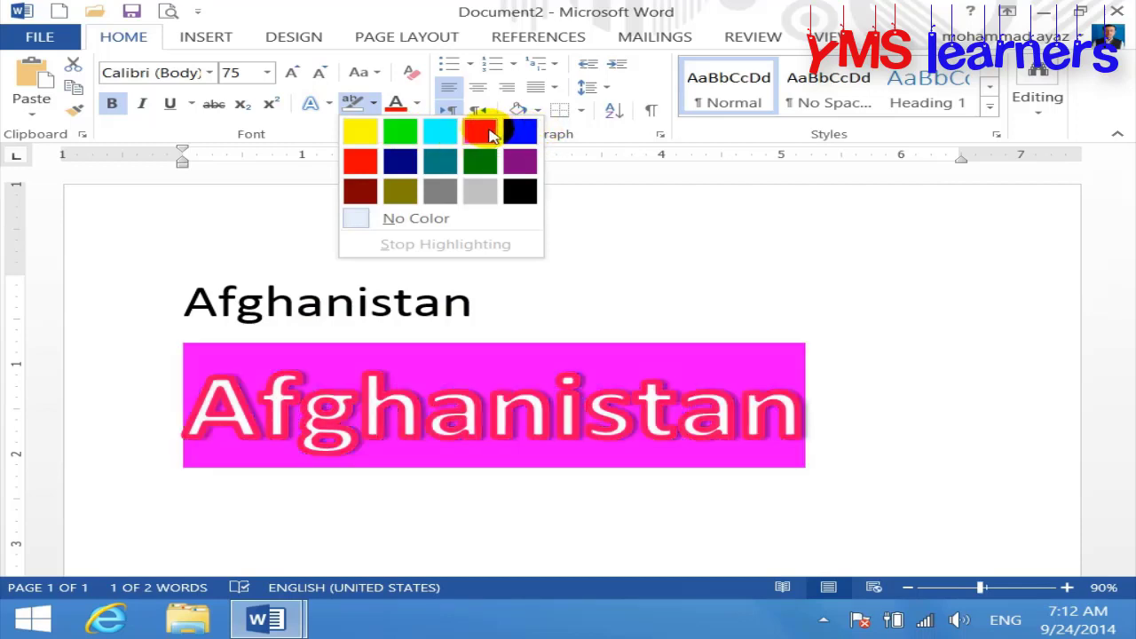
{"action": "left_click", "coordinate": [449, 130]}
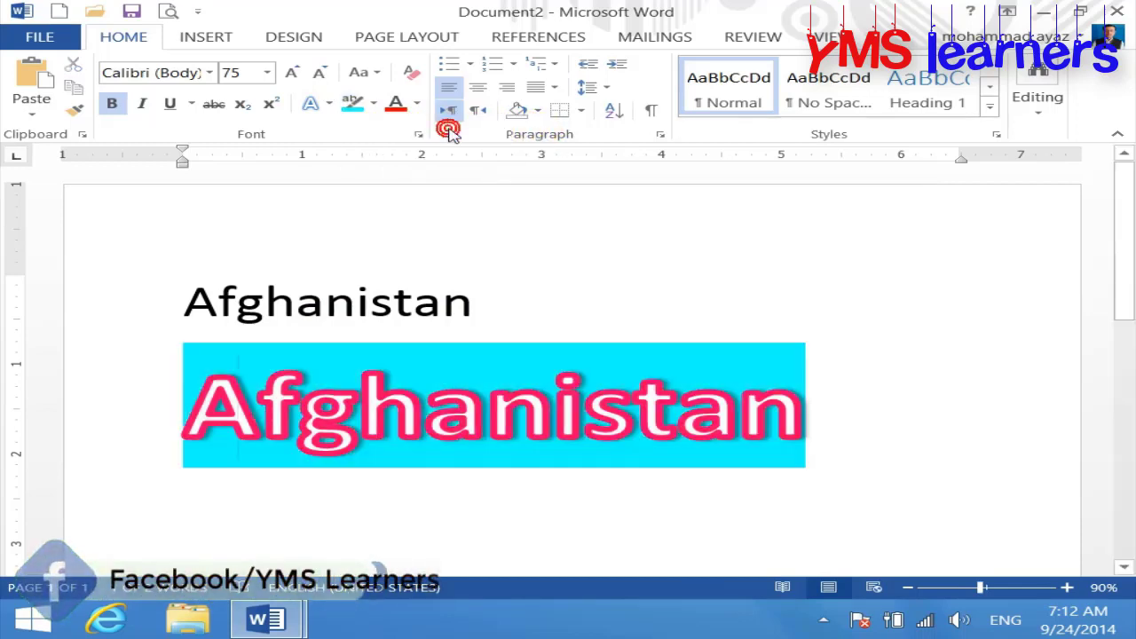
- Change the shadow of the large "Afghanistan" to the perspective preset falling diagonally to the upper right, and deselect the word to view it
{"action": "left_click_drag", "start_coordinate": [806, 413], "coordinate": [79, 423]}
{"action": "left_click", "coordinate": [329, 105]}
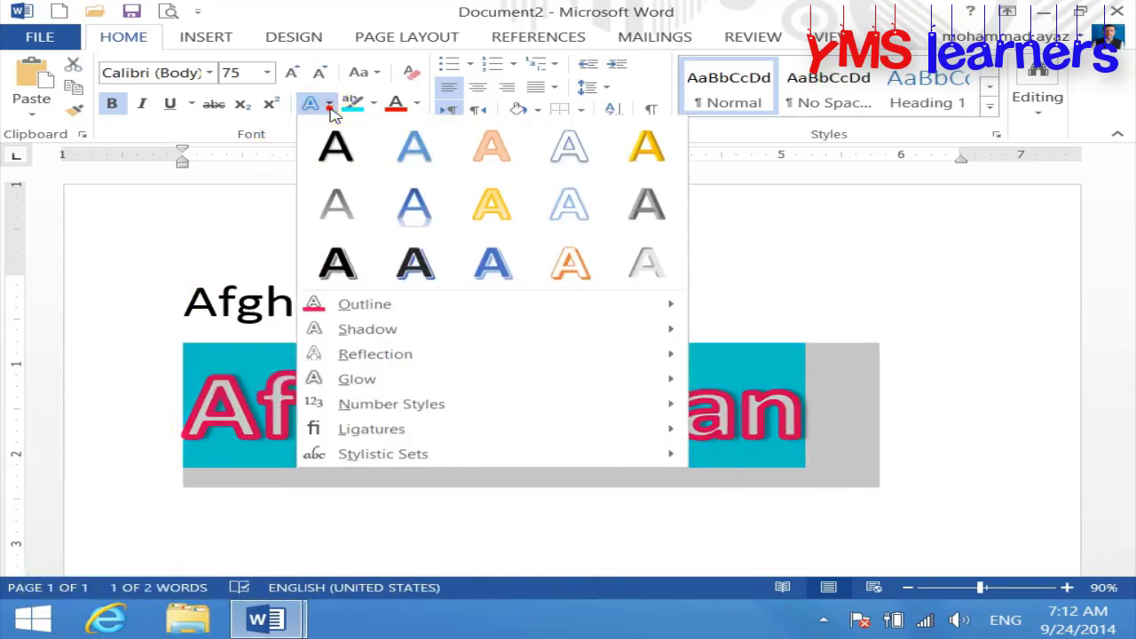
{"action": "mouse_move", "coordinate": [646, 330]}
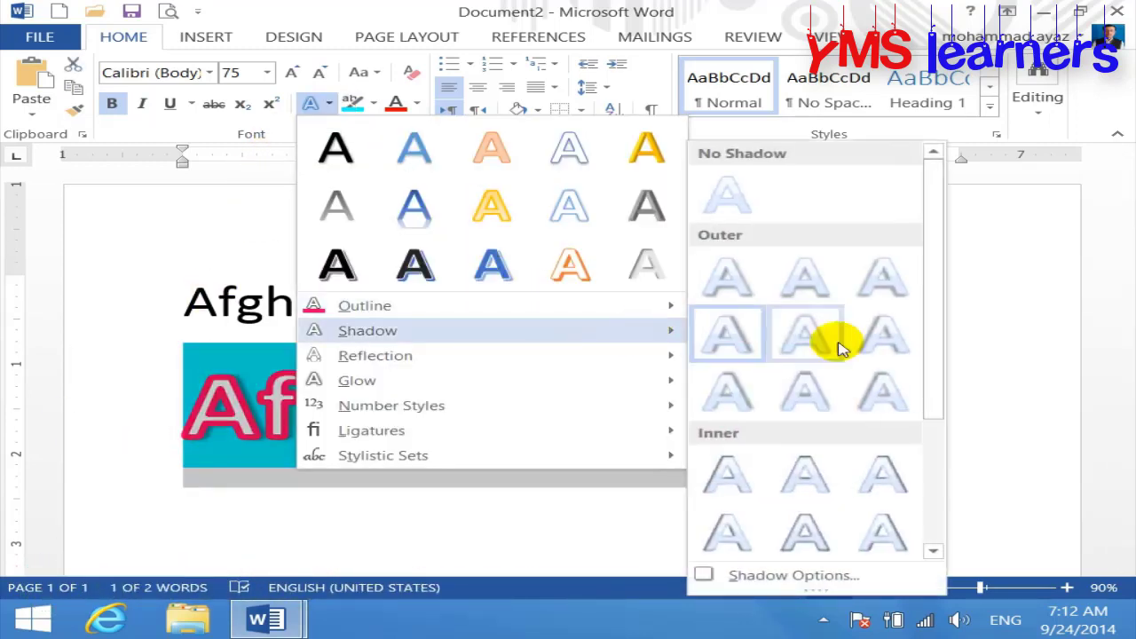
{"action": "left_click_drag", "start_coordinate": [931, 307], "coordinate": [964, 515]}
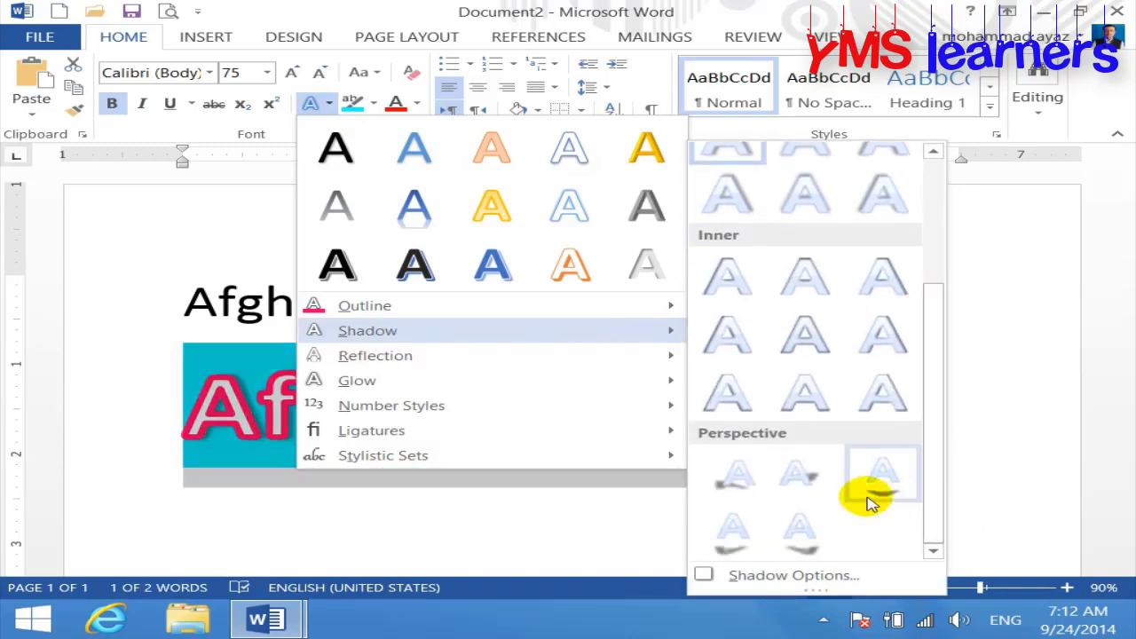
{"action": "left_click", "coordinate": [799, 475]}
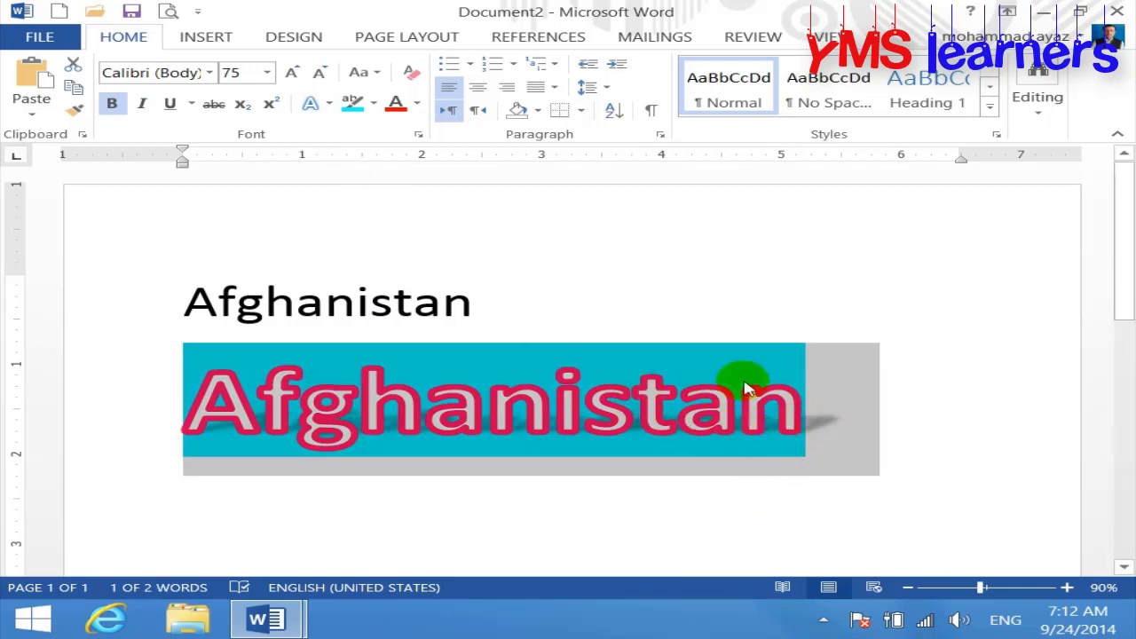
{"action": "left_click", "coordinate": [837, 401]}
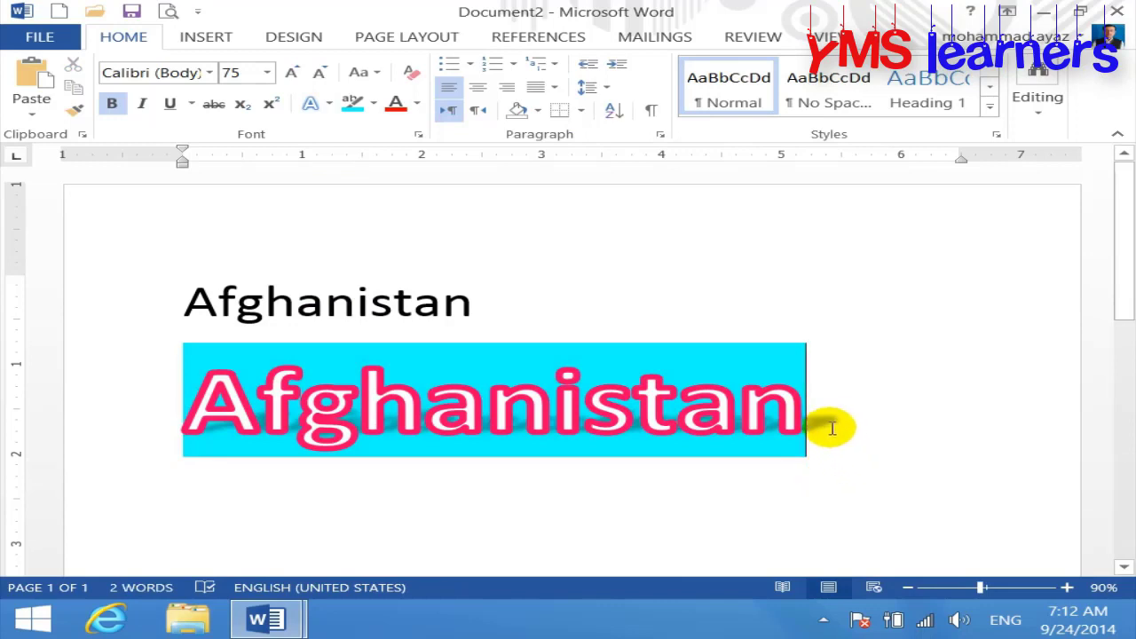
- Browse the shadow presets for the large "Afghanistan" and apply the inner shadow at the diagonal top right
{"action": "left_click_drag", "start_coordinate": [819, 419], "coordinate": [112, 398]}
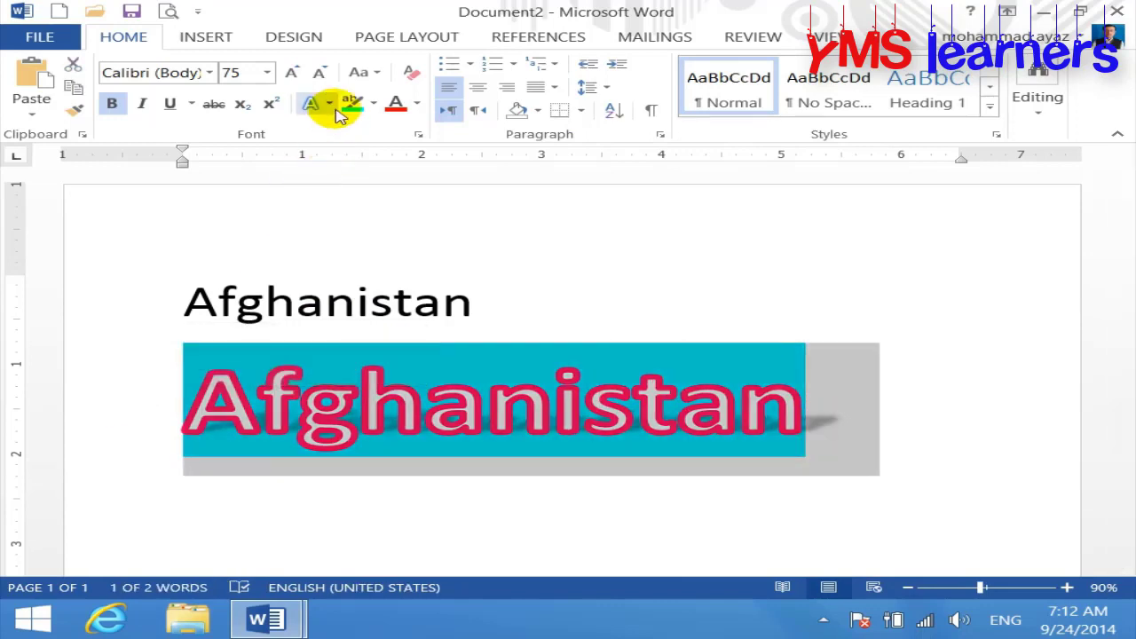
{"action": "left_click", "coordinate": [327, 104]}
{"action": "mouse_move", "coordinate": [572, 344]}
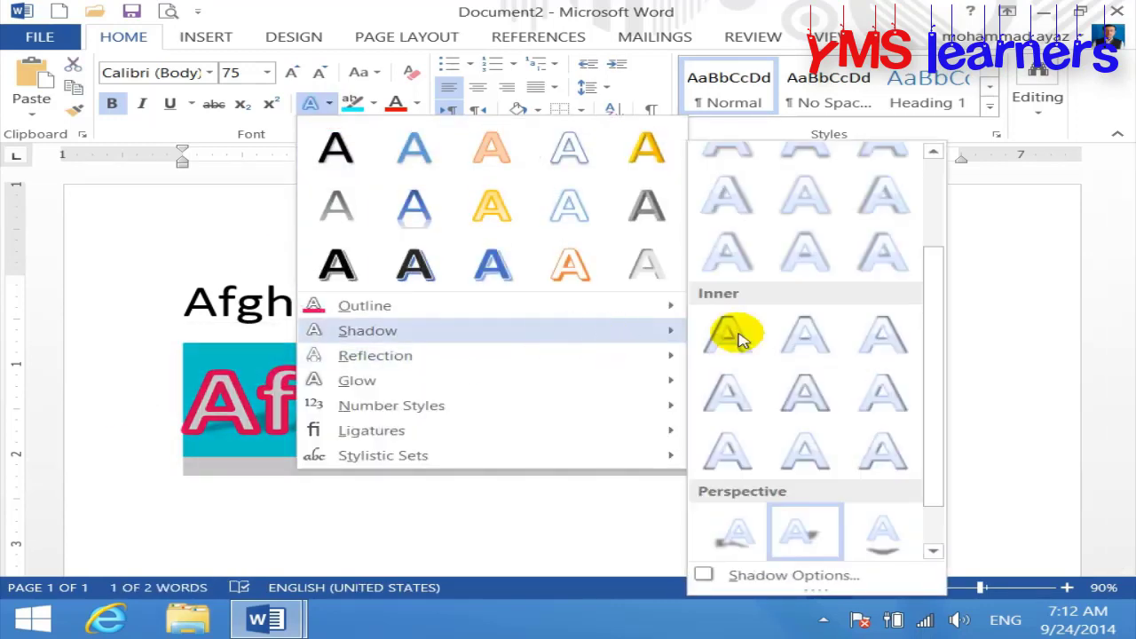
{"action": "left_click_drag", "start_coordinate": [938, 342], "coordinate": [968, 243]}
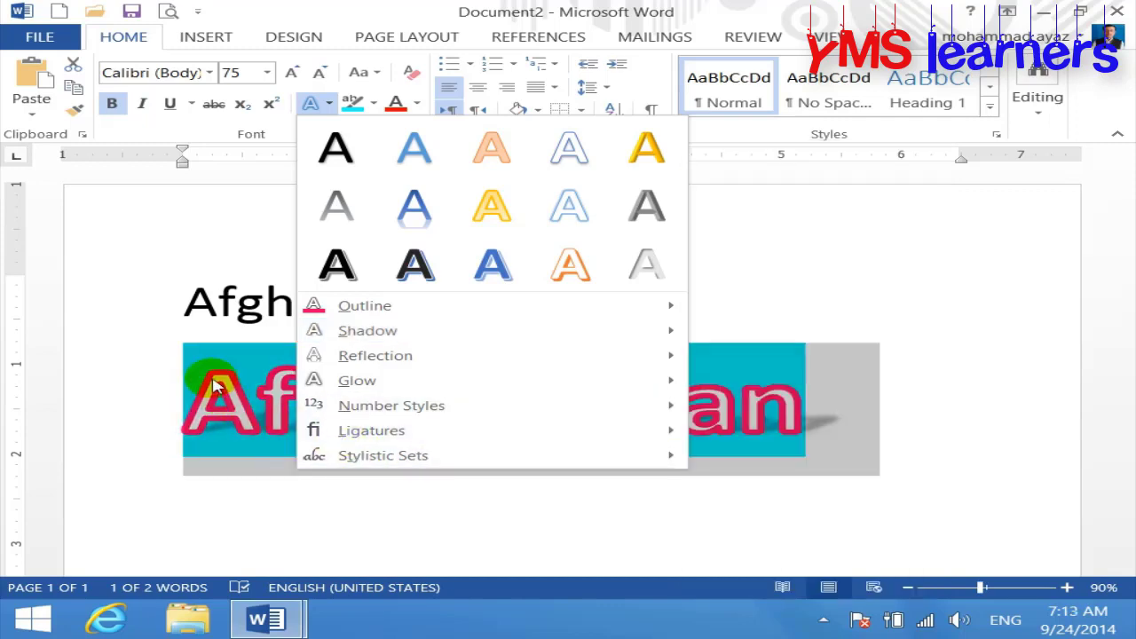
{"action": "mouse_move", "coordinate": [476, 329]}
{"action": "scroll", "coordinate": [697, 343], "scroll_direction": "down", "scroll_amount": 3}
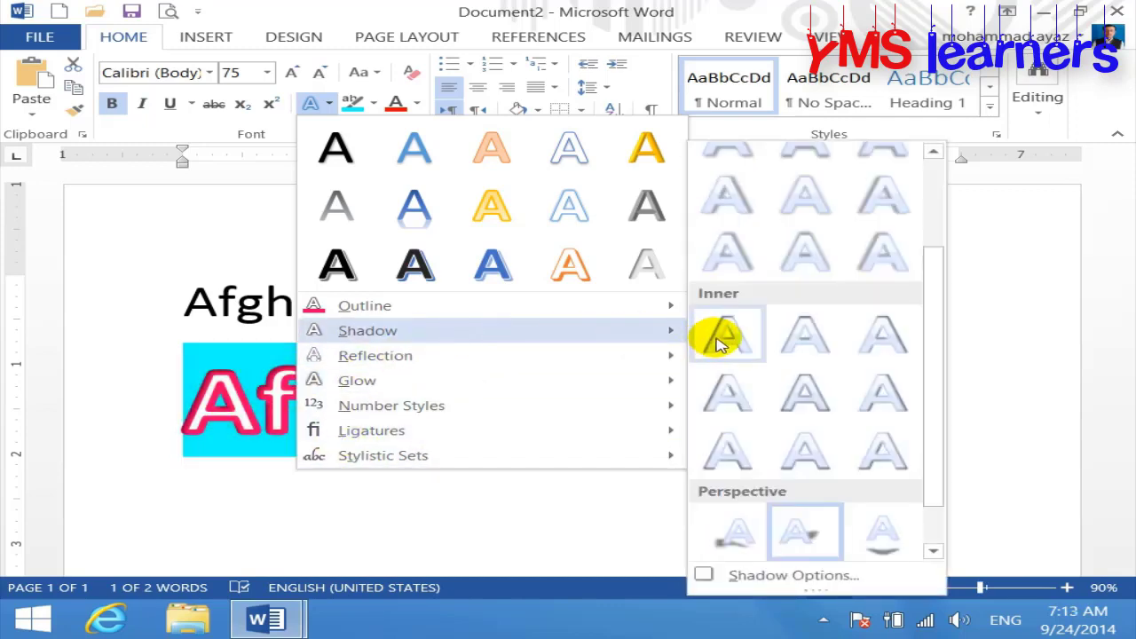
{"action": "left_click", "coordinate": [851, 334]}
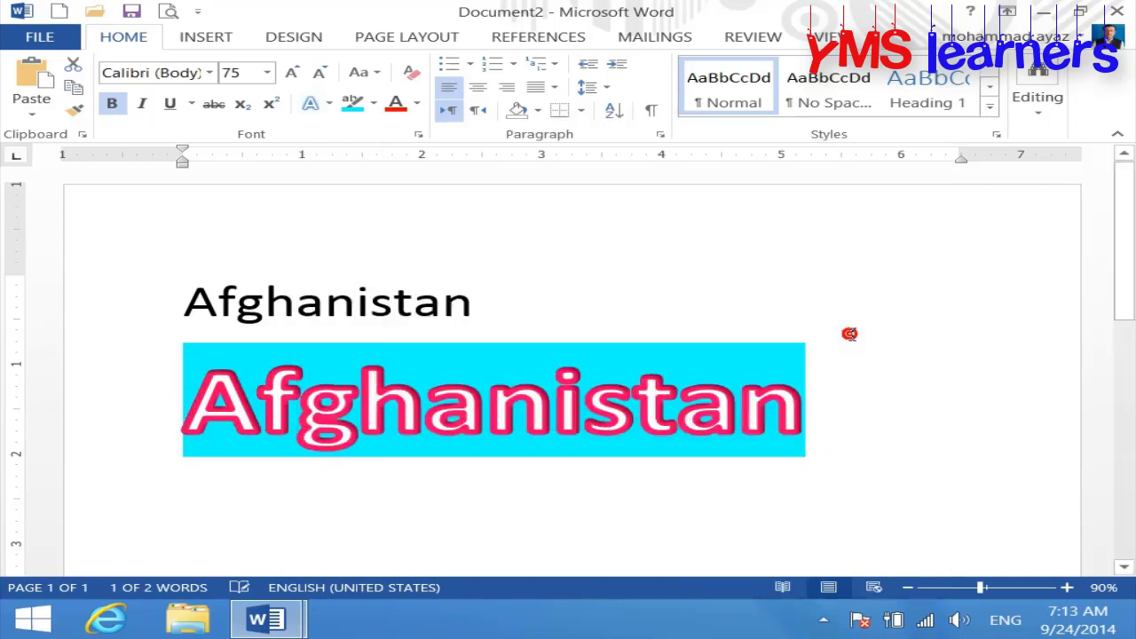
- Set the inner shadow of the large "Afghanistan" to standard yellow with a distance of 17 pt through the detailed shadow options
{"action": "left_click", "coordinate": [330, 104]}
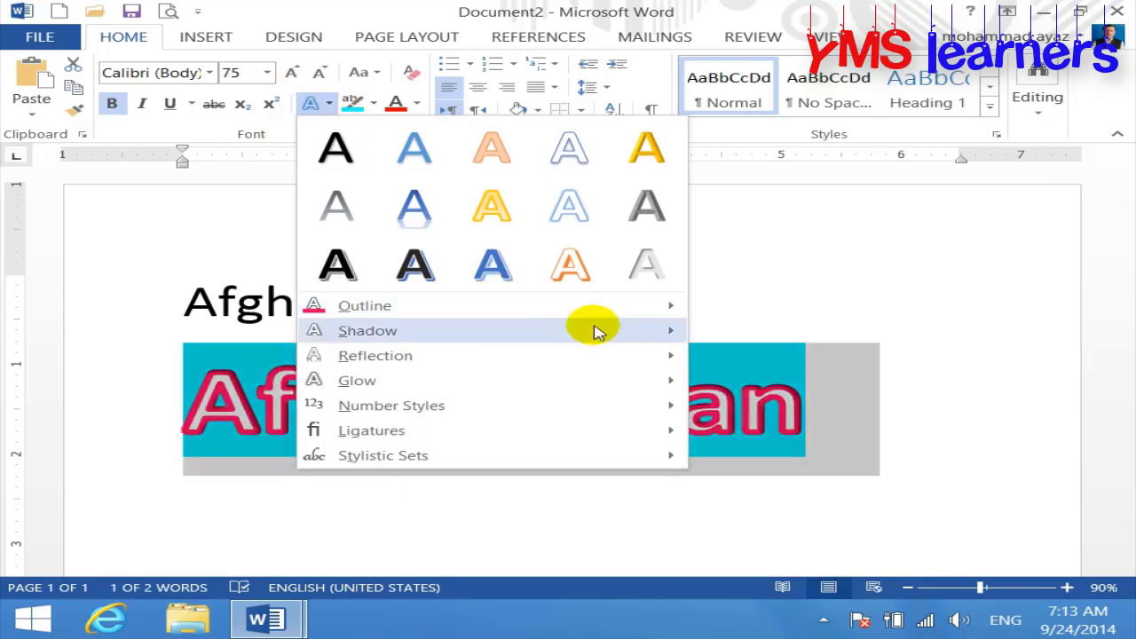
{"action": "mouse_move", "coordinate": [596, 330]}
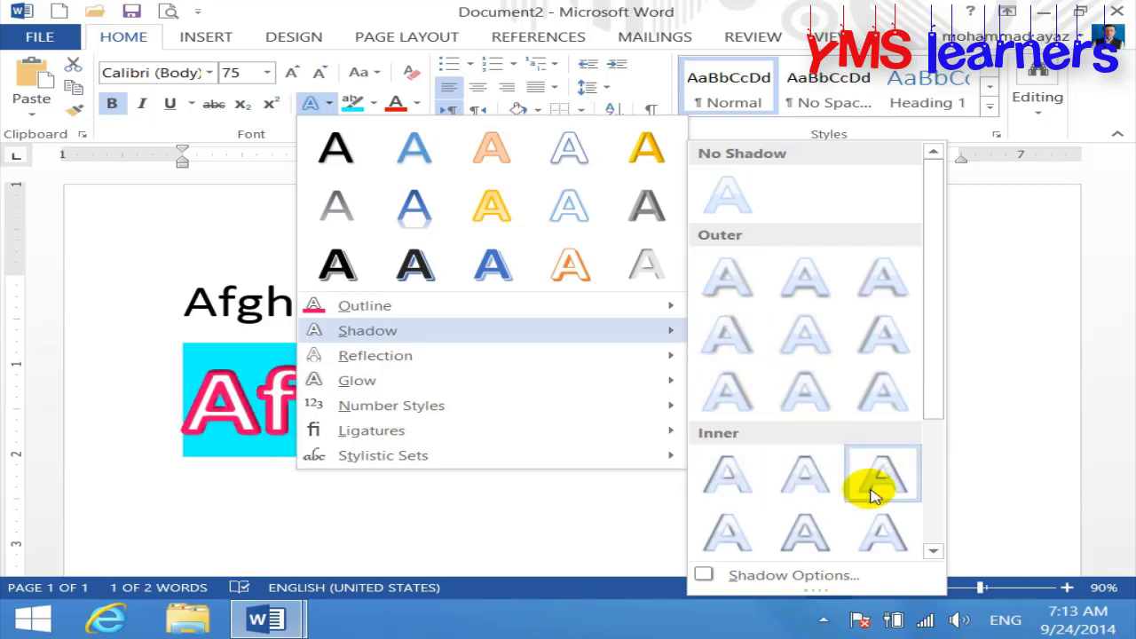
{"action": "left_click", "coordinate": [710, 574]}
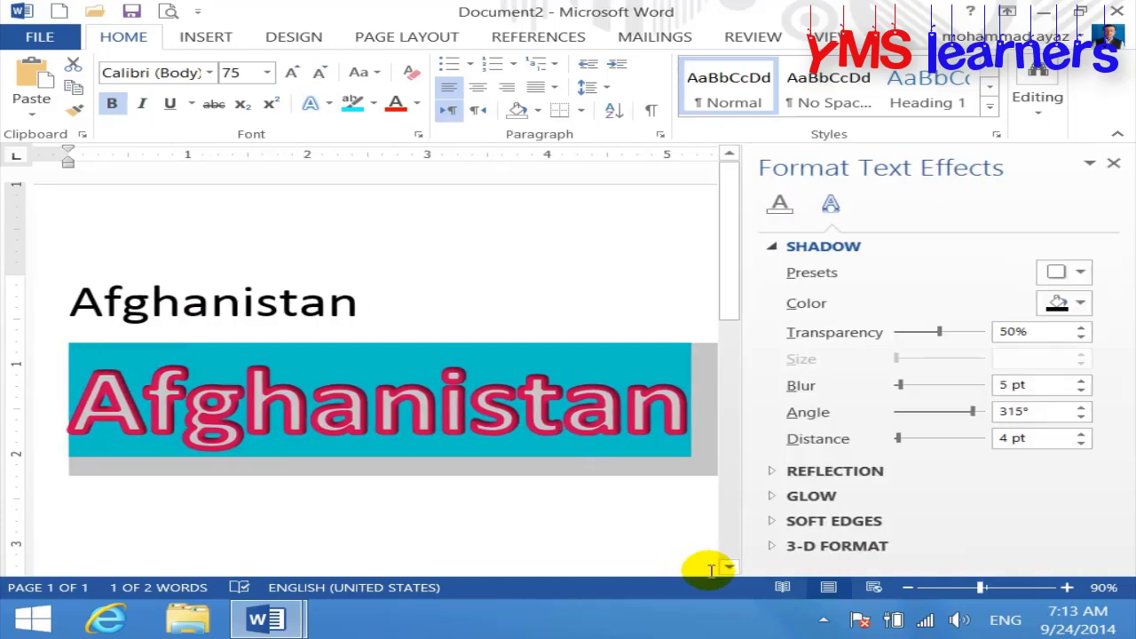
{"action": "left_click", "coordinate": [1083, 304]}
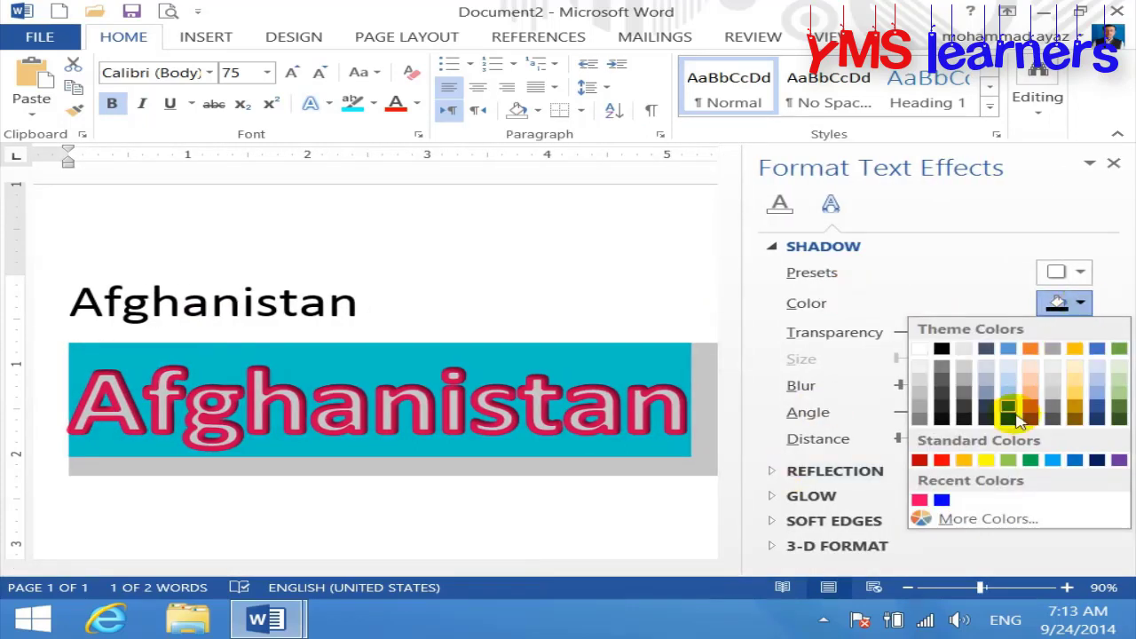
{"action": "left_click", "coordinate": [986, 459]}
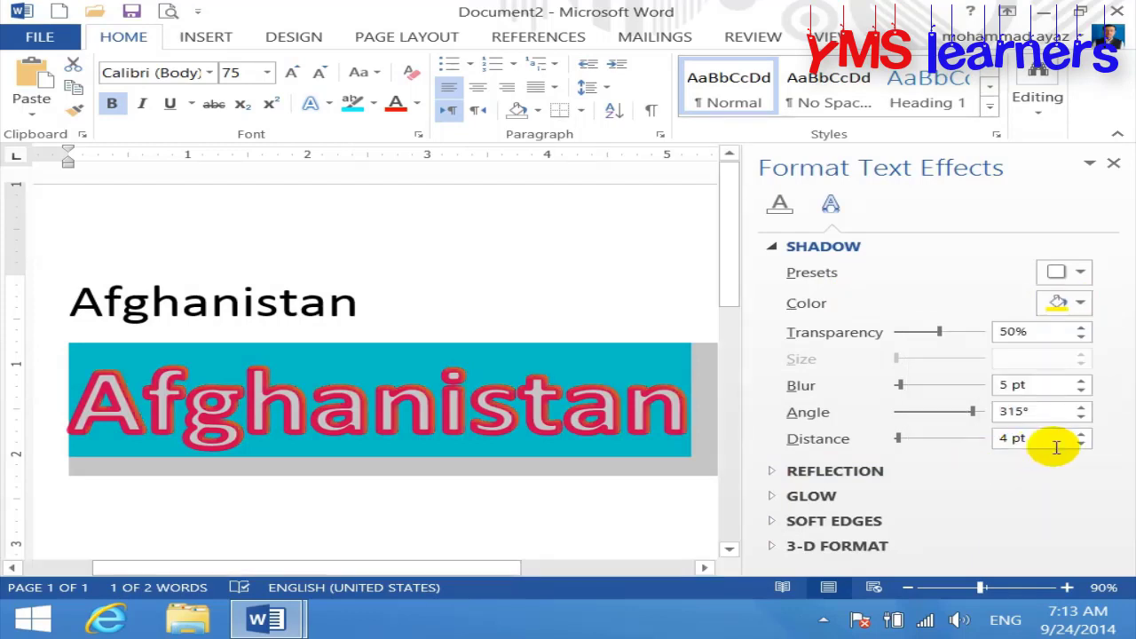
{"action": "left_click", "coordinate": [1081, 433]}
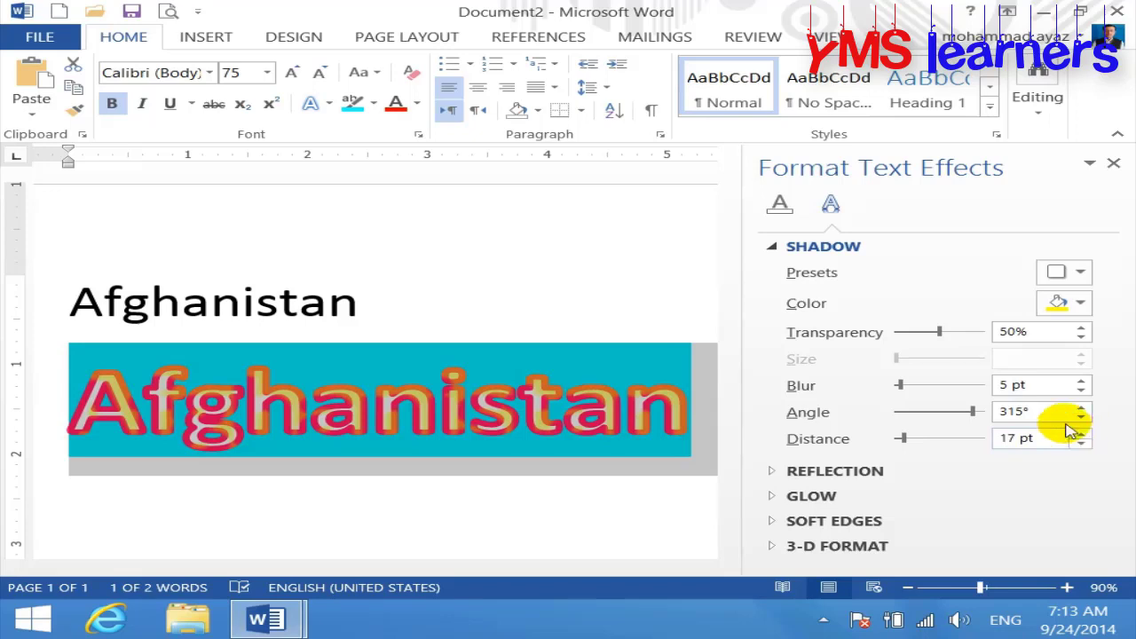
{"action": "left_click", "coordinate": [1114, 165]}
{"action": "left_click", "coordinate": [874, 482]}
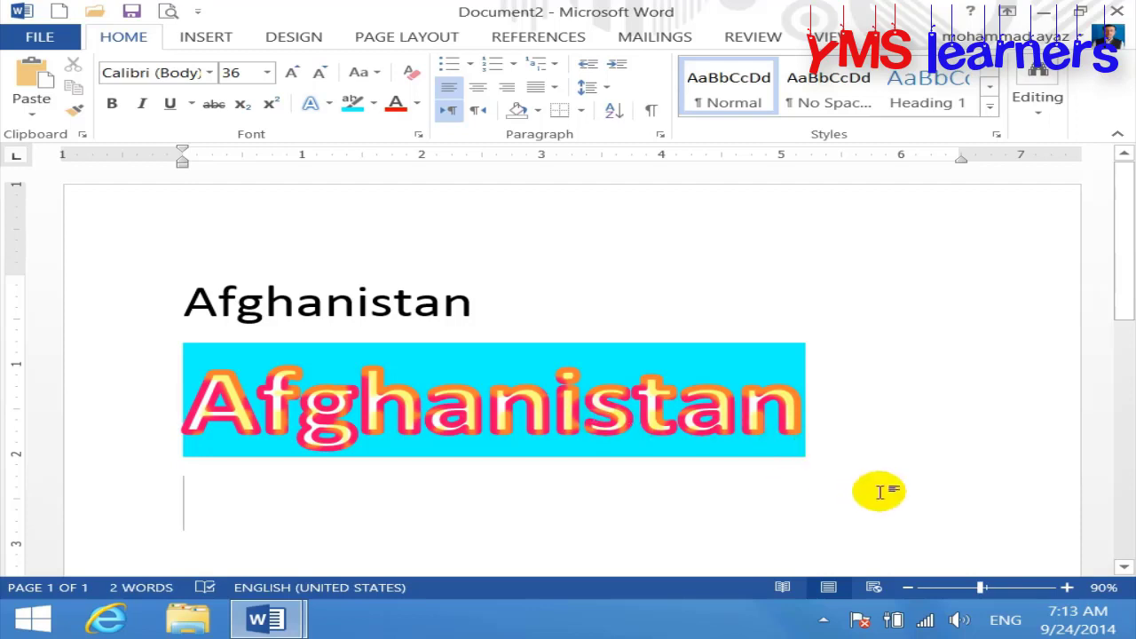
- Remove the shadow from the large "Afghanistan" with the No Shadow option
{"action": "left_click_drag", "start_coordinate": [885, 452], "coordinate": [152, 444]}
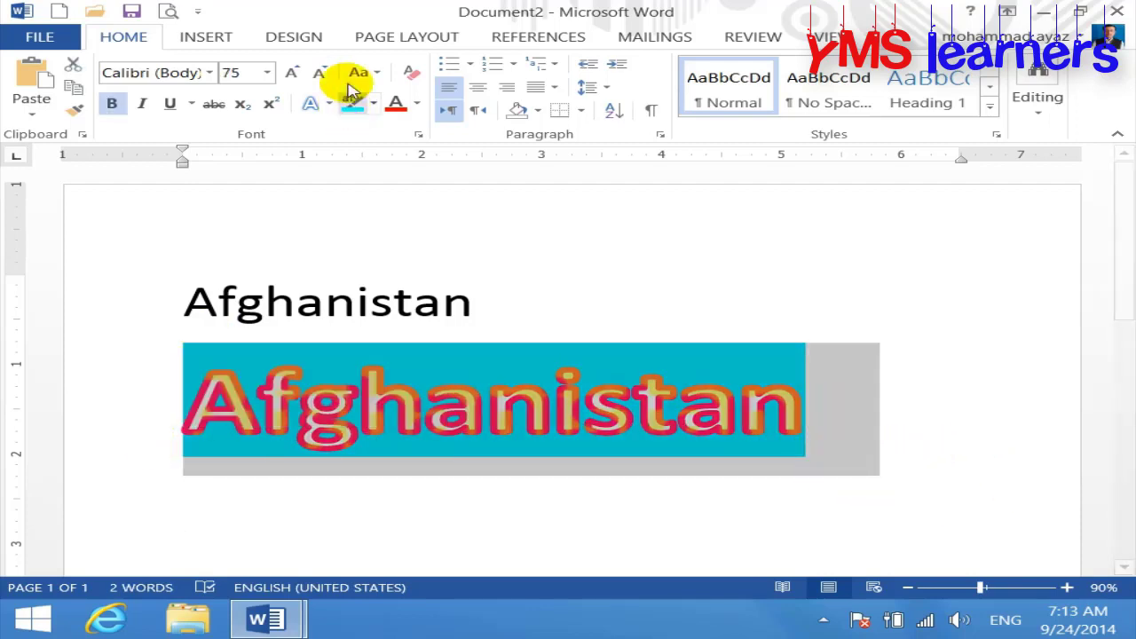
{"action": "left_click", "coordinate": [330, 104]}
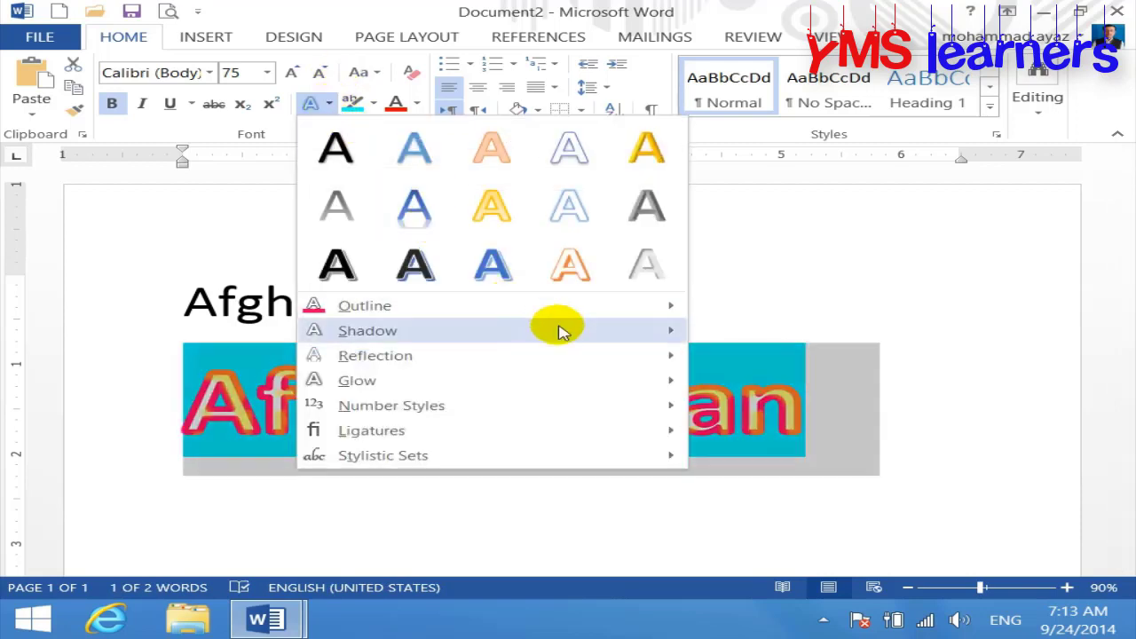
{"action": "mouse_move", "coordinate": [558, 327]}
{"action": "left_click", "coordinate": [726, 207]}
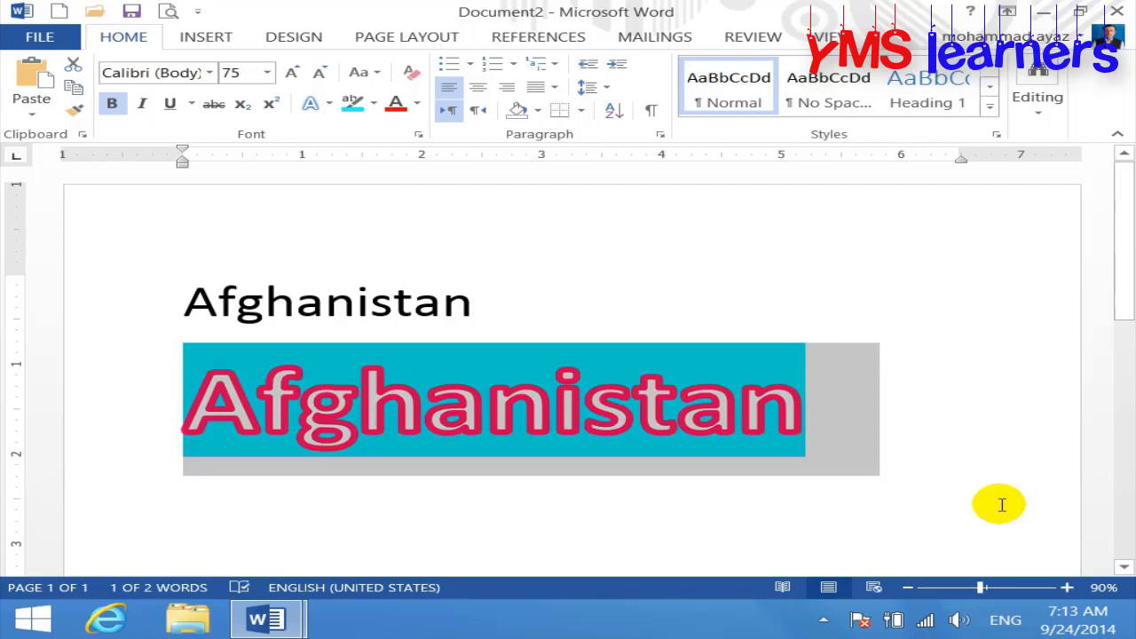
- Undo the recent shadow and highlight changes on the large "Afghanistan" and redo them
{"action": "key", "text": "ctrl+z"}
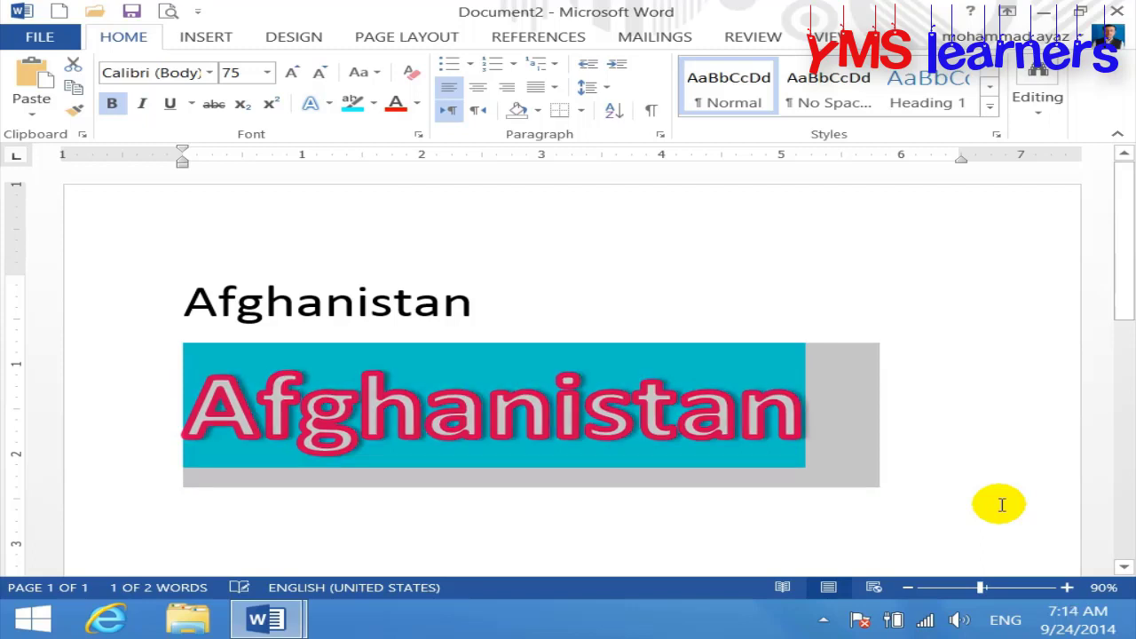
{"action": "key", "text": "ctrl+z"}
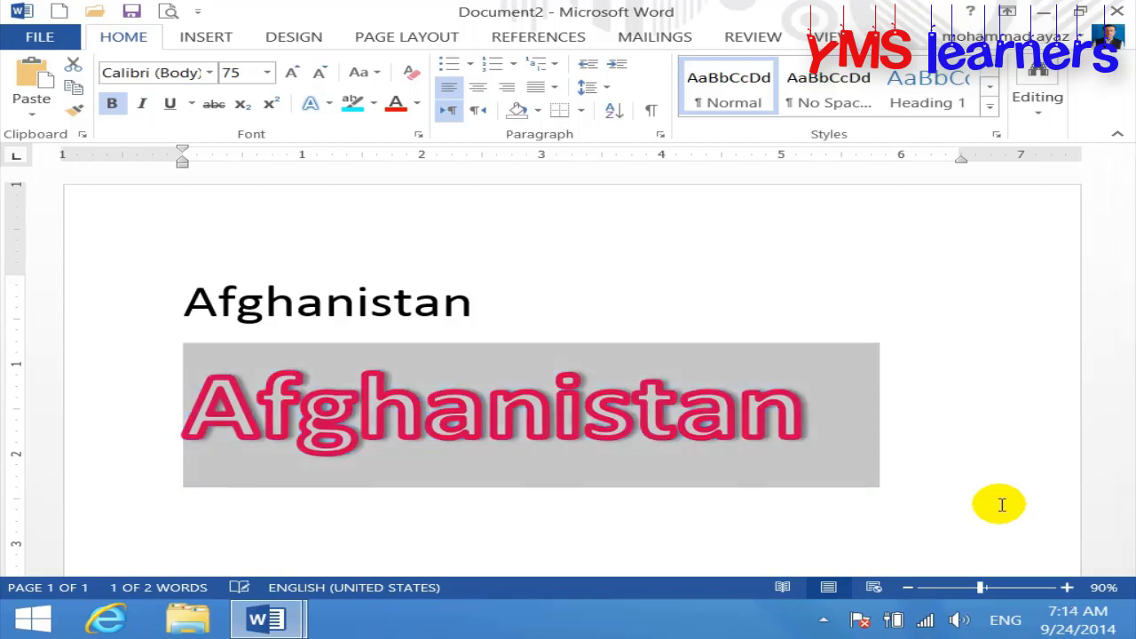
{"action": "key", "text": "ctrl+y"}
{"action": "key", "text": "ctrl+y"}
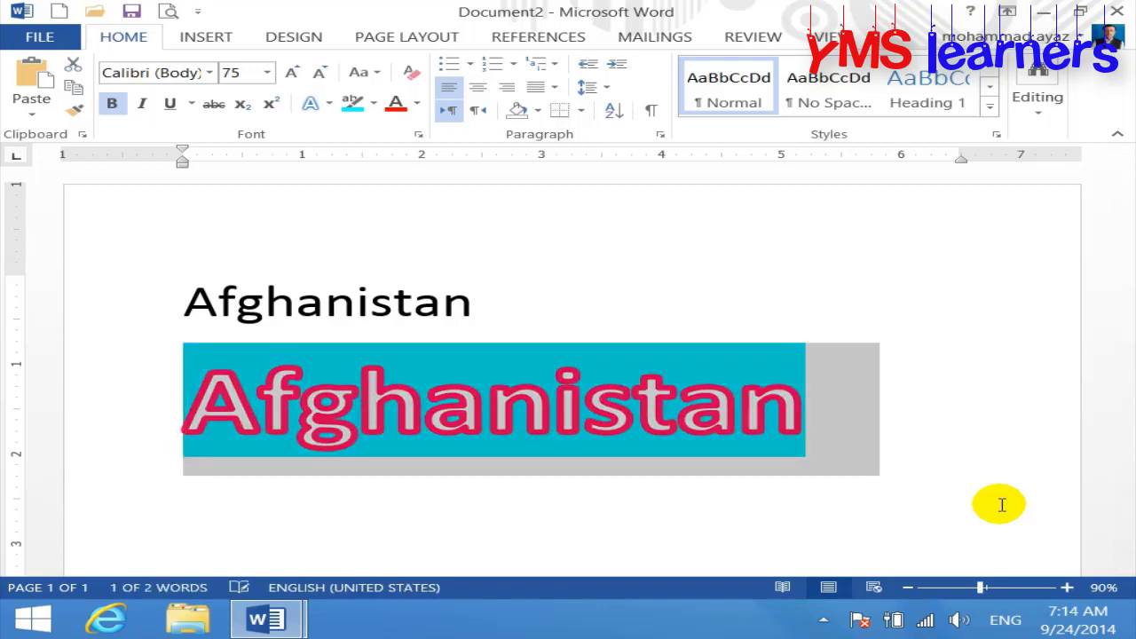
- Apply the tight, touching reflection variation to the large "Afghanistan"
{"action": "left_click", "coordinate": [312, 104]}
{"action": "mouse_move", "coordinate": [430, 360]}
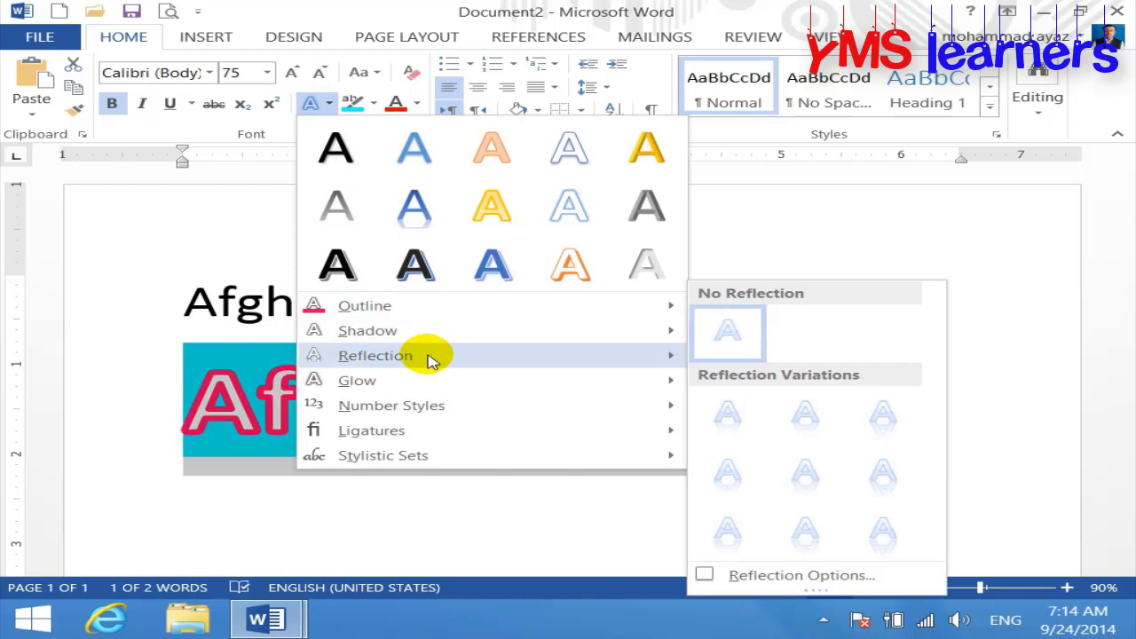
{"action": "left_click", "coordinate": [728, 413]}
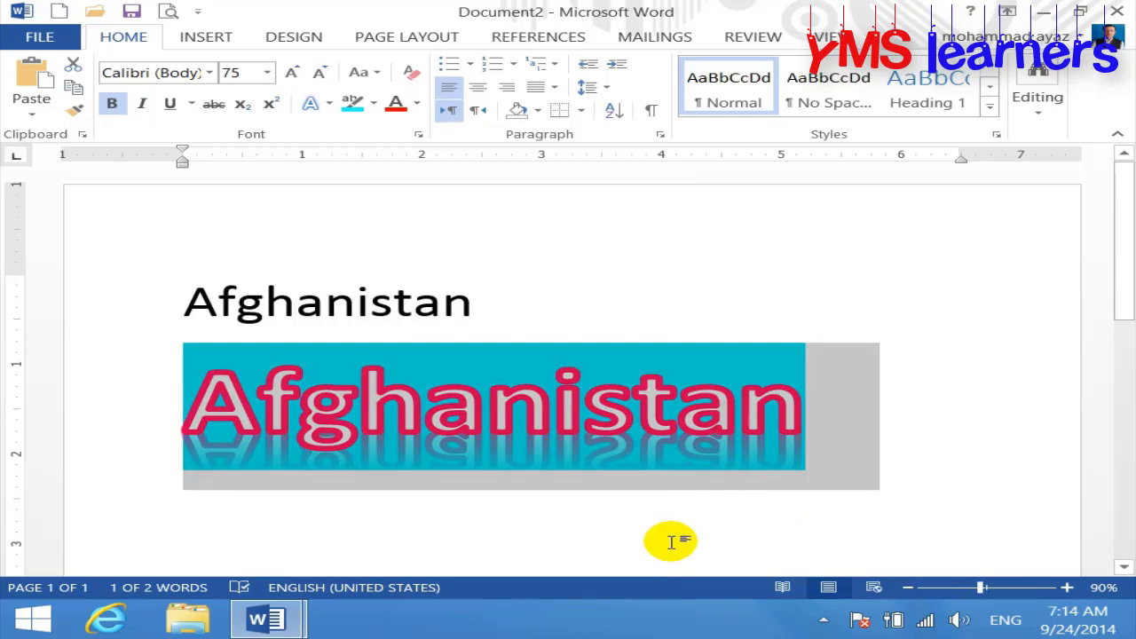
- Explore the other reflection variations for the large "Afghanistan"
{"action": "left_click", "coordinate": [327, 104]}
{"action": "mouse_move", "coordinate": [477, 363]}
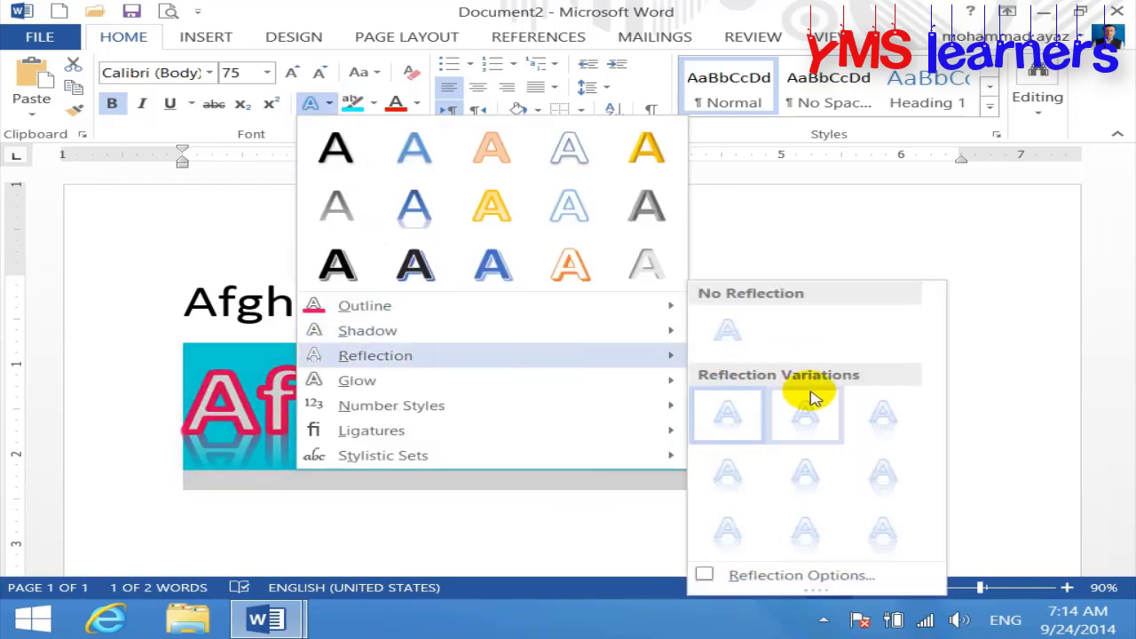